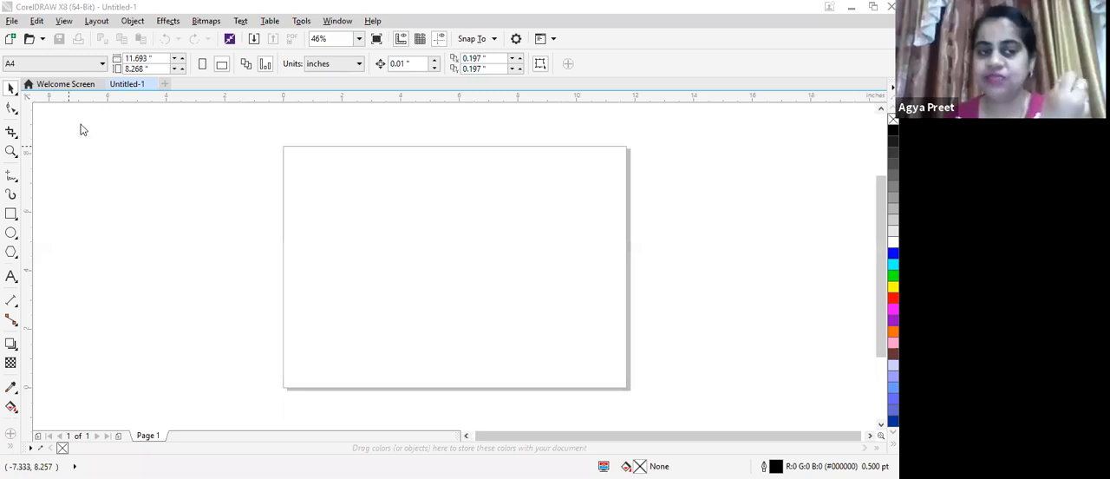
Spray a short stroke of violins from the Music category onto the page with the Artistic Media Sprayer
key("i")
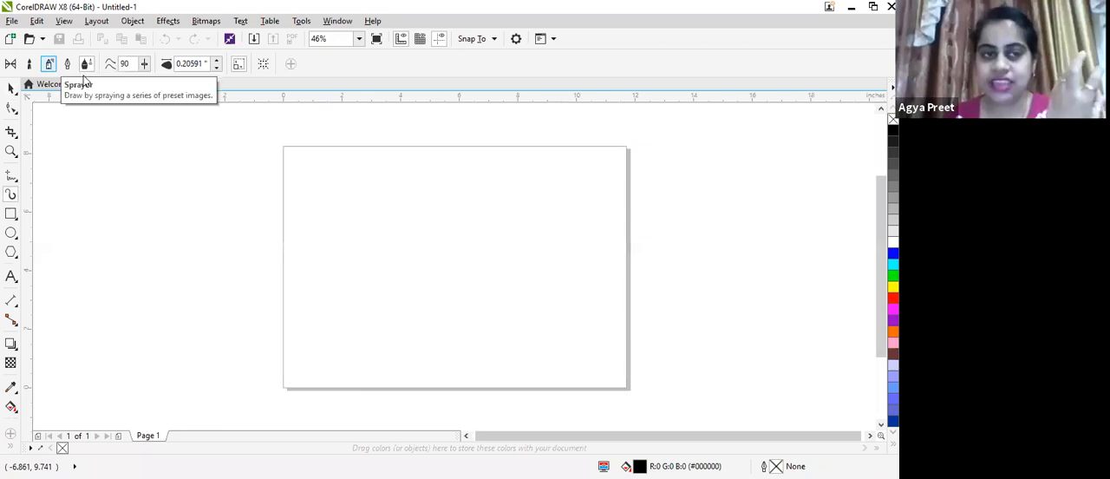
left_click(85, 68)
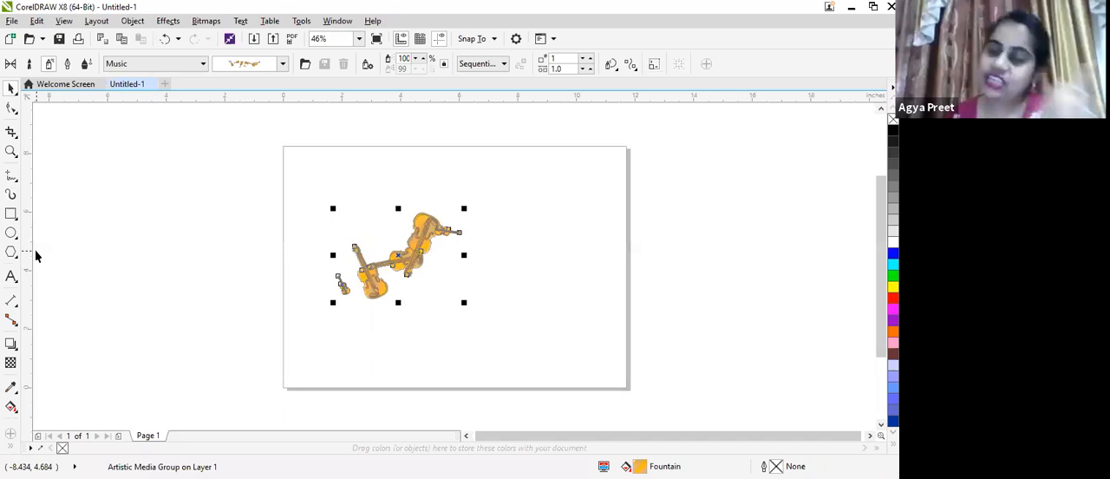
Add the artistic text "dfsssssssssssss" above the violins and enlarge it to about 66.8 pt
left_click(8, 279)
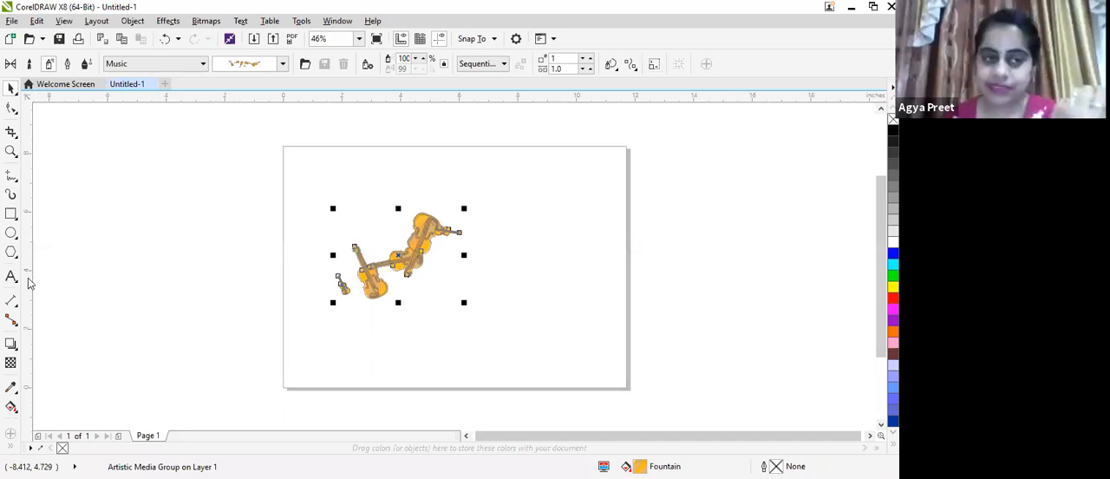
left_click(320, 195)
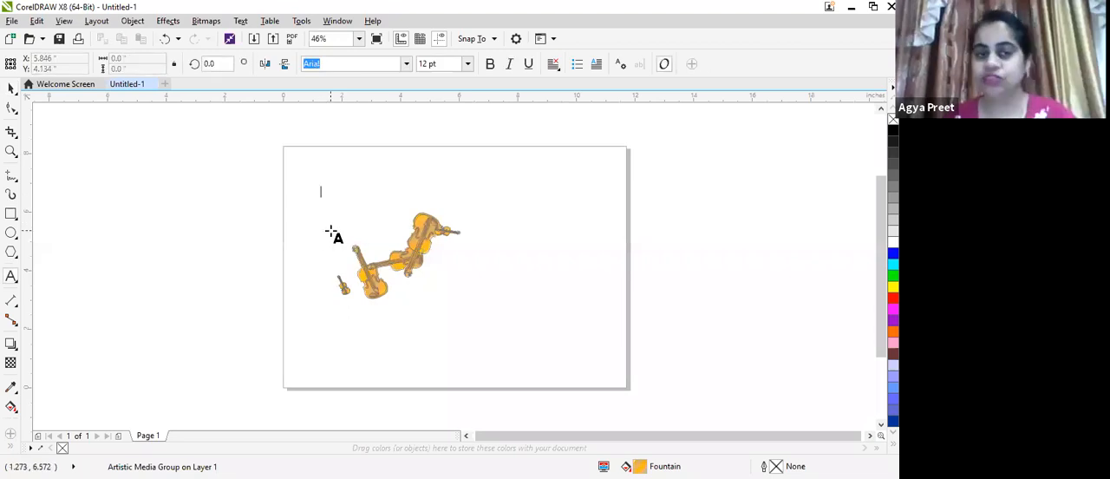
type("dfsssssssssssss")
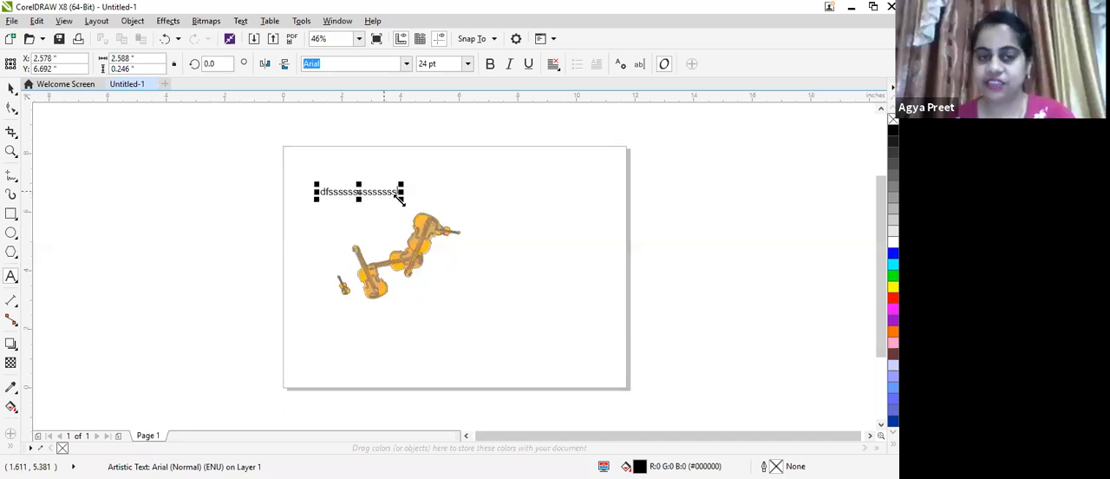
left_click_drag(402, 201, 532, 321)
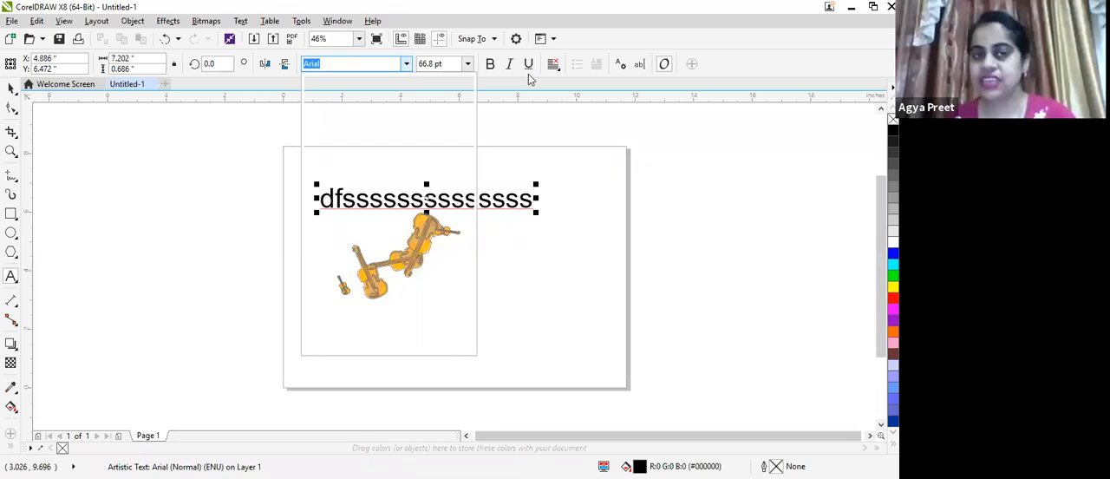
left_click(533, 132)
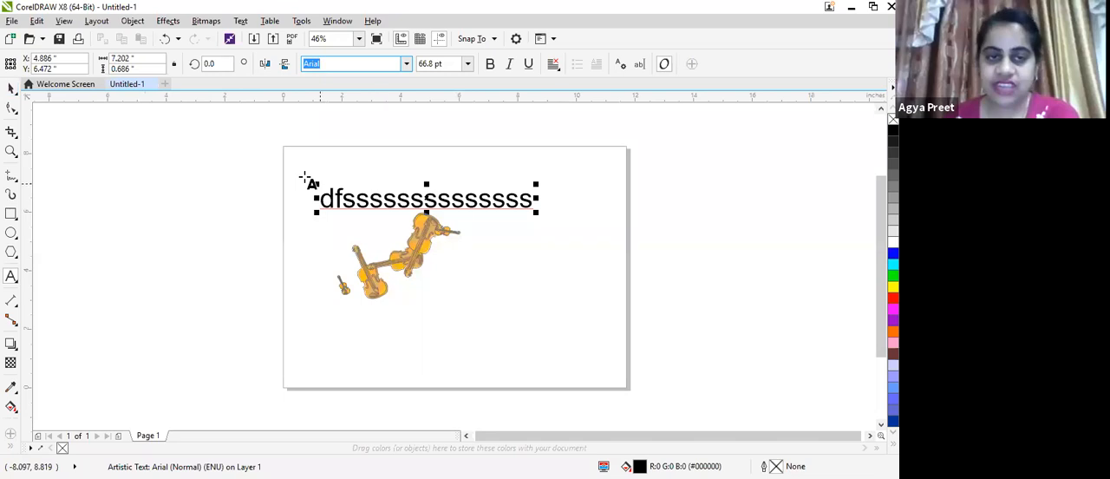
Delete the artistic text and the violin artwork from the page together
left_click(11, 89)
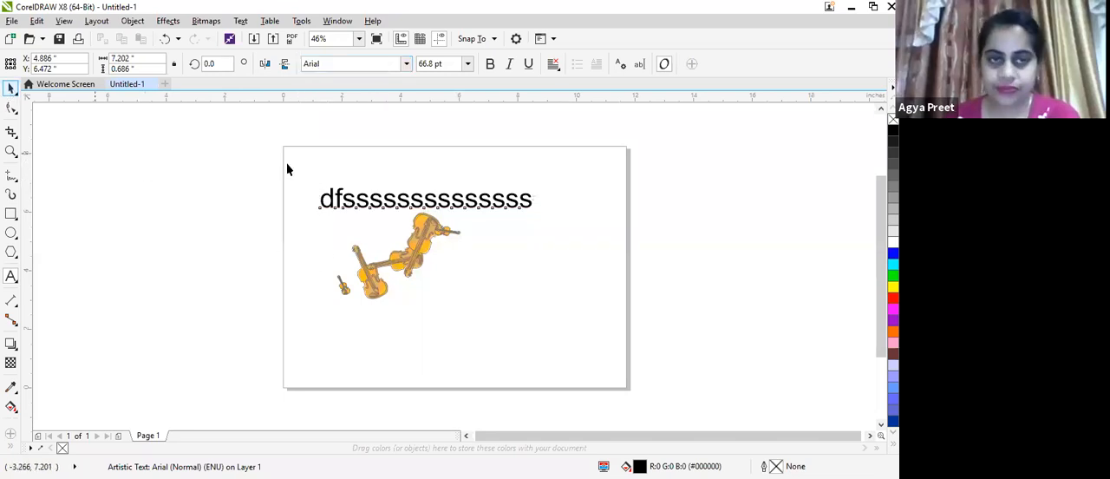
left_click_drag(294, 166, 564, 316)
key("Delete")
Draw a rectangle about 5.17 by 3.78 inches in the upper-left part of the page
left_click(10, 215)
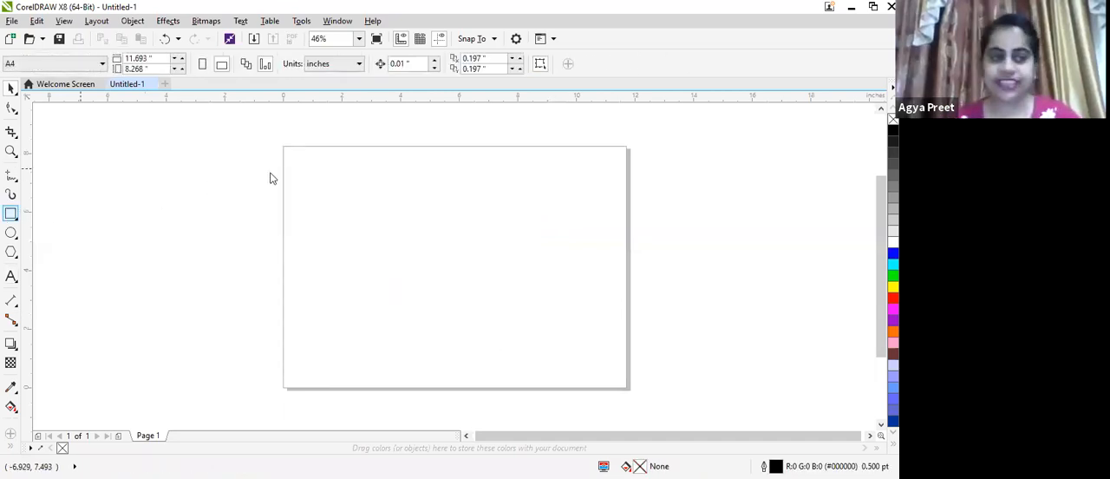
left_click_drag(314, 177, 466, 287)
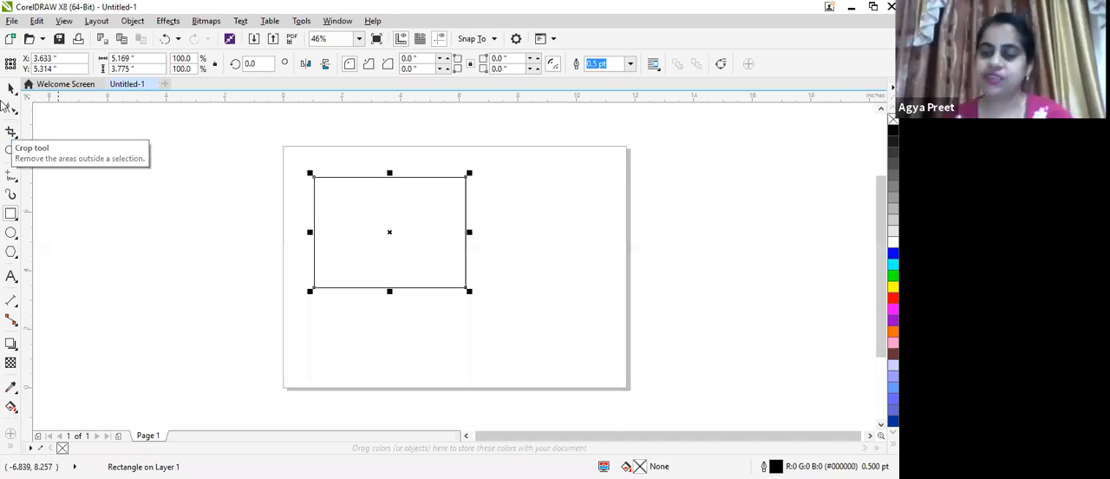
Add a Parallel Dimension for the rectangle's width, with its dimension line just below the bottom edge
left_click(12, 301)
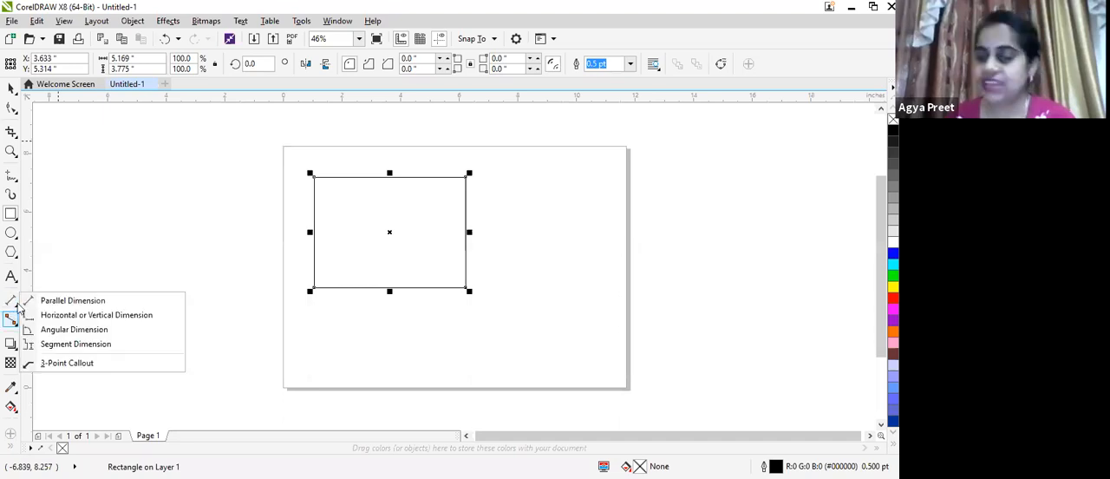
left_click(11, 303)
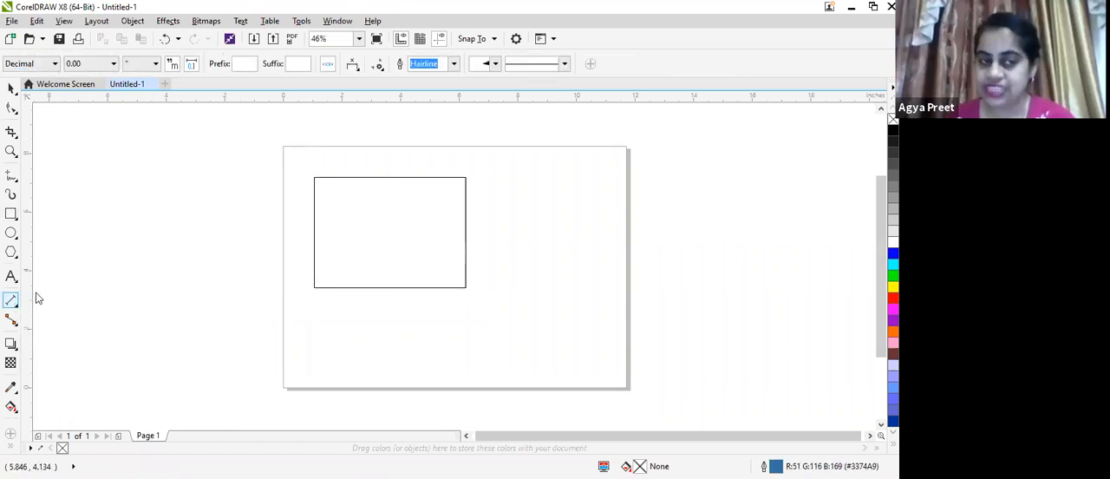
left_click(15, 308)
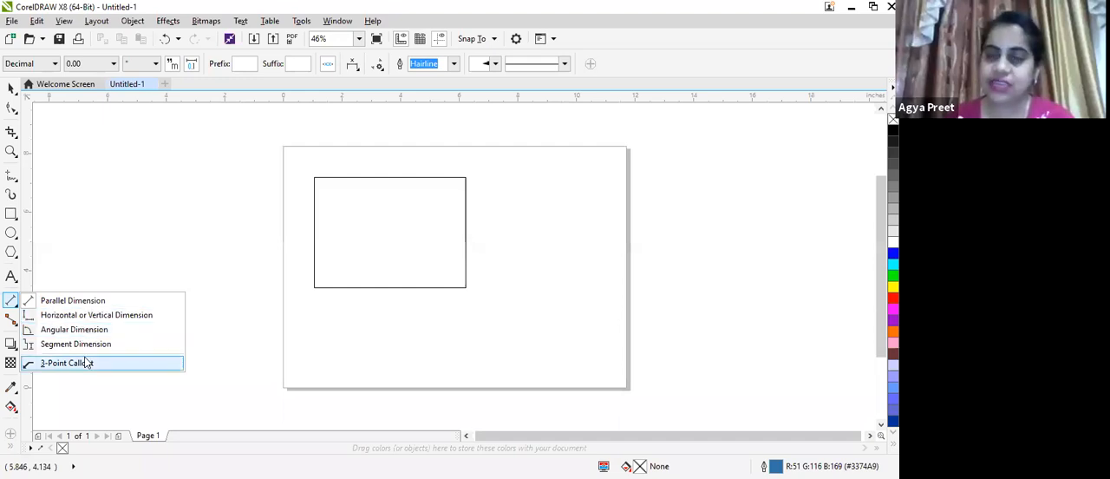
left_click(73, 300)
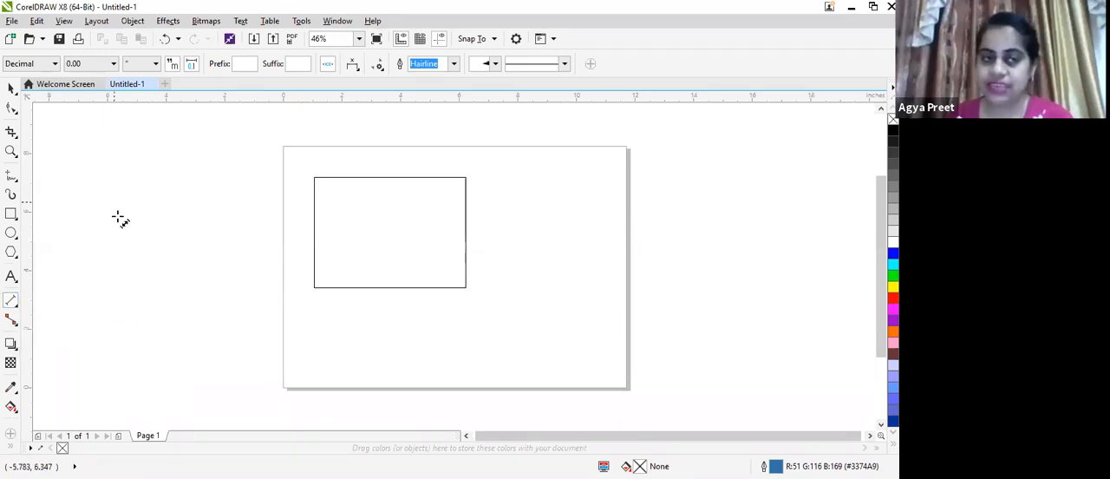
scroll(165, 211, "up", 3)
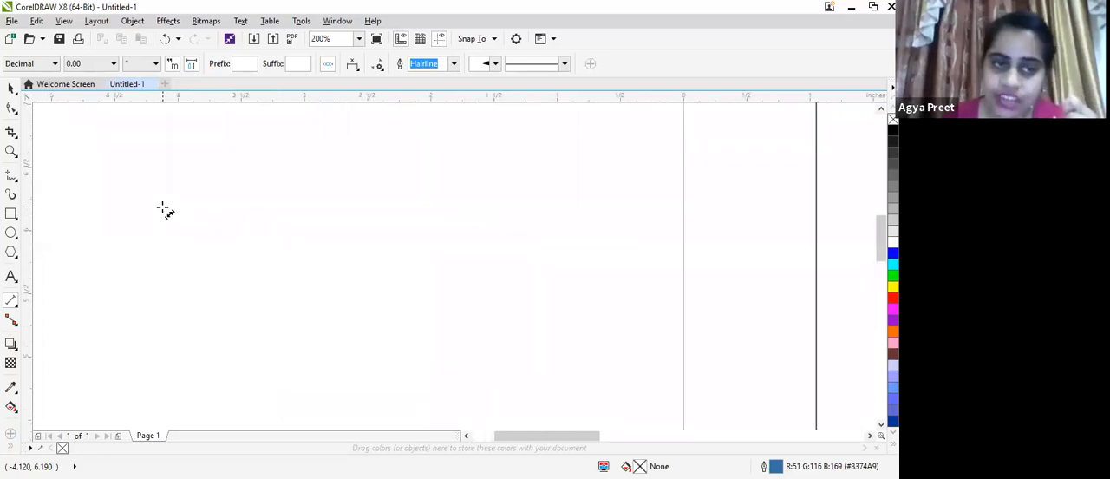
scroll(165, 210, "down", 3)
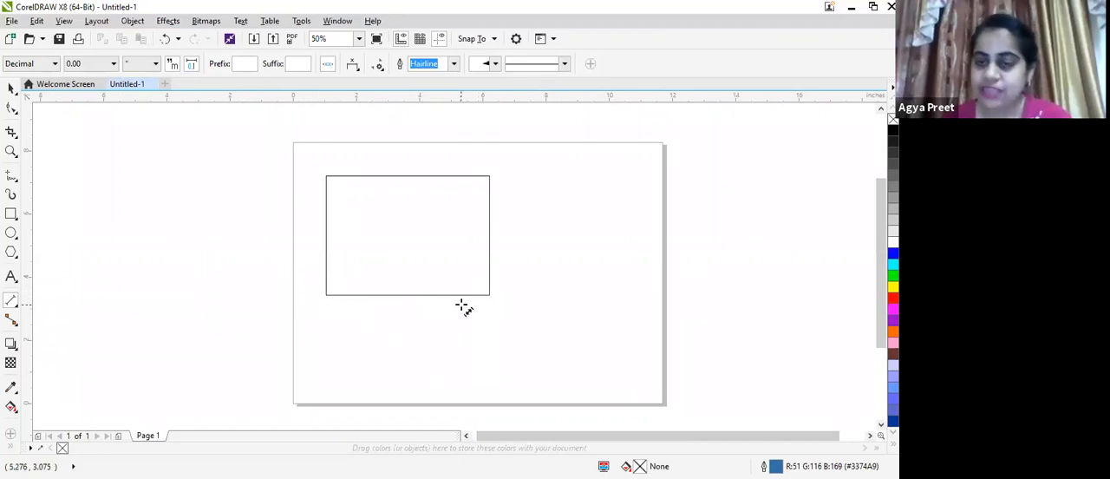
left_click(325, 308)
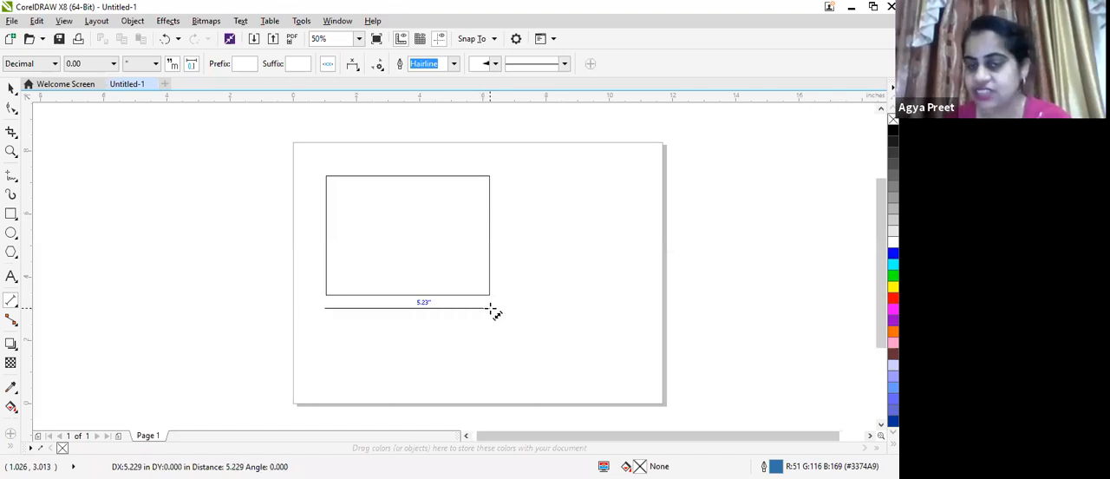
left_click(486, 309)
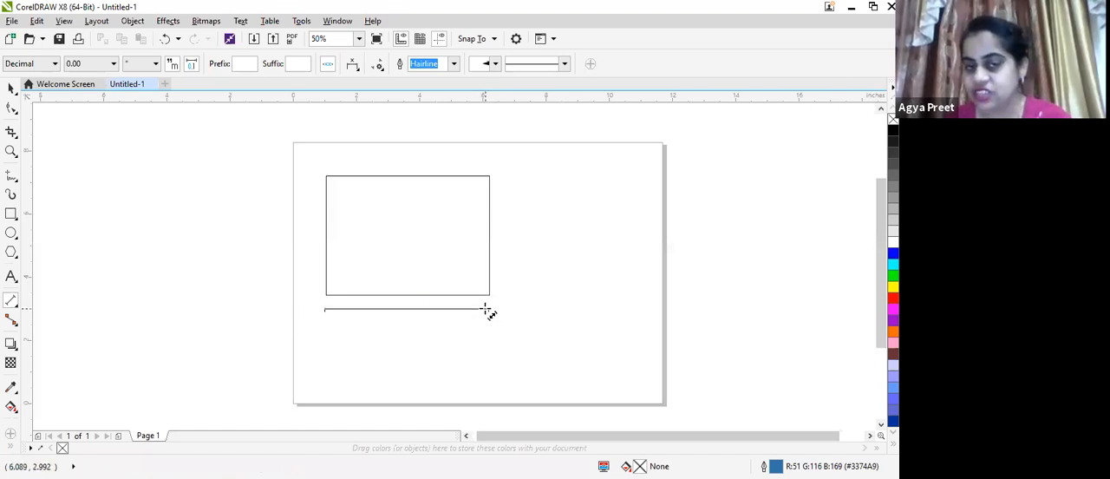
left_click(486, 325)
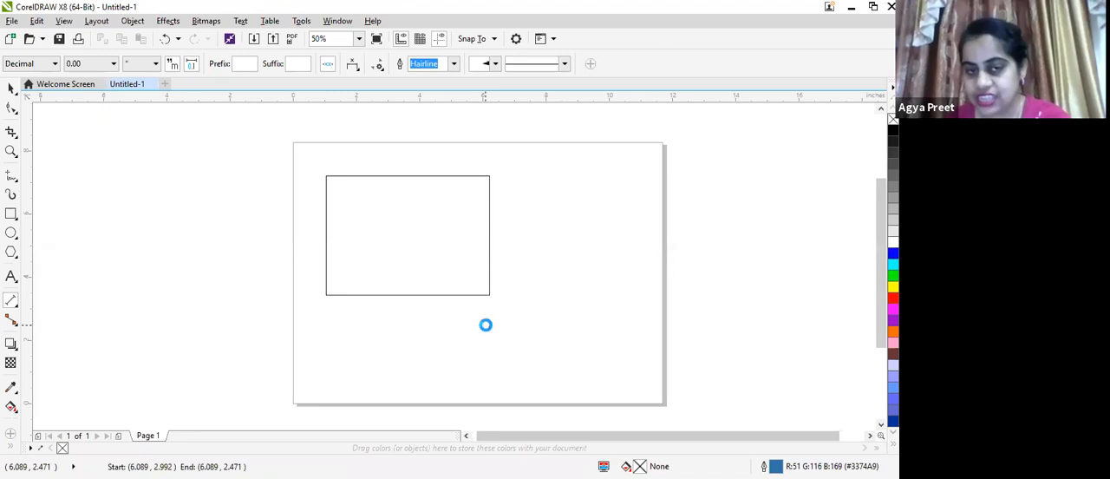
Add a Parallel Dimension for the rectangle's height, with its dimension line just outside the right edge, and deselect it
scroll(511, 347, "up", 2)
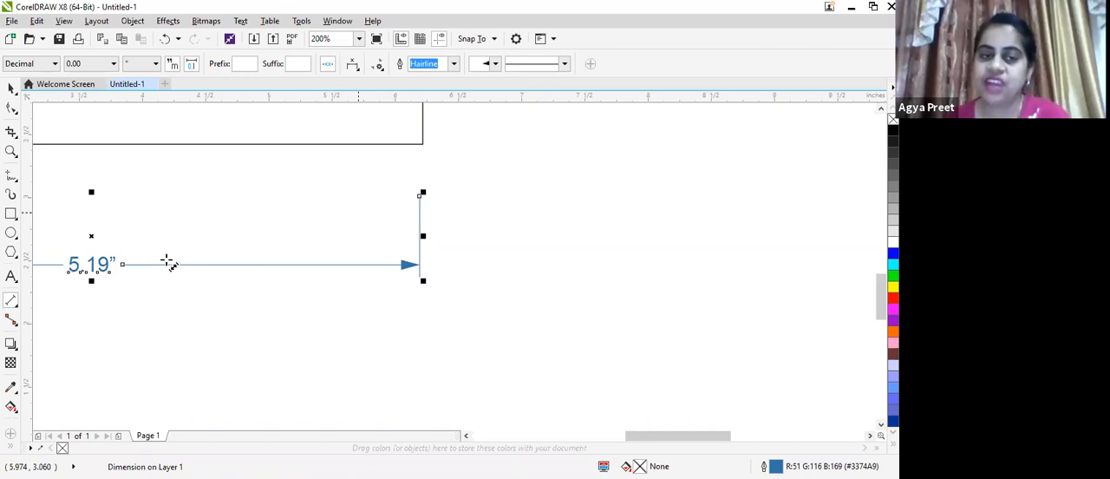
scroll(109, 266, "down", 2)
scroll(190, 263, "up", 1)
scroll(216, 211, "left", 3)
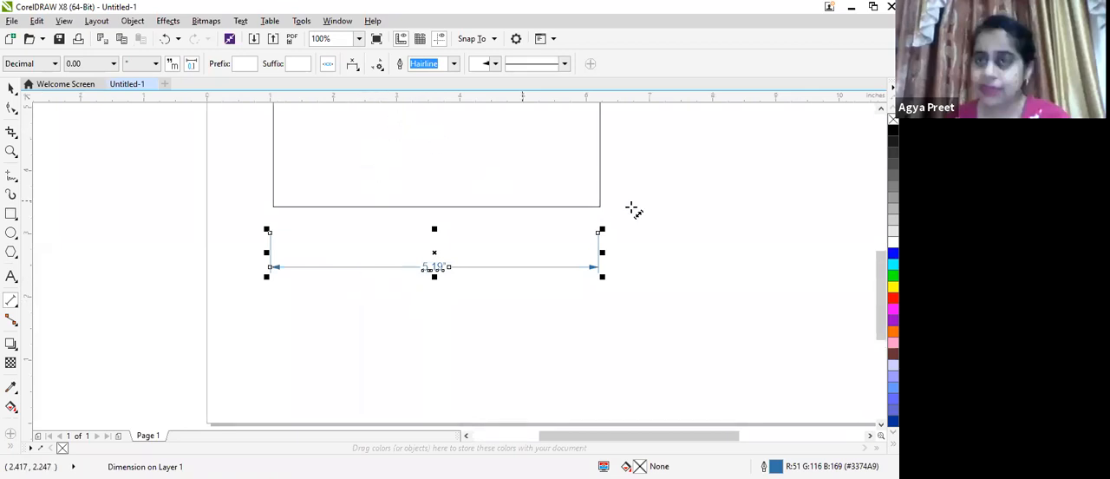
scroll(660, 222, "up", 3)
scroll(659, 221, "down", 3)
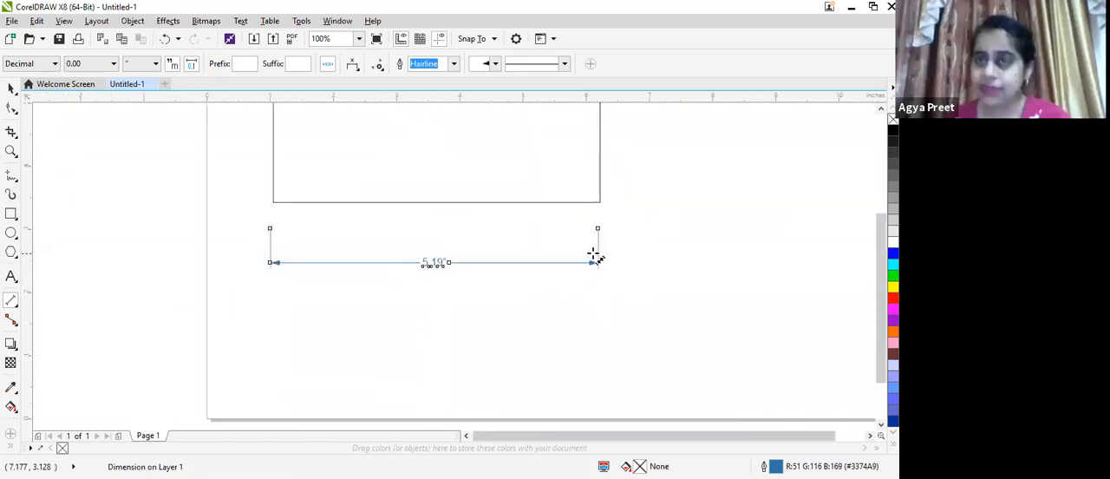
scroll(569, 245, "down", 3)
scroll(593, 169, "up", 3)
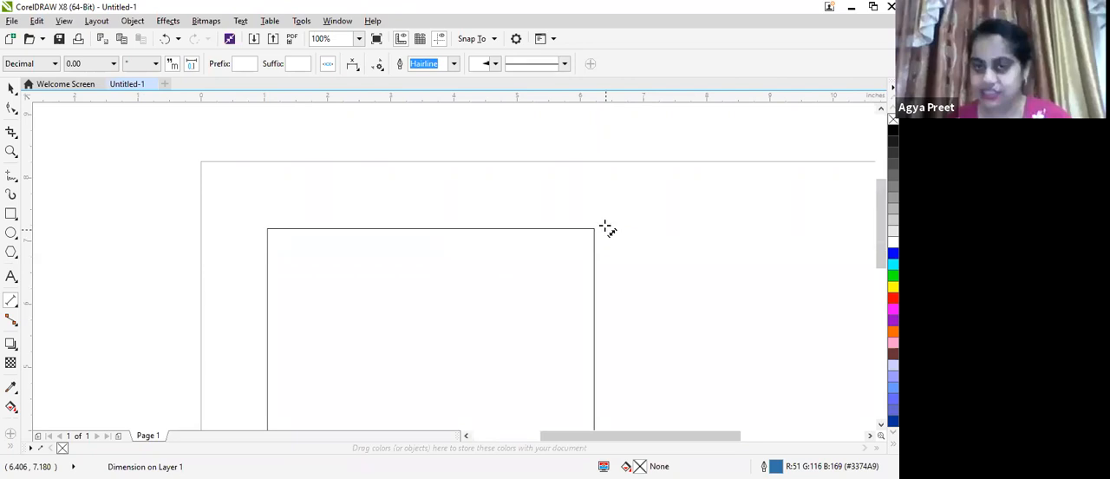
scroll(598, 434, "down", 3)
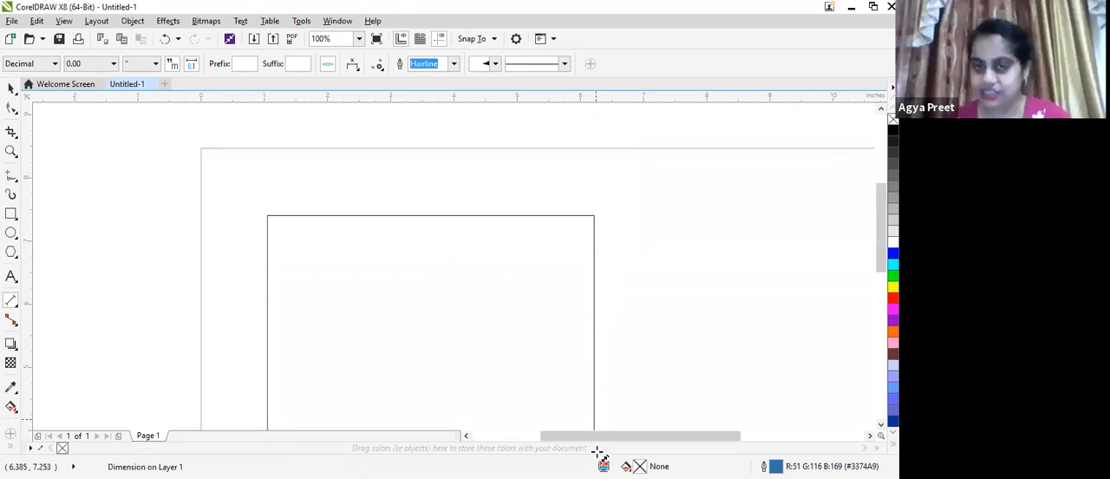
left_click_drag(598, 457, 600, 295)
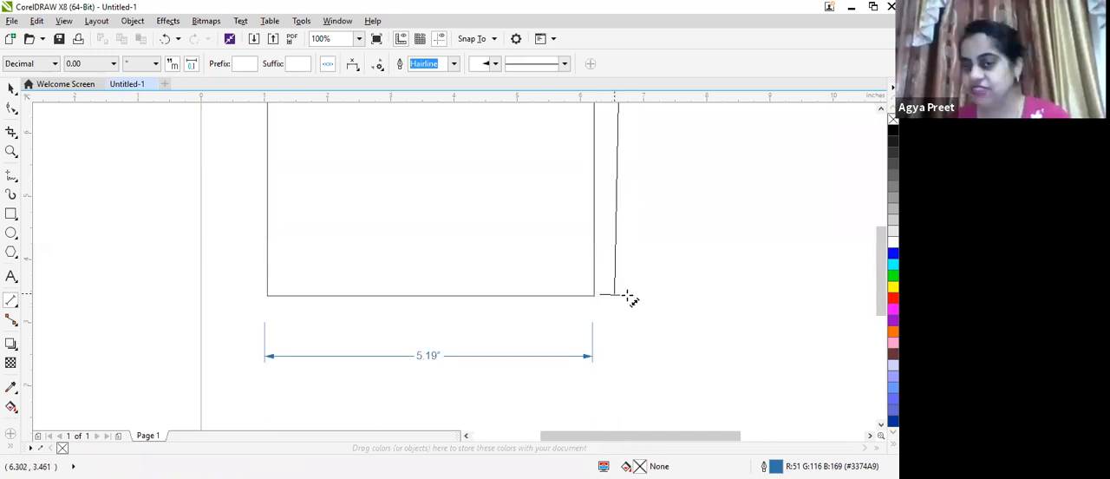
left_click(629, 291)
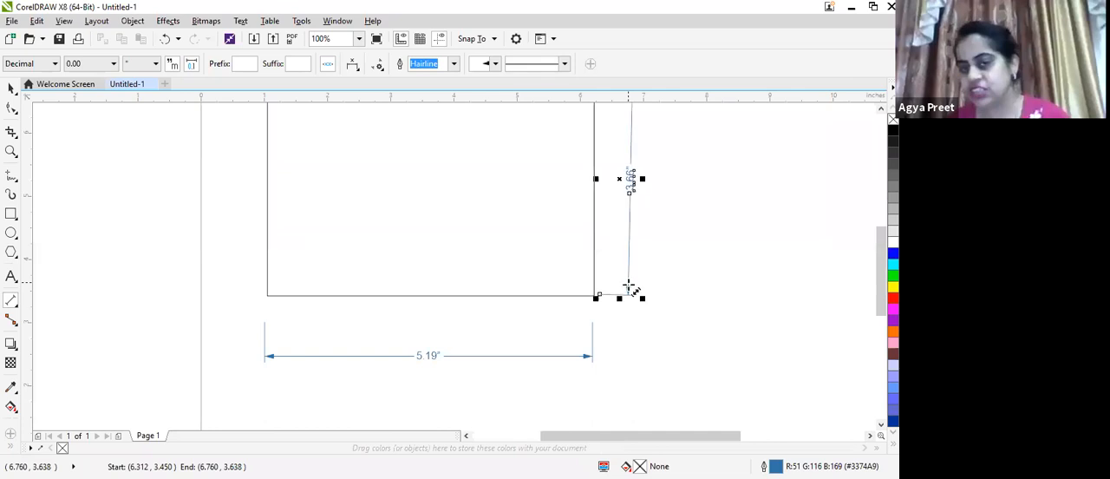
scroll(652, 208, "up", 1)
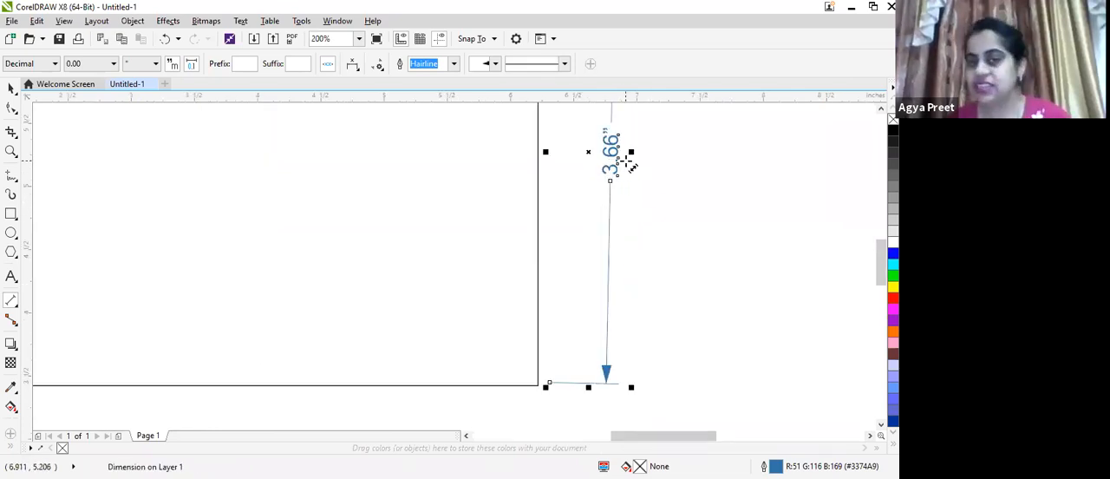
scroll(599, 260, "down", 2)
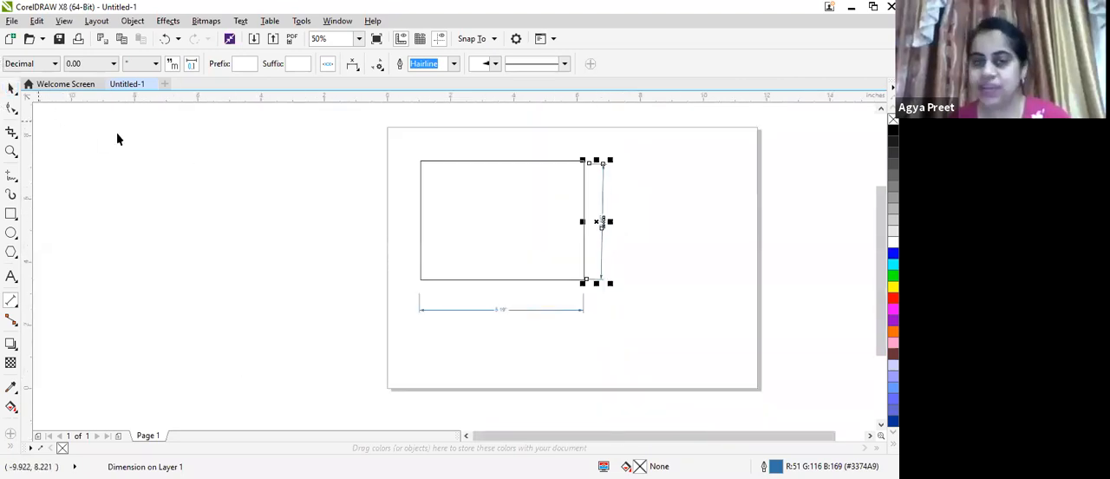
left_click(225, 199)
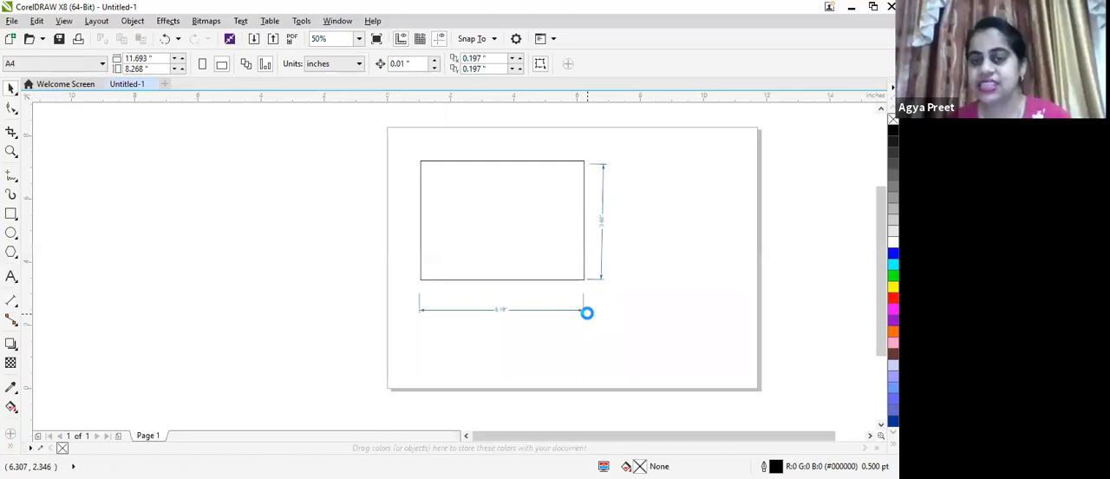
Place a Horizontal or Vertical Dimension spanning about 3.34 inches horizontally, from outside the page's left edge to below the rectangle
scroll(587, 313, "up", 2)
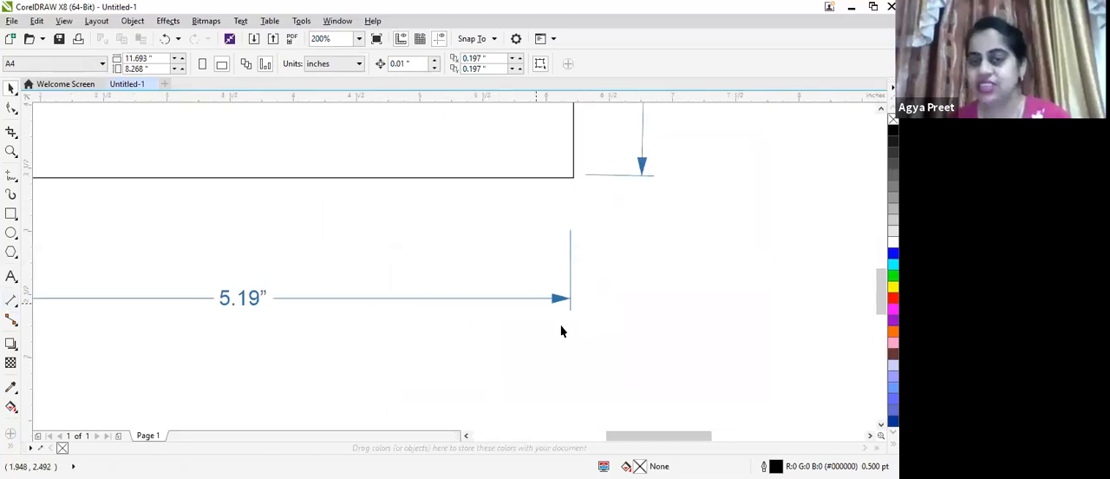
scroll(561, 330, "down", 1)
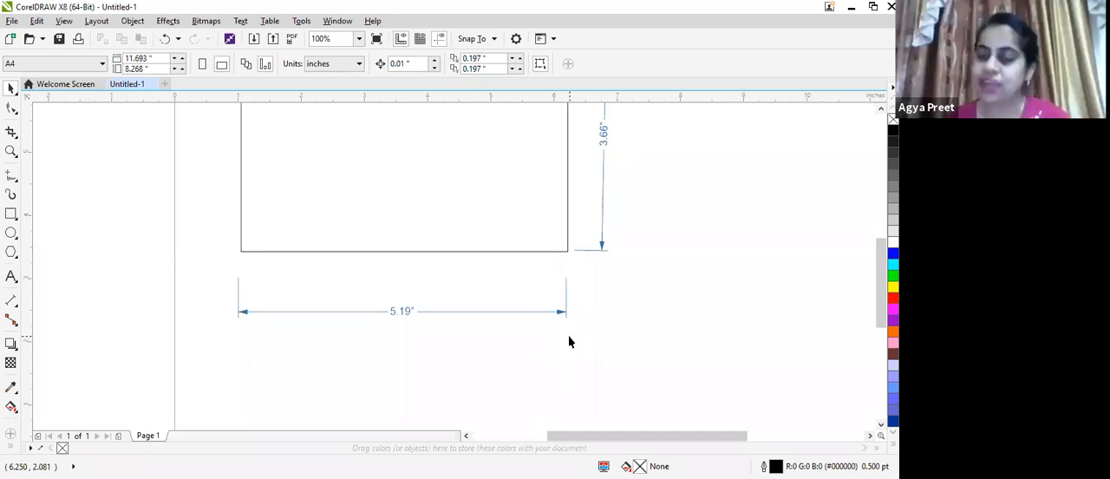
left_click(26, 301)
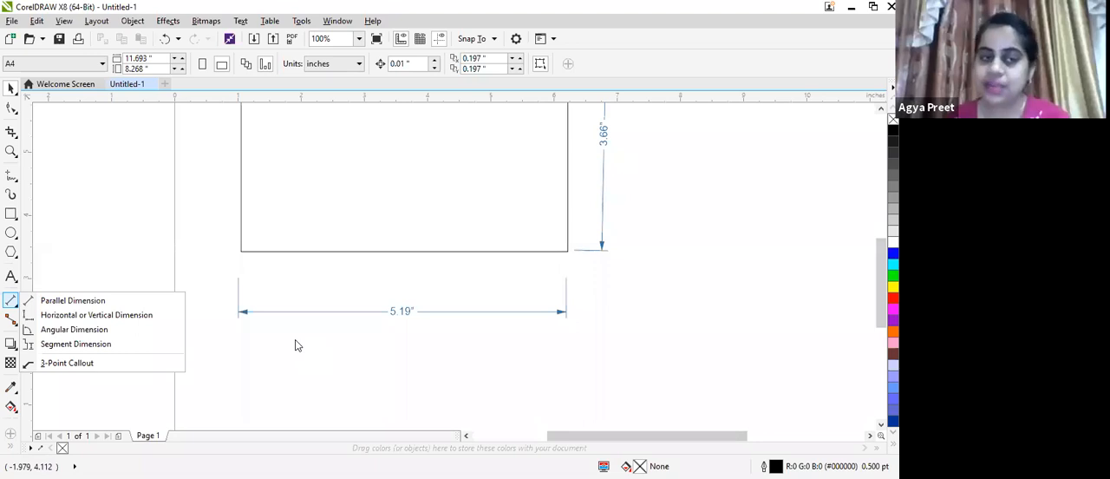
left_click(104, 315)
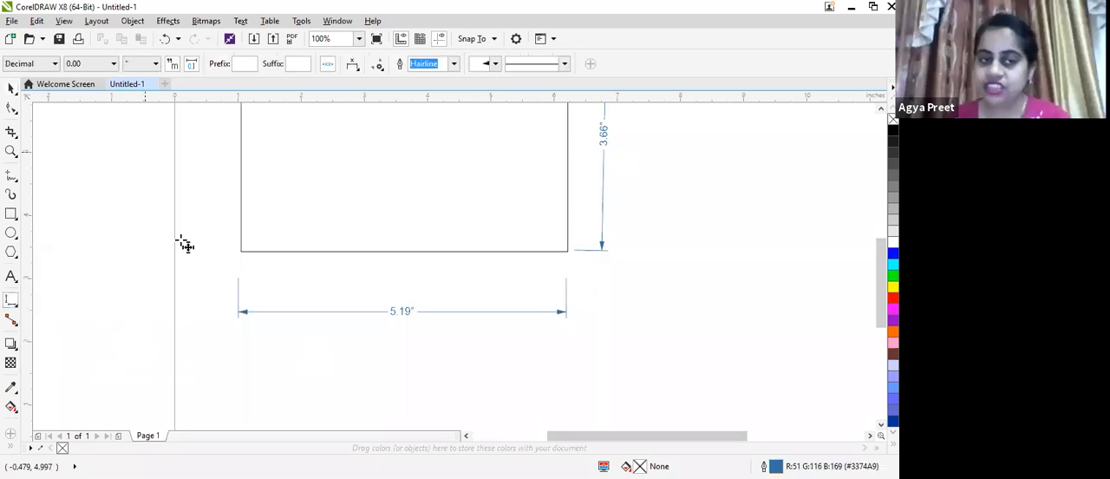
left_click_drag(180, 241, 356, 290)
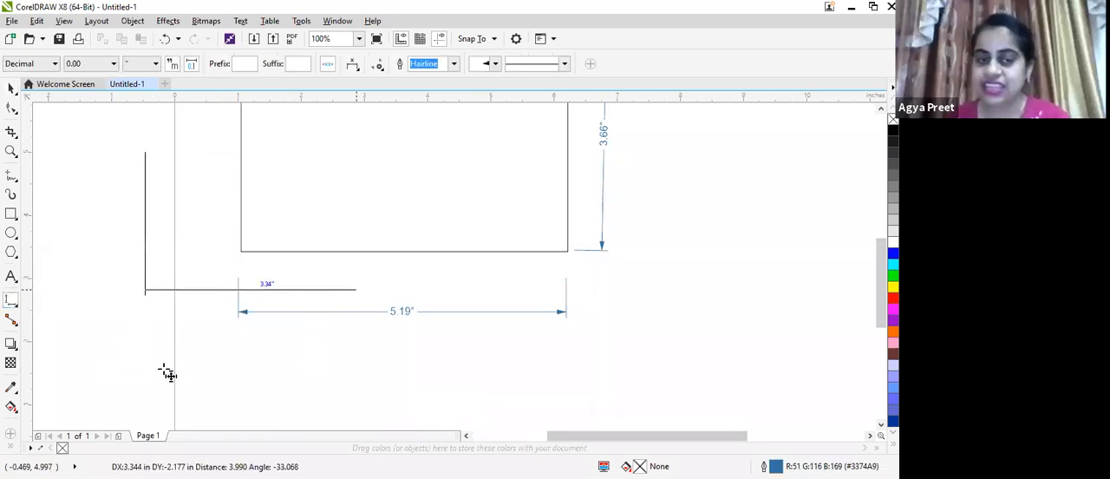
left_click(253, 368)
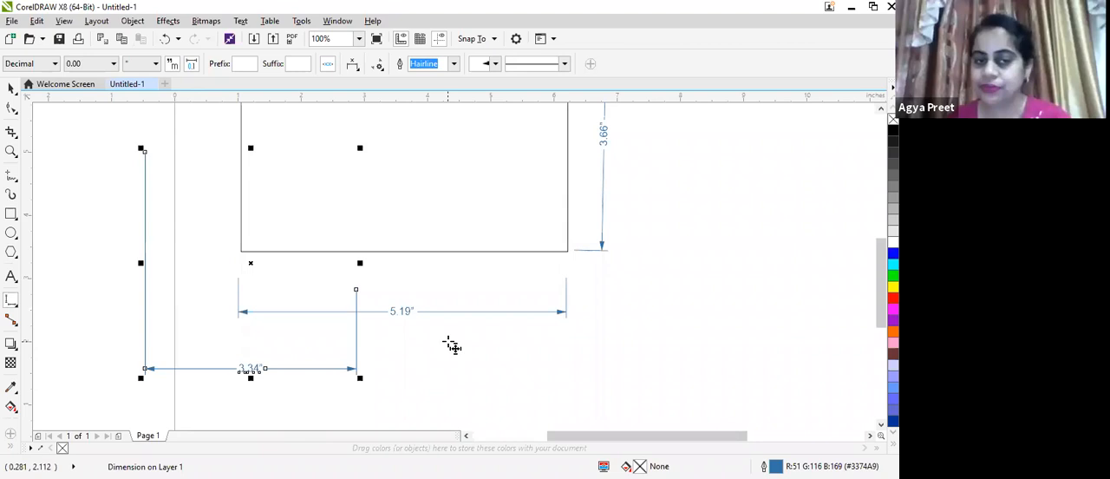
Add an Angular Dimension of about 57.55° in the lower-right part of the page, with its arc close to the vertex
scroll(451, 366, "up", 1)
scroll(432, 361, "down", 2)
left_click(15, 303)
left_click(67, 331)
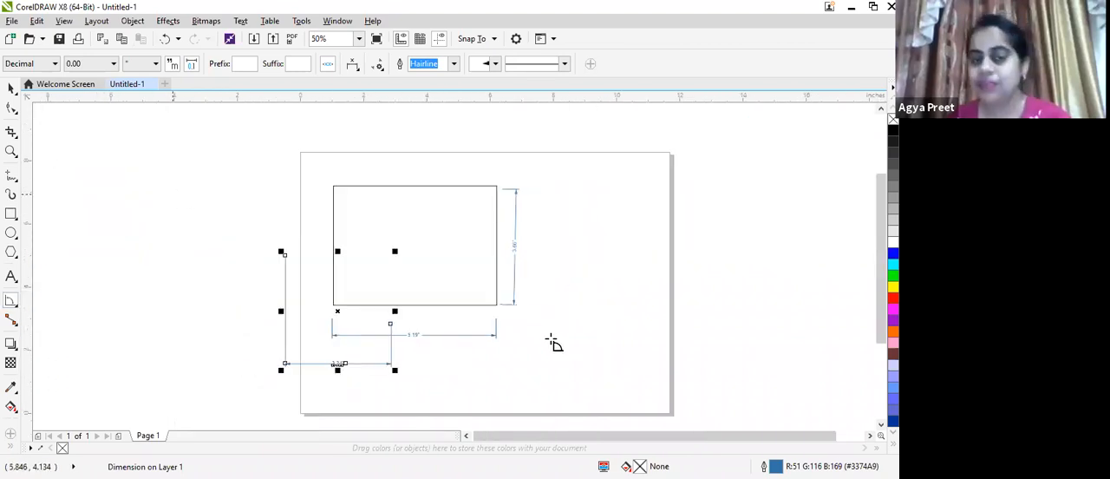
left_click_drag(532, 344, 700, 344)
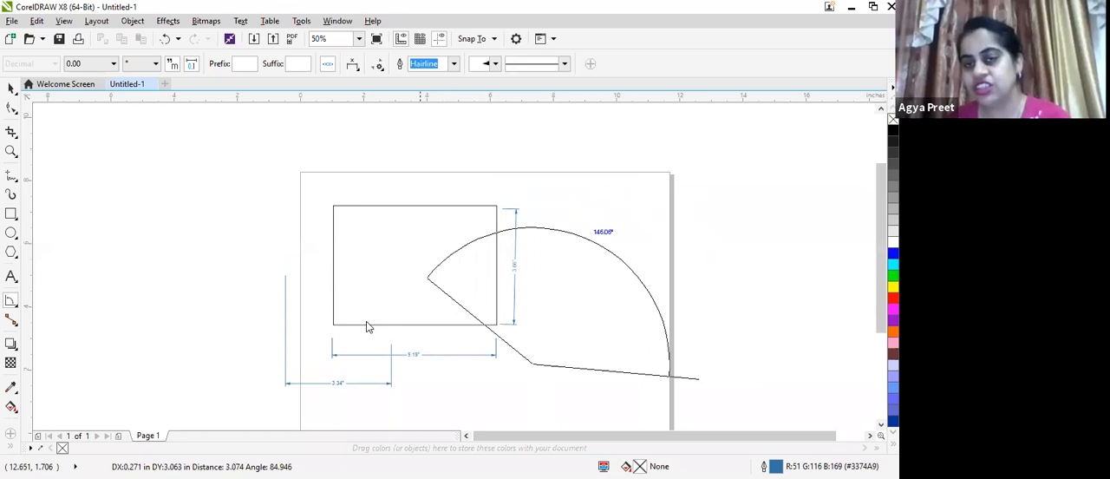
scroll(367, 326, "down", 2)
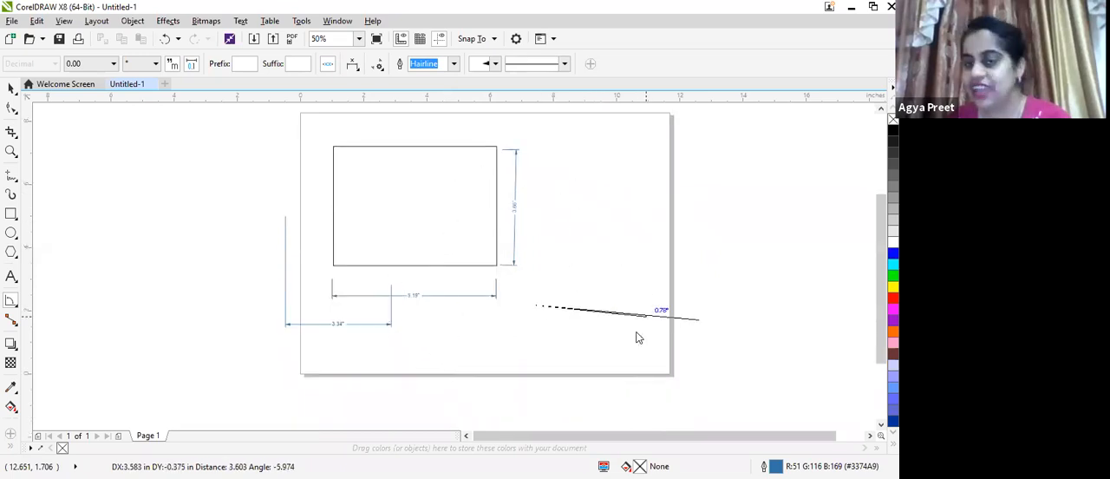
scroll(638, 337, "up", 2)
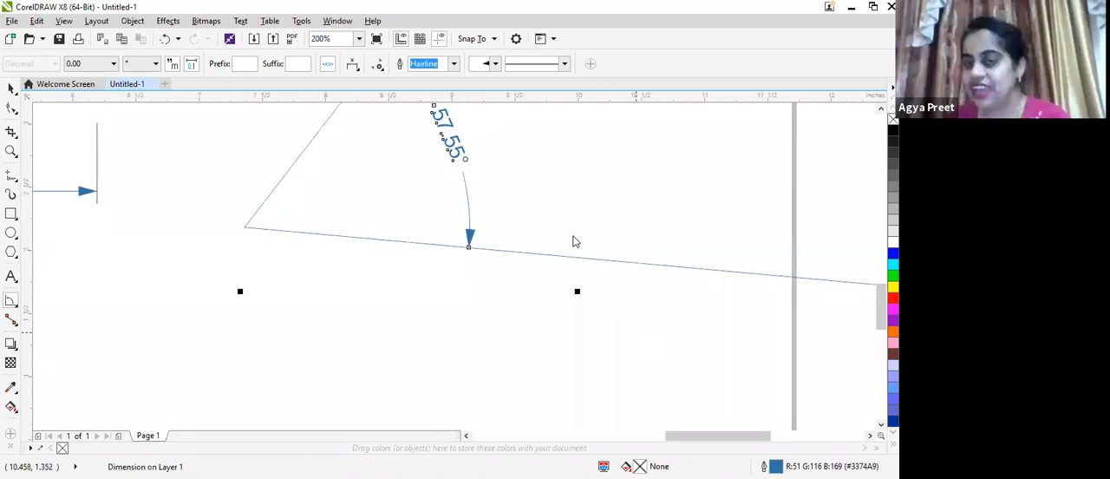
left_click(602, 292)
scroll(639, 362, "down", 2)
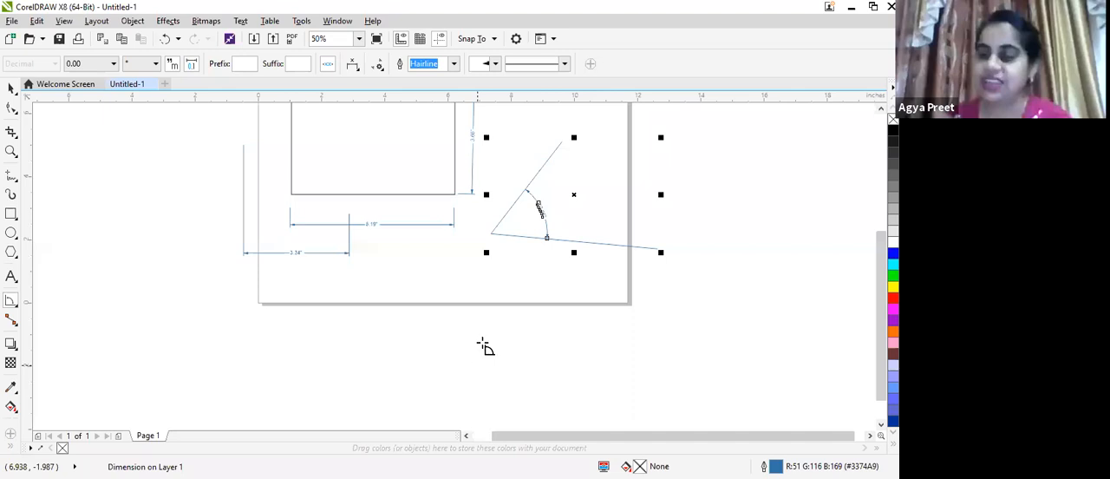
Add a second, obtuse Angular Dimension with its vertex below the page and one arm reaching up onto the page
left_click(423, 370)
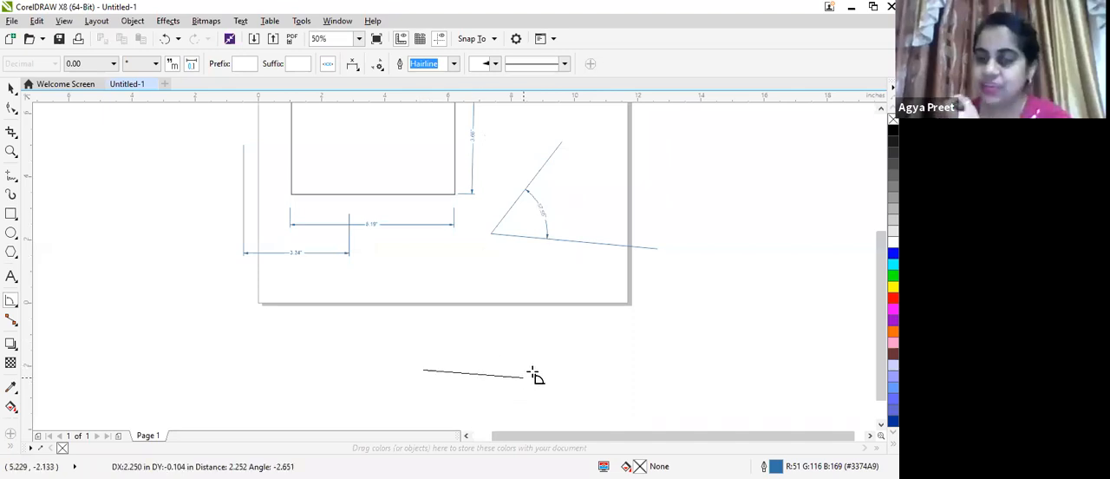
left_click(597, 375)
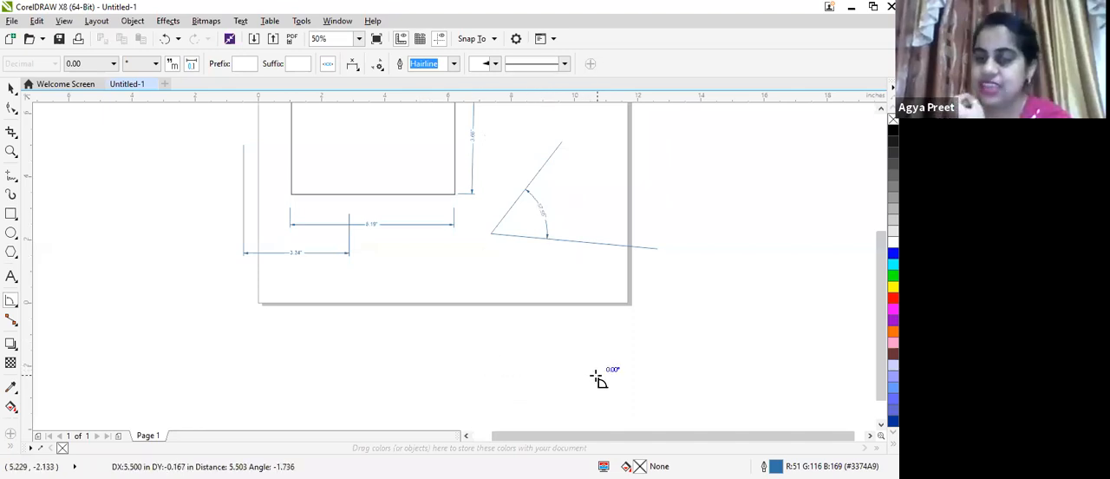
left_click(380, 243)
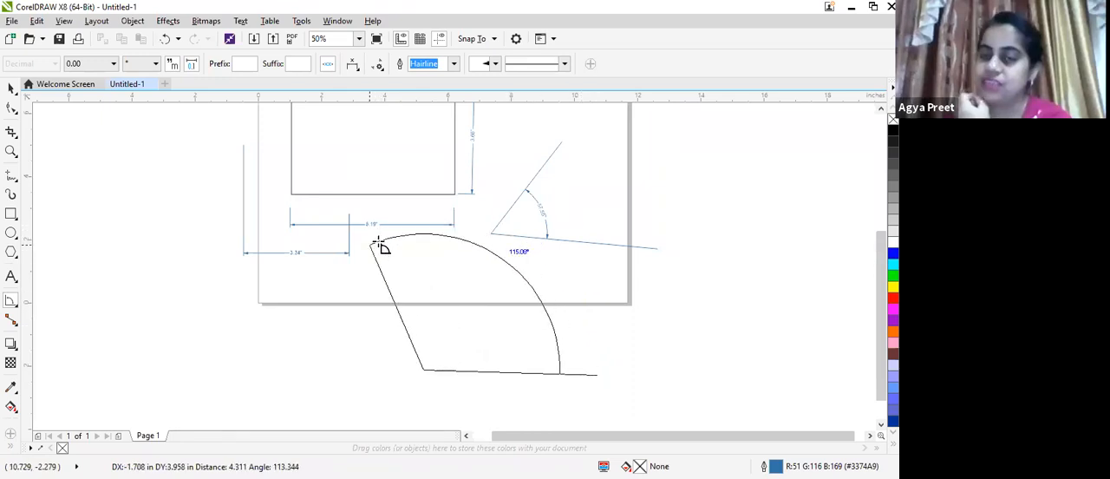
left_click(437, 333)
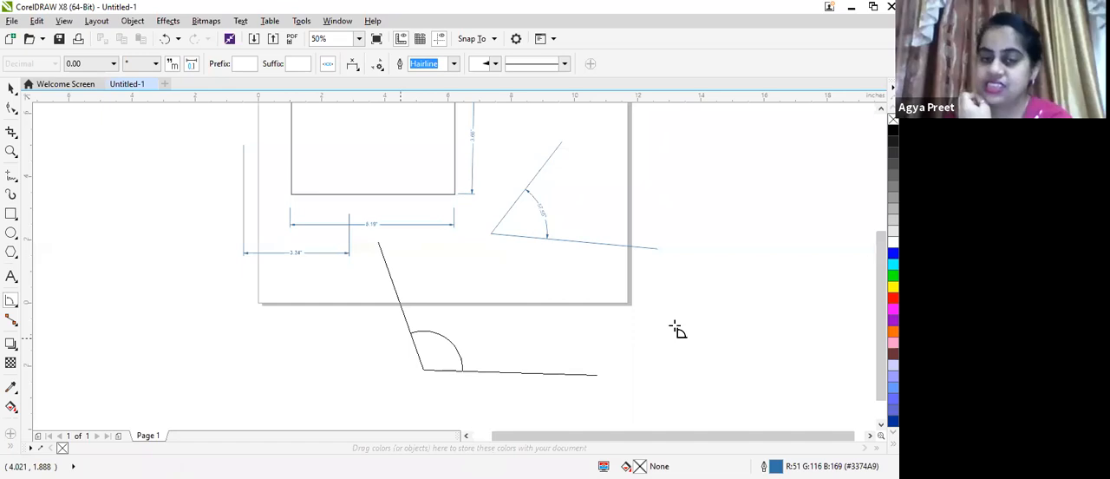
scroll(541, 297, "up", 2)
scroll(538, 295, "down", 2)
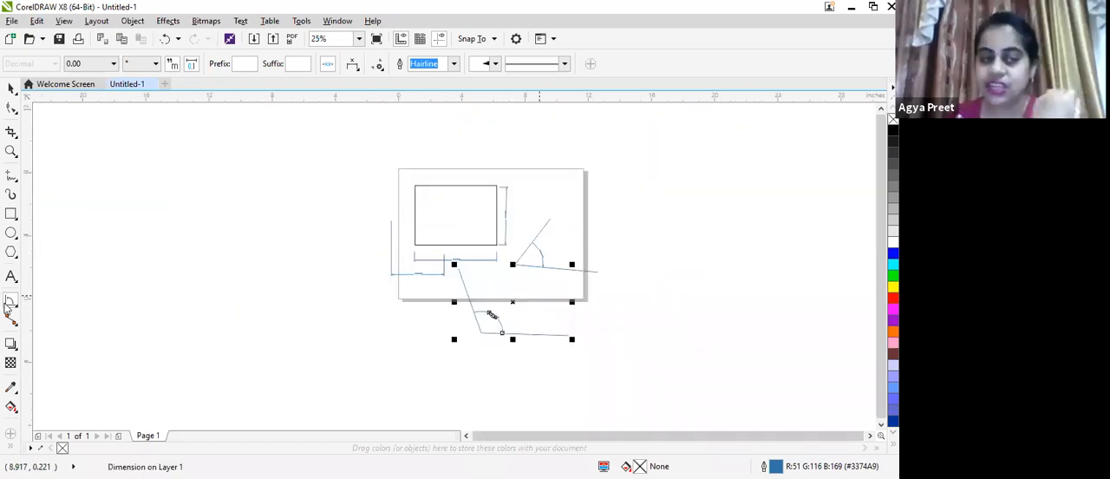
Add a Segment Dimension for the rectangle's left edge, with its dimension line outside the page's left edge
left_click(63, 347)
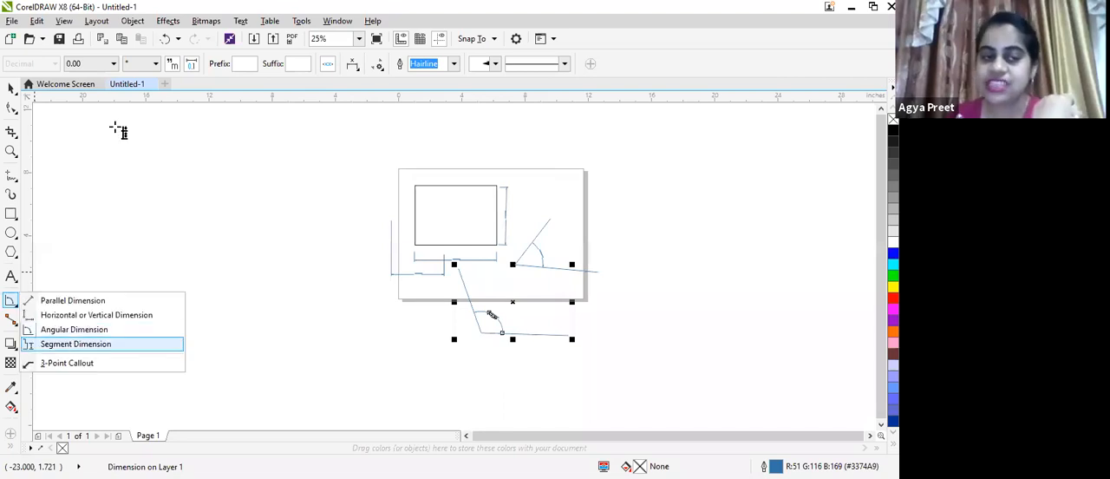
left_click_drag(413, 172, 477, 304)
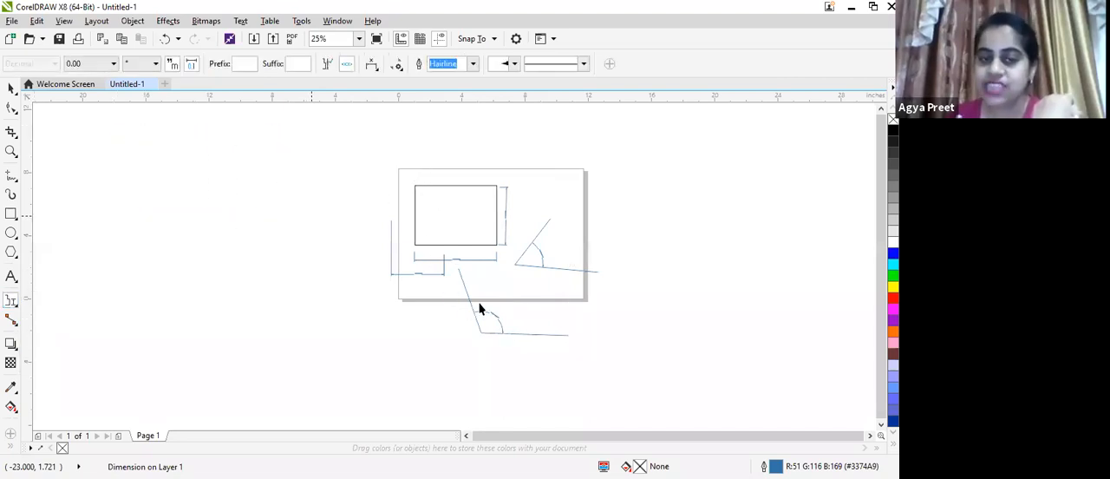
left_click(349, 170)
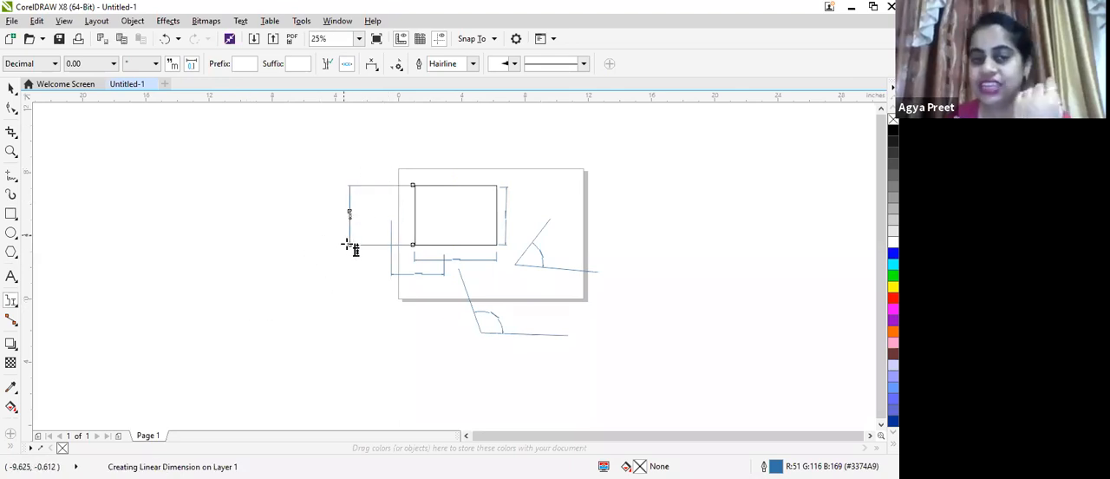
scroll(371, 252, "up", 3)
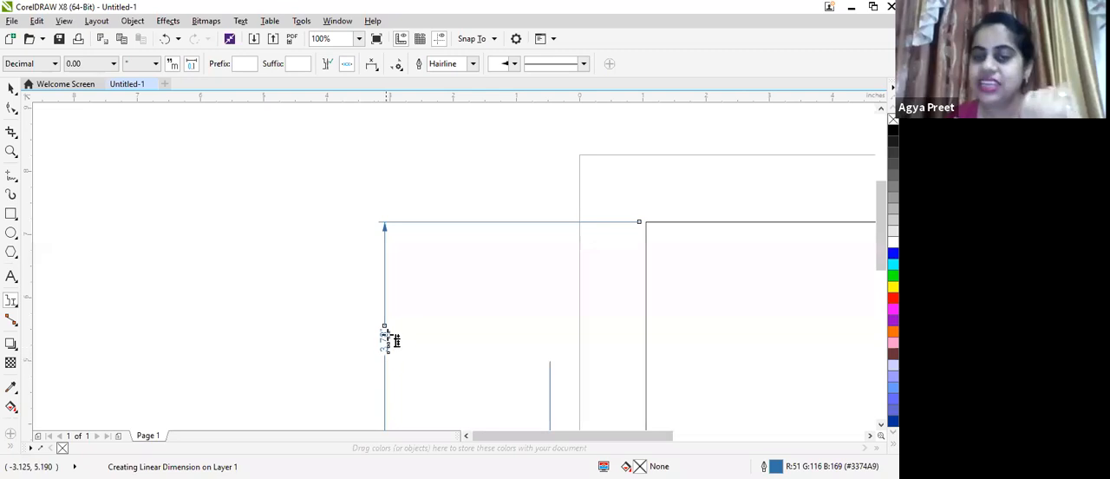
scroll(390, 340, "down", 1)
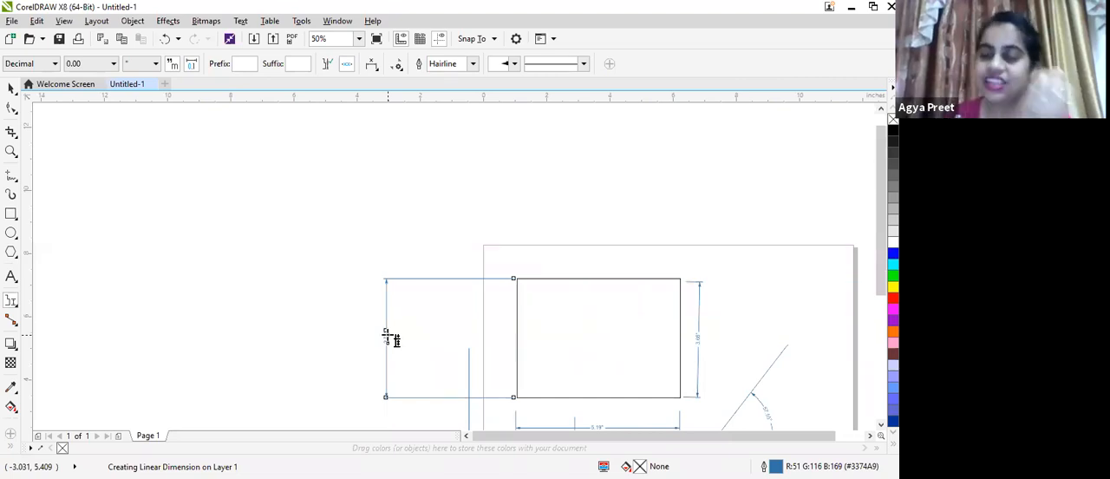
left_click(387, 334)
Select the rectangle together with all the dimensions around it and delete them
left_click(10, 88)
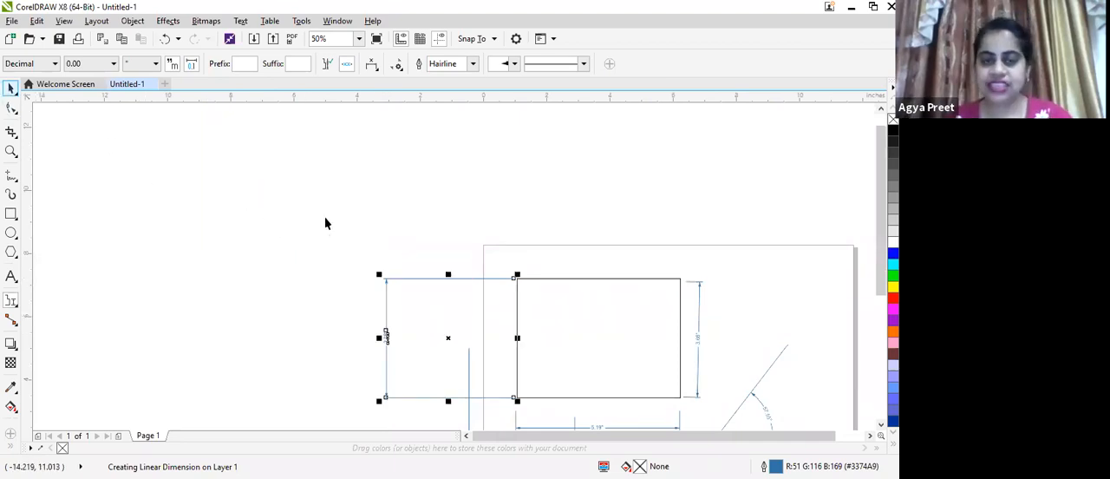
scroll(258, 201, "down", 1)
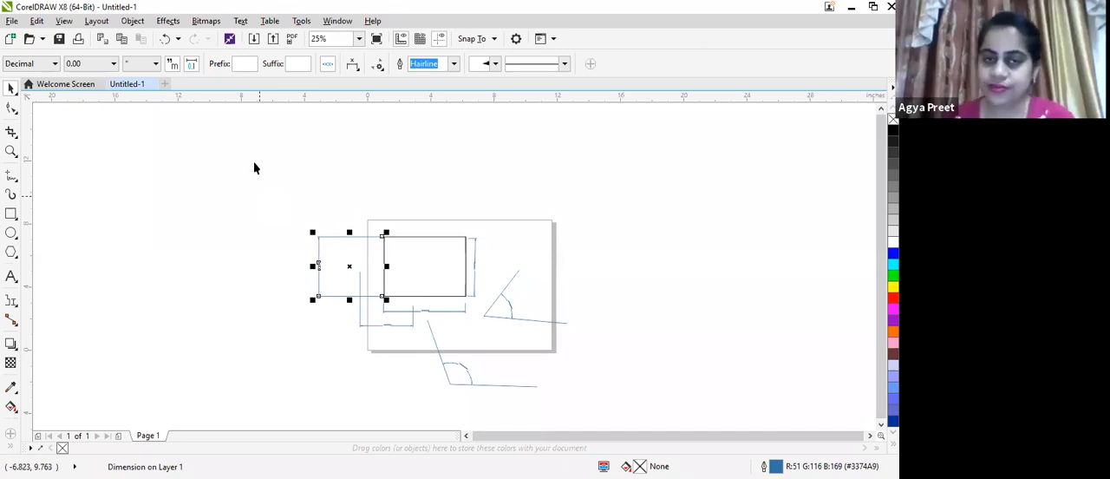
left_click_drag(254, 168, 602, 393)
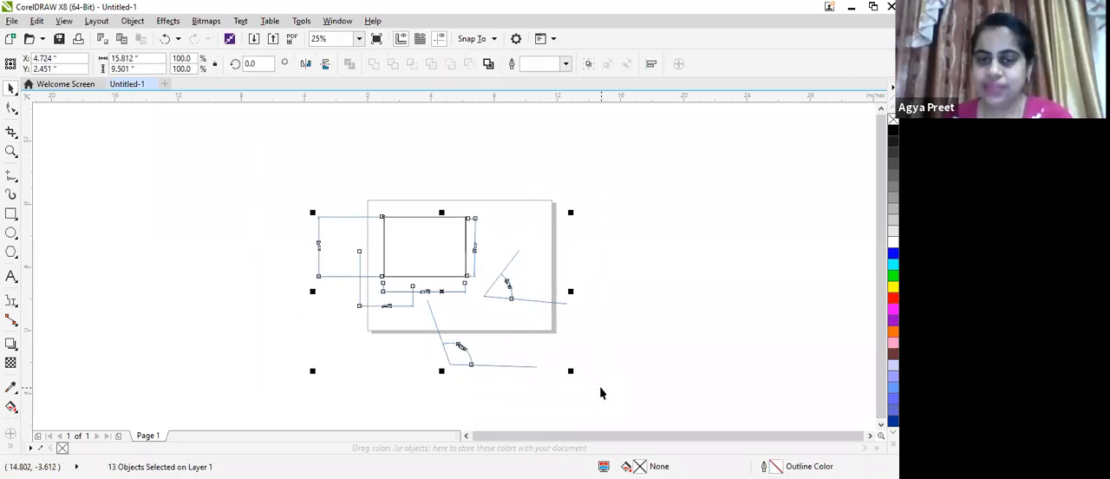
key("Delete")
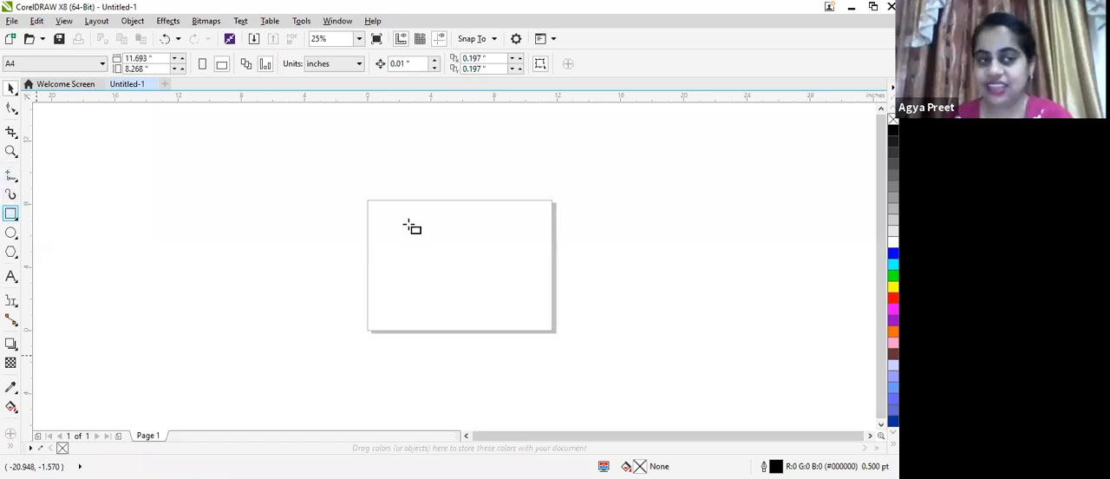
Draw two overlapping rectangles, about 4.79 by 3.75 inches at the page's upper left and about 4.65 by 4.23 inches lower right of it
mouse_move(387, 210)
left_mouse_down()
mouse_move(433, 258)
mouse_move(463, 268)
left_mouse_up()
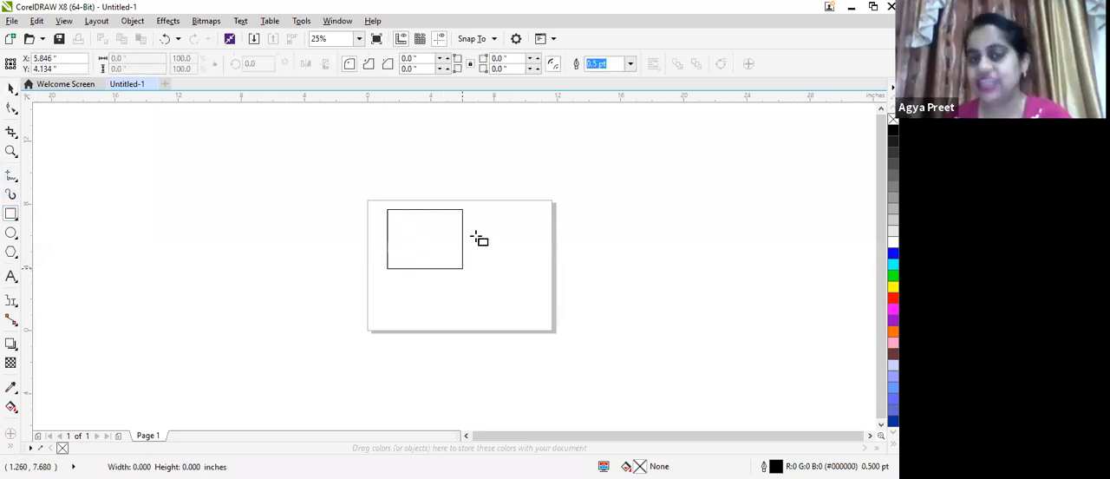
scroll(481, 234, "up", 1)
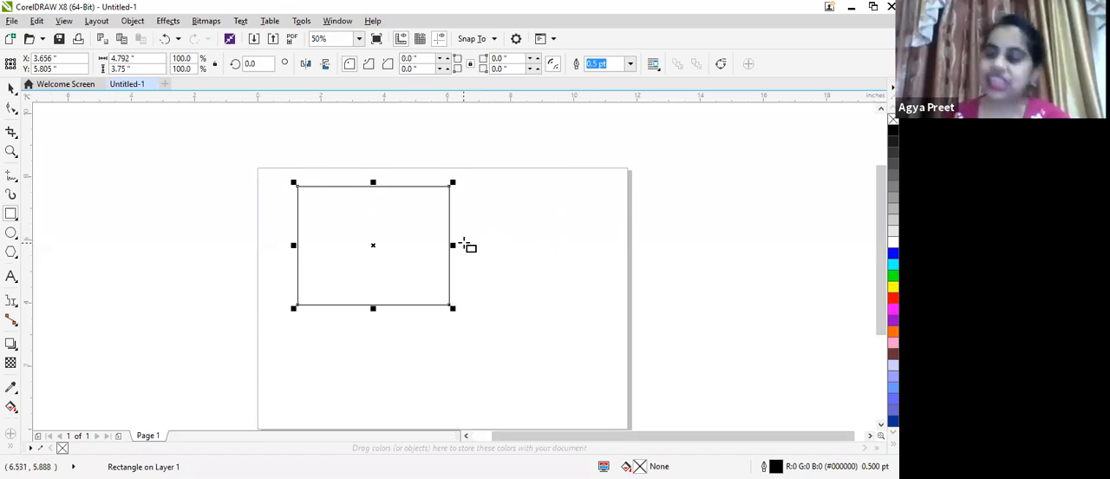
mouse_move(390, 246)
left_mouse_down()
mouse_move(438, 343)
mouse_move(520, 391)
mouse_move(536, 380)
left_mouse_up()
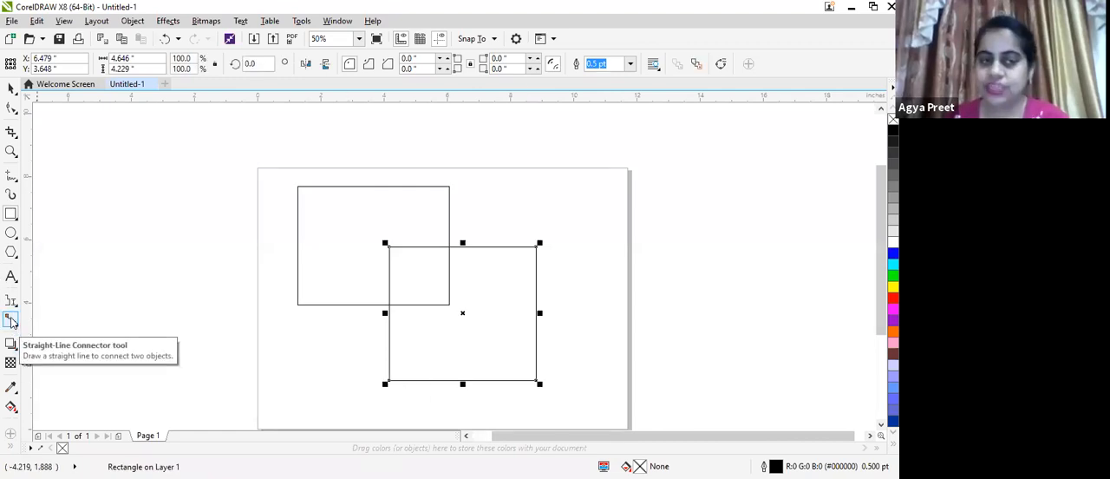
Try to link the top-left corners of the two rectangles with the Straight-Line Connector tool
left_click(11, 321)
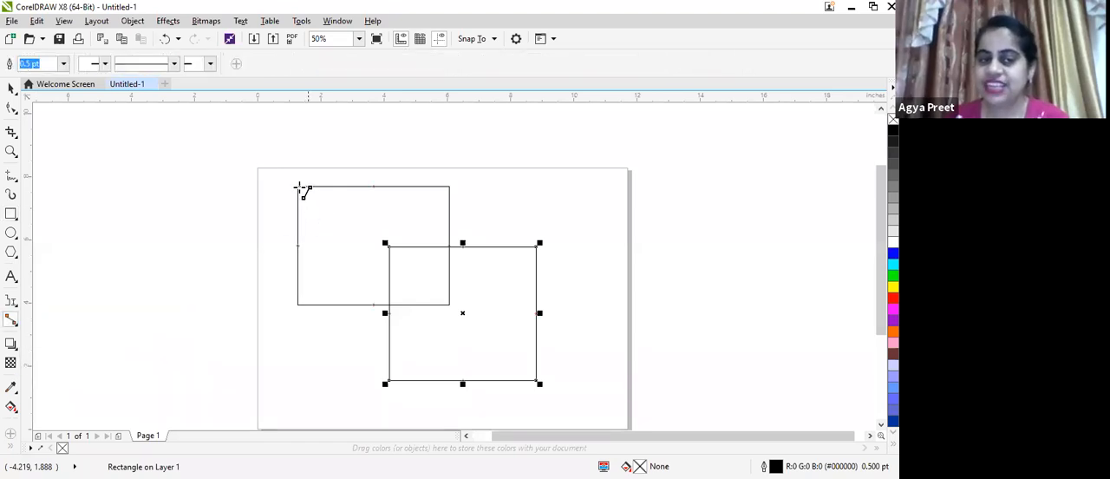
scroll(297, 186, "up", 1)
scroll(290, 182, "down", 1)
scroll(300, 187, "up", 2)
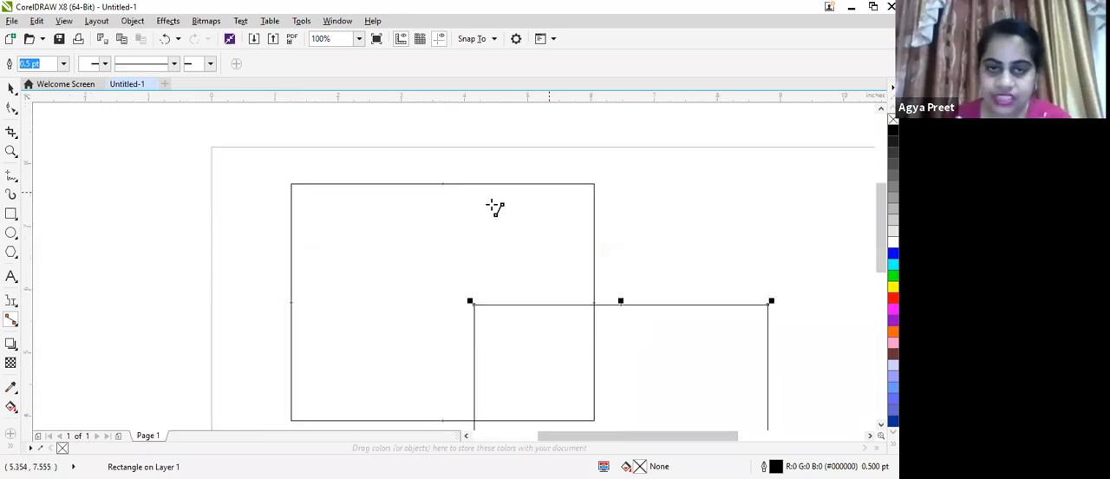
scroll(494, 205, "down", 1)
scroll(496, 208, "up", 1)
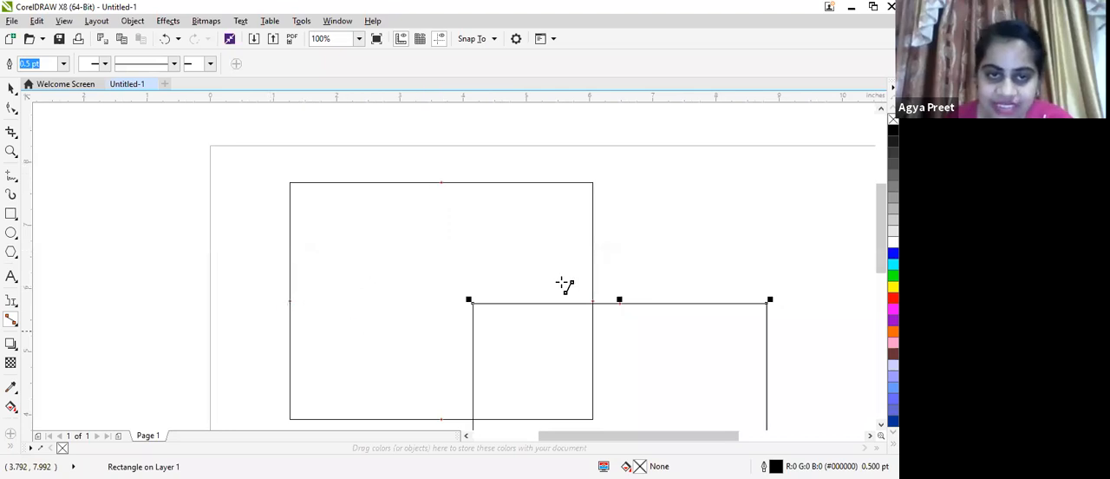
scroll(570, 293, "down", 1)
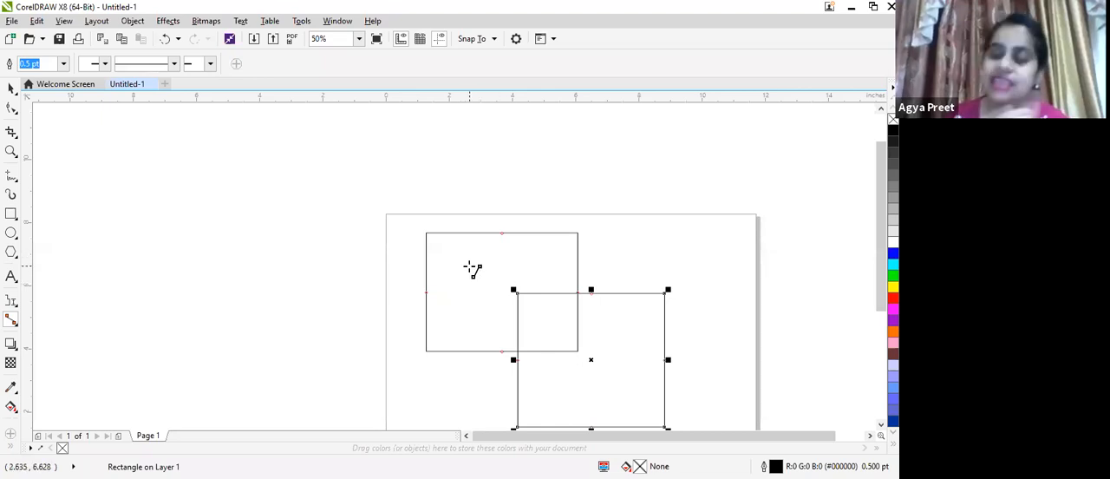
scroll(425, 231, "up", 1)
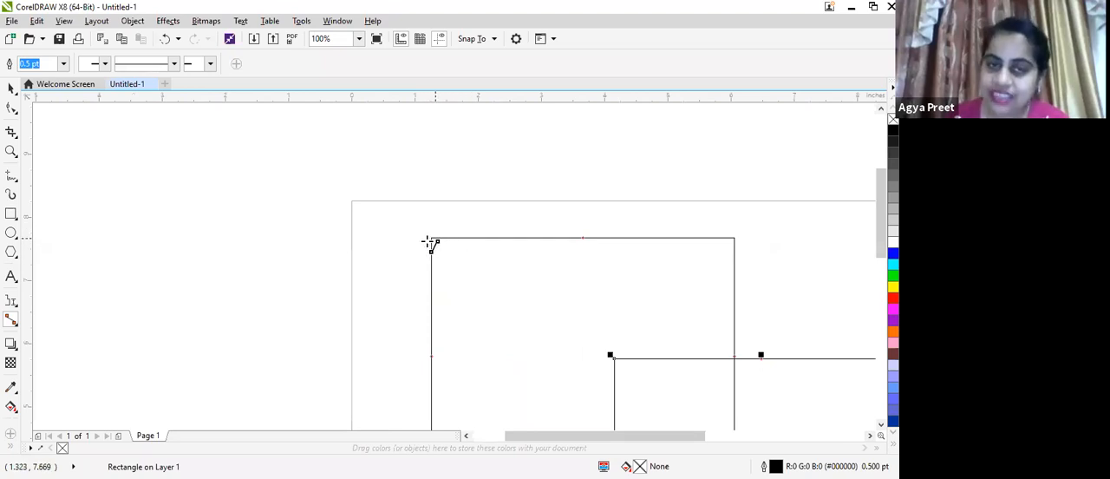
left_click_drag(468, 267, 618, 359)
scroll(589, 333, "down", 1)
scroll(575, 341, "down", 1)
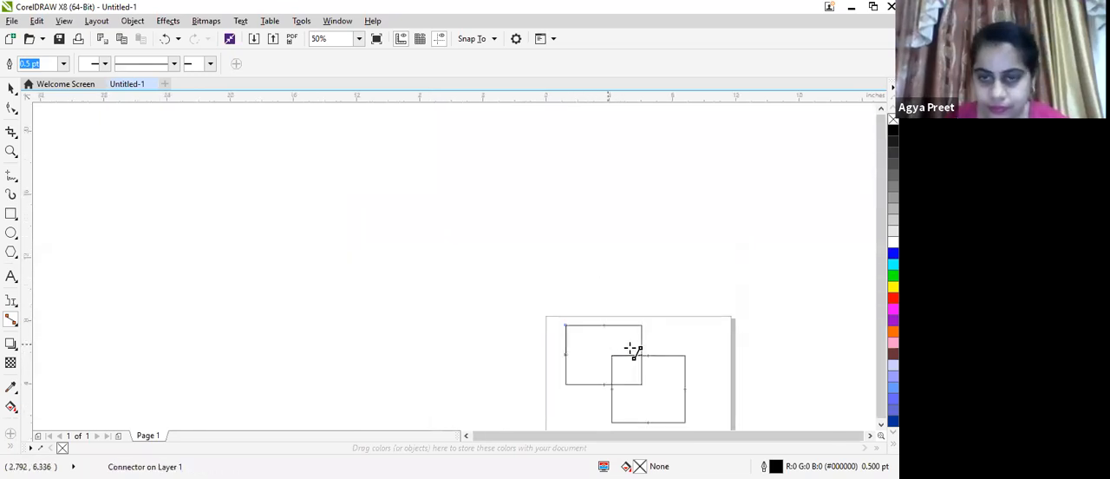
Draw straight-line connectors between the two rectangles' top-left corners and between their top-right corners
scroll(630, 379, "up", 2)
left_click_drag(649, 392, 465, 270)
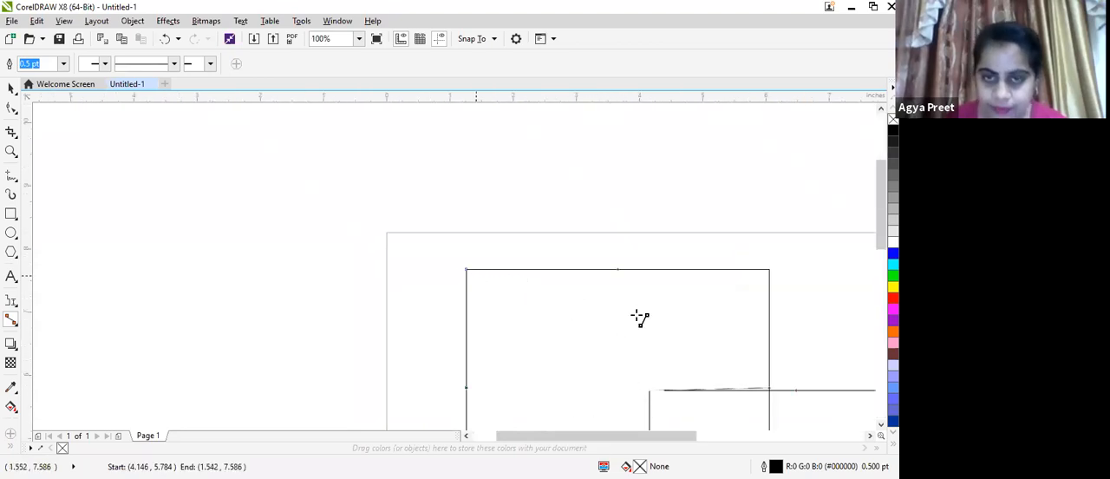
scroll(729, 330, "down", 1)
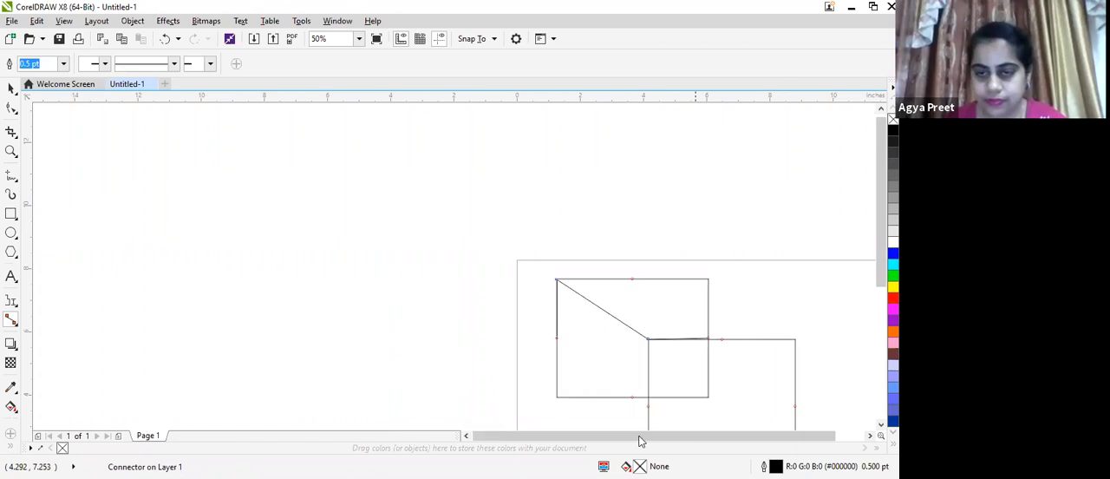
scroll(640, 440, "right", 3)
left_click_drag(516, 337, 427, 280)
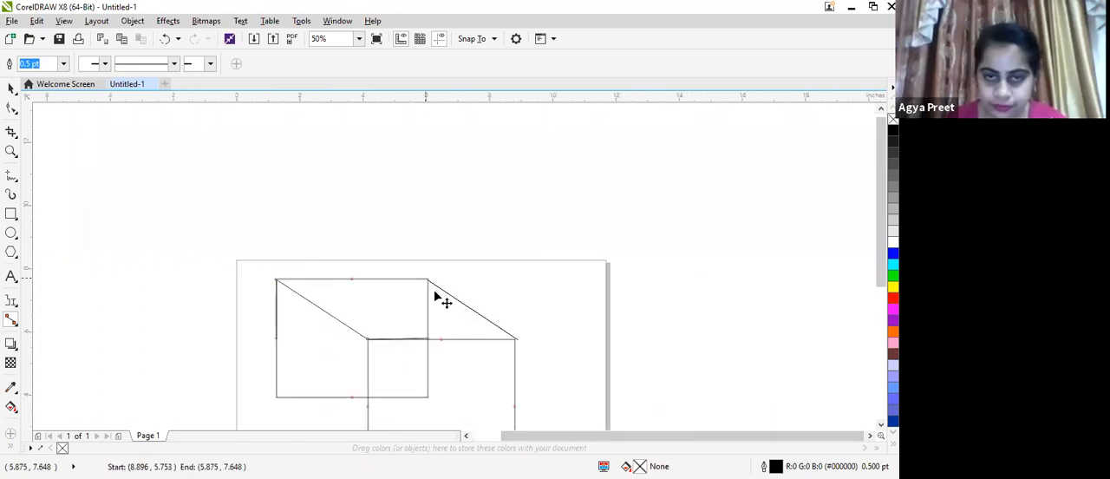
Draw straight-line connectors between the rectangles' bottom-left corners and between their bottom-right corners to complete the box
scroll(404, 367, "down", 1)
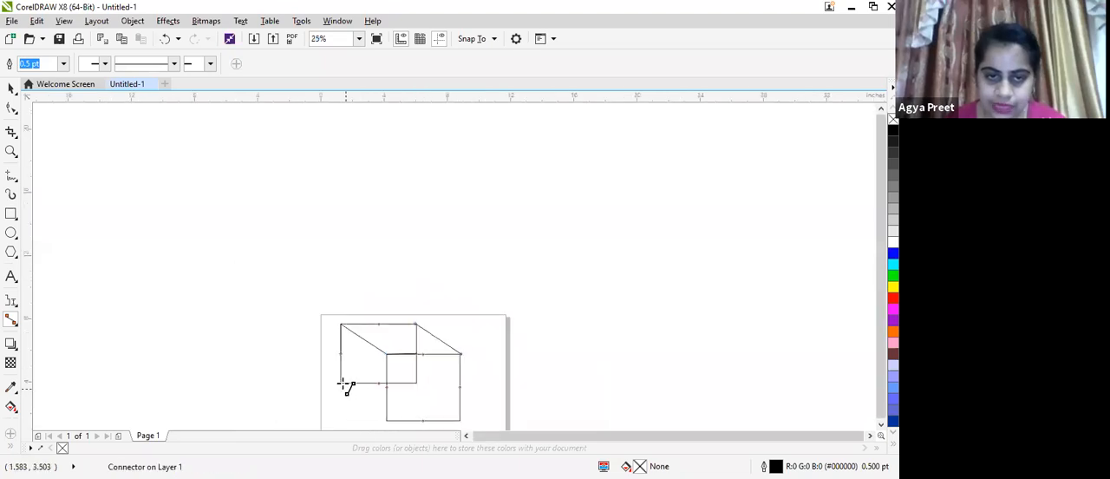
left_click_drag(345, 384, 389, 385)
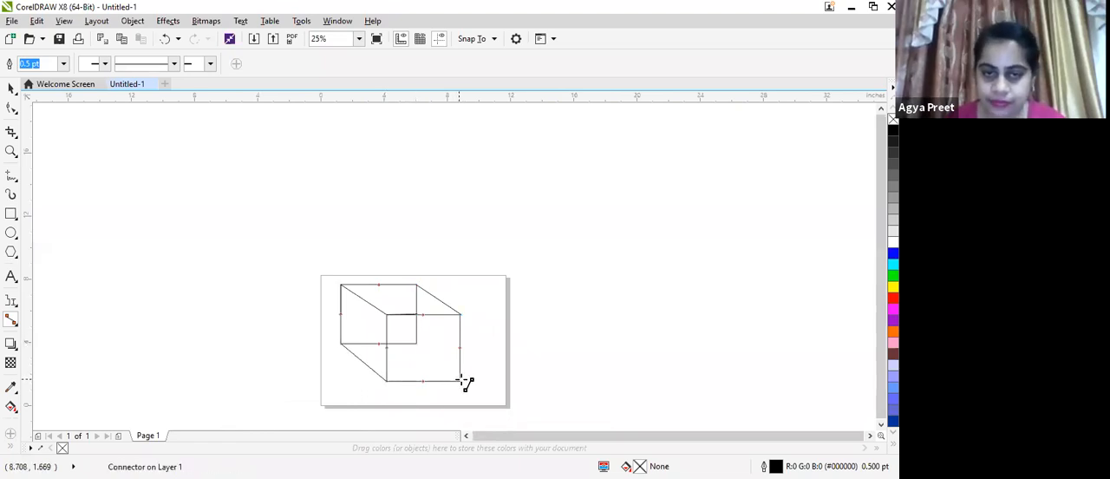
left_click_drag(460, 380, 418, 343)
left_click_drag(459, 381, 460, 359)
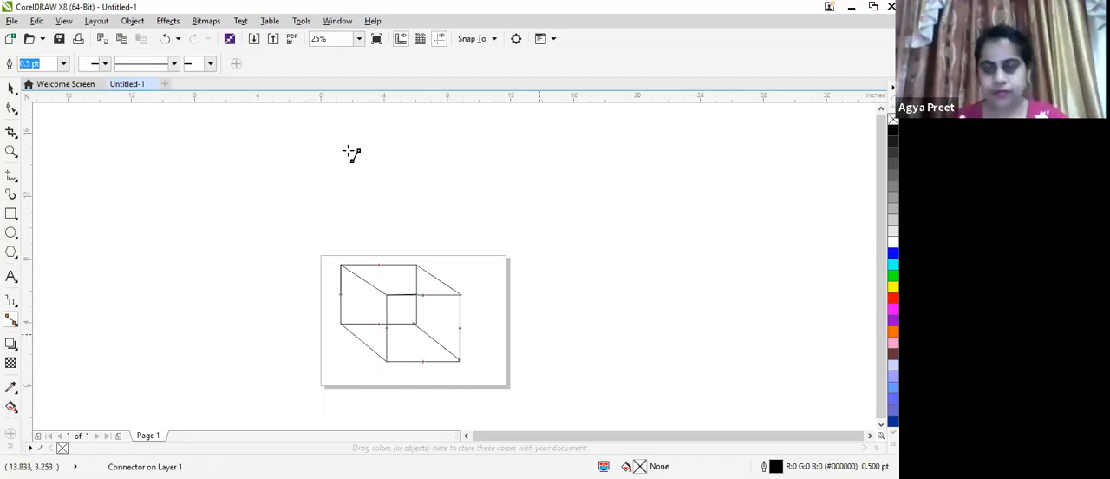
left_click(10, 87)
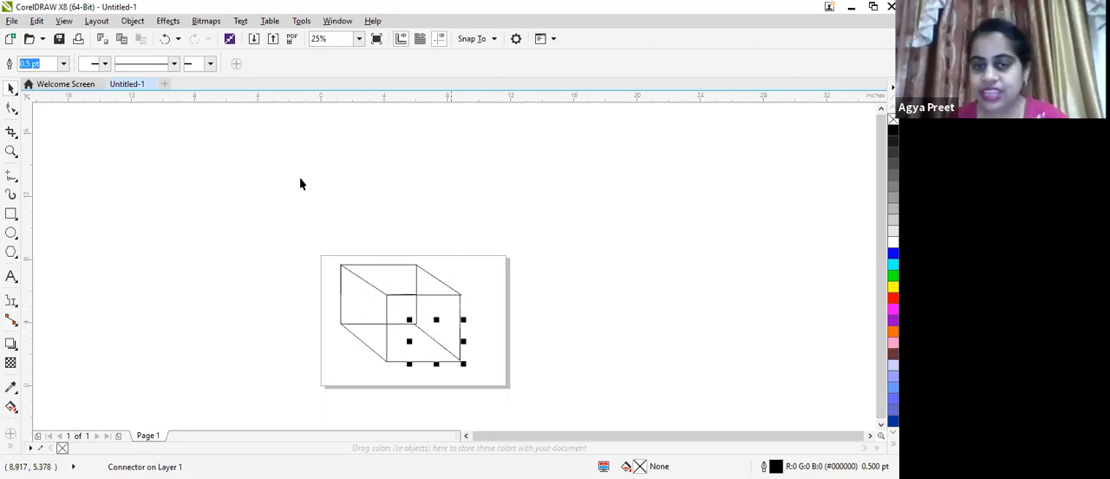
Test the connector attachments by moving the front rectangle off the page's upper-left corner to about X -3.98, Y 11.82 inches
left_click(238, 310)
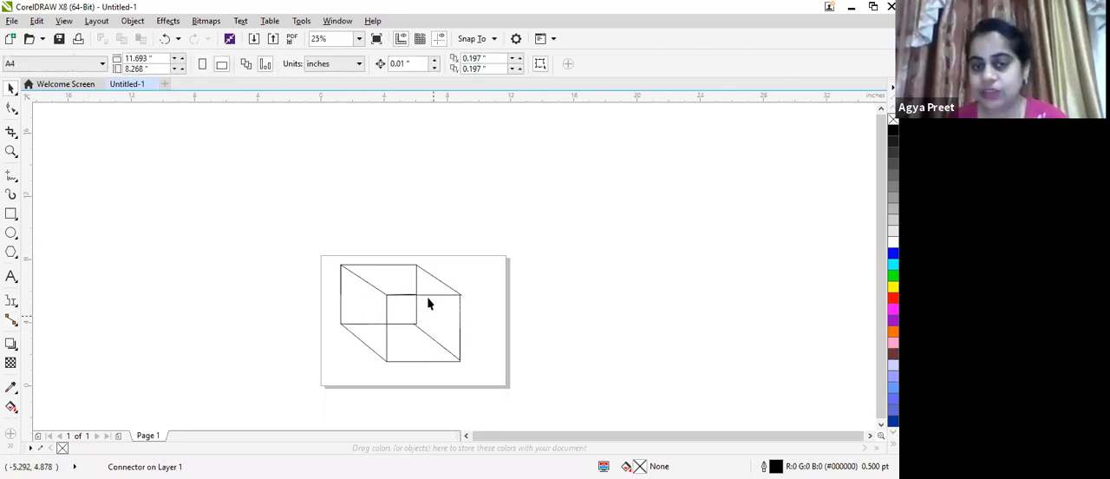
left_click(426, 325)
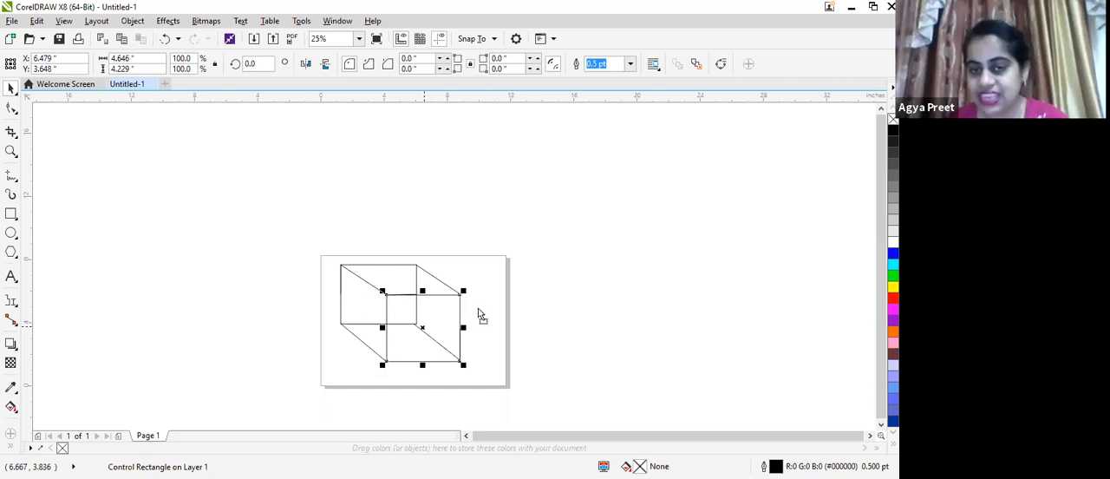
left_click_drag(536, 252, 258, 201)
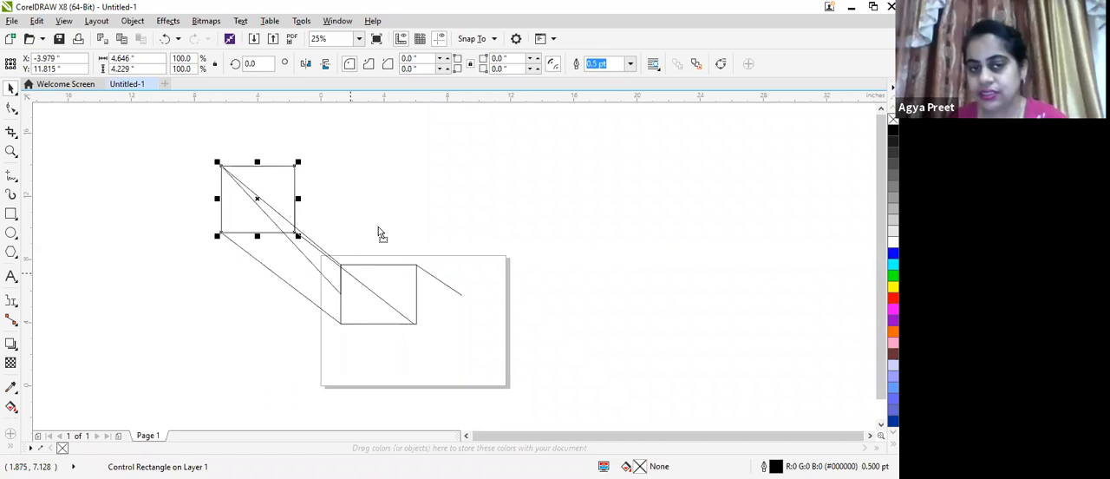
left_click(396, 293)
left_click(404, 325)
left_click(404, 323)
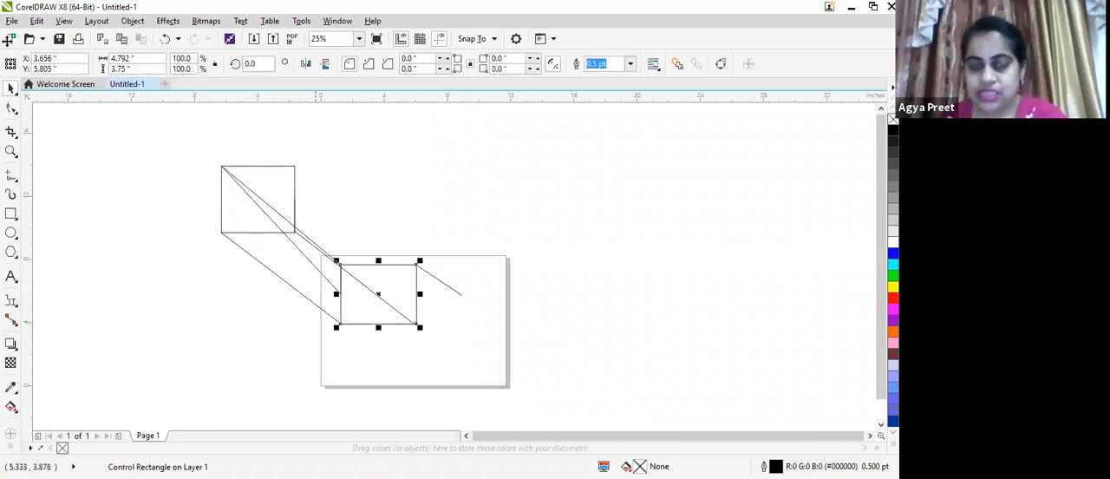
Delete the rectangles with their connectors and draw two new overlapping rectangles near the page's upper-left corner, the front one about 4.54 by 5.04 inches
left_click_drag(143, 129, 451, 347)
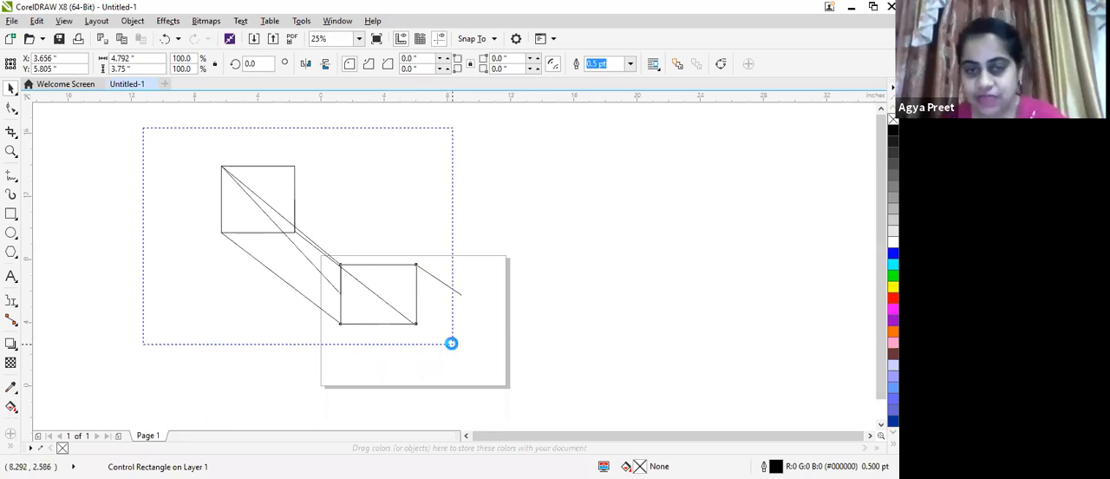
left_click(12, 300)
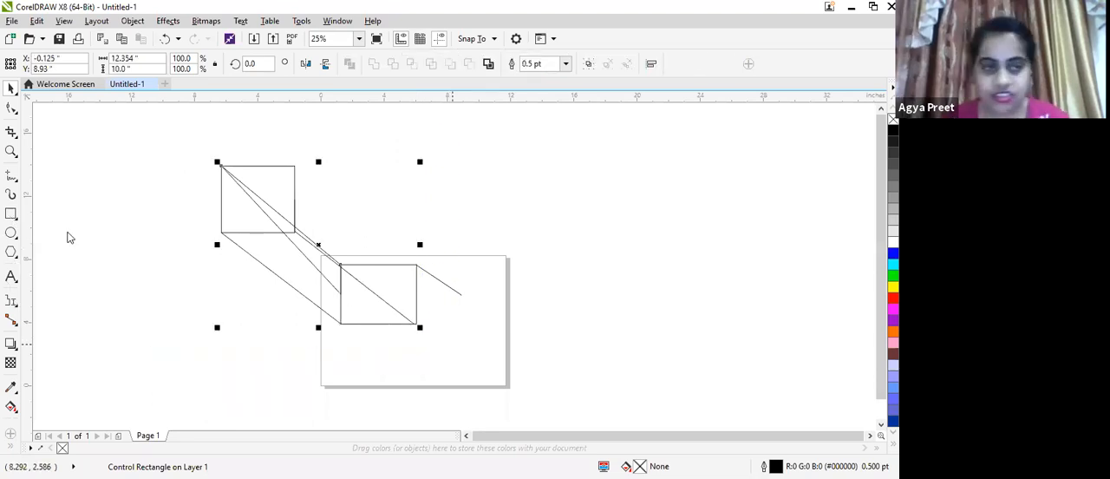
key("Delete")
left_click(11, 213)
left_click_drag(238, 172, 354, 308)
Draw straight-line connectors between the two rectangles' top-left corners and between their top-right corners
left_click(11, 319)
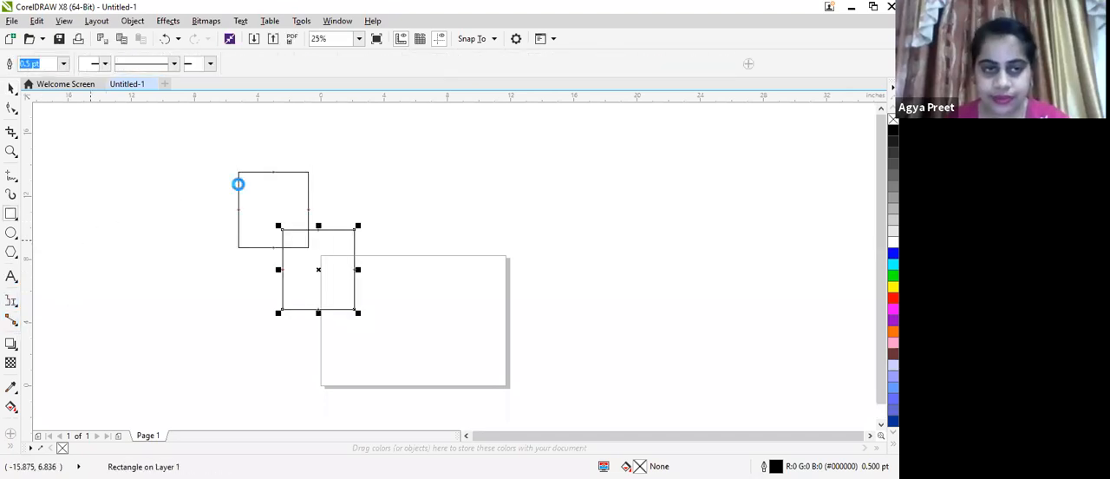
scroll(239, 182, "up", 1)
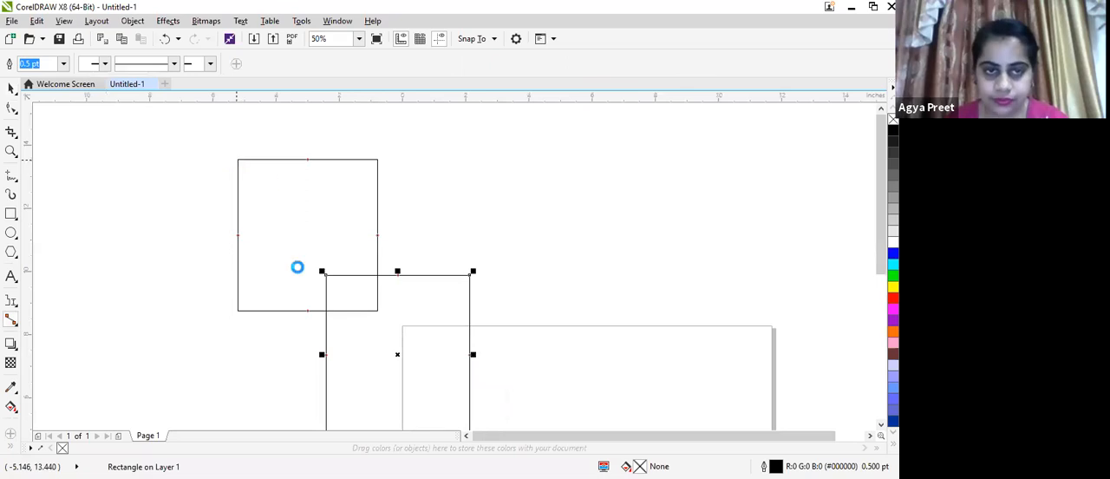
left_click(322, 272)
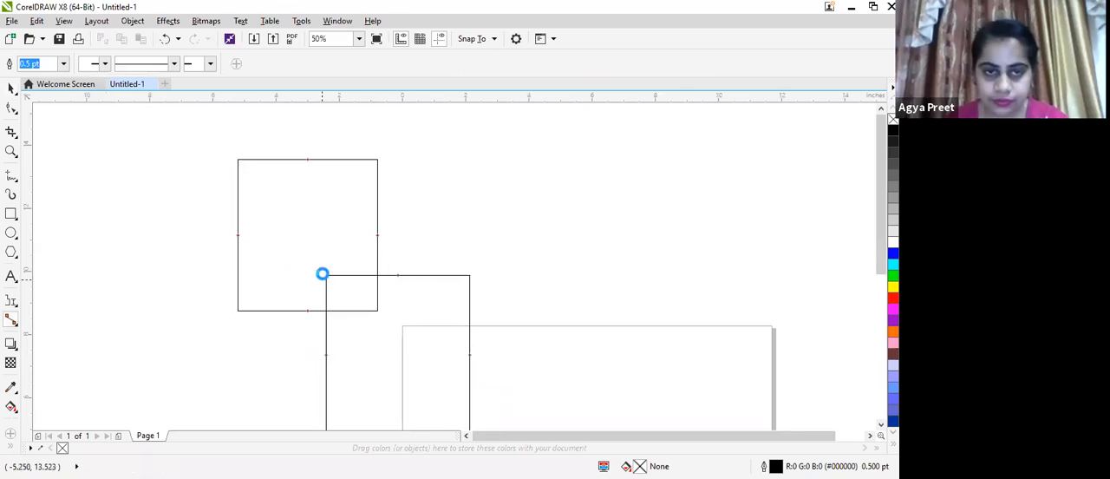
left_click(239, 160)
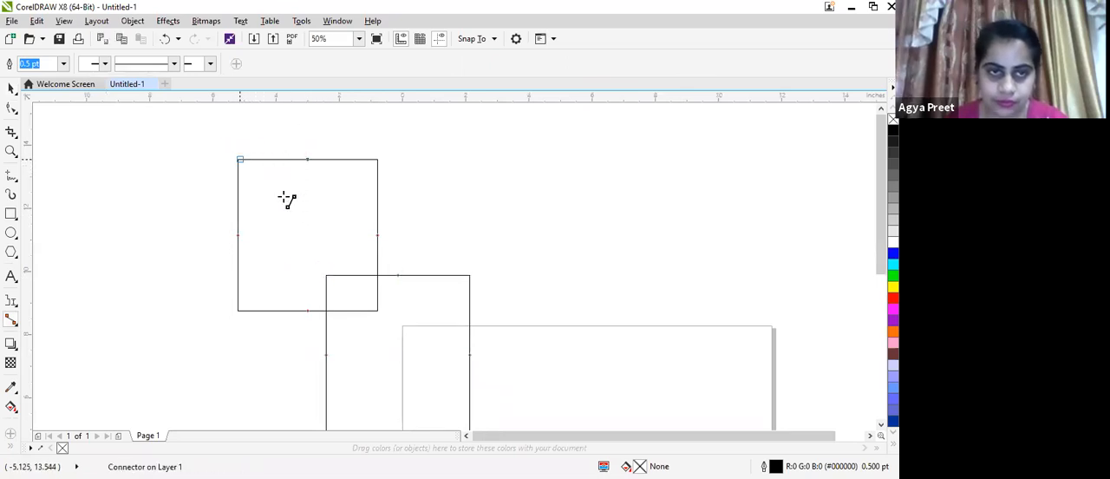
left_click(237, 159)
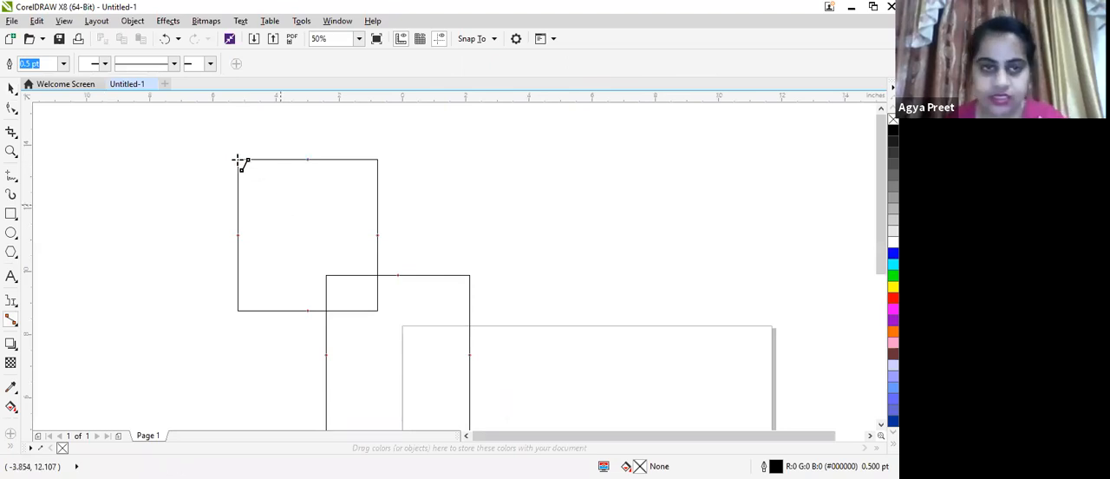
left_click(326, 275)
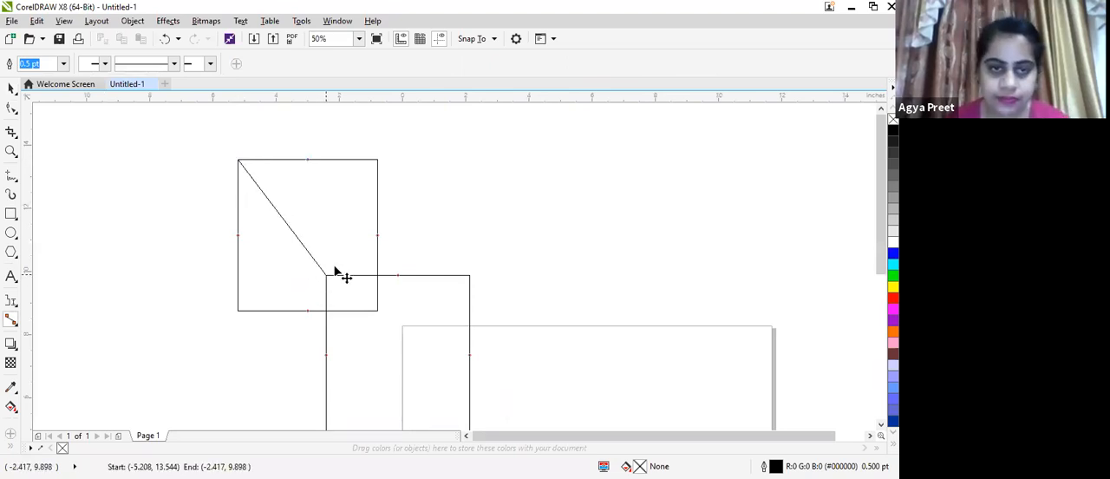
left_click_drag(378, 161, 470, 276)
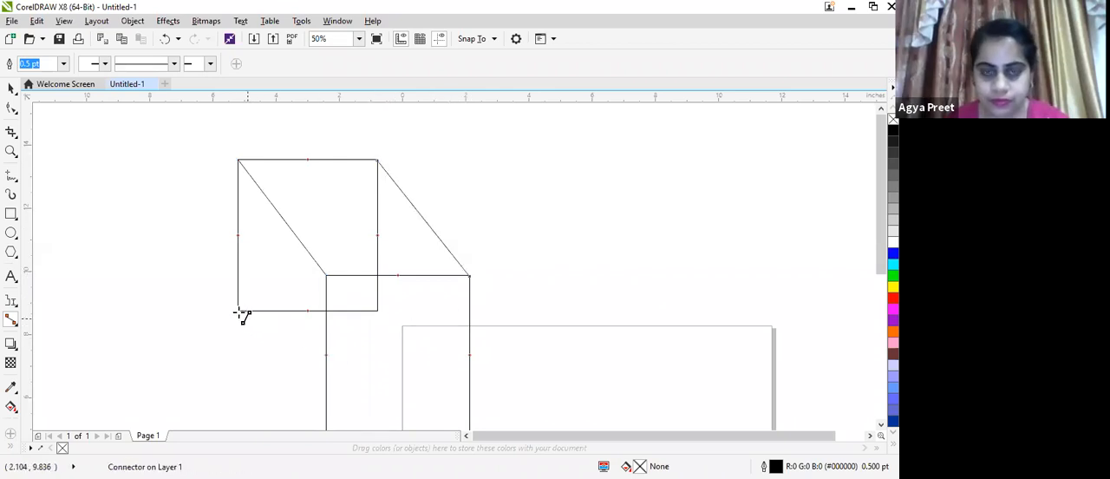
Draw straight-line connectors between the rectangles' bottom-left corners and between their bottom-right corners
left_click_drag(240, 310, 333, 445)
left_click_drag(325, 425, 325, 288)
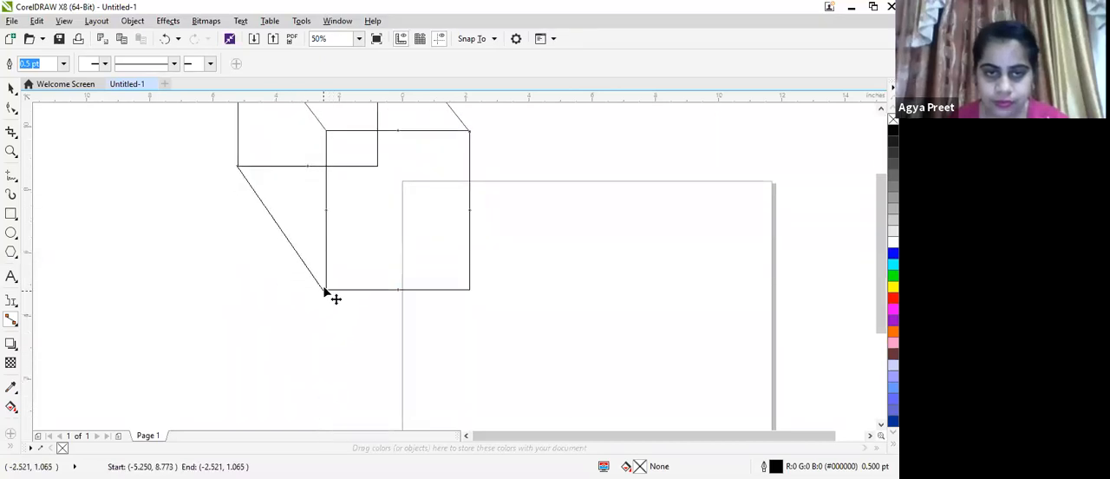
left_click_drag(377, 165, 470, 290)
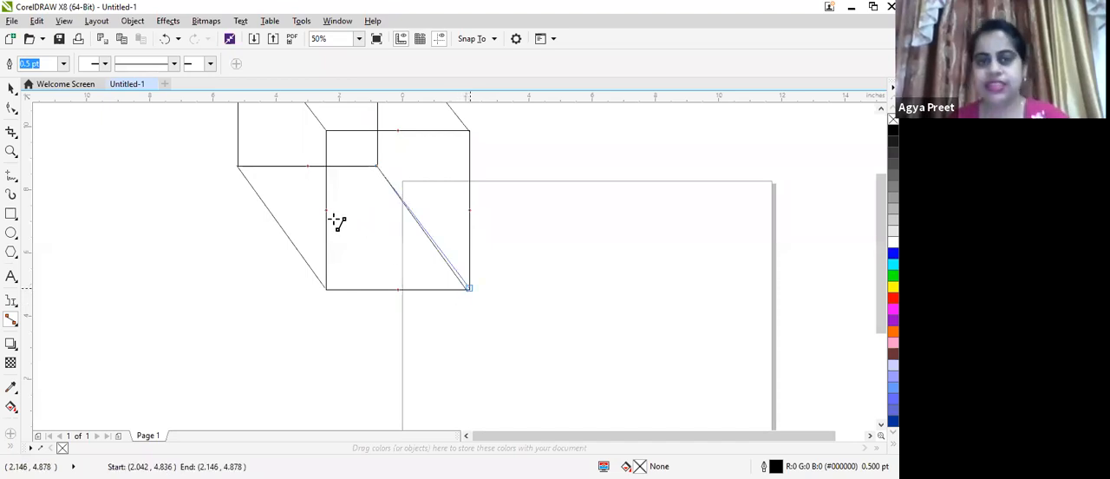
Move the front rectangle away from the back one to about X 6.56, Y 9.57 inches to test its connectors
scroll(363, 221, "down", 1)
left_click(12, 87)
left_click(417, 228)
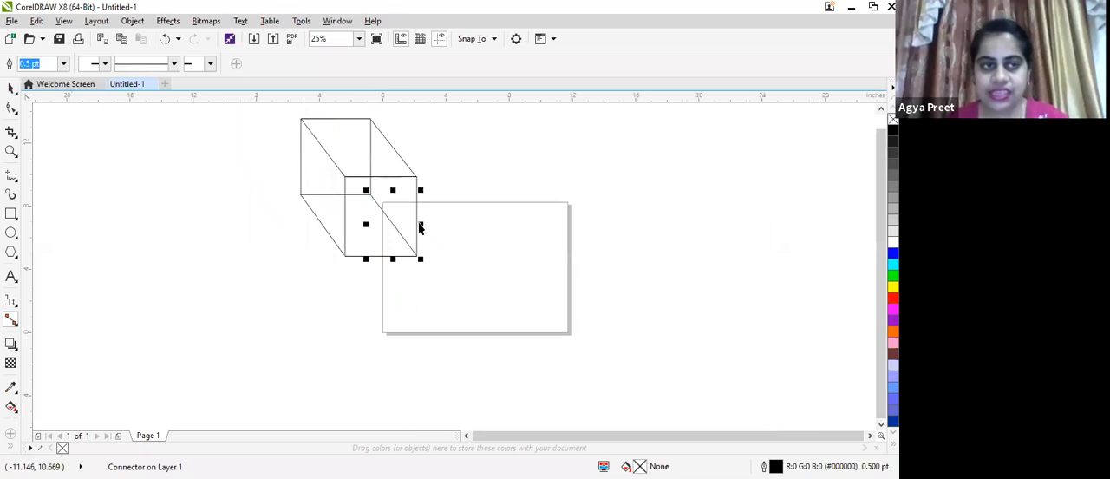
left_click(361, 177)
left_click_drag(485, 181, 485, 180)
Attach the loose end of the bottom-left connector to the front rectangle's bottom-left corner with the Shape tool
left_click(345, 253)
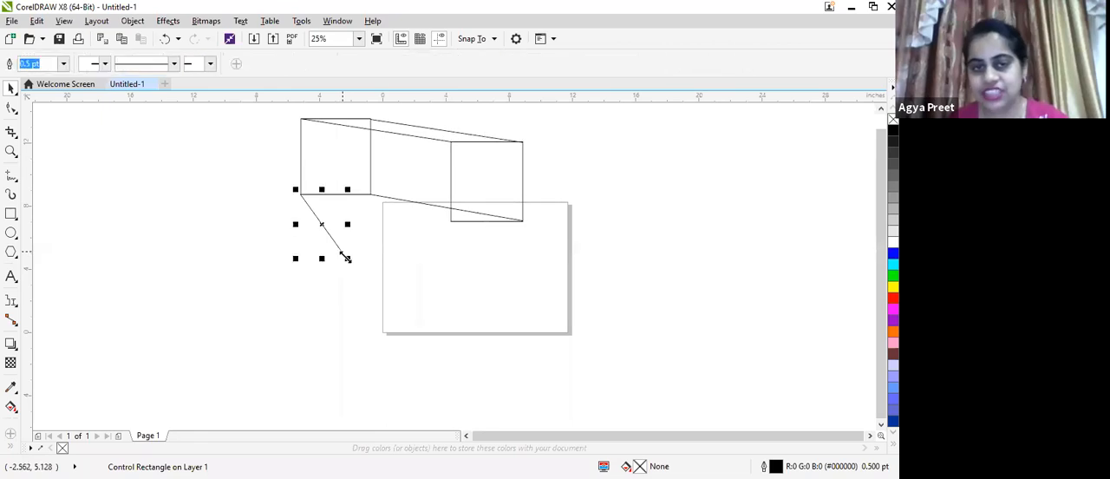
left_click_drag(350, 255, 426, 225)
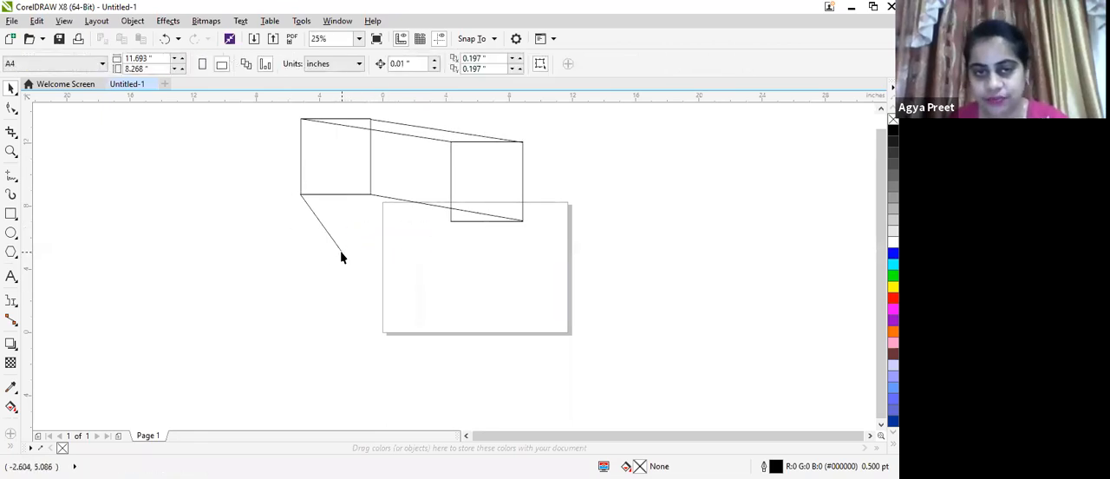
left_click(11, 107)
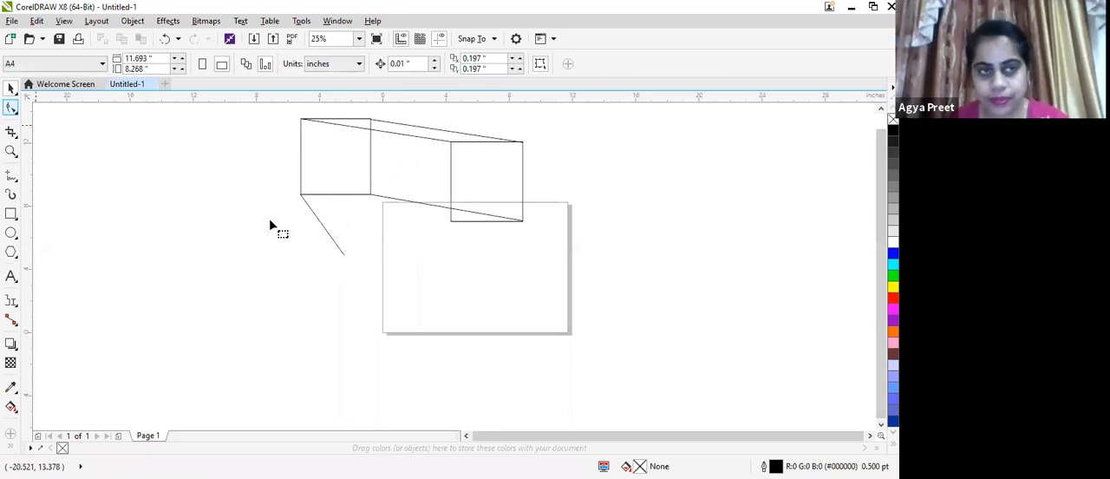
left_click(337, 246)
left_click_drag(347, 258, 460, 244)
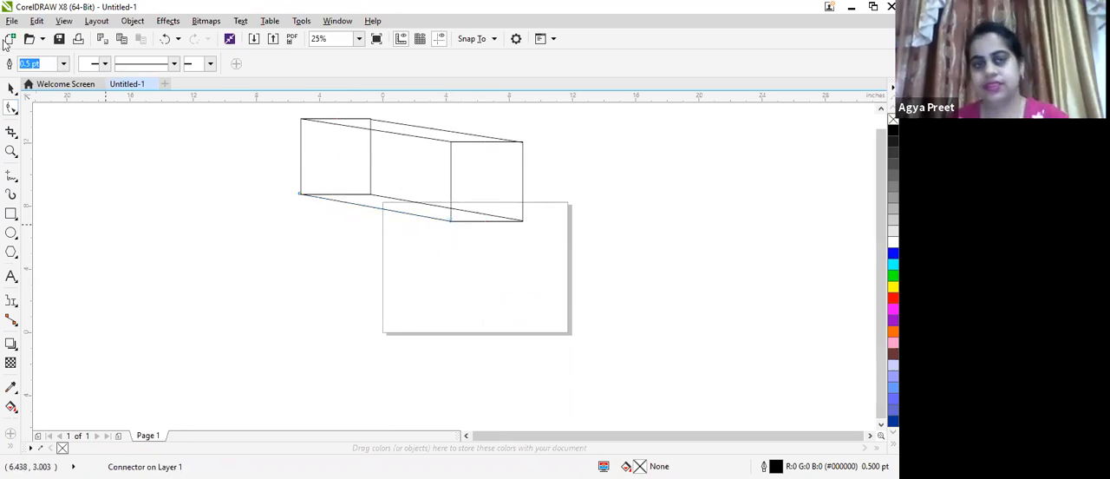
Move the front rectangle around the back one to stretch the box, leaving it at about X -12.1, Y 4.94 inches
left_click(497, 177)
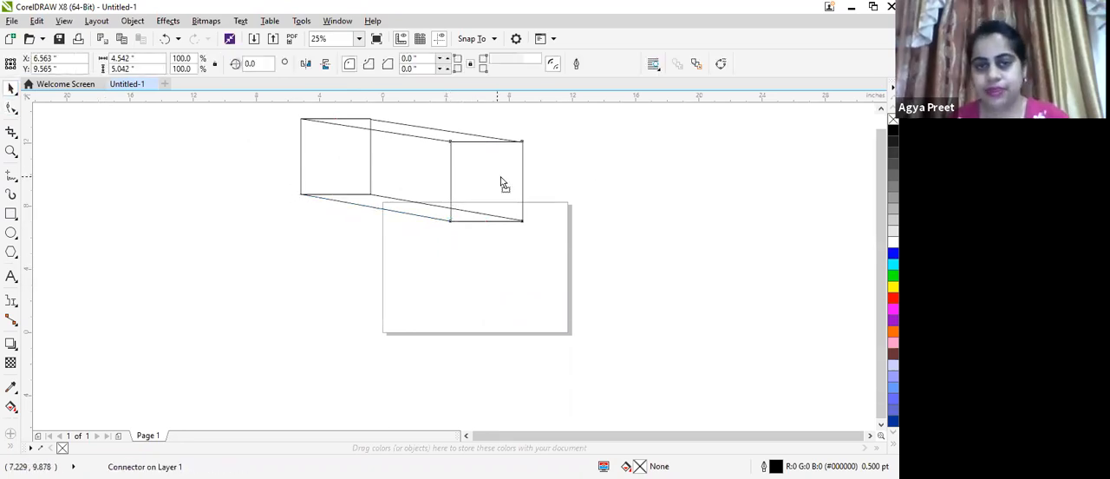
left_click_drag(478, 204, 162, 228)
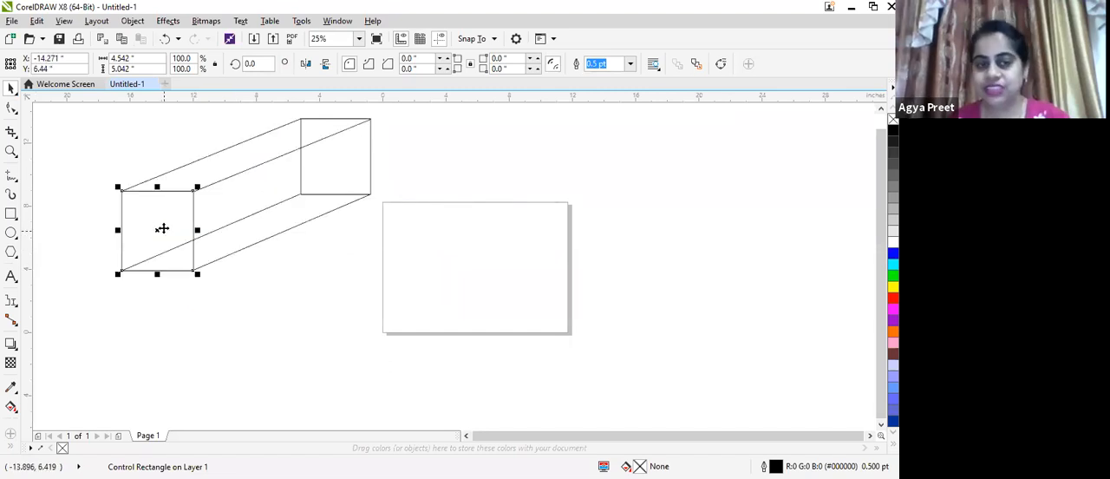
mouse_move(162, 228)
left_mouse_down()
mouse_move(380, 271)
mouse_move(505, 243)
left_mouse_up()
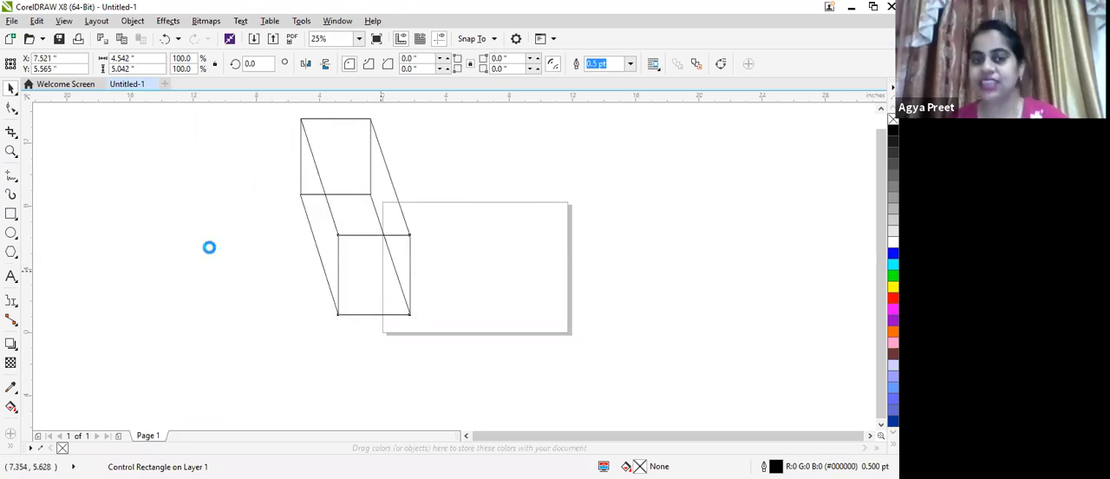
left_click_drag(146, 219, 142, 218)
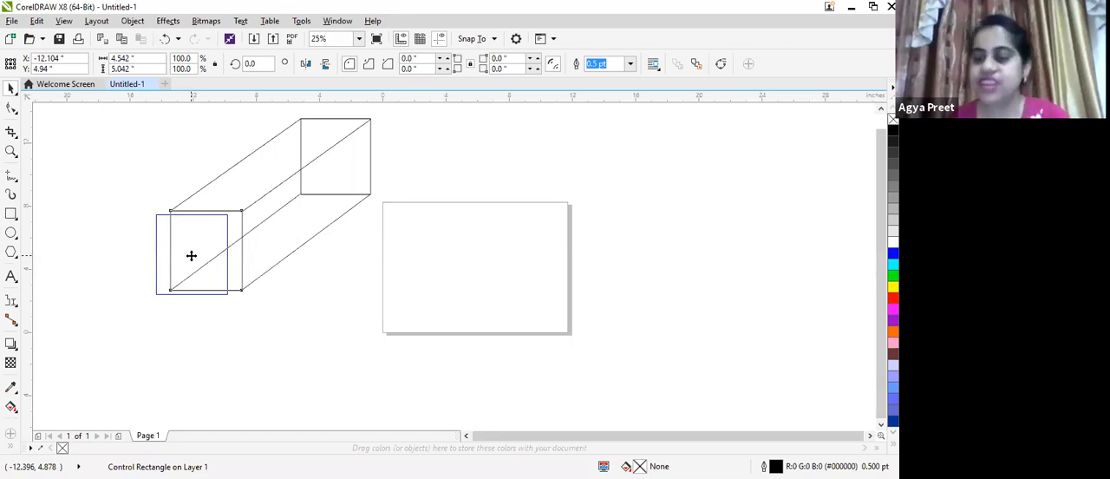
left_click_drag(192, 256, 192, 256)
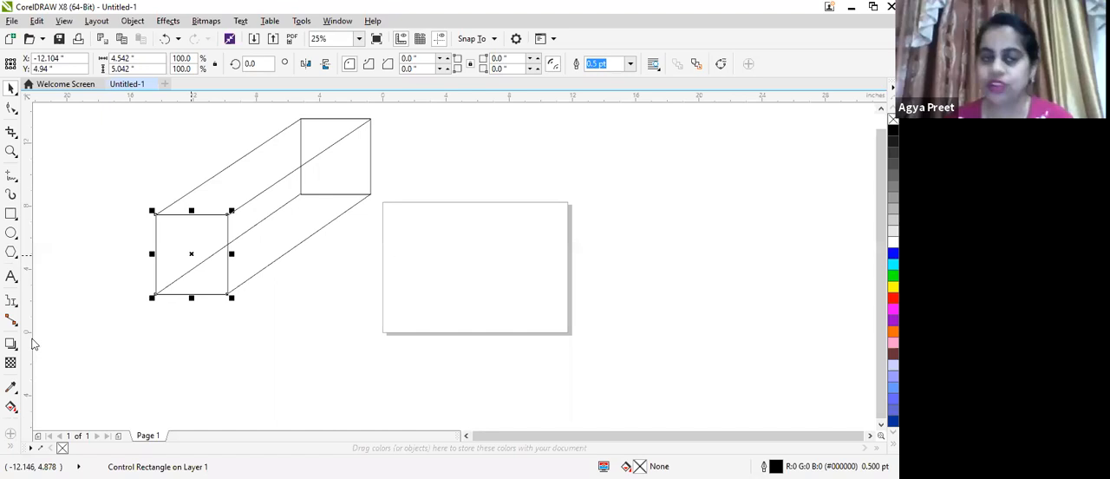
Draw a short stepped connector across the long side of the box with the Right-Angle Connector tool
left_click(11, 320)
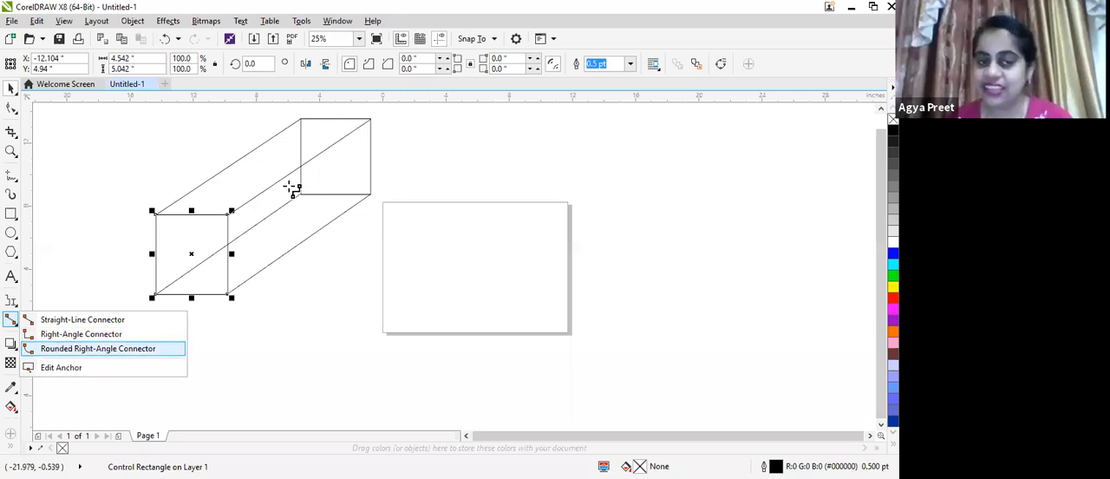
left_click(80, 333)
left_click_drag(288, 184, 315, 239)
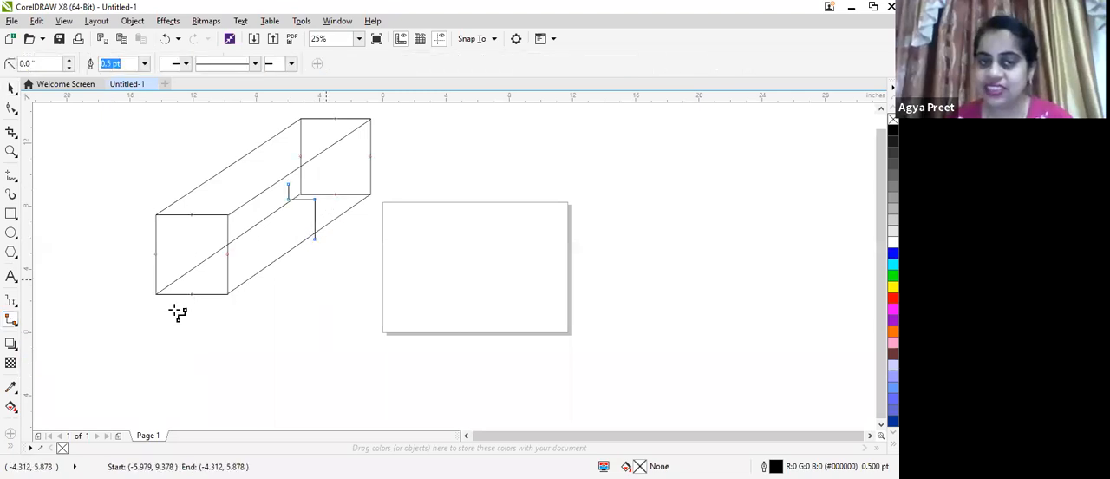
Draw three rounded right-angle connectors: one across the page, one from the back rectangle's right edge, and one from the front rectangle's right edge
left_click(10, 323)
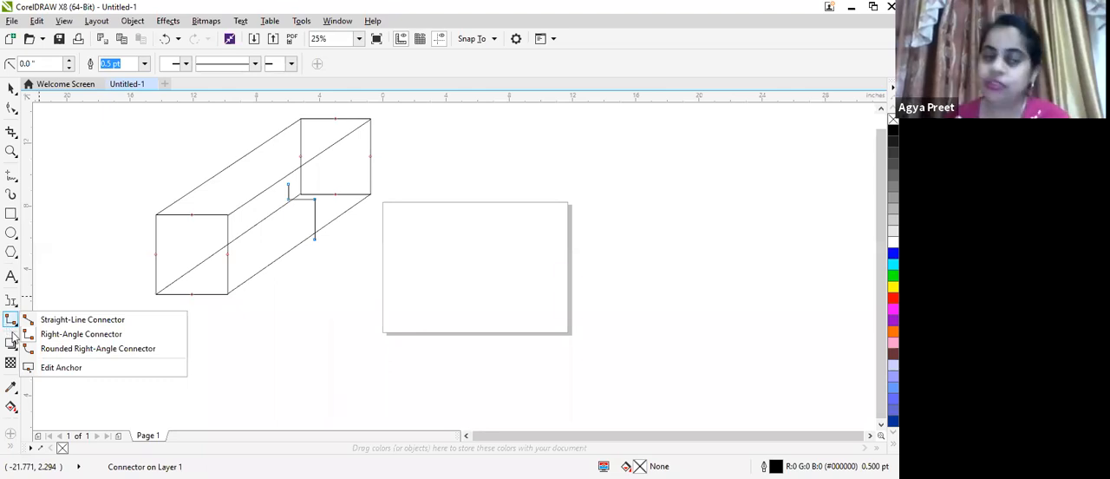
left_click(13, 346)
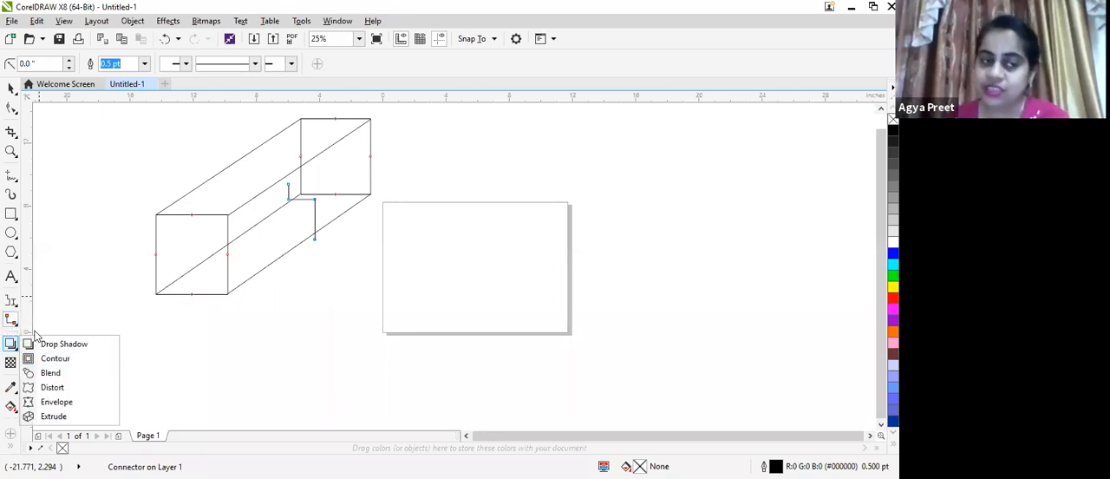
left_click(14, 323)
left_click(63, 348)
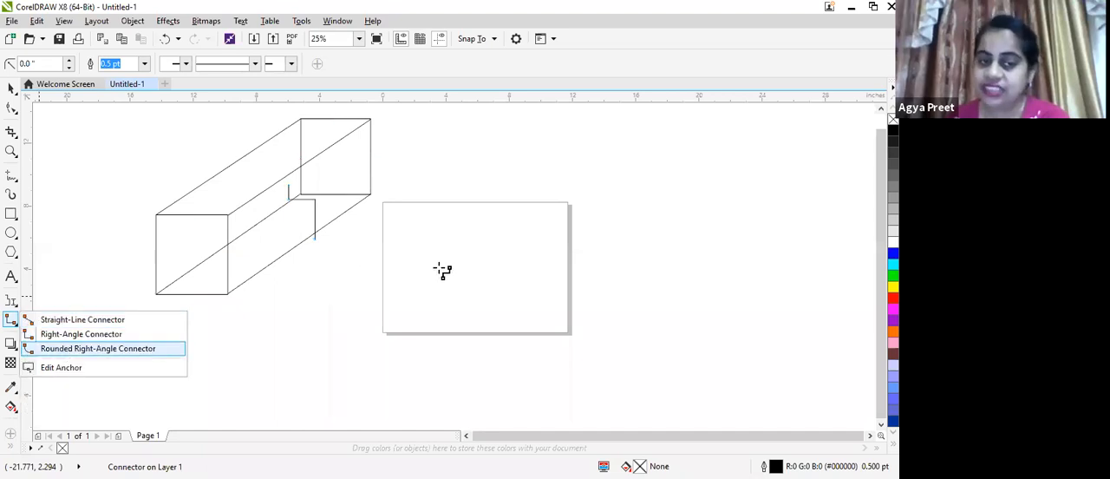
left_click_drag(491, 236, 461, 115)
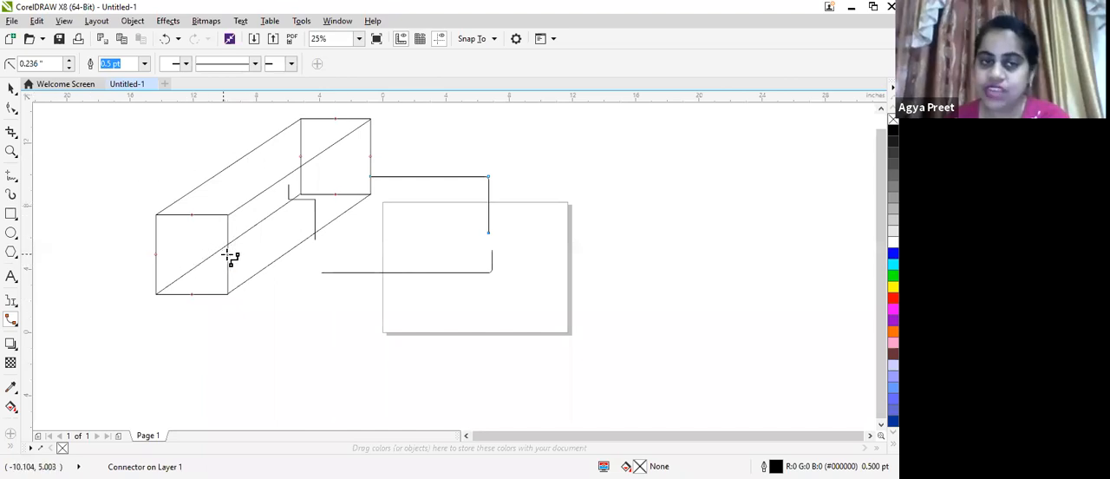
mouse_move(227, 254)
left_mouse_down()
mouse_move(230, 201)
mouse_move(274, 166)
mouse_move(239, 157)
left_mouse_up()
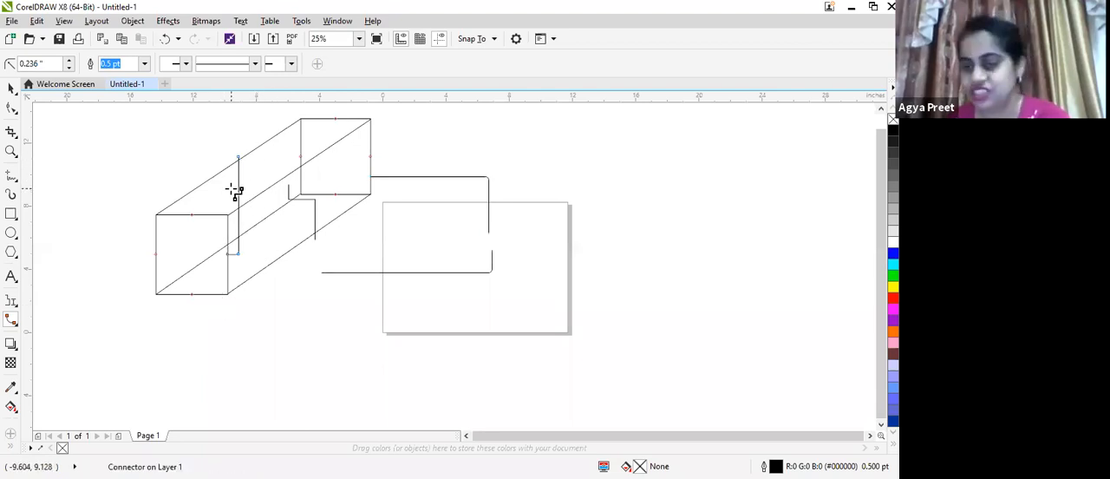
Select the whole box together with all its connectors and delete everything from the drawing
left_click(13, 325)
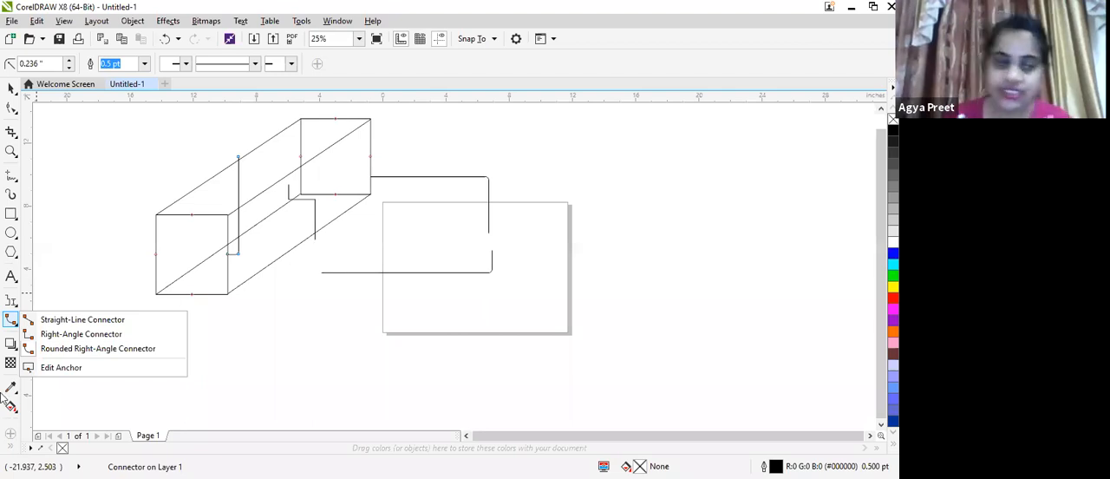
left_click(11, 89)
mouse_move(136, 116)
left_mouse_down()
mouse_move(450, 317)
mouse_move(556, 347)
left_mouse_up()
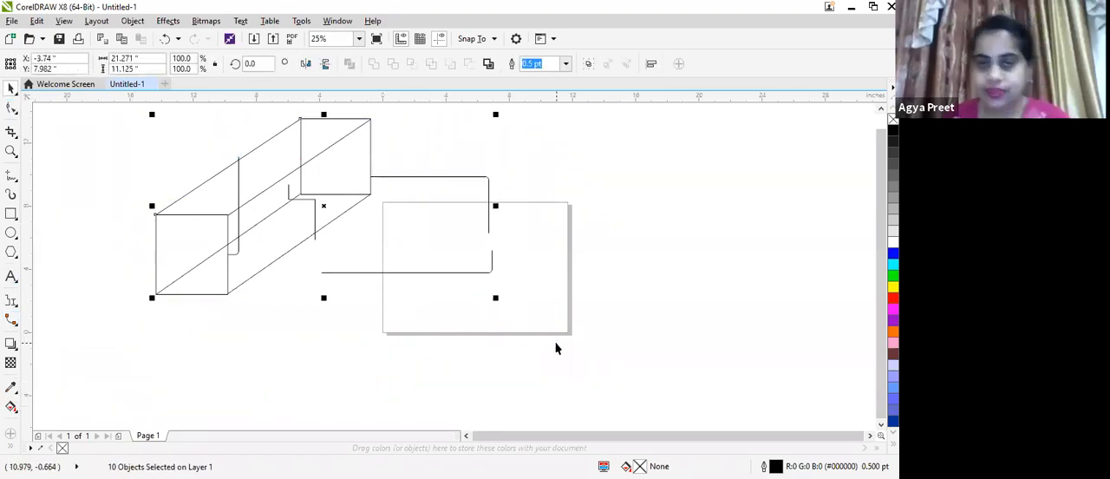
key("Delete")
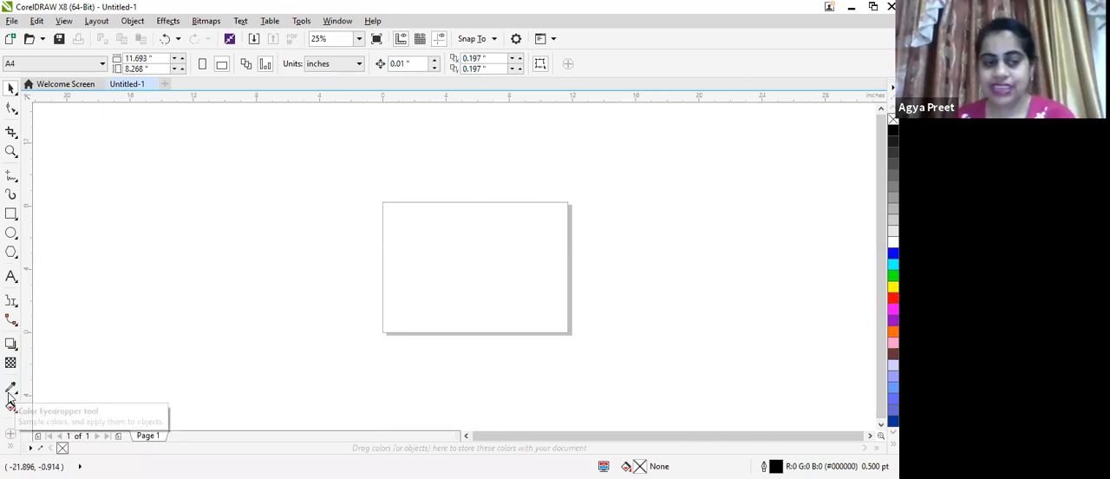
Draw a rectangle about 7.3 by 6 inches in the empty area beside the page's left edge
left_click(11, 213)
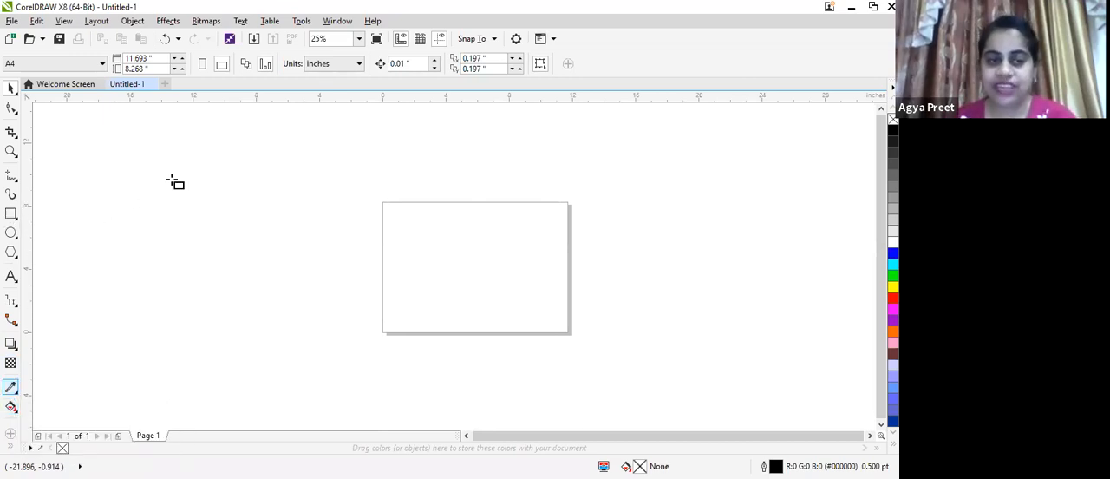
scroll(220, 190, "up", 1)
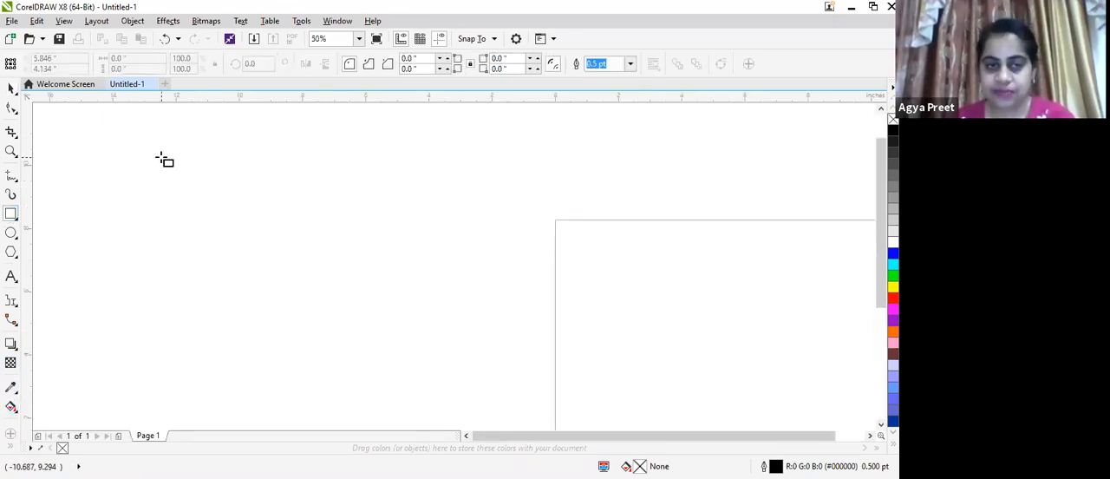
left_click_drag(162, 157, 260, 273)
mouse_move(287, 389)
left_mouse_down()
mouse_move(379, 339)
mouse_move(393, 344)
left_mouse_up()
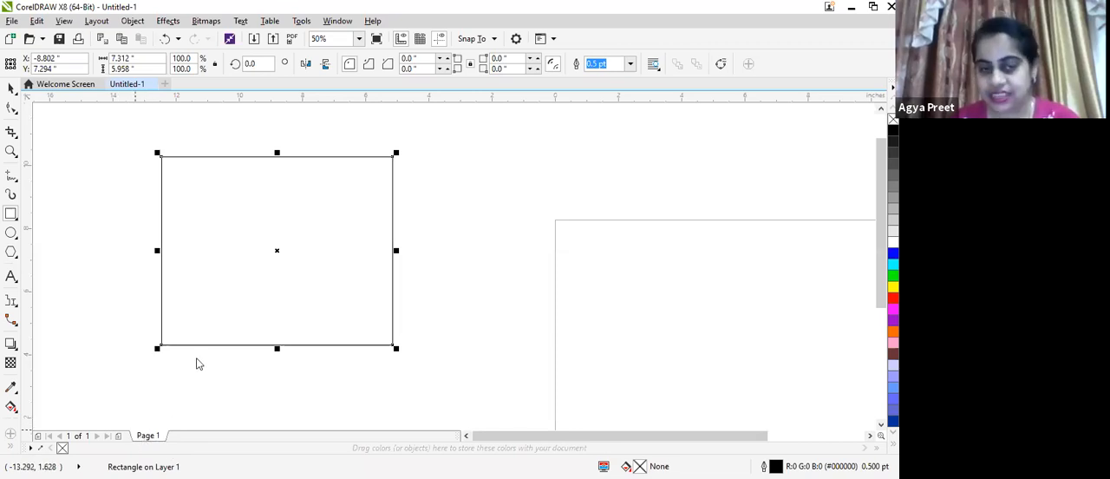
Rename the page as "interactive fill tool"
right_click(147, 434)
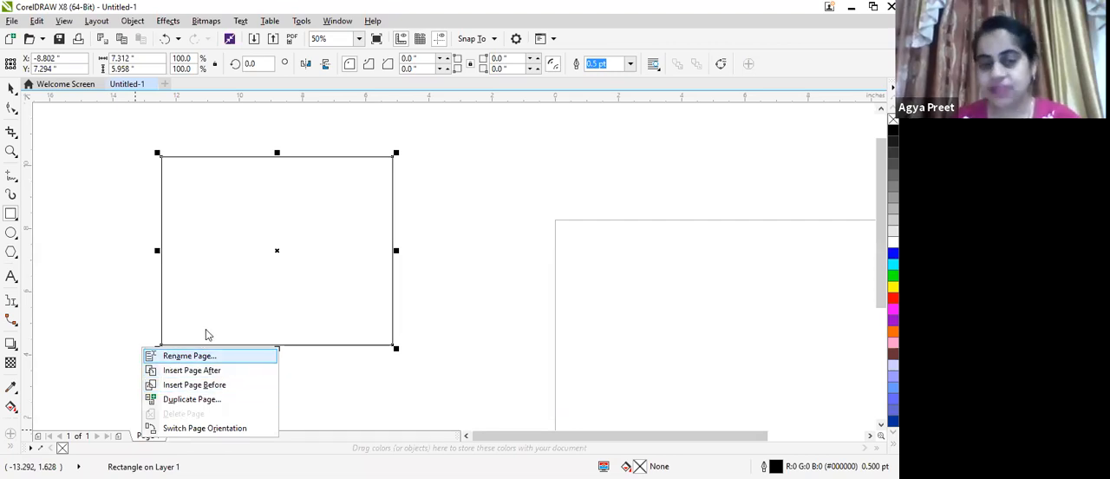
key("Return")
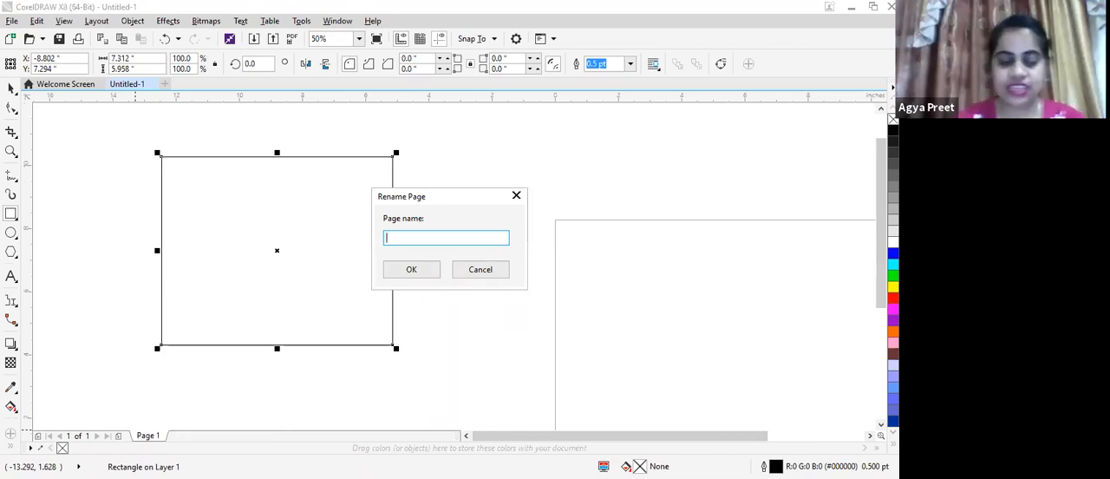
type("interact")
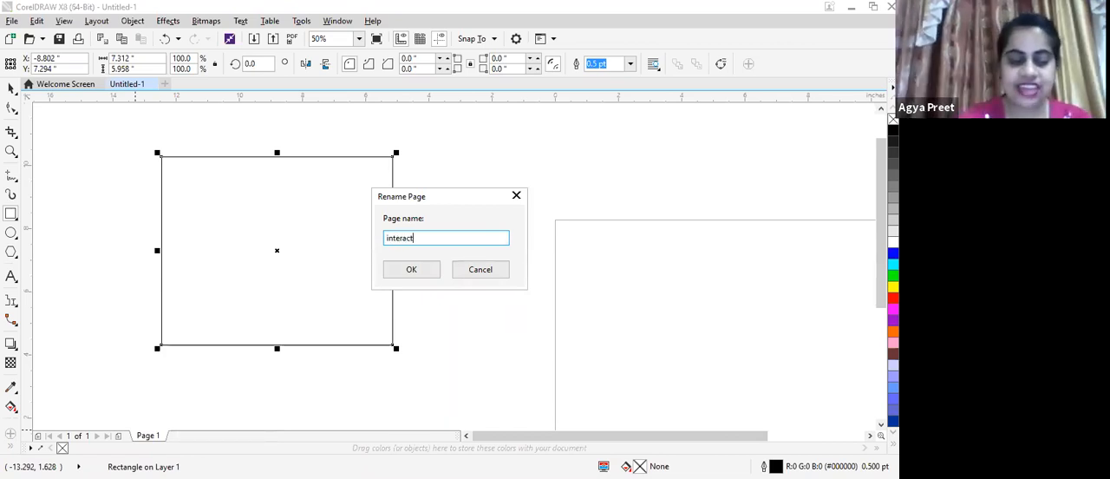
type("iv")
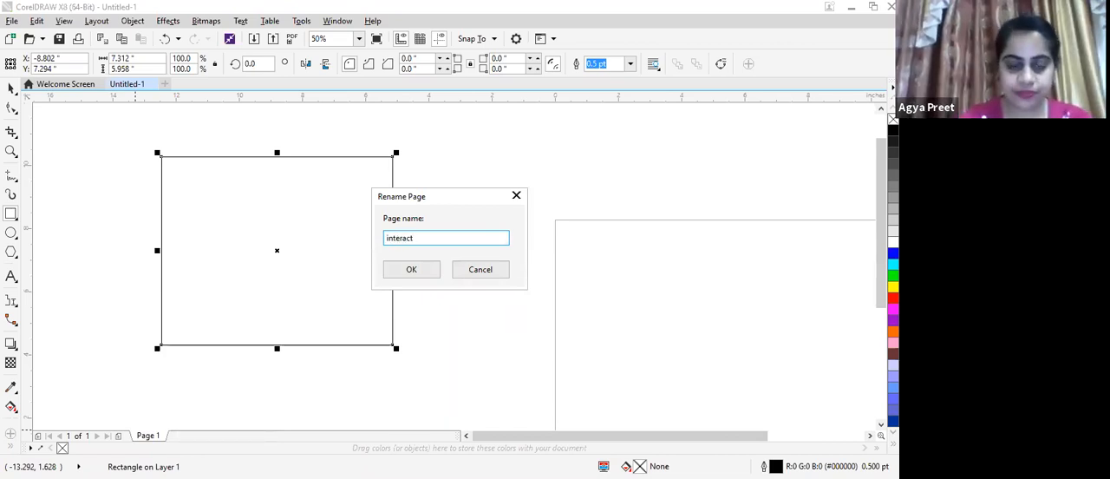
type("e fill")
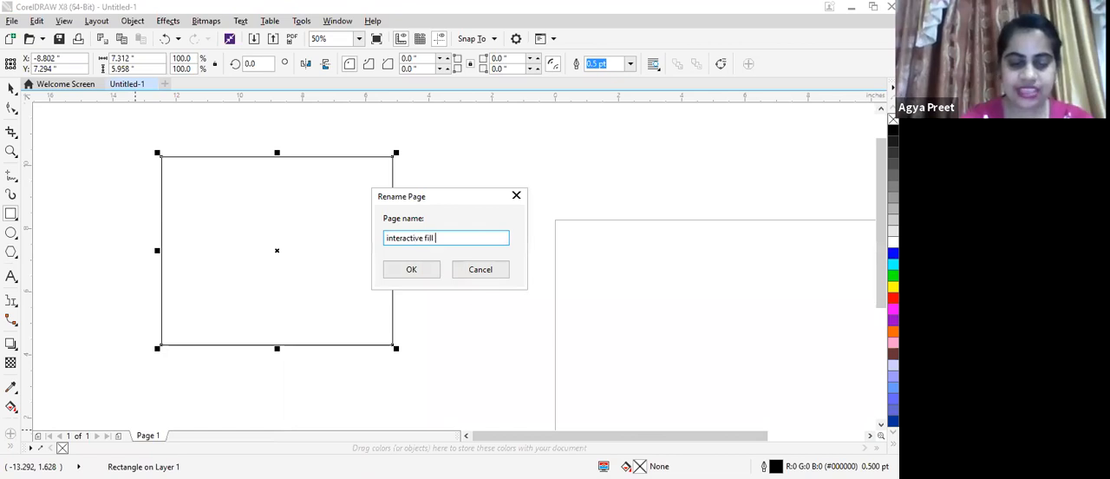
type("tool")
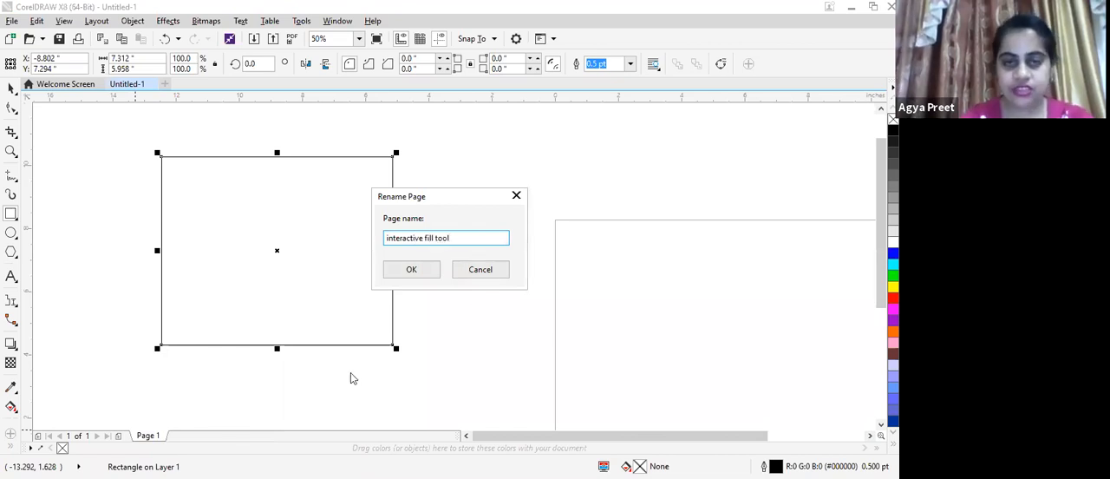
left_click(413, 270)
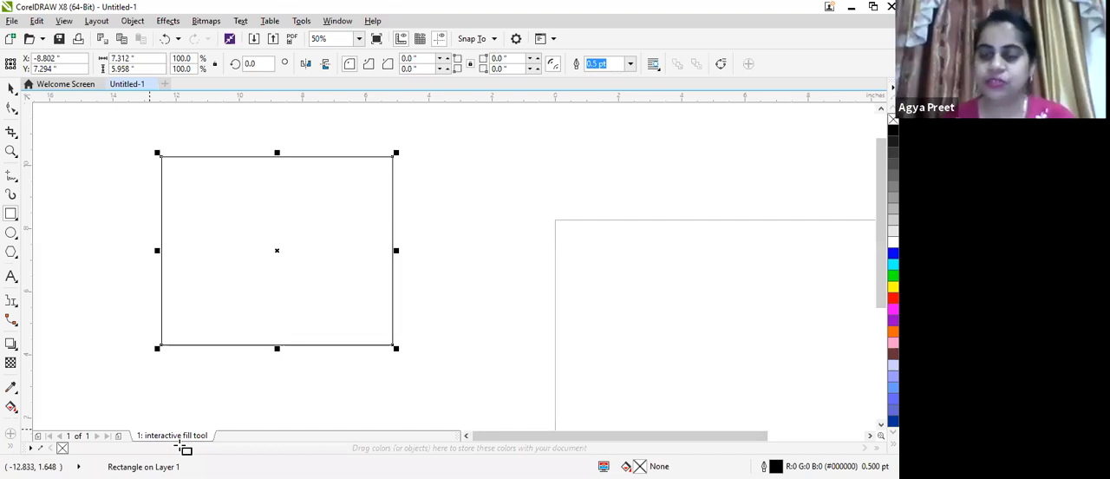
Give the rectangle a uniform fill with the Interactive Fill tool and color it cyan (#00FFFF)
left_click(10, 408)
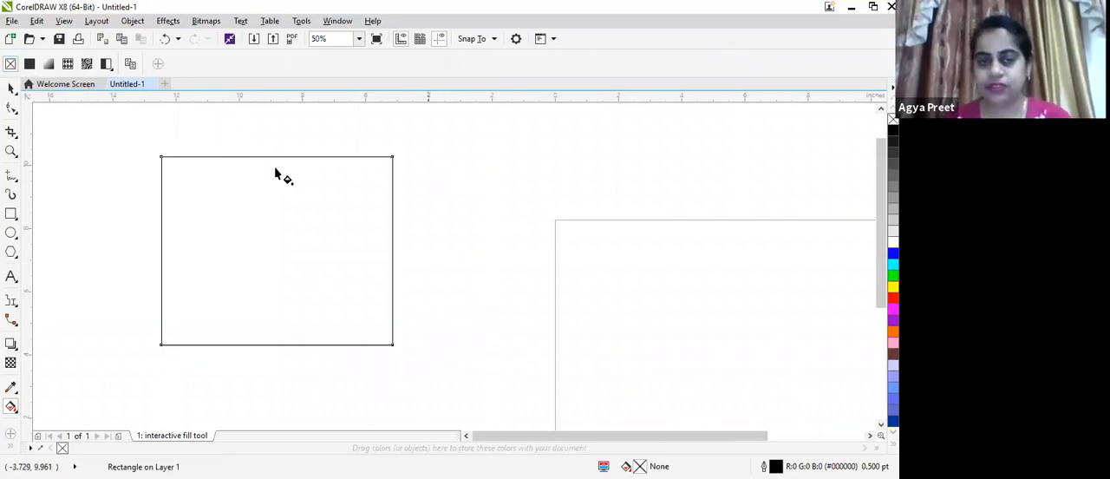
left_click(29, 65)
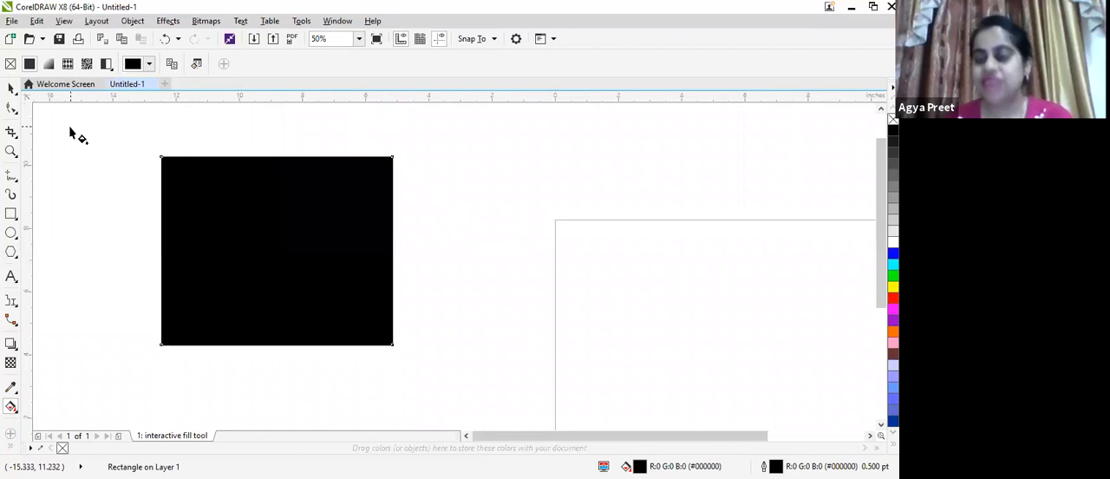
left_click(151, 64)
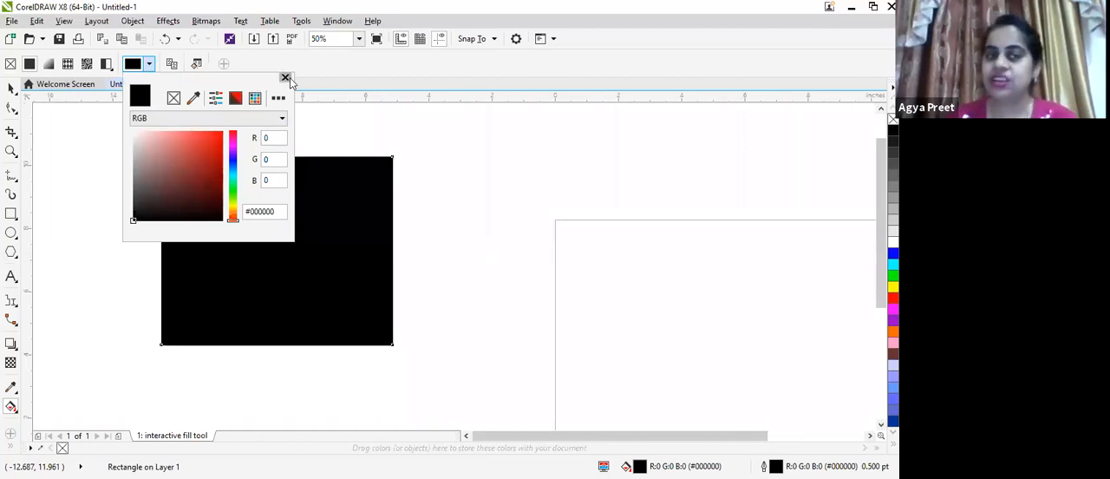
left_click(722, 68)
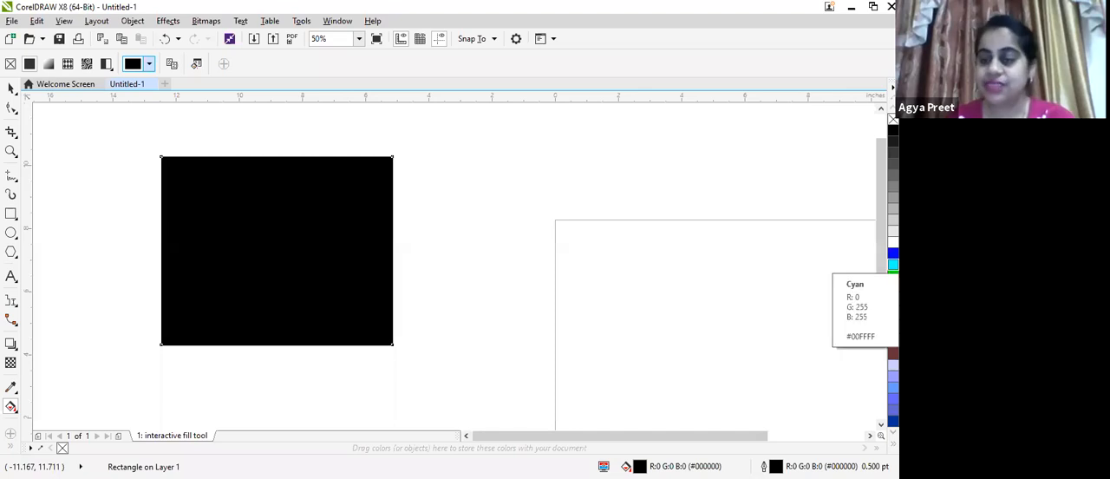
left_click_drag(893, 265, 282, 253)
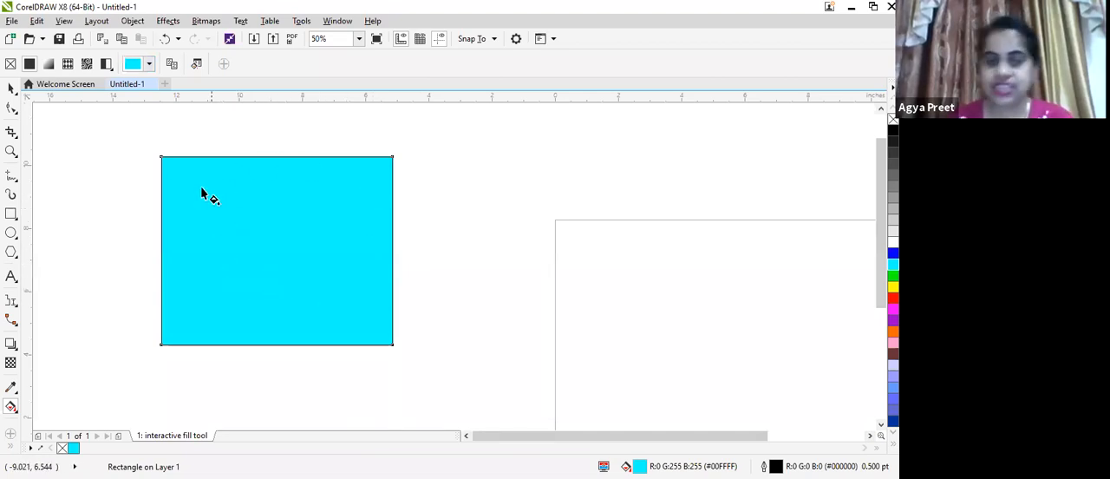
Apply a cyan-to-white fountain fill to the rectangle and reposition its nodes and round handle to shorten and tilt the blend
left_click(50, 68)
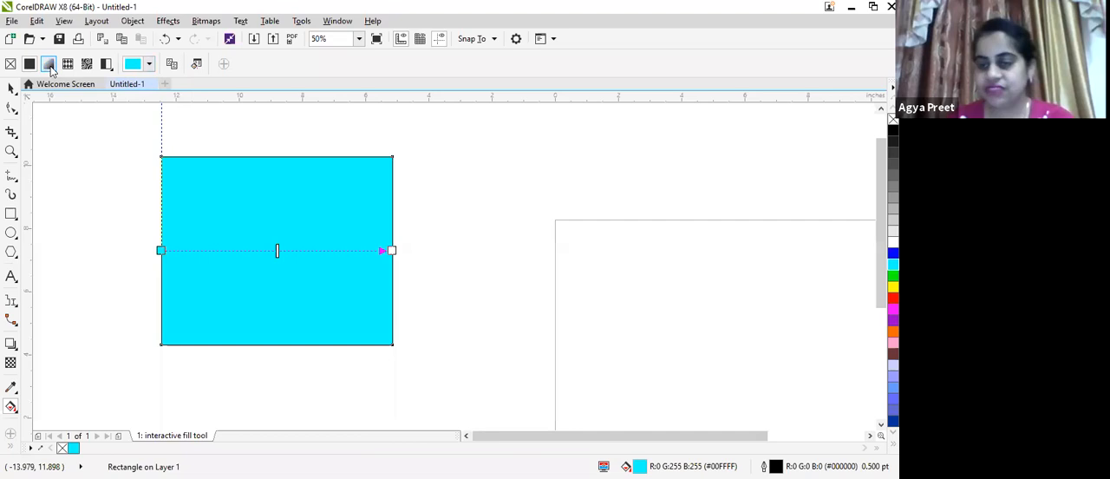
left_click(49, 67)
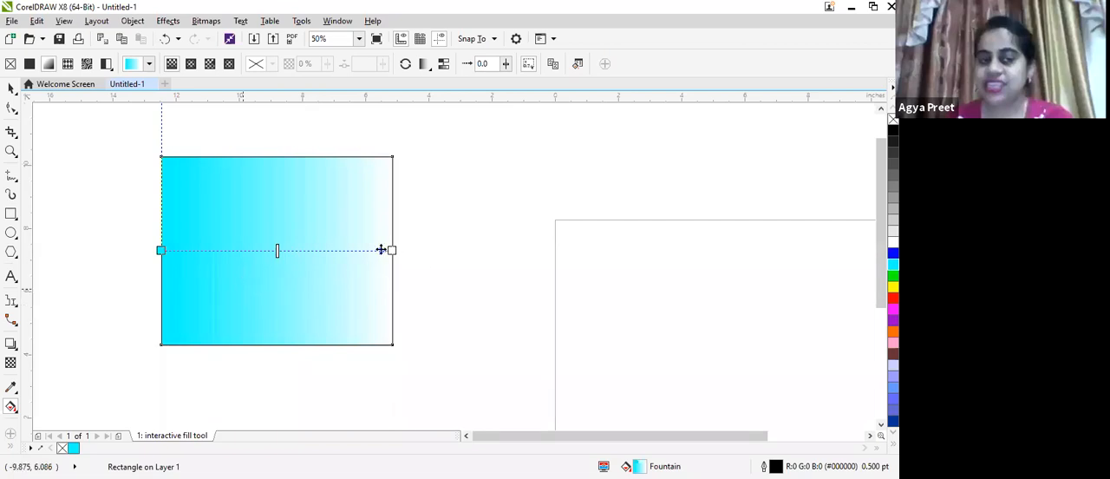
left_click_drag(372, 292, 415, 334)
left_click_drag(404, 305, 359, 301)
left_click_drag(318, 251, 244, 349)
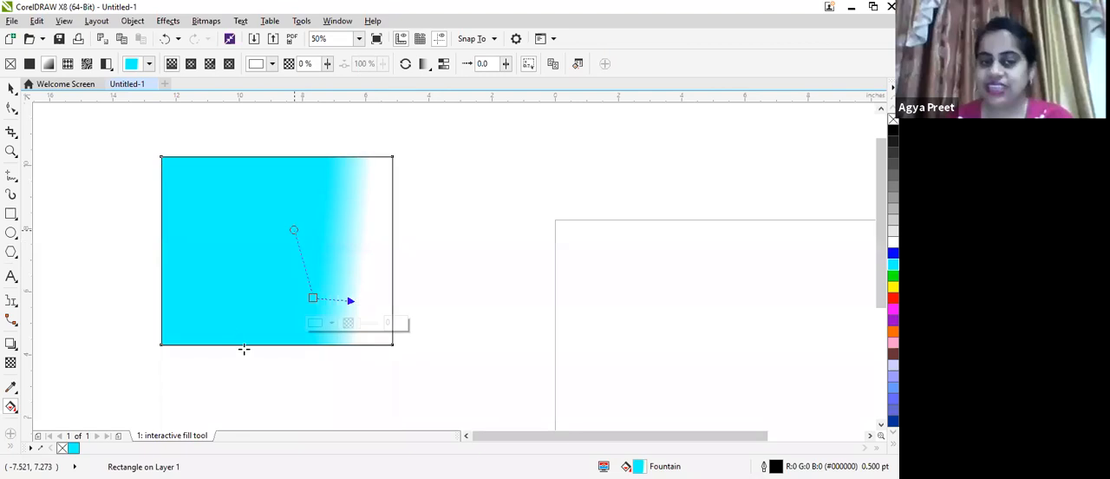
left_click_drag(294, 372, 316, 374)
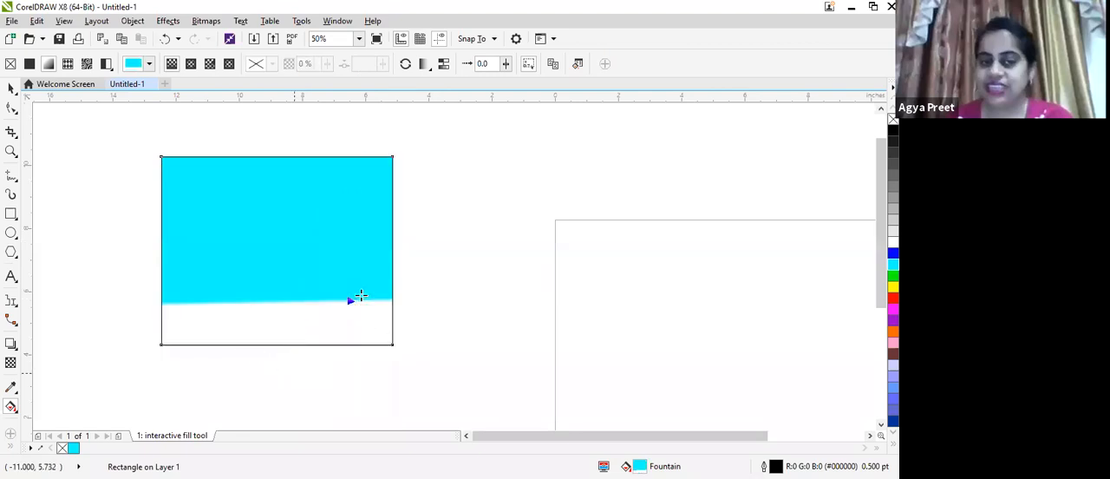
left_click_drag(360, 301, 357, 219)
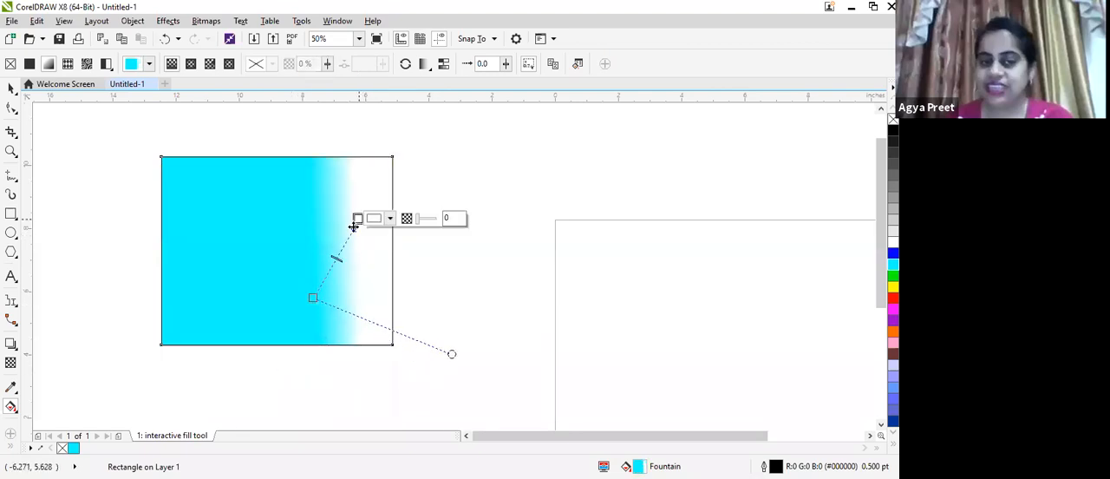
Turn the fountain fill toward the rectangle's upper-left area and place its cyan node just right of the rectangle's center
left_click_drag(312, 297, 327, 316)
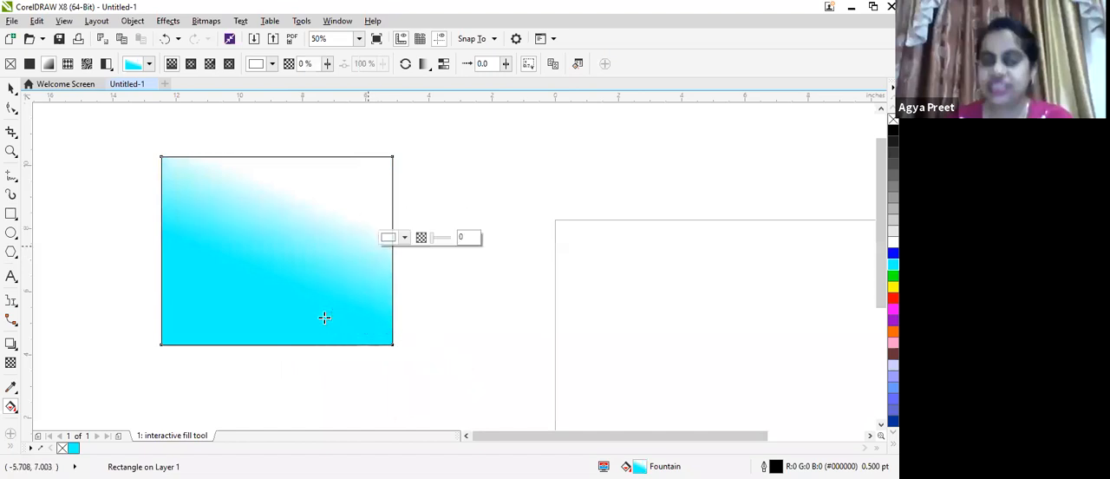
left_click_drag(317, 287, 236, 215)
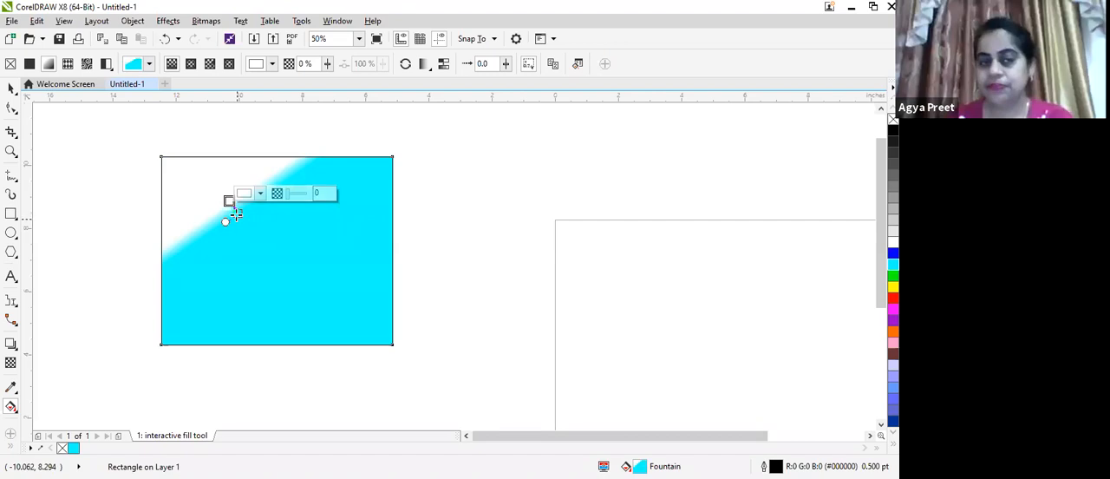
left_click_drag(380, 211, 305, 272)
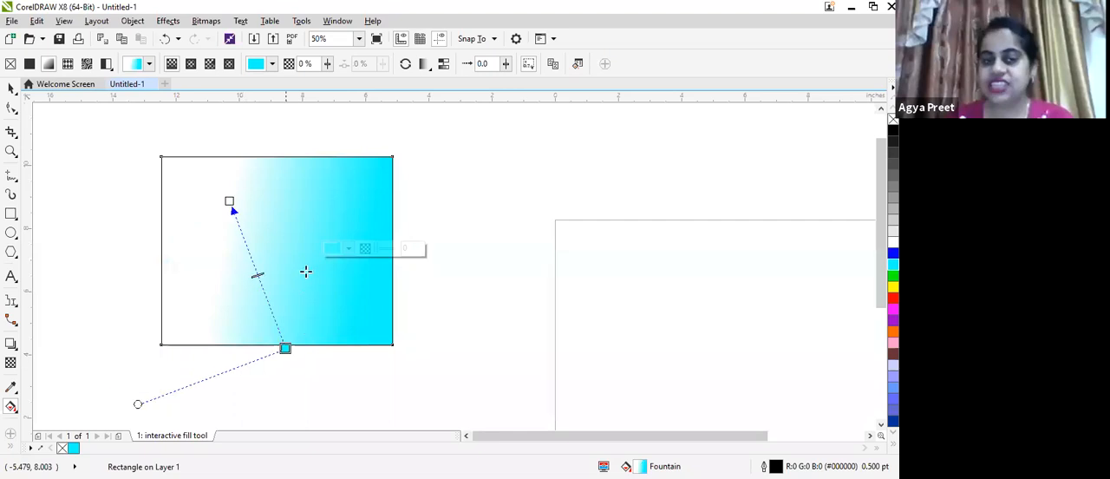
left_click_drag(305, 271, 302, 261)
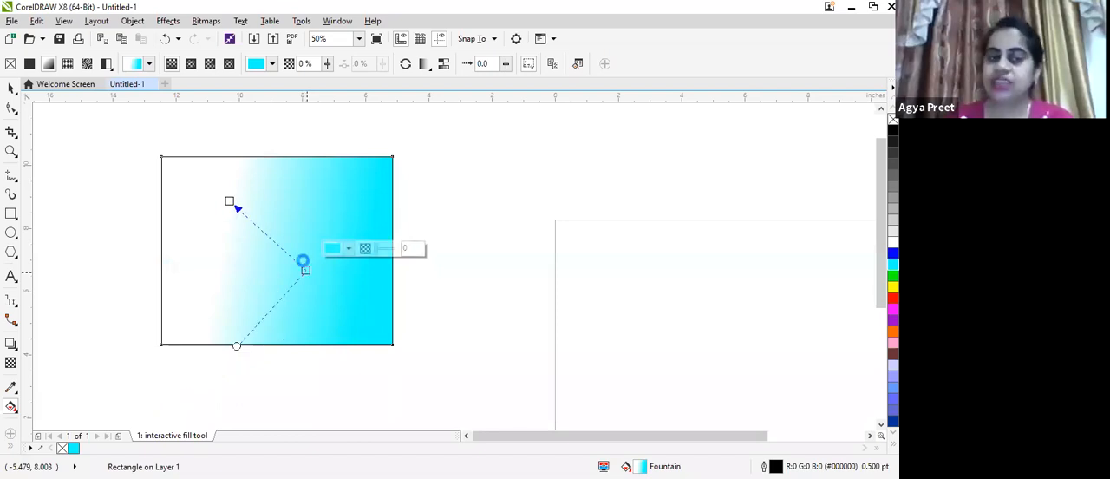
left_click_drag(303, 261, 307, 263)
Aim the fountain fill downward, with the white node just below the rectangle's bottom edge and the cyan node slightly left of center
left_click_drag(229, 200, 305, 209)
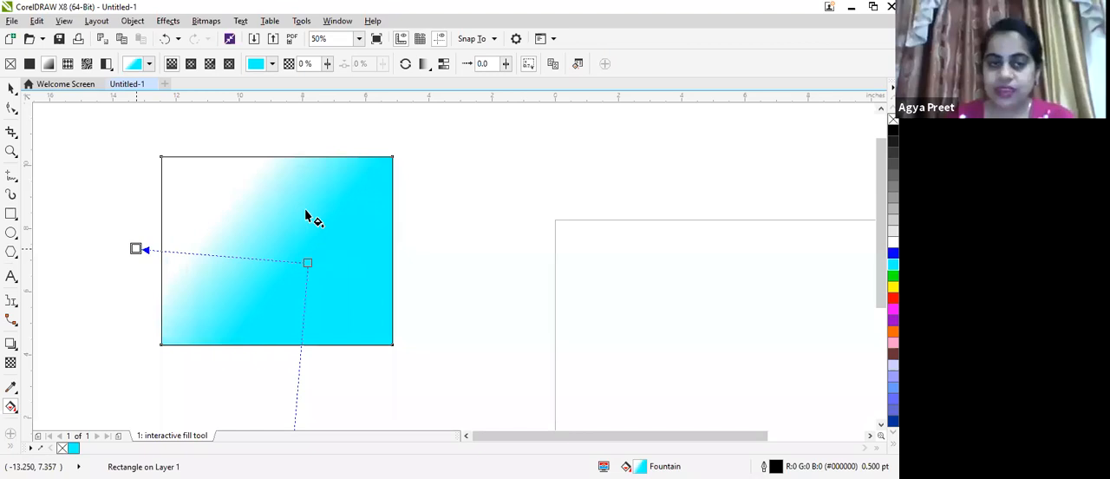
left_click_drag(136, 248, 268, 370)
left_click_drag(307, 263, 242, 237)
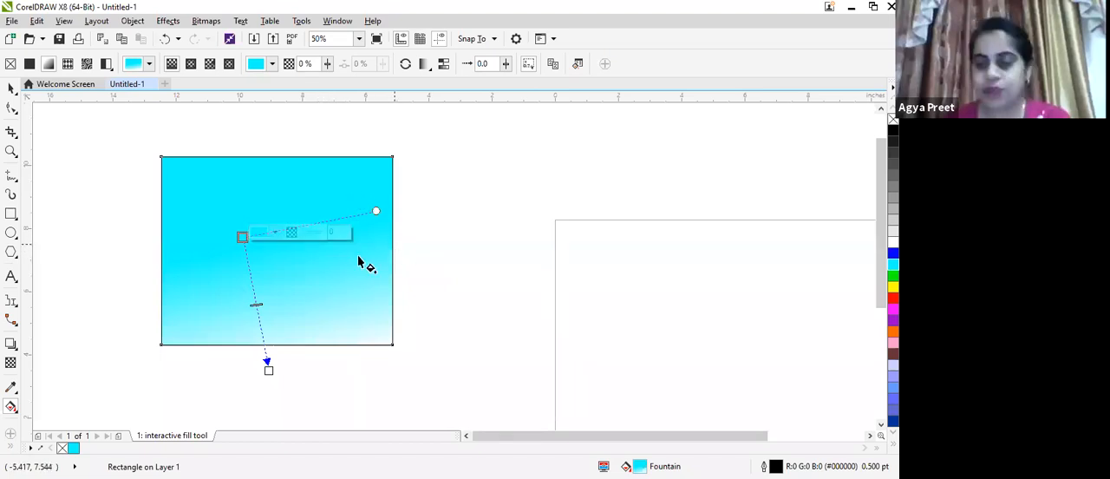
key("Escape")
left_click(260, 290)
left_click(353, 216)
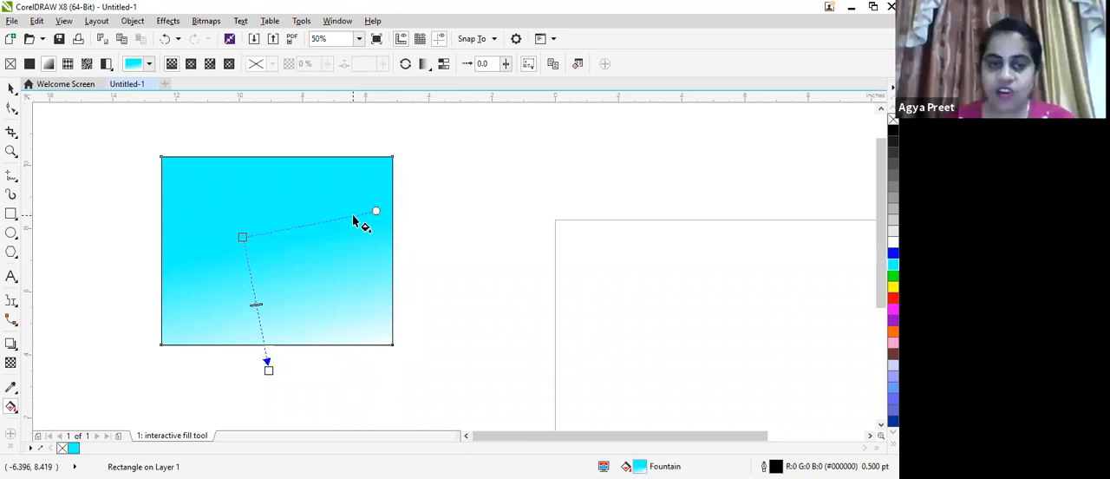
Make the fountain fill run horizontally from a cyan node below the rectangle's center to a white node near its right edge
left_click_drag(244, 235, 244, 202)
left_click_drag(318, 248, 255, 284)
left_click_drag(87, 298, 251, 172)
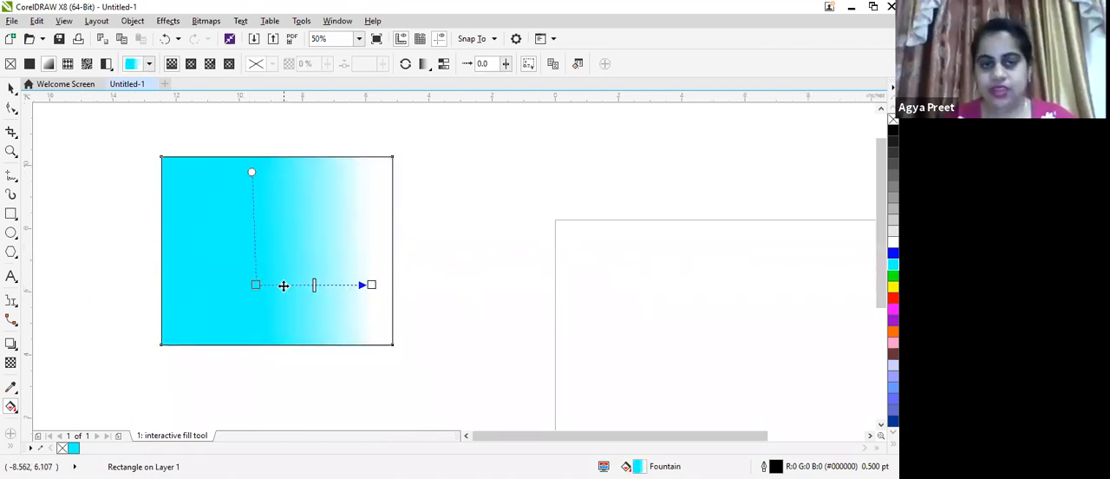
Add a color node at 24% along the fountain fill and color it pink (#FF3D9B)
double_click(284, 285)
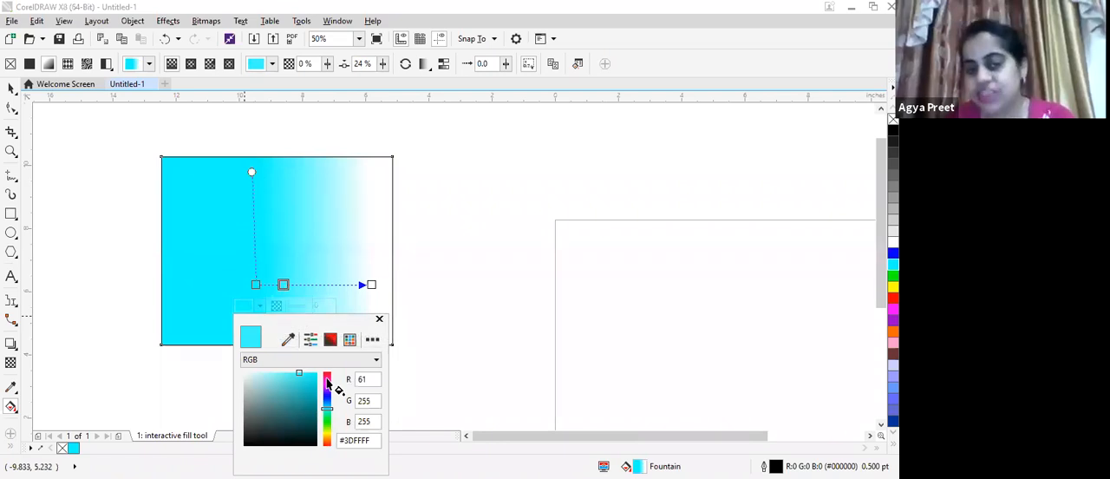
left_click(326, 379)
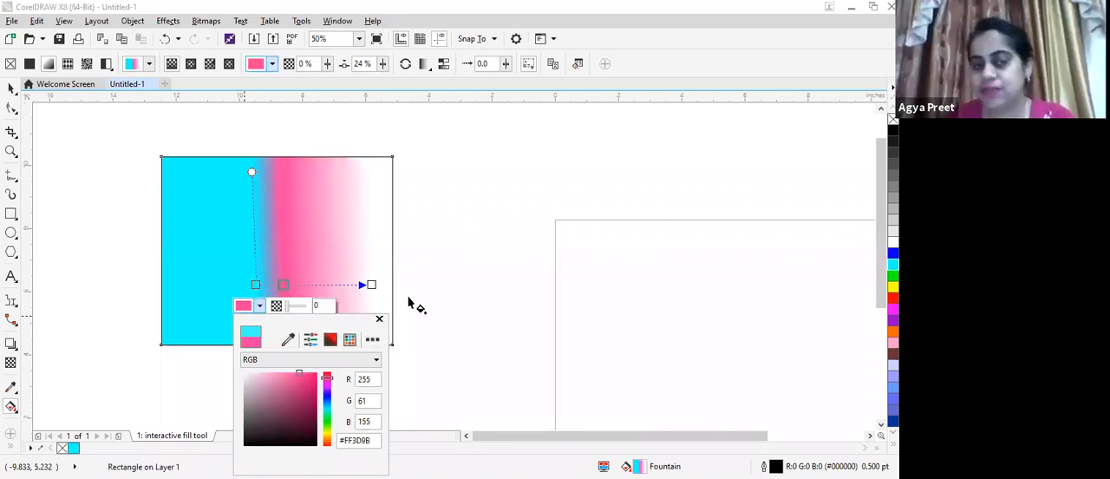
left_click(319, 275)
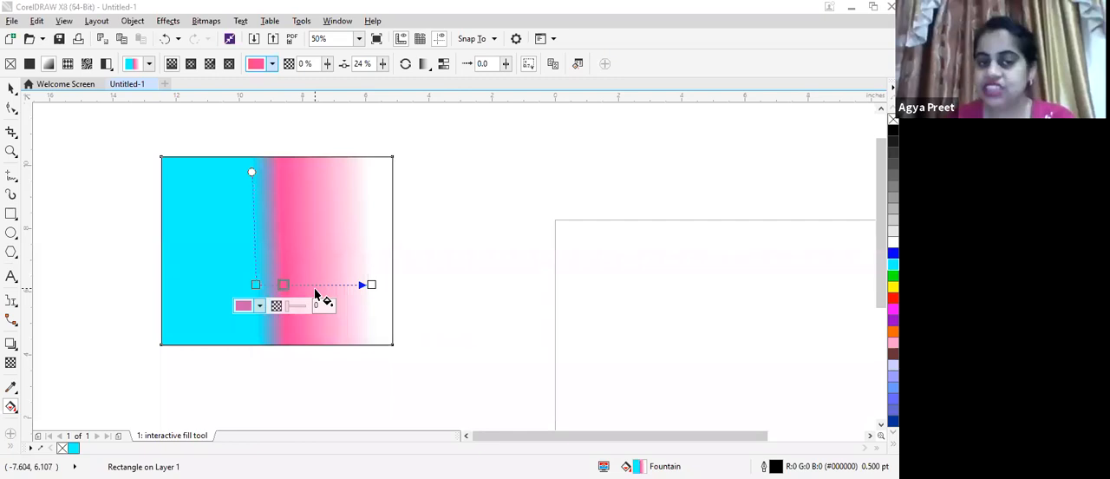
Add another color node at 50% along the fountain fill and color it green (#43D43E)
double_click(314, 284)
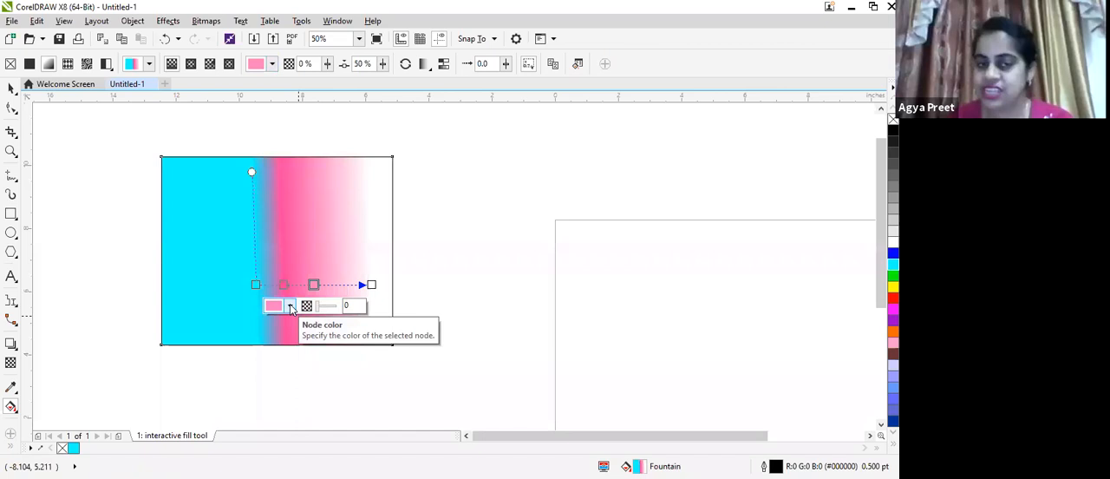
left_click(291, 307)
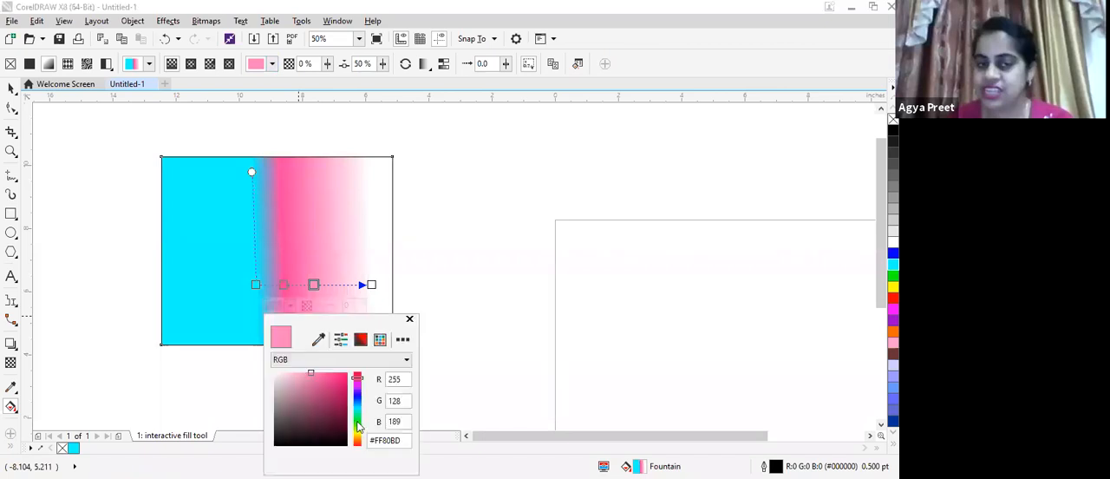
left_click(358, 421)
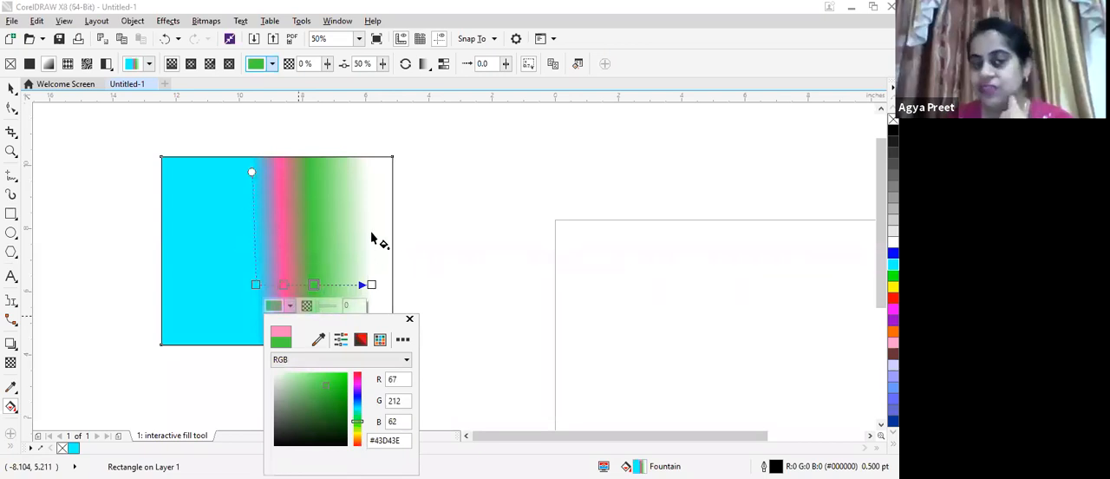
Add a color node at 69% along the fountain fill and color it yellow (#E3D239)
left_click(349, 300)
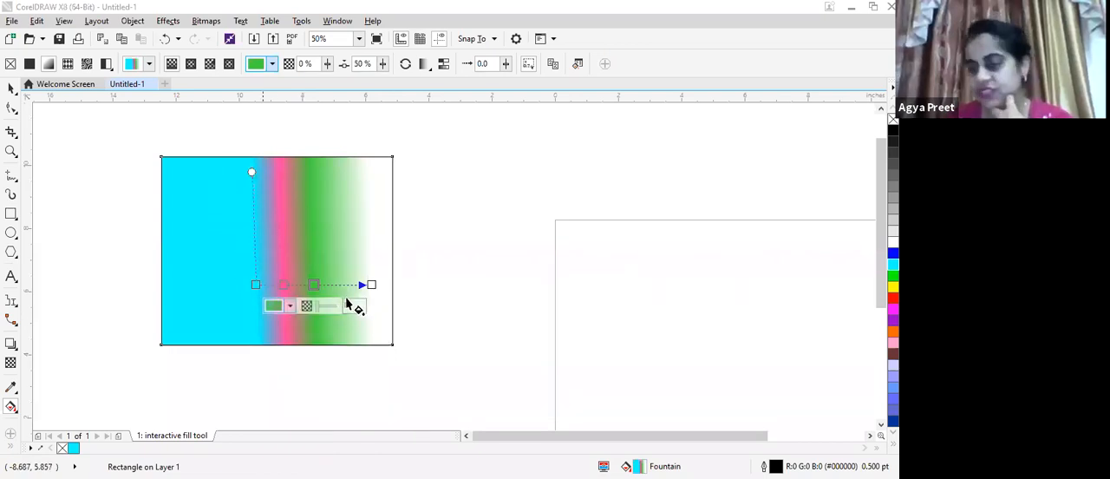
double_click(336, 284)
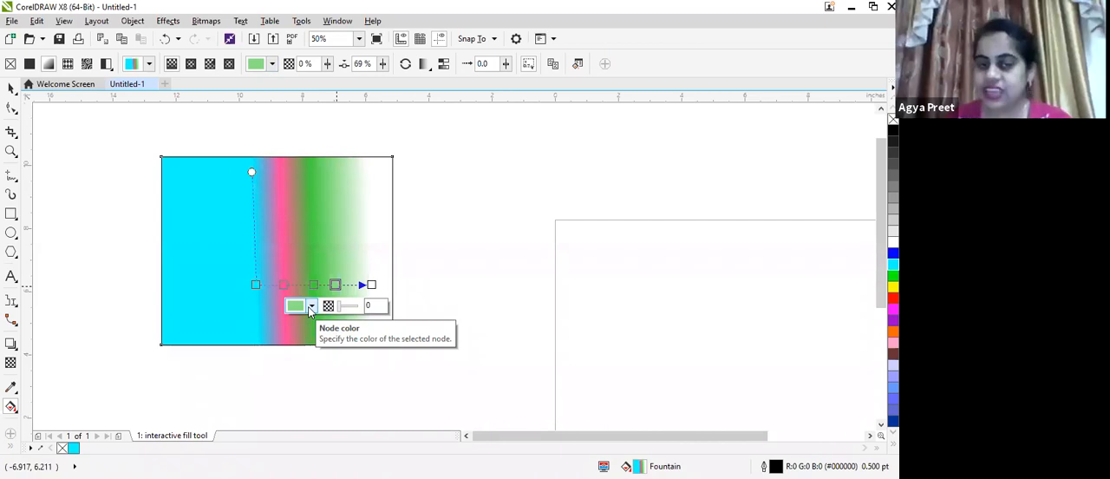
left_click(312, 305)
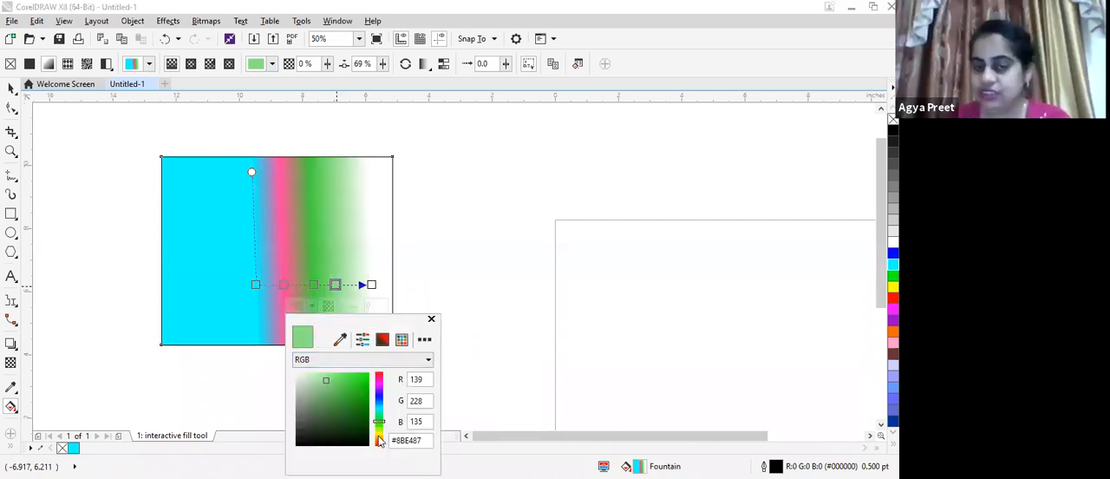
left_click(379, 435)
left_click(350, 379)
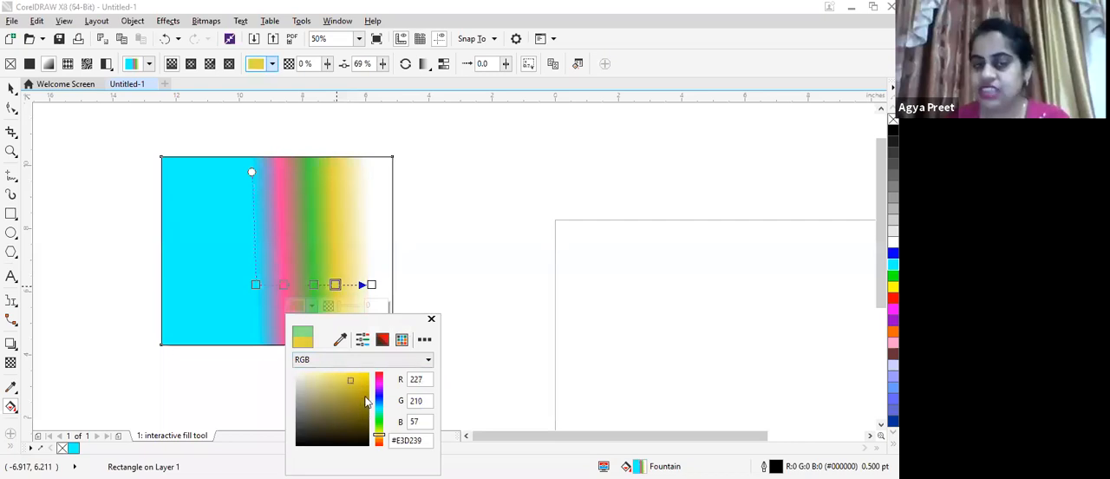
left_click(432, 320)
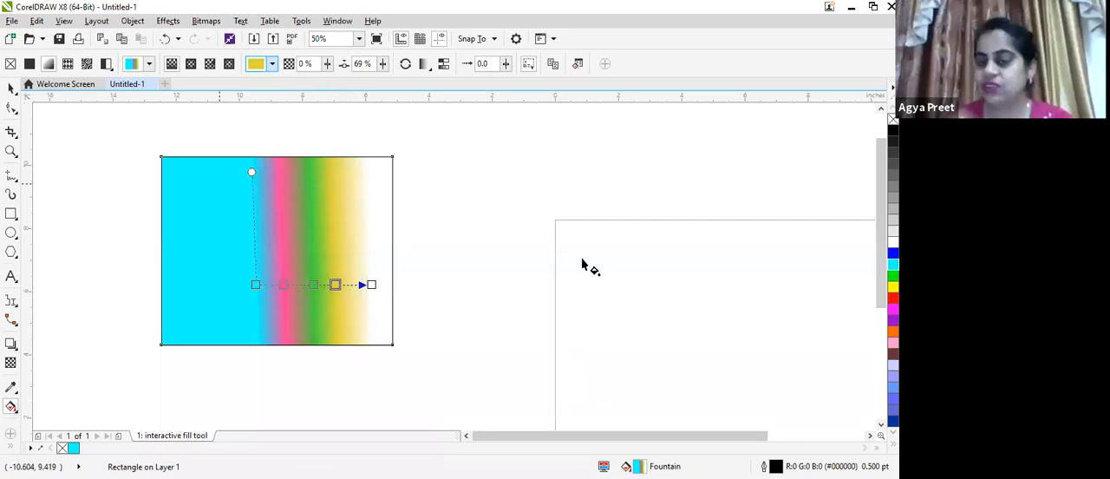
Add a color node at 82% along the fountain fill and color it red
left_click(351, 285)
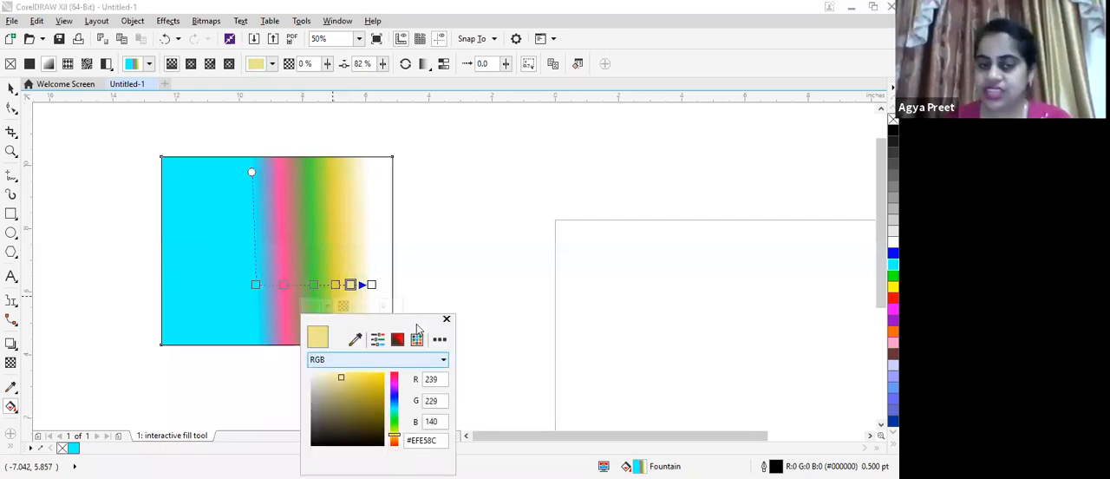
left_click(393, 444)
left_click(379, 378)
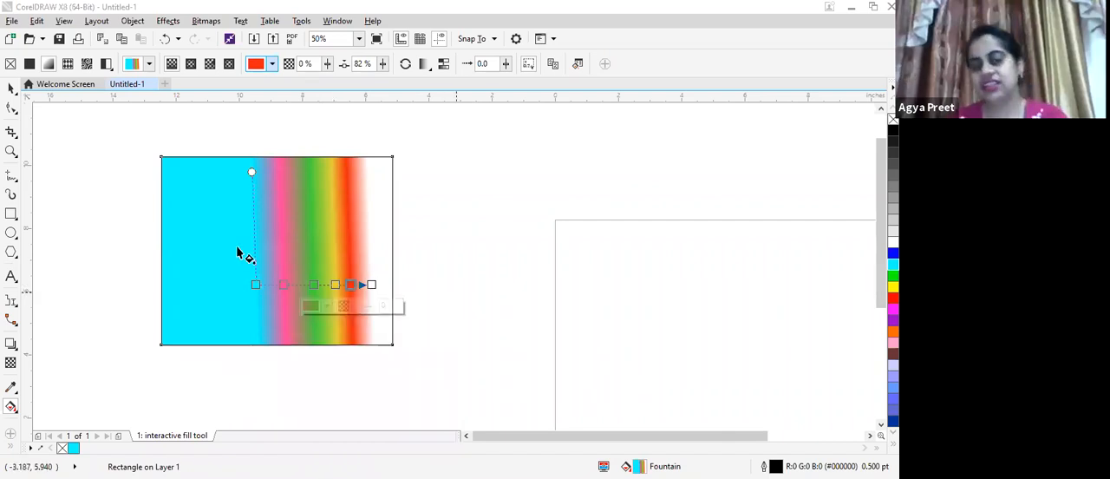
key("Escape")
Stretch the fountain fill across the whole rectangle, with the cyan node beyond its left edge and the white node beyond its right edge
left_click(228, 277)
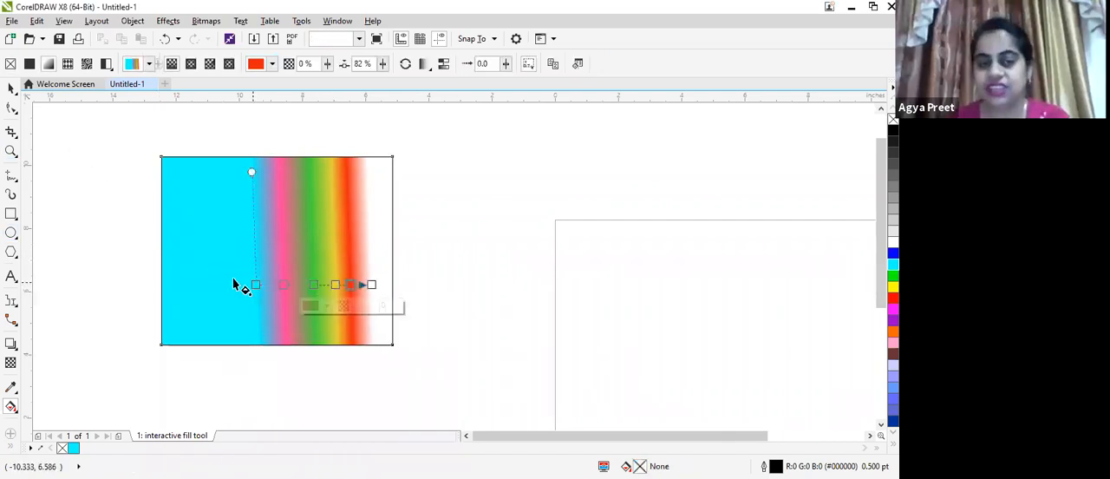
left_click_drag(218, 273, 175, 261)
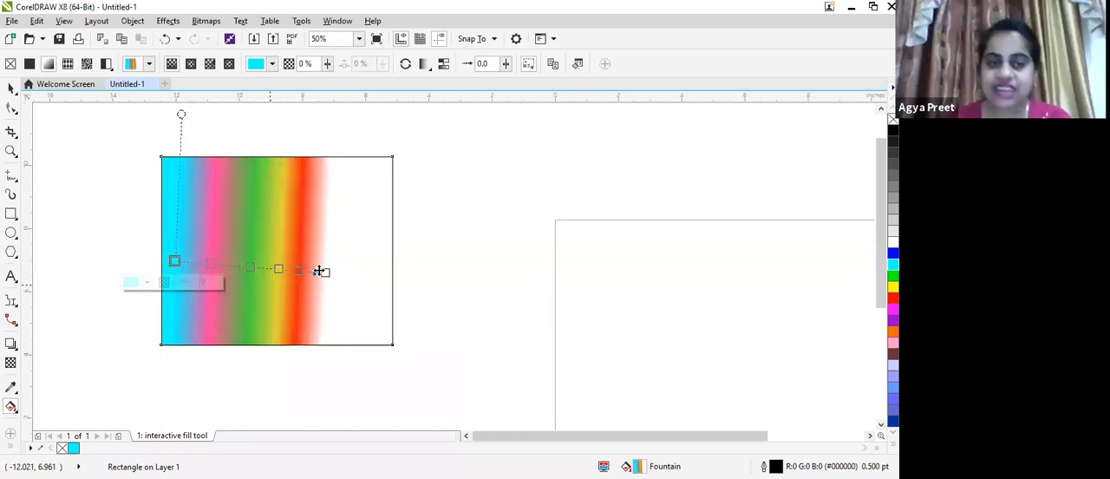
left_click_drag(319, 271, 406, 280)
left_click_drag(175, 261, 123, 253)
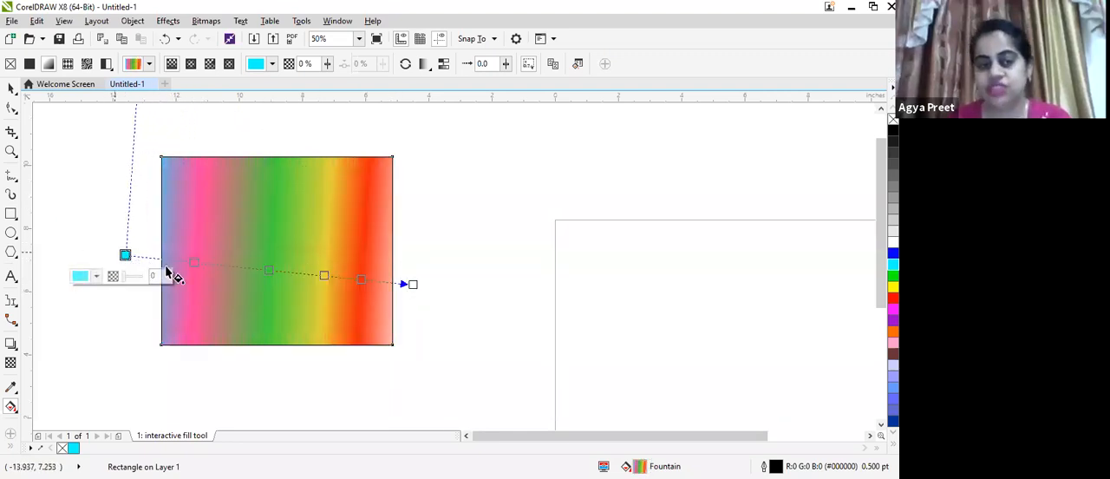
Redirect the fountain fill diagonally, from a cyan node near the rectangle's lower-right corner to a white node slightly above and left of center
left_click_drag(247, 287, 348, 315)
left_click_drag(270, 155, 332, 163)
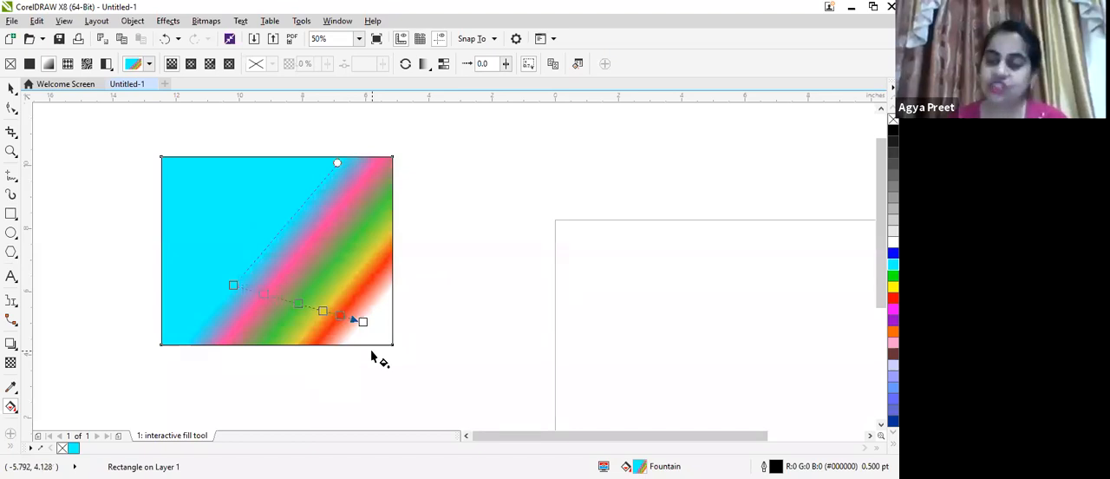
left_click_drag(235, 283, 207, 209)
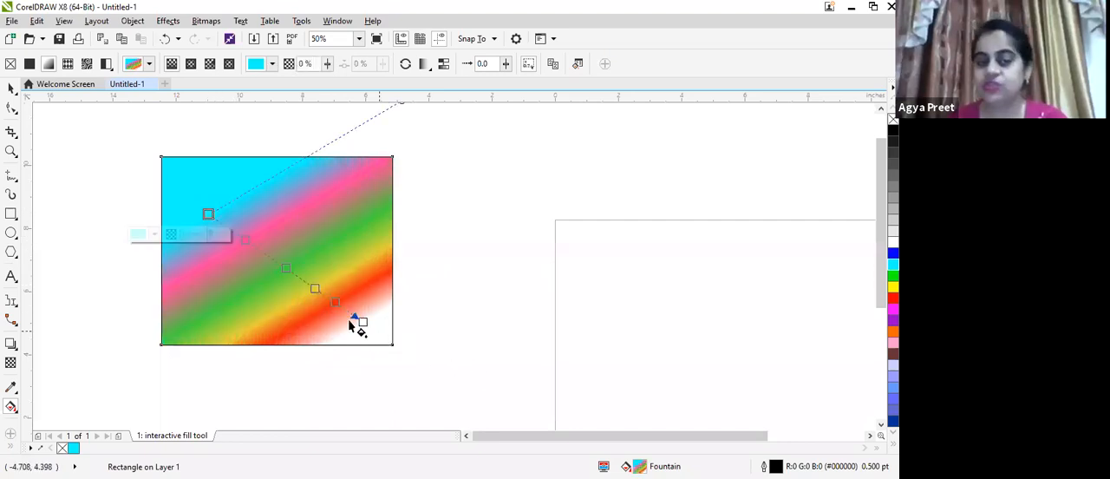
left_click_drag(345, 319, 353, 319)
left_click_drag(173, 184, 347, 320)
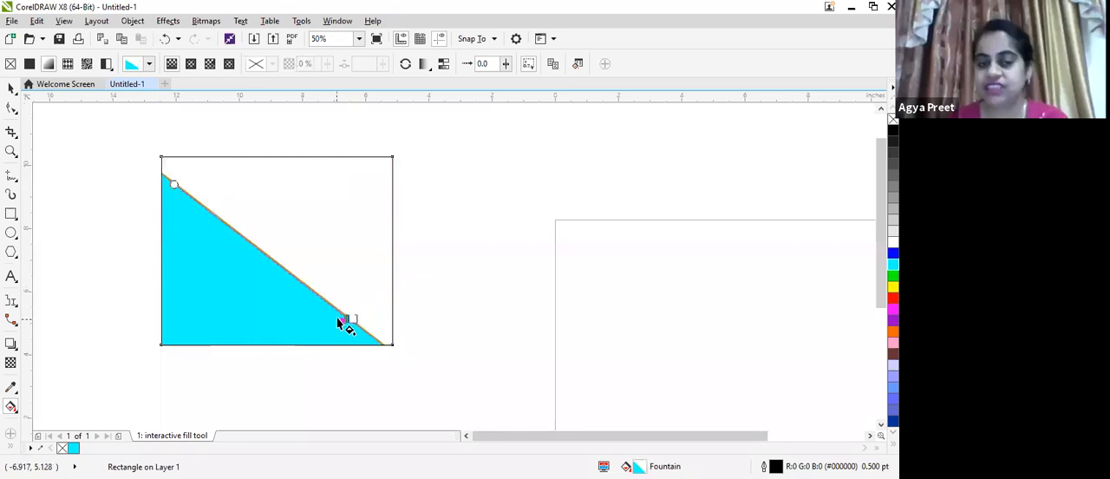
left_click_drag(286, 276, 253, 238)
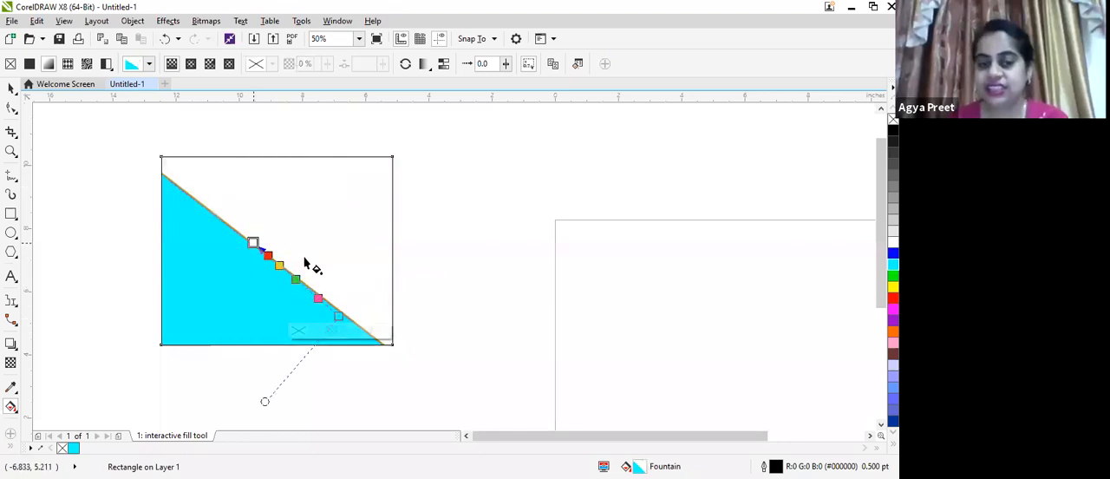
left_click_drag(350, 315, 349, 323)
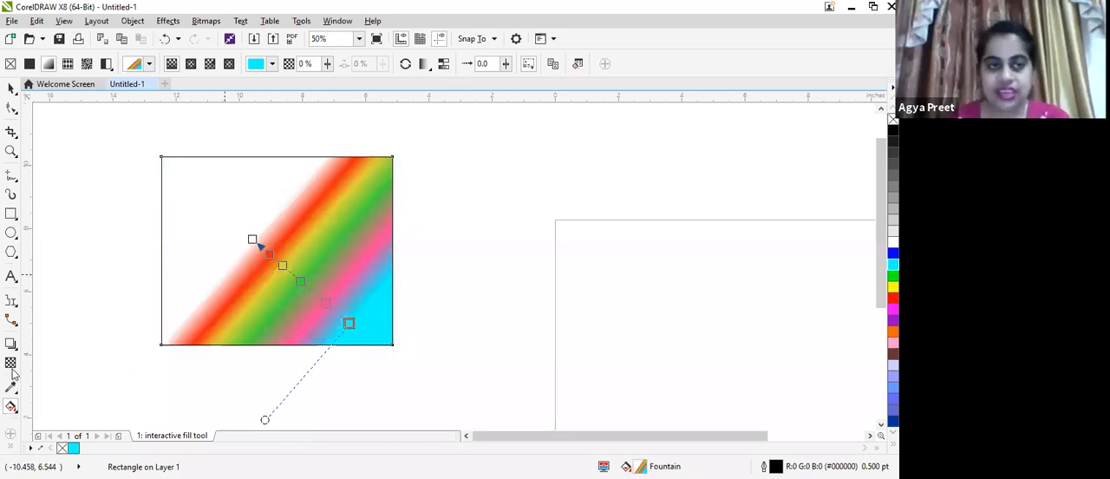
Try the orange swirl vector pattern fill on the rectangle, and undo it
left_click(71, 68)
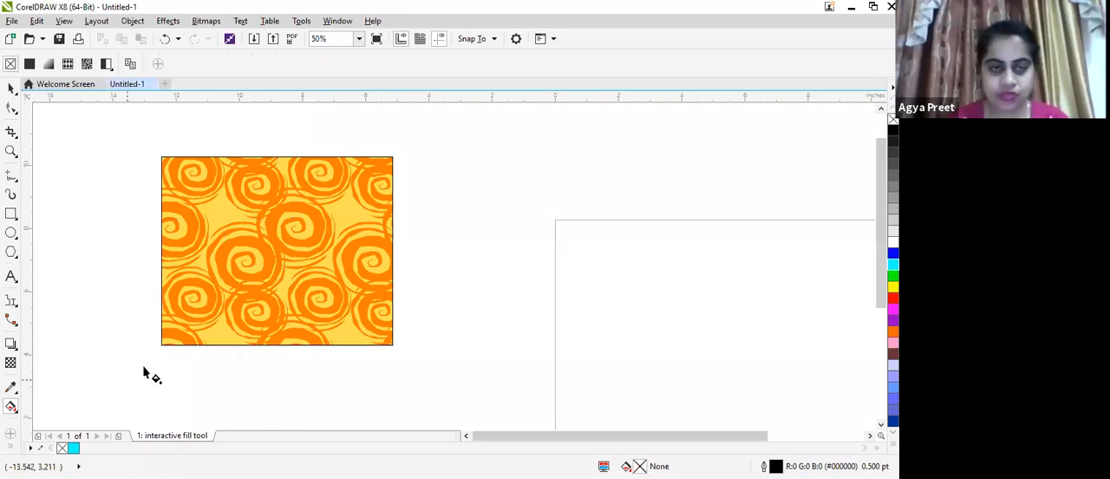
key("ctrl+z")
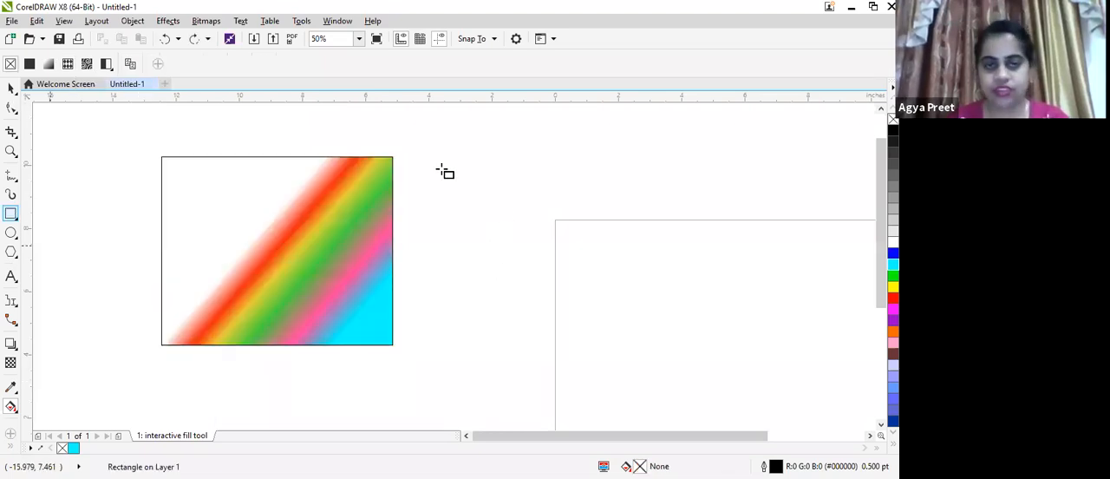
Draw a second rectangle to the right of the rainbow one and fill it with the orange swirl vector pattern
left_click_drag(441, 168, 635, 331)
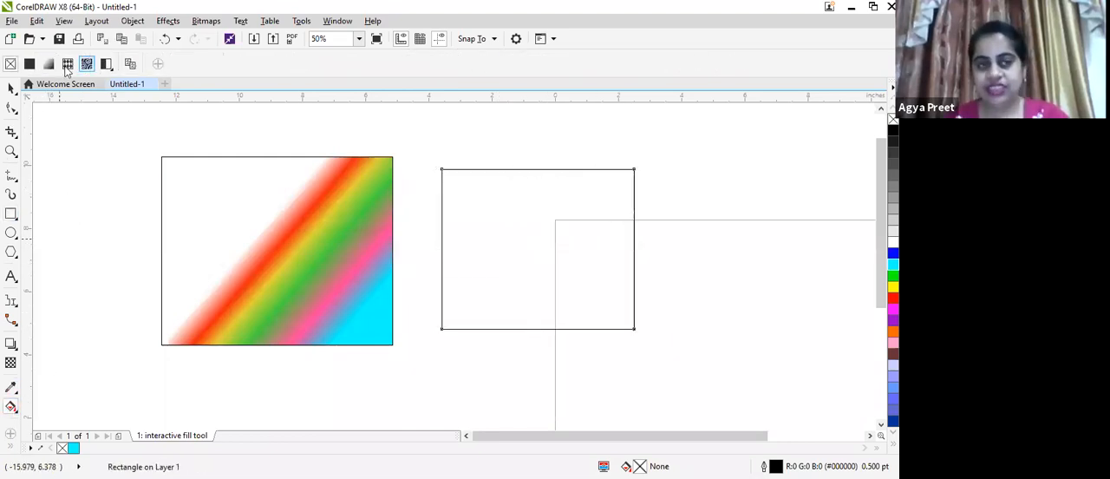
left_click(563, 257)
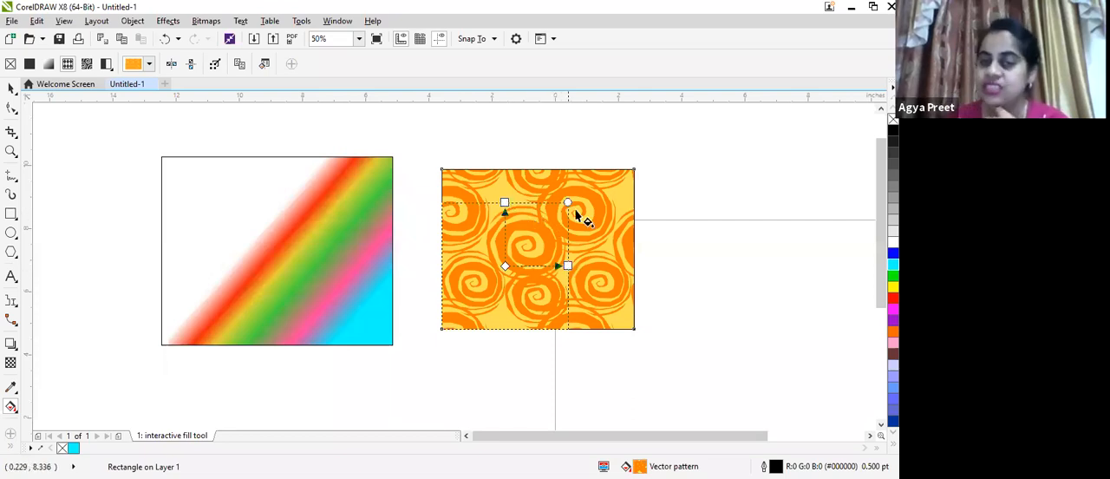
Rotate, resize and reposition the vector pattern tile into large slanted swirls, with the tile's origin near the second rectangle's right edge
left_click_drag(568, 202, 609, 241)
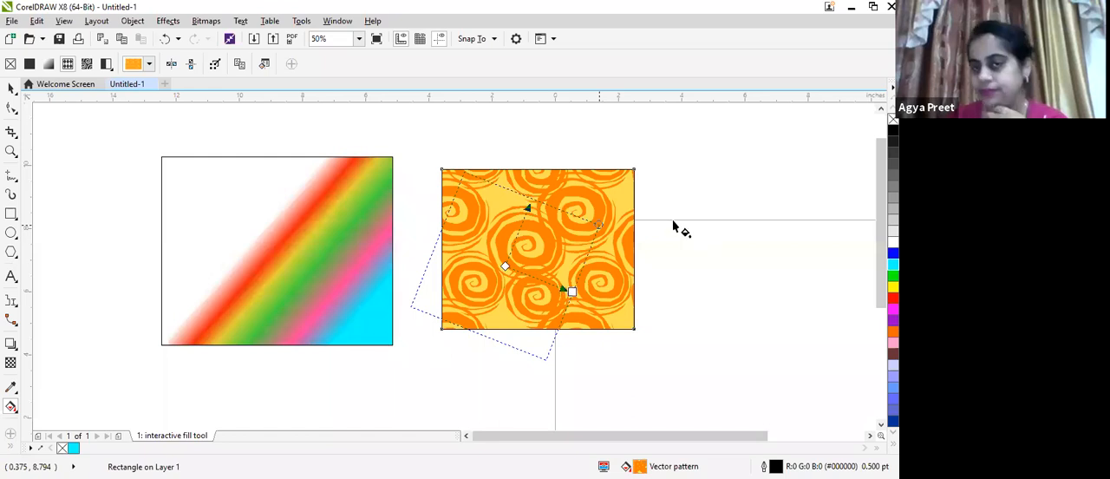
left_click_drag(647, 222, 560, 257)
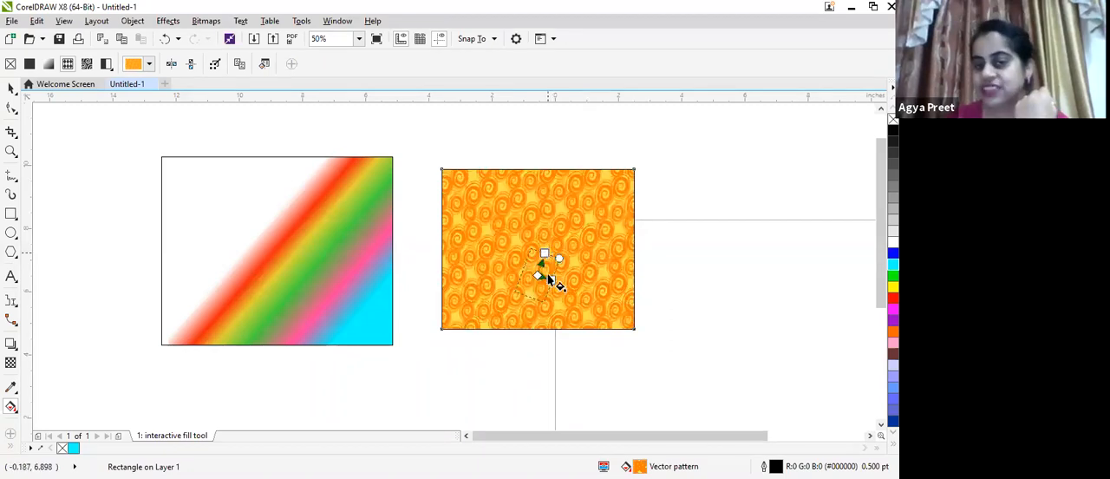
left_click_drag(553, 277, 674, 279)
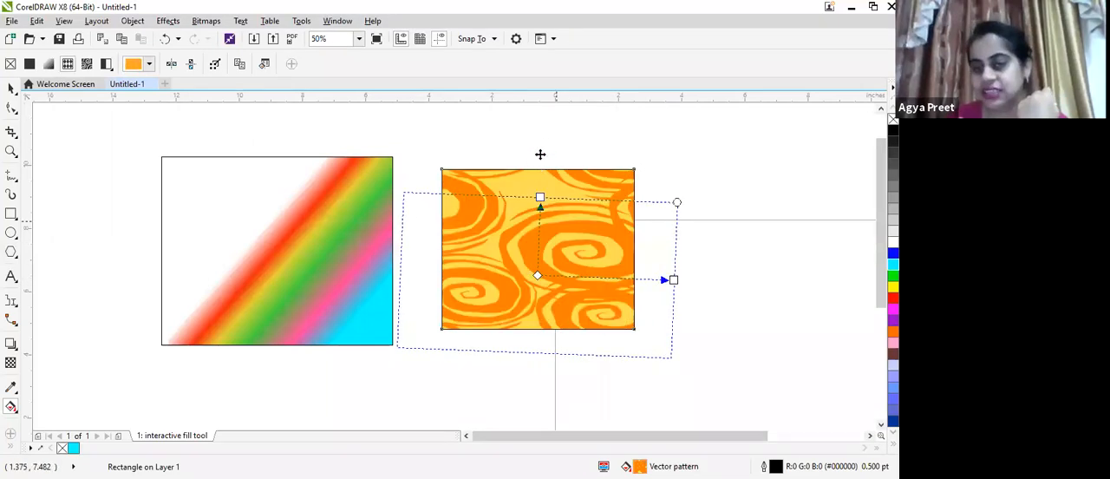
left_click_drag(546, 177, 544, 142)
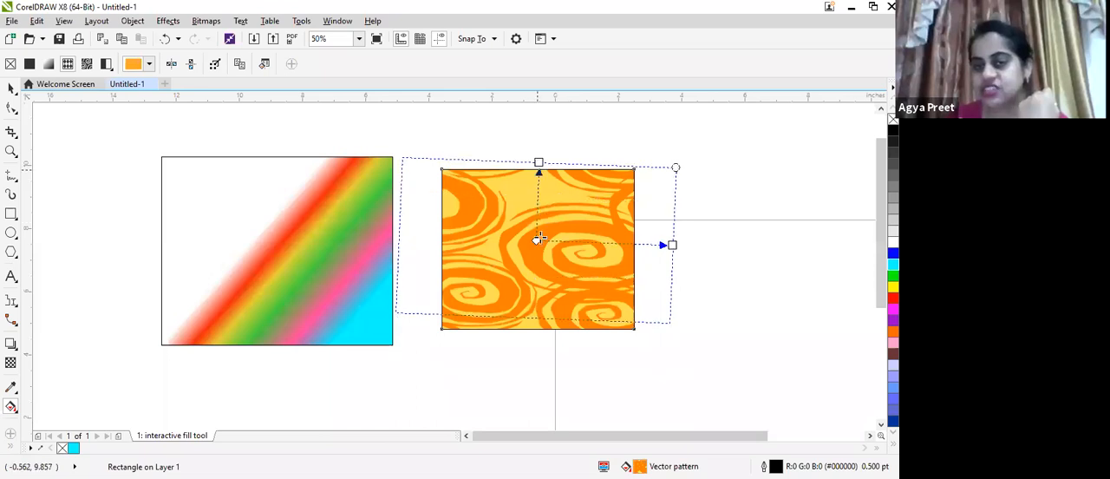
left_click_drag(538, 239, 534, 268)
left_click_drag(663, 273, 608, 264)
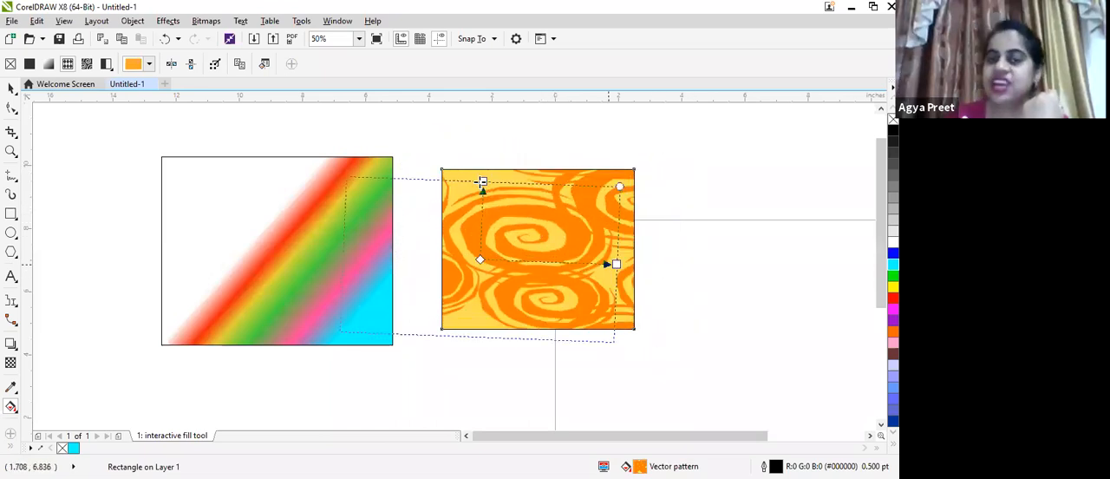
left_click_drag(612, 263, 653, 269)
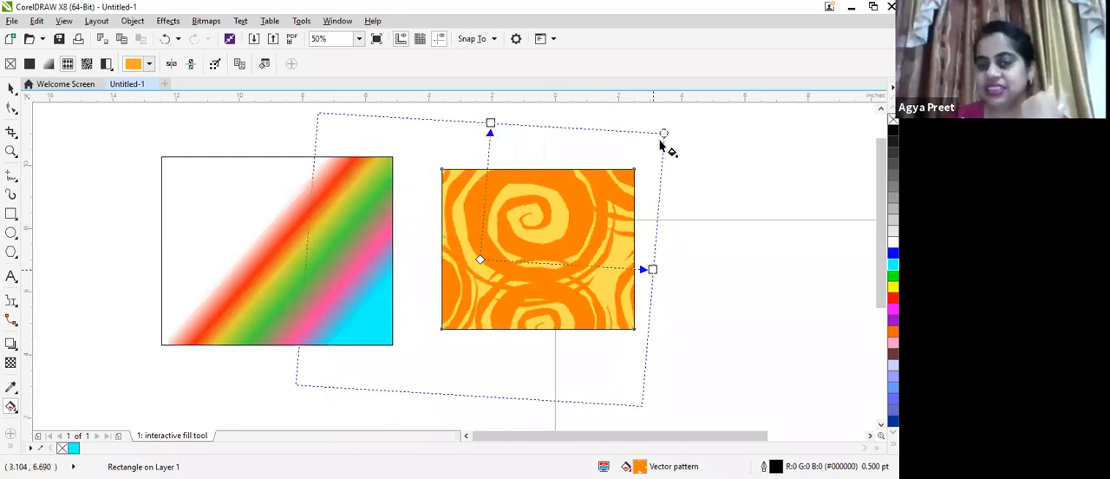
left_click_drag(663, 135, 646, 160)
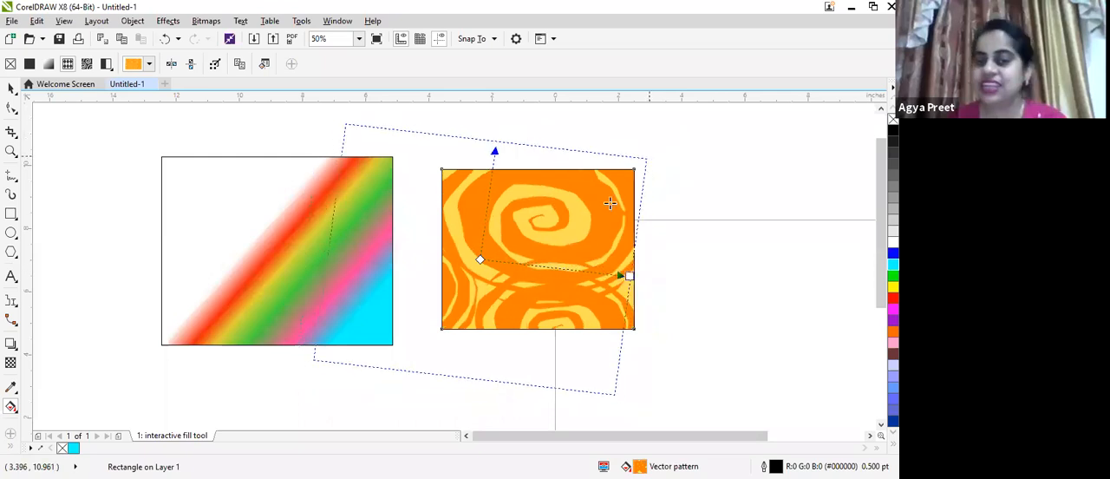
left_click_drag(629, 276, 571, 263)
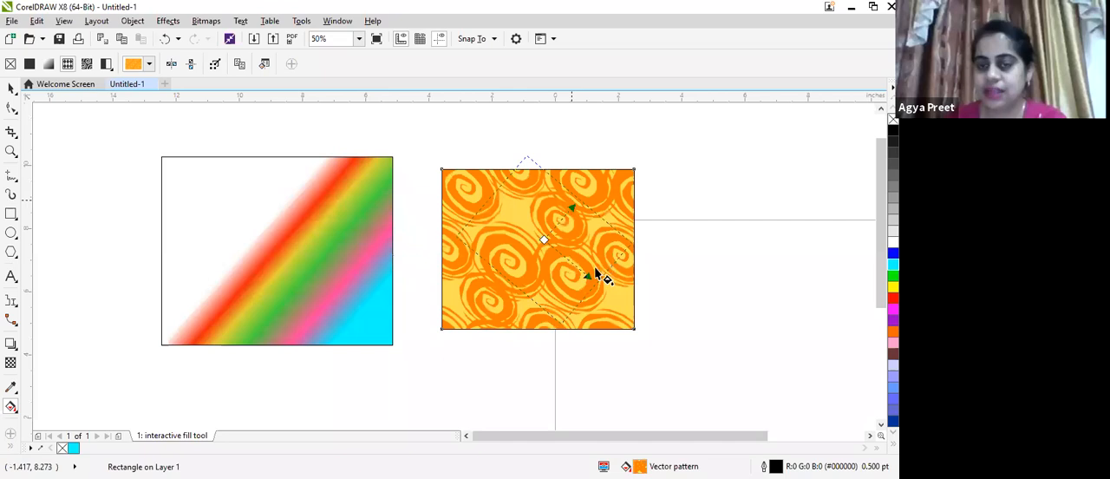
left_click_drag(595, 274, 496, 360)
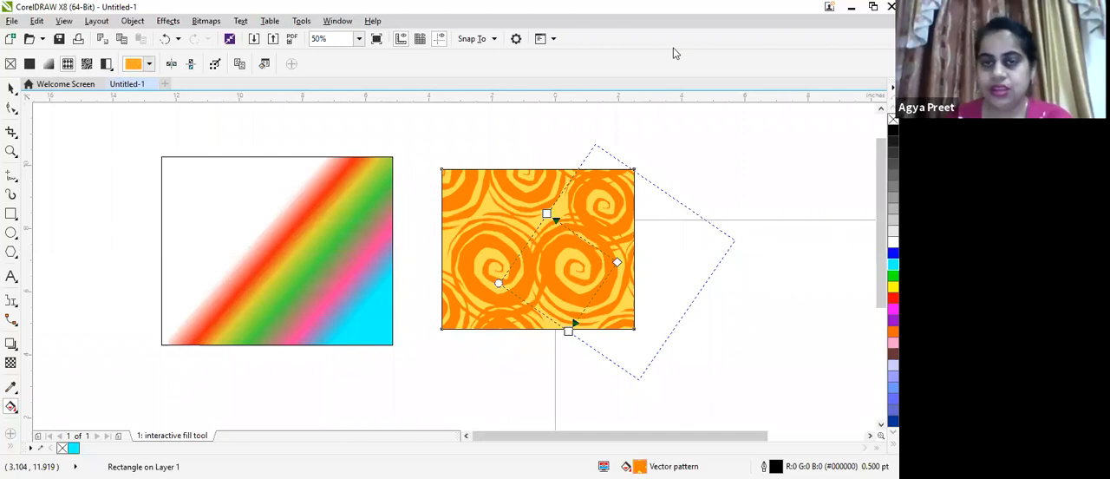
Select both filled rectangles and move them together well above the page, to about X -9.7 and Y 22.4 inches
scroll(7, 97, "down", 2)
left_click(10, 89)
mouse_move(374, 224)
left_mouse_down()
mouse_move(556, 343)
mouse_move(529, 316)
mouse_move(489, 307)
mouse_move(498, 297)
left_mouse_up()
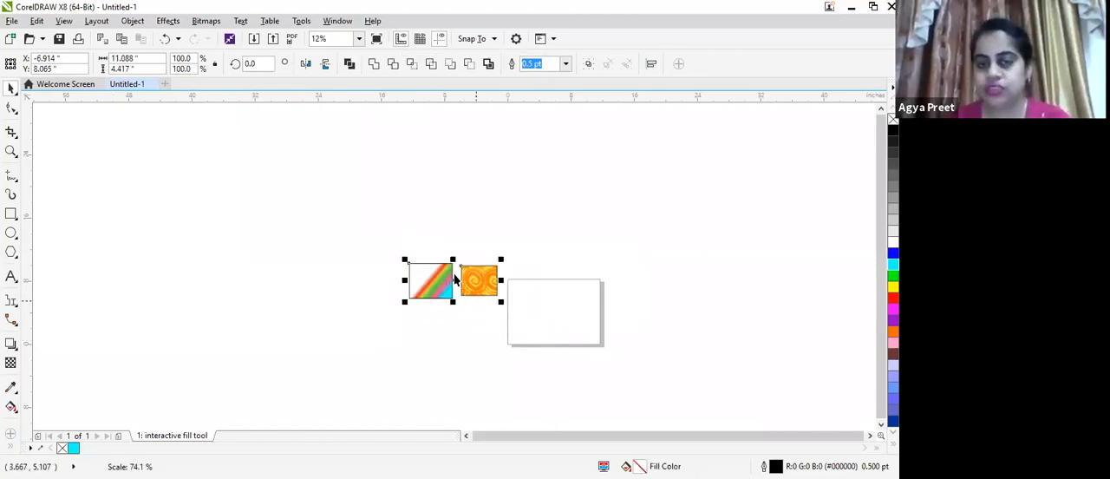
left_click_drag(454, 210, 464, 278)
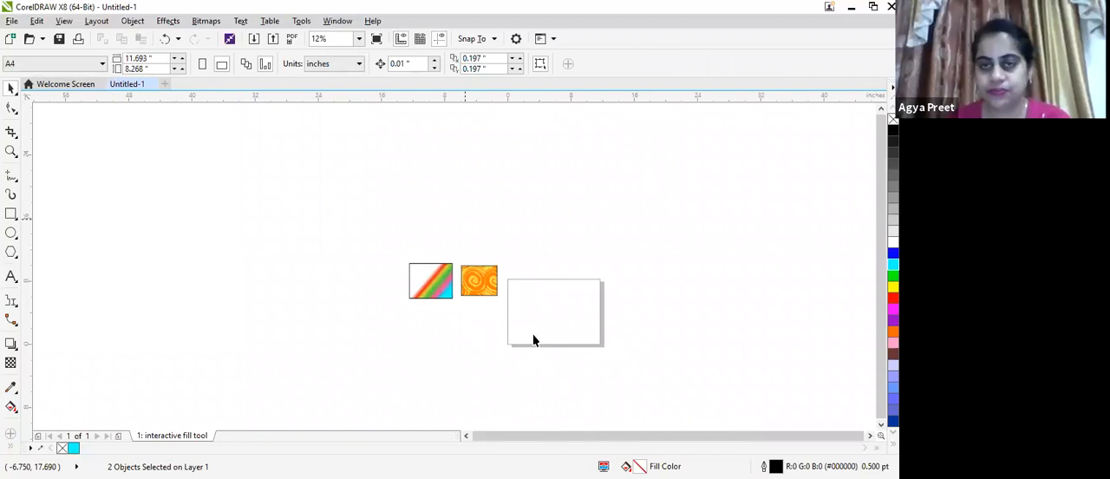
key("ctrl+a")
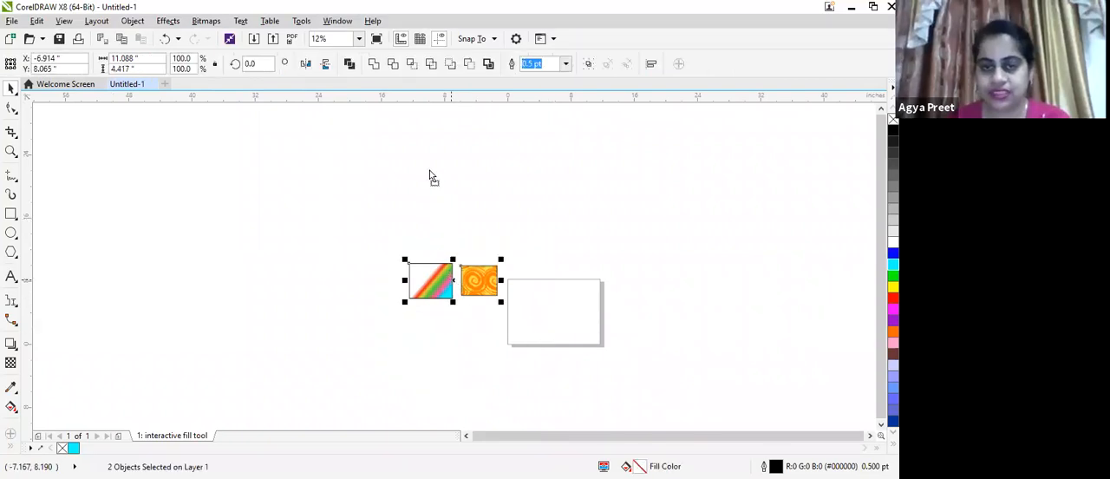
scroll(560, 296, "up", 1)
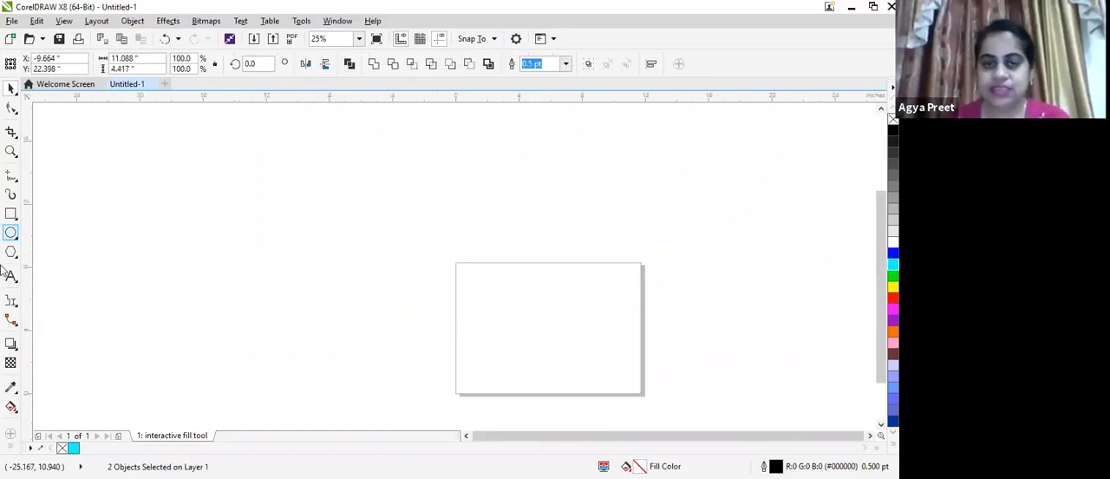
Draw a rectangle about 10.4 by 6.75 inches to the upper left of the page and activate the Interactive Fill tool on it
left_click(10, 213)
left_click_drag(250, 202, 329, 285)
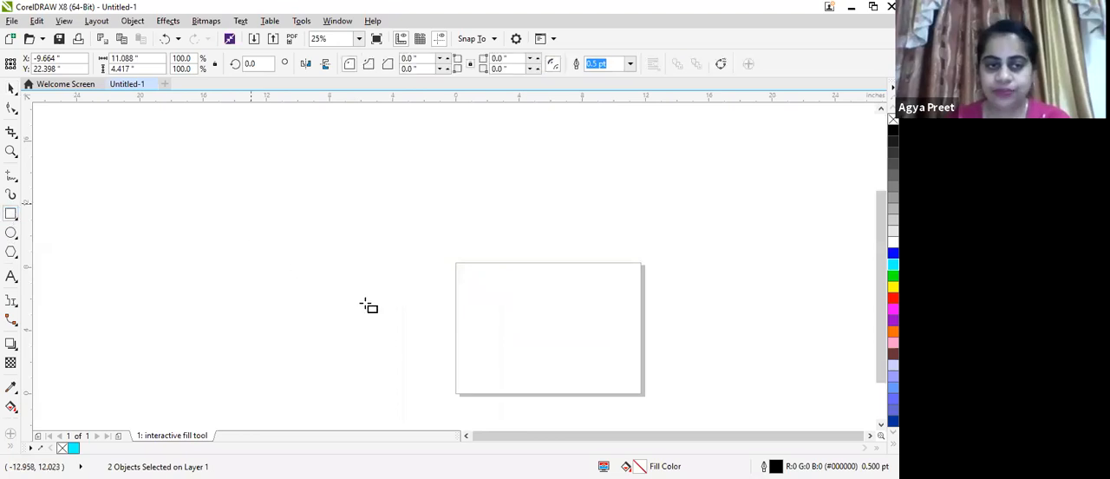
left_click_drag(418, 313, 416, 309)
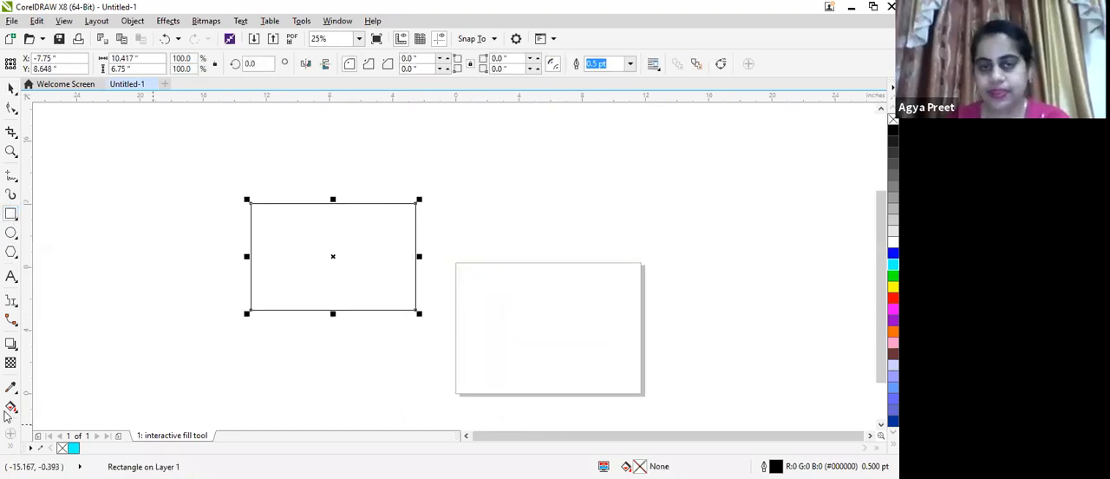
left_click(10, 405)
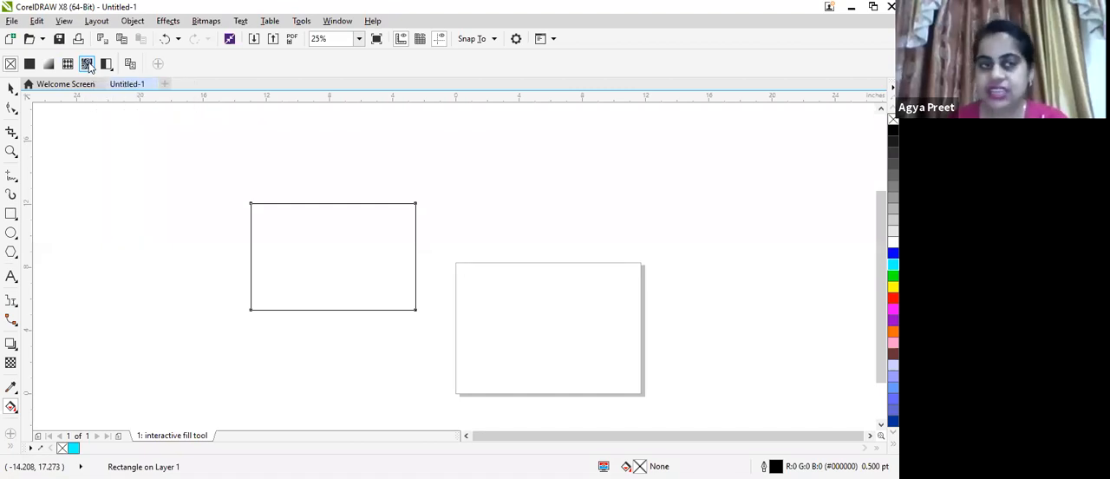
Apply a bitmap pattern fill to the rectangle, then rotate and enlarge its tile into large slanted rings reaching past the rectangle's edges
left_click(88, 64)
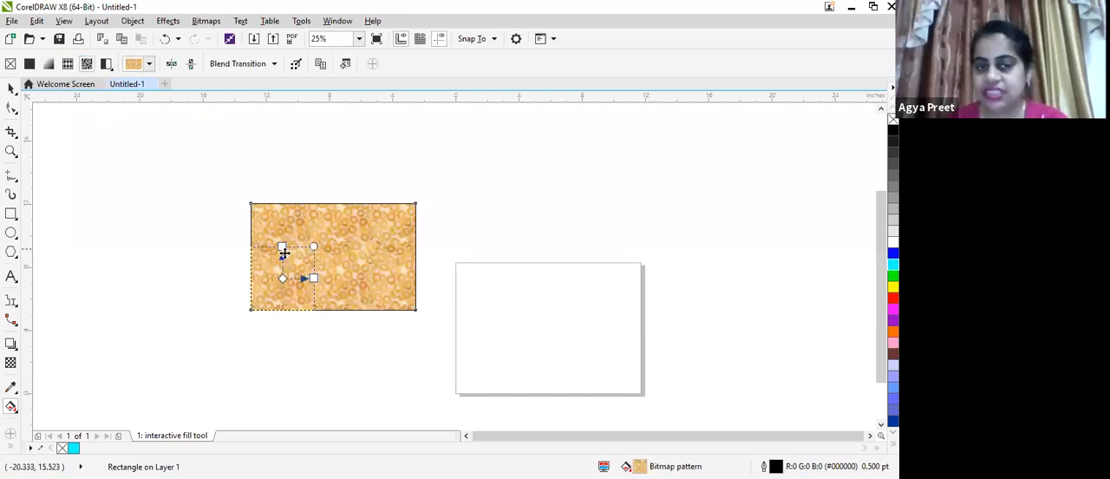
left_click_drag(305, 235, 329, 289)
left_click_drag(301, 195, 320, 184)
left_click_drag(329, 285, 355, 294)
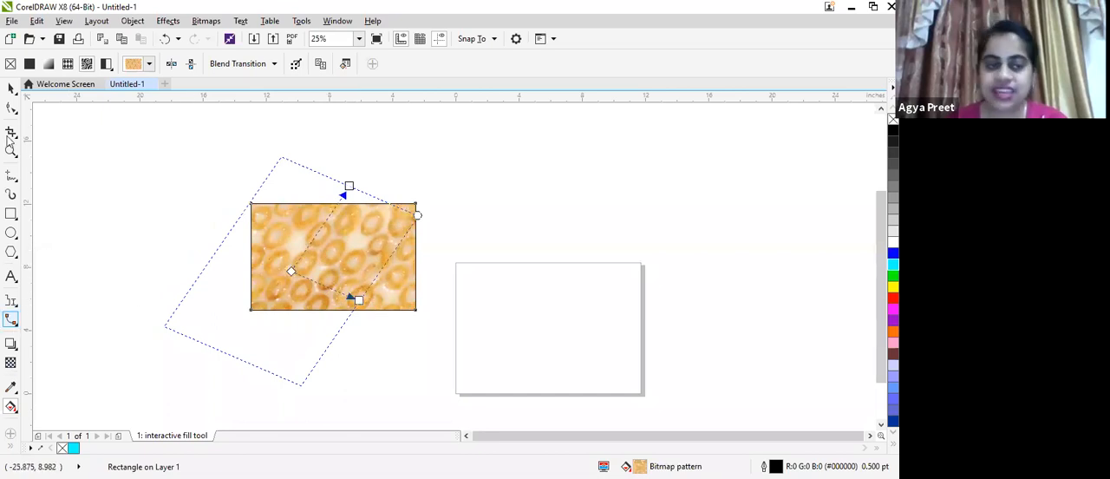
Draw a second rectangle about 10.7 by 7 inches to the right, give it a bitmap pattern fill, and shift the tile's origin rightward
left_click(12, 214)
left_click_drag(445, 207, 504, 287)
left_click_drag(611, 316, 615, 316)
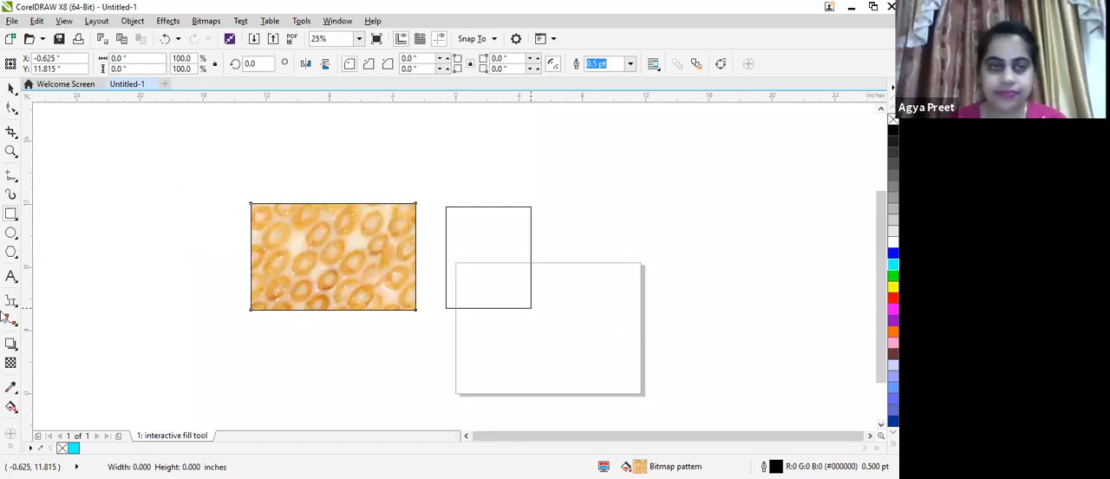
left_click(11, 407)
left_click(87, 63)
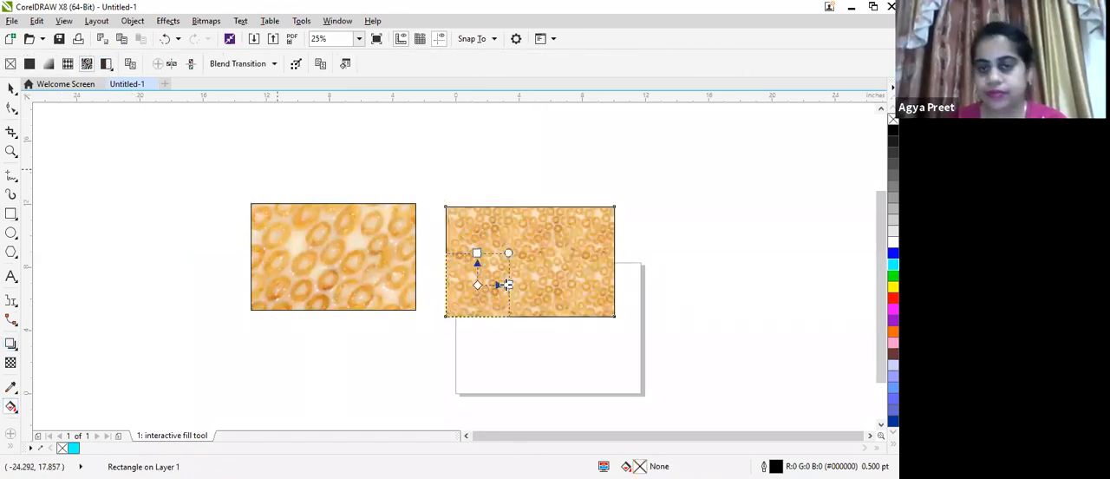
left_click_drag(477, 284, 508, 286)
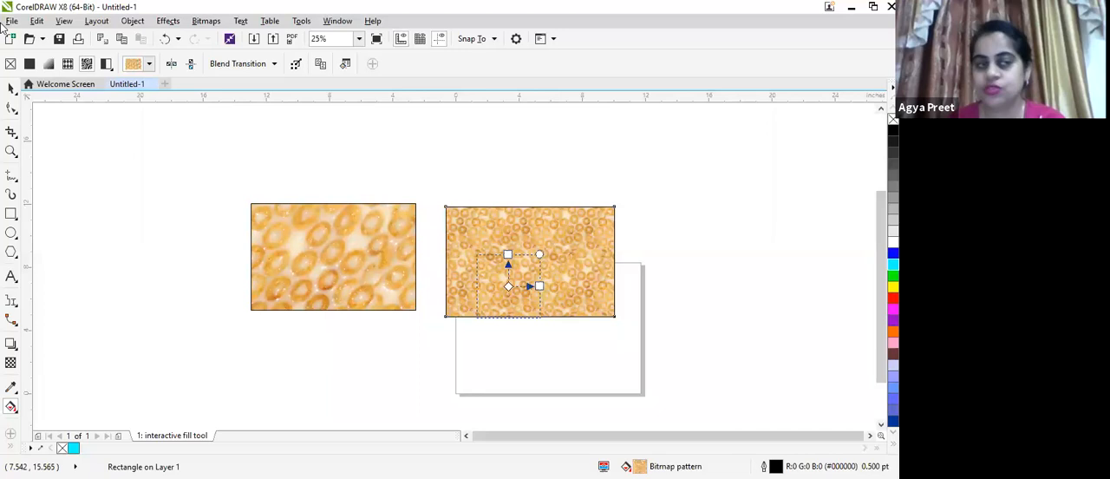
Select both bitmap-filled rectangles and scale them down together to about 46.5% of their size
left_click(8, 89)
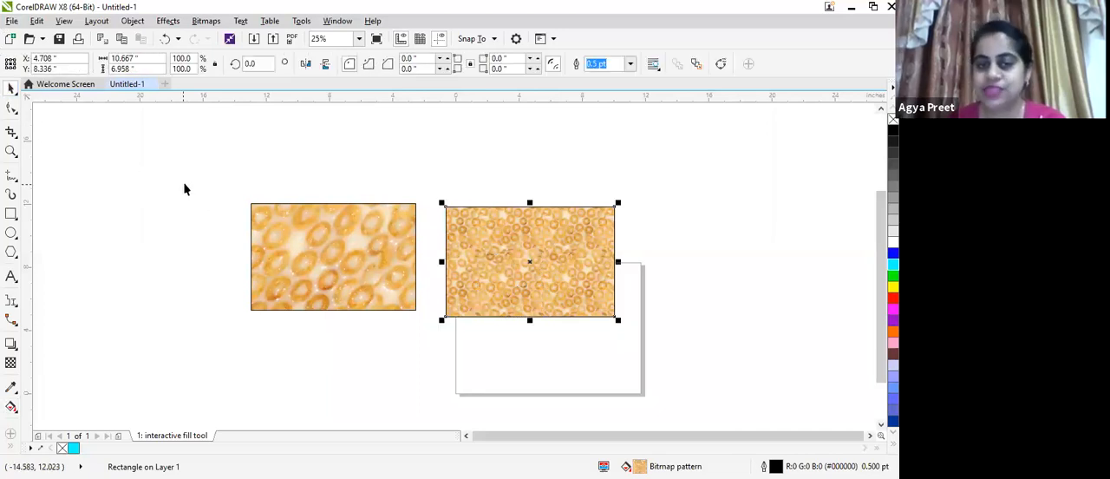
left_click_drag(184, 182, 652, 378)
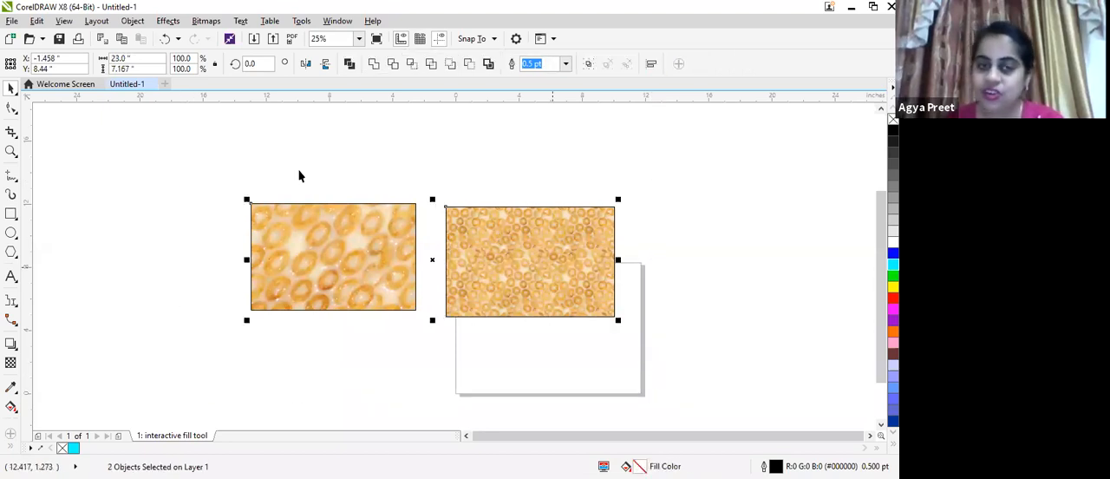
left_click_drag(223, 163, 645, 364)
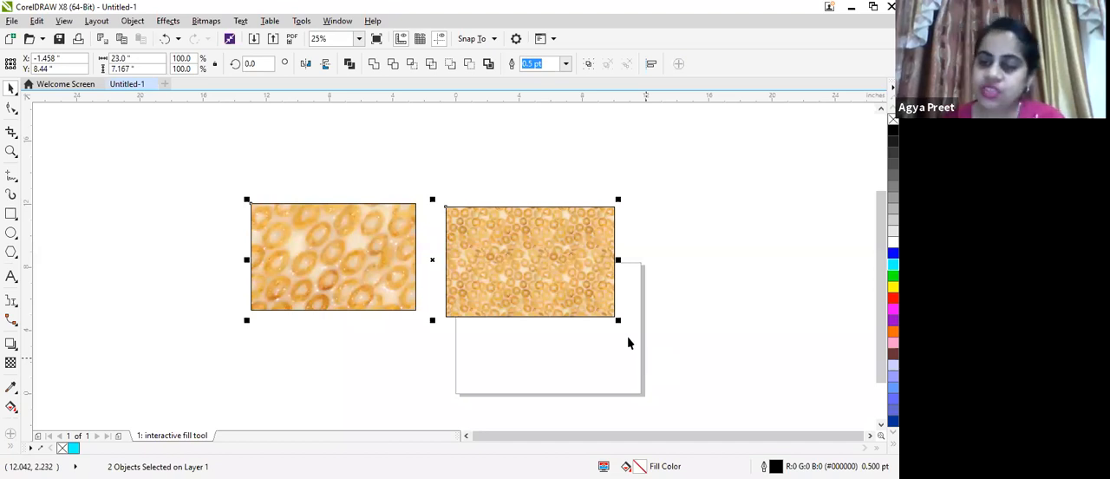
left_click_drag(246, 200, 258, 207)
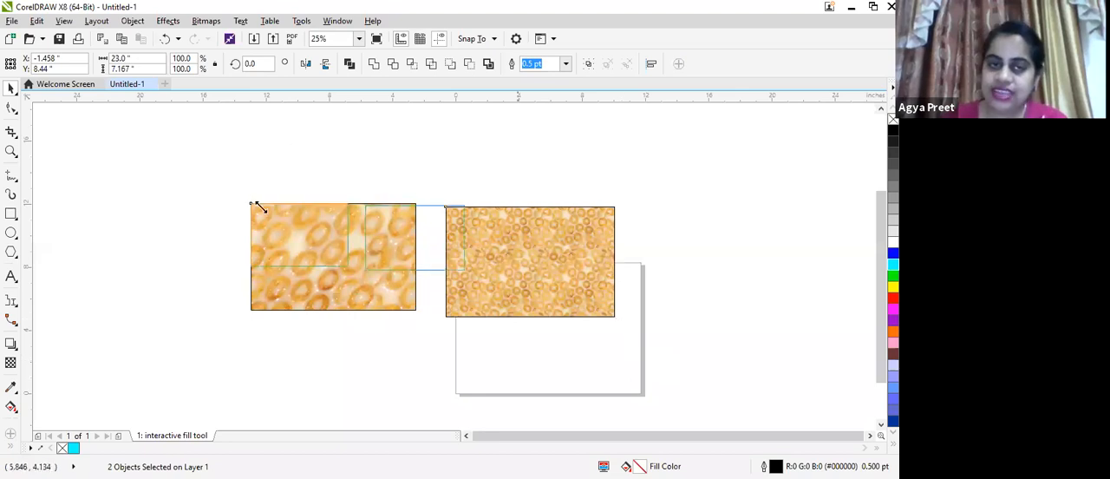
left_click_drag(468, 273, 424, 260)
left_click(297, 244)
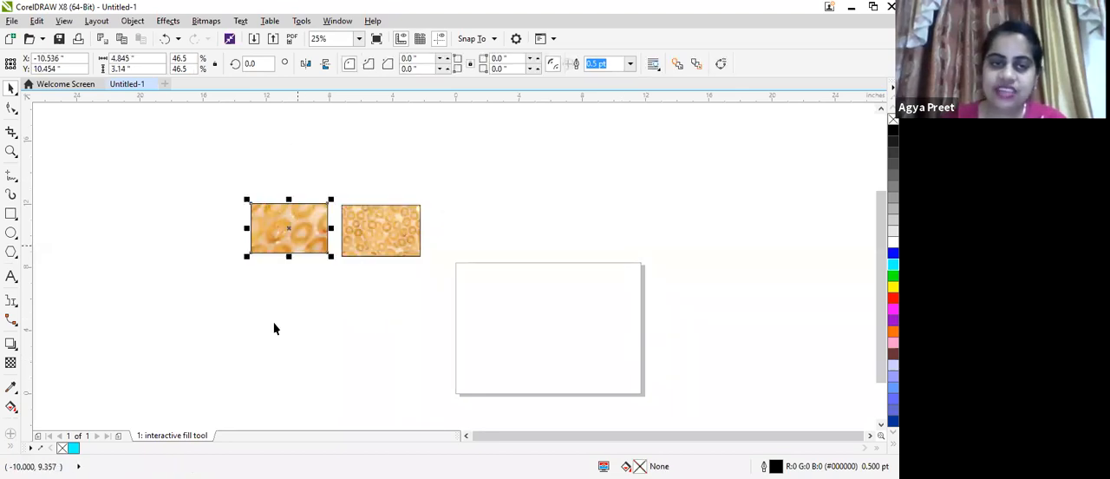
left_click(367, 244)
Draw a rectangle about 6.3 by 8 inches to the left of the two small ones and apply a bitmap pattern fill
left_click(10, 215)
left_click_drag(115, 228, 215, 356)
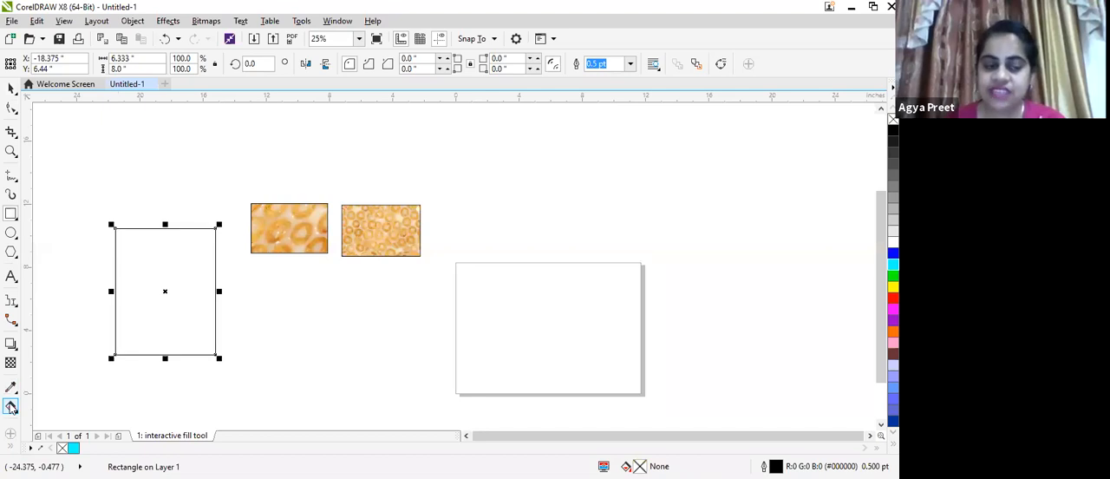
left_click(11, 408)
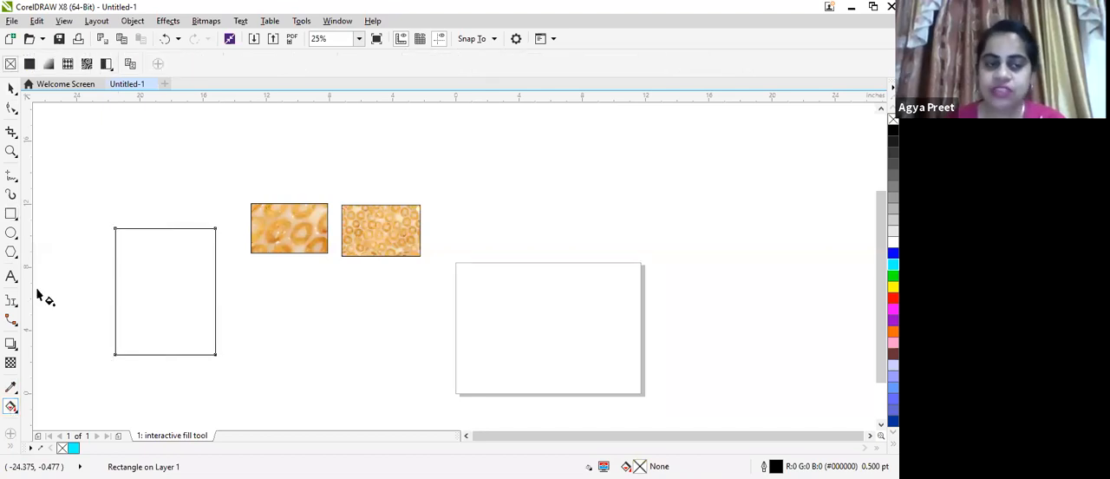
left_click(87, 64)
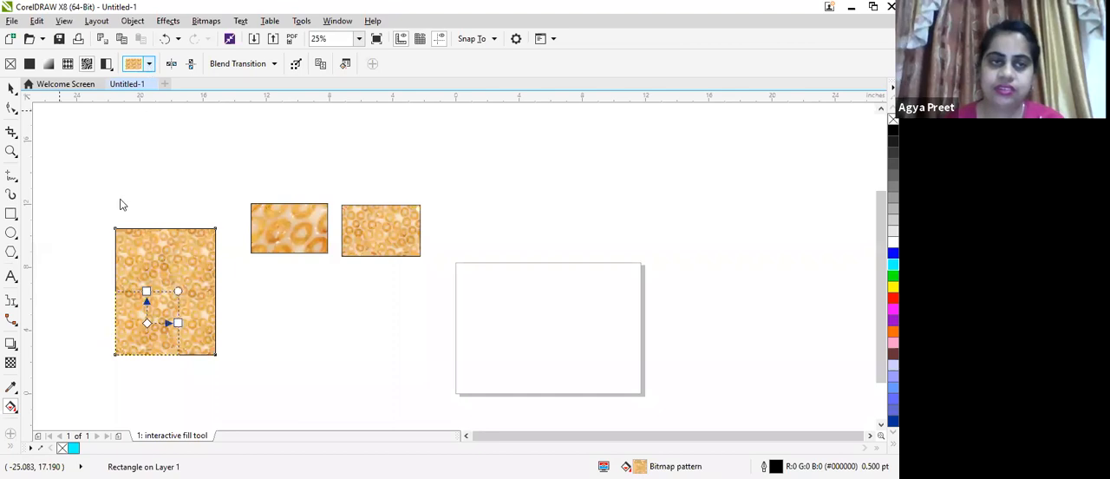
Browse the online bitmap fill library, looking through the Animal and Floral categories for the tall rectangle
left_click(134, 64)
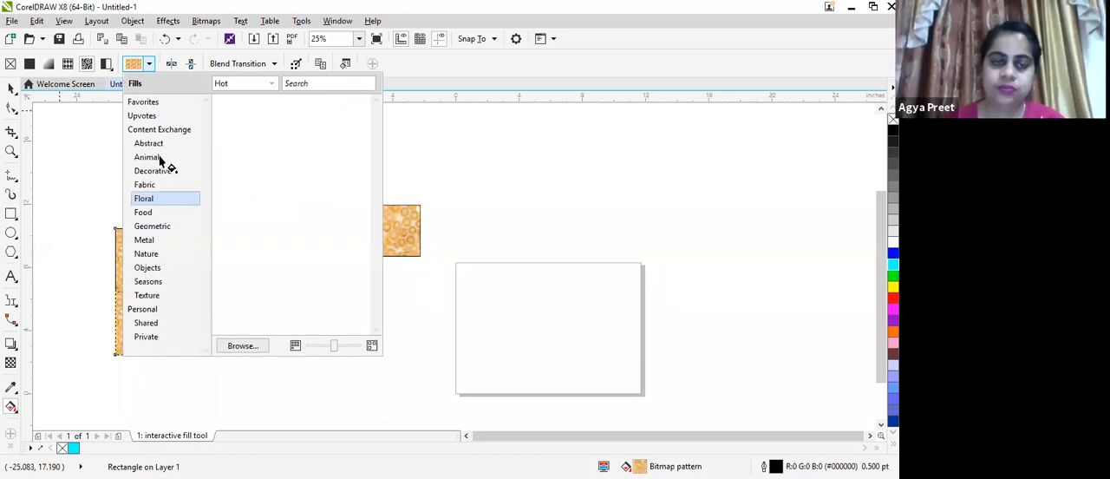
left_click(111, 104)
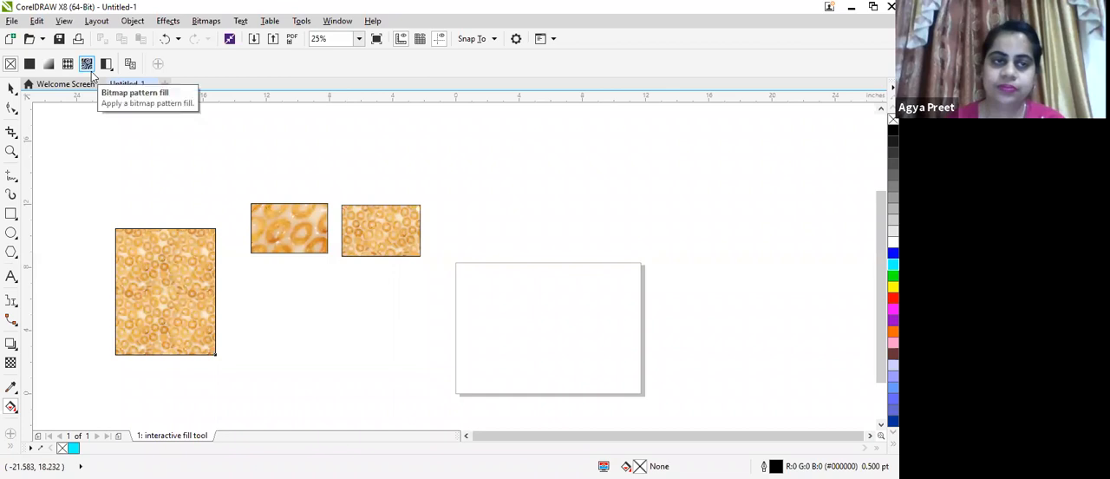
left_click(91, 71)
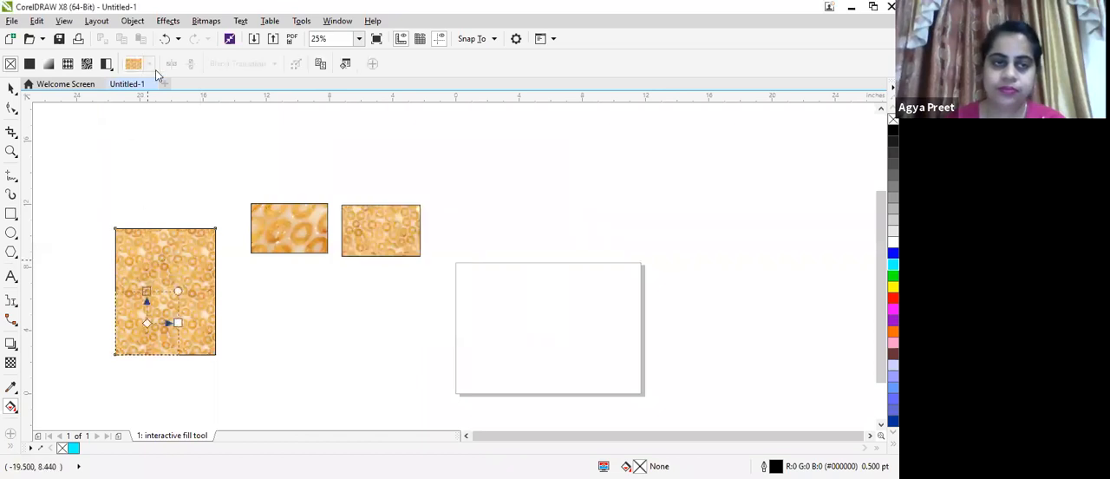
left_click(152, 66)
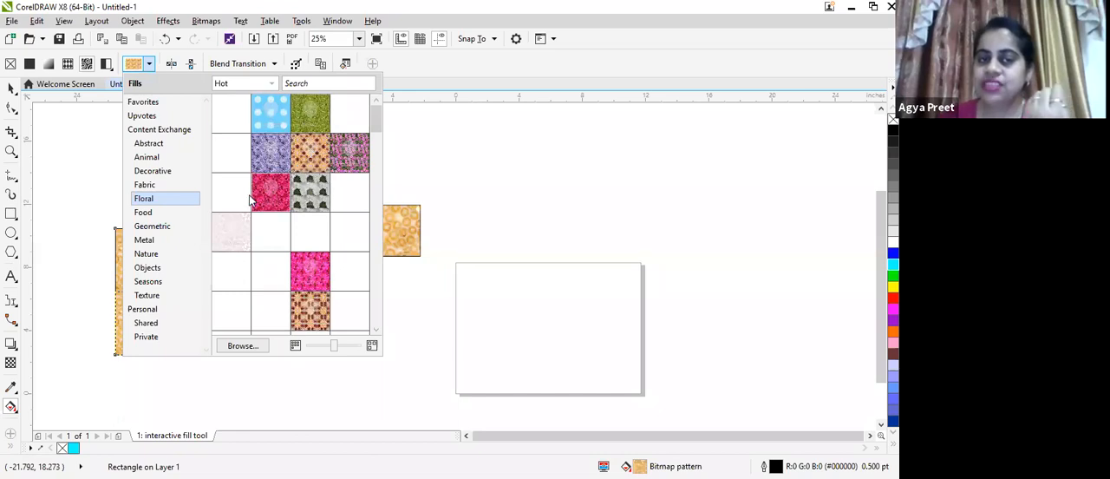
left_click(169, 155)
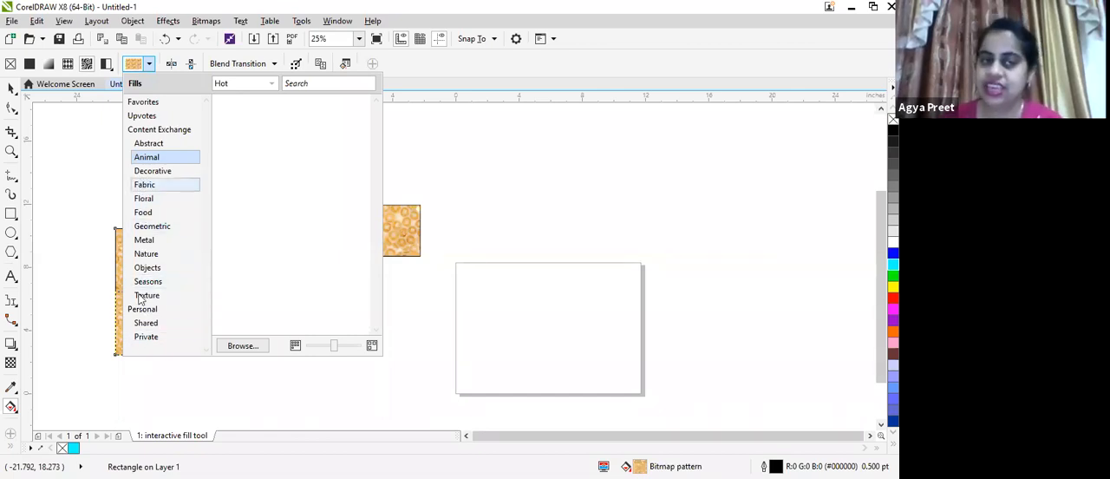
left_click(147, 201)
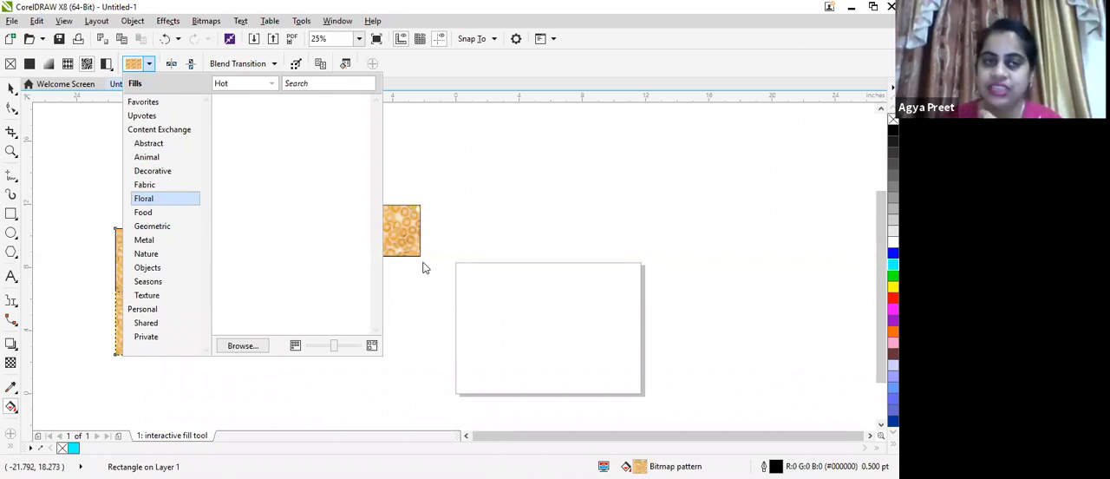
left_click(467, 225)
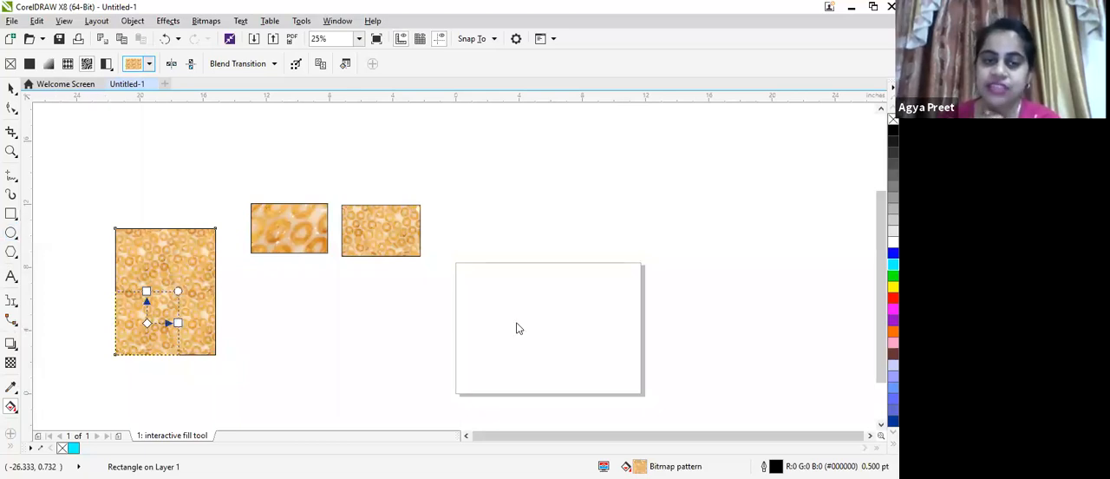
Draw a rectangle across the page's lower-left part and fill it with the maple leaf two-color pattern, using red #E04848 as front color
key("F6")
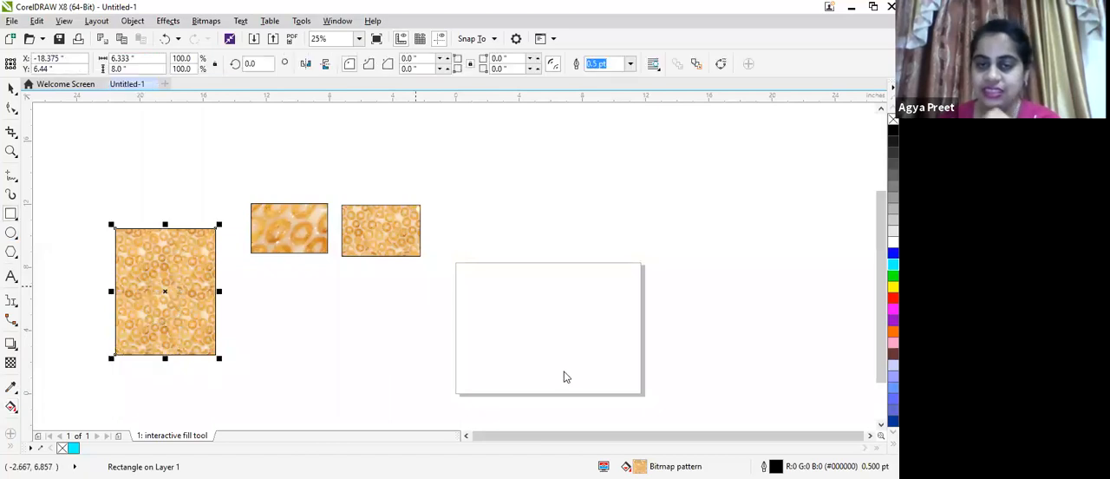
mouse_move(415, 286)
left_mouse_down()
mouse_move(562, 365)
mouse_move(580, 395)
left_mouse_up()
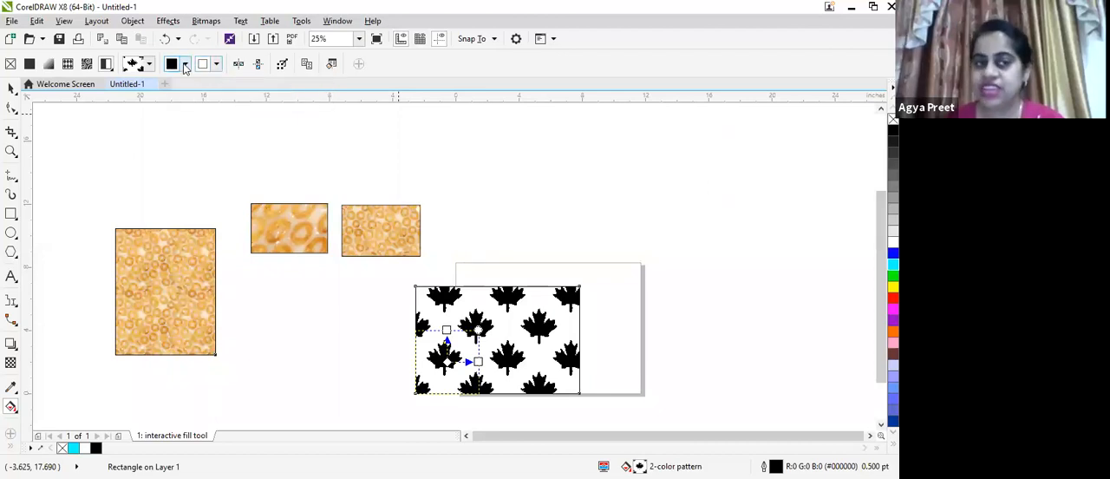
left_click(185, 67)
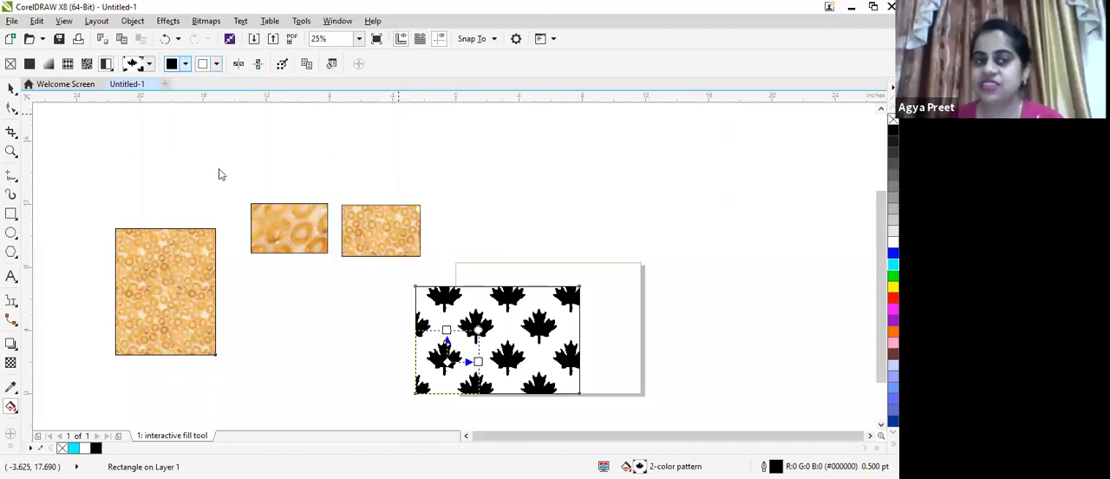
left_click(225, 142)
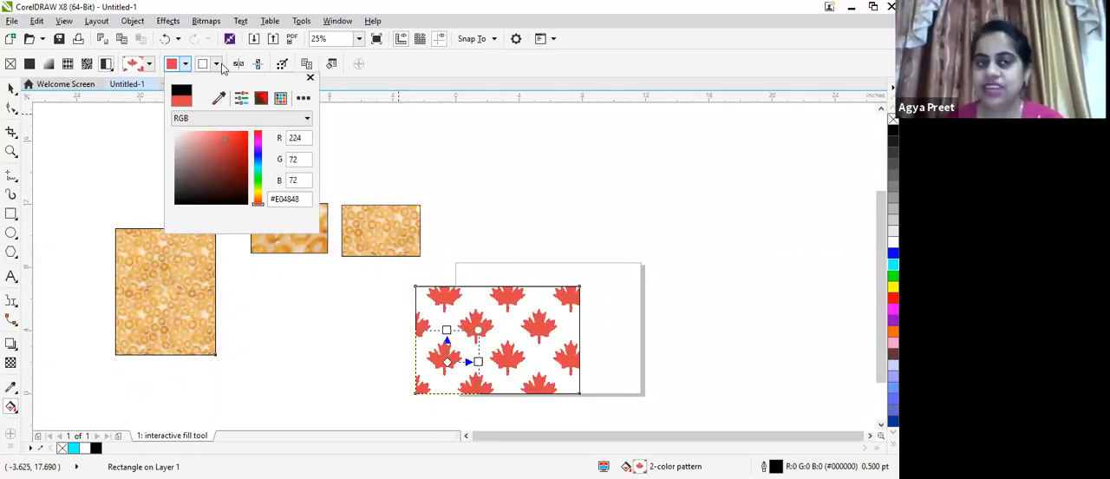
Set the maple leaf pattern's background color to turquoise
left_click(223, 71)
left_click(218, 67)
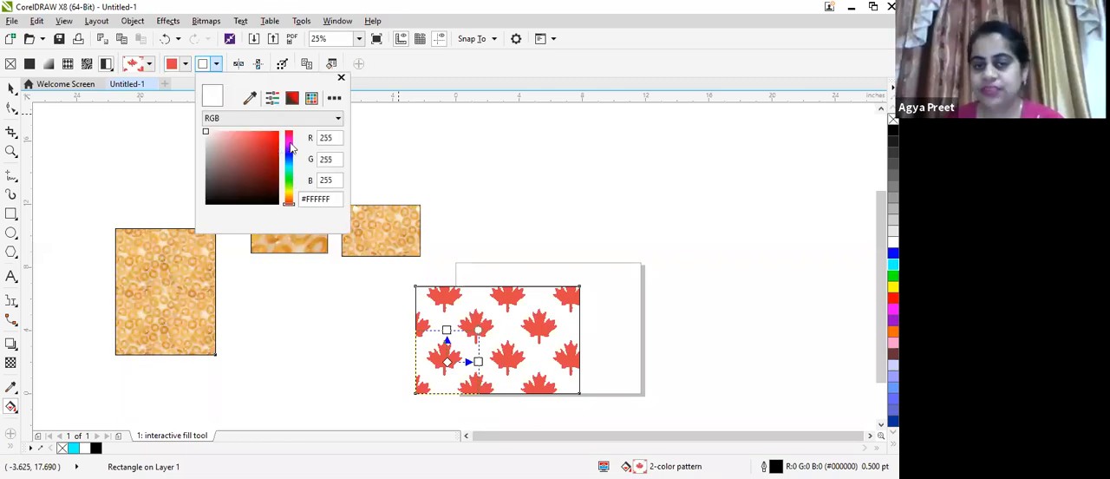
left_click(289, 168)
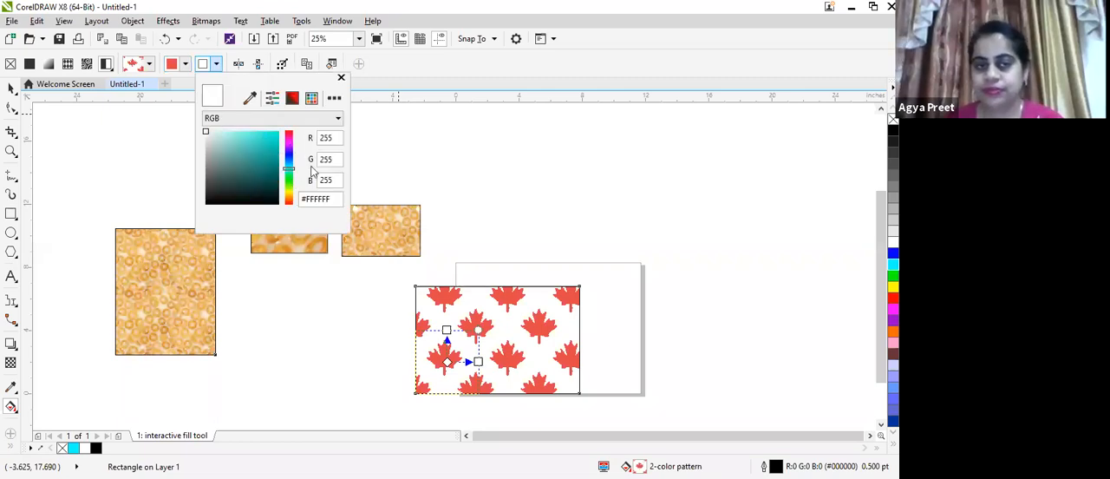
left_click(268, 145)
left_click(418, 181)
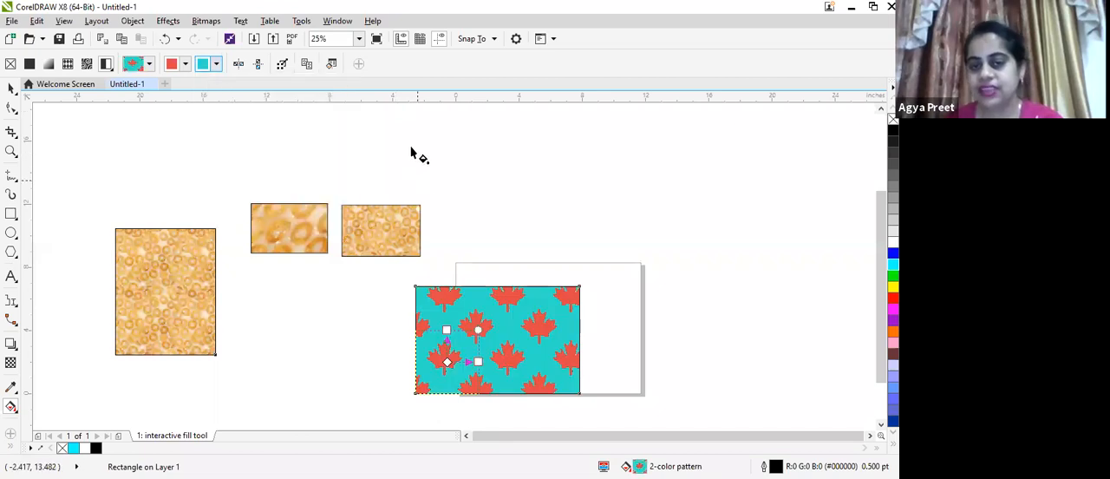
Draw a rectangle about 10 by 6.3 inches just above the page and fill it with the diagonal stripe two-color pattern
left_click(11, 213)
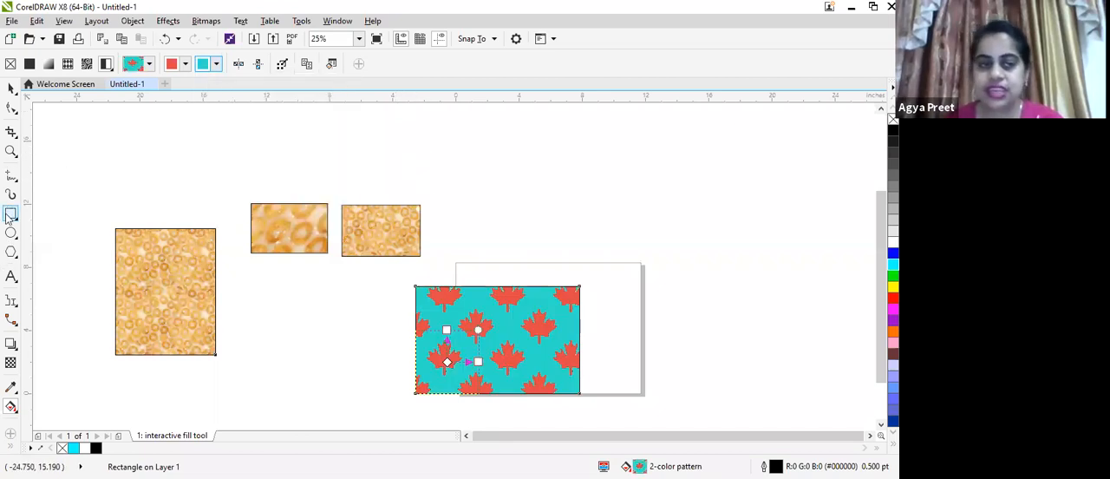
left_click_drag(453, 153, 611, 252)
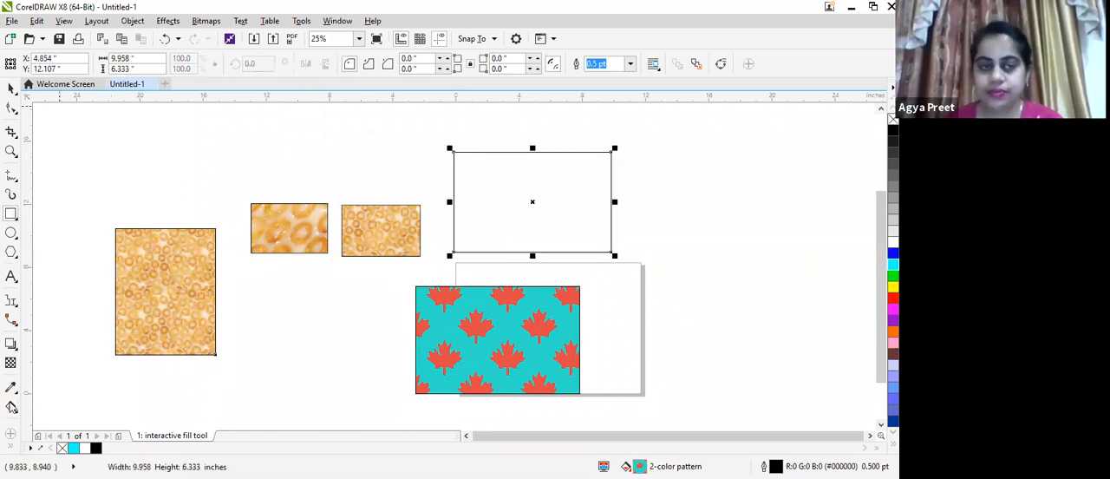
left_click(12, 406)
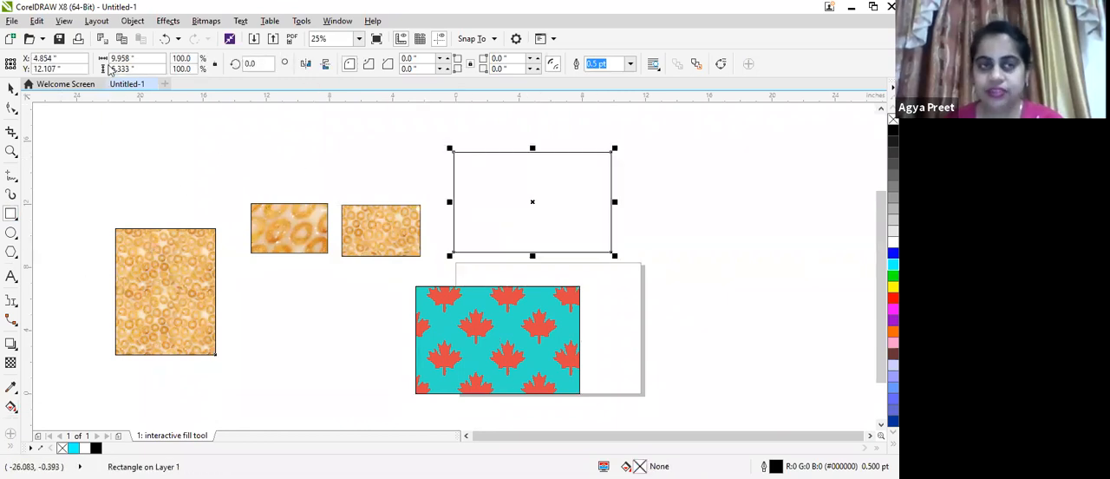
left_click(106, 64)
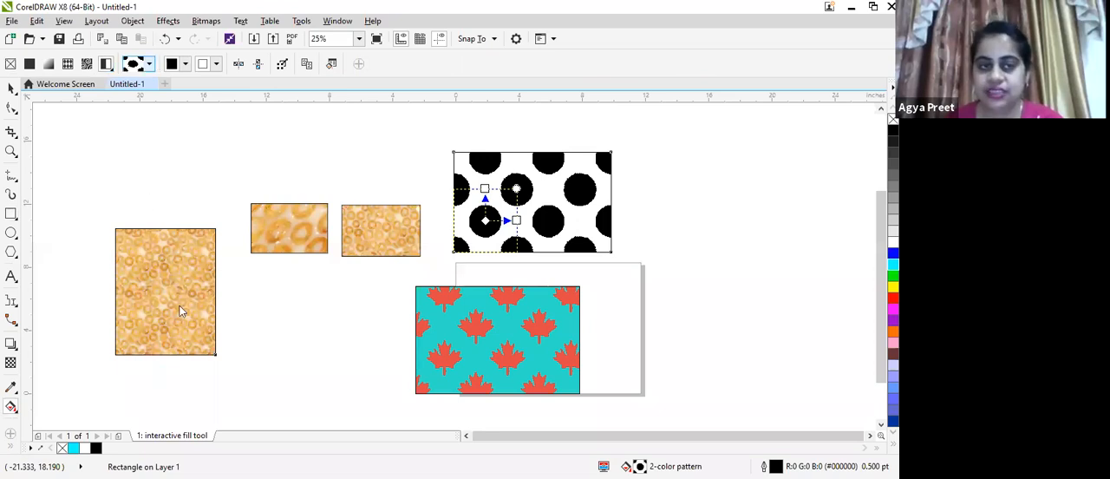
left_click(149, 63)
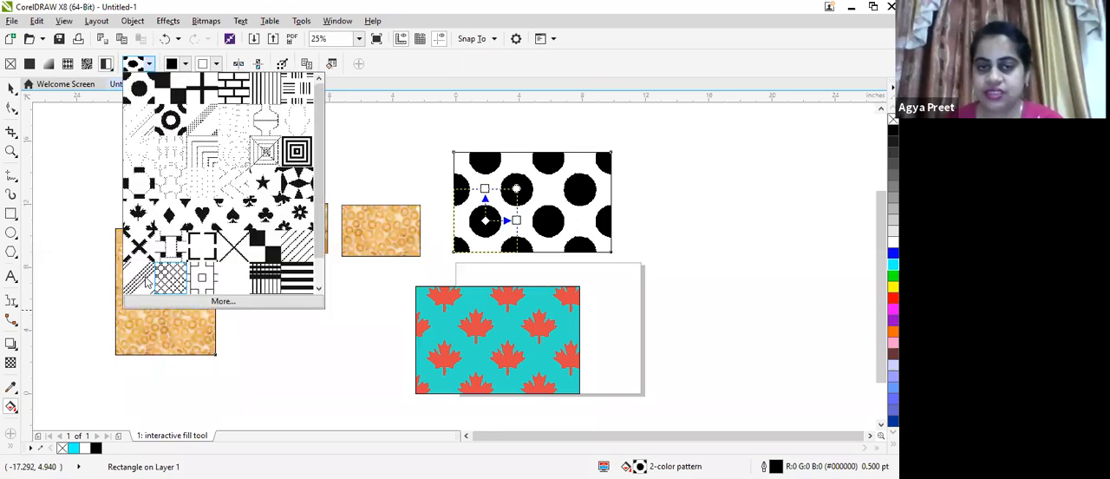
left_click(164, 143)
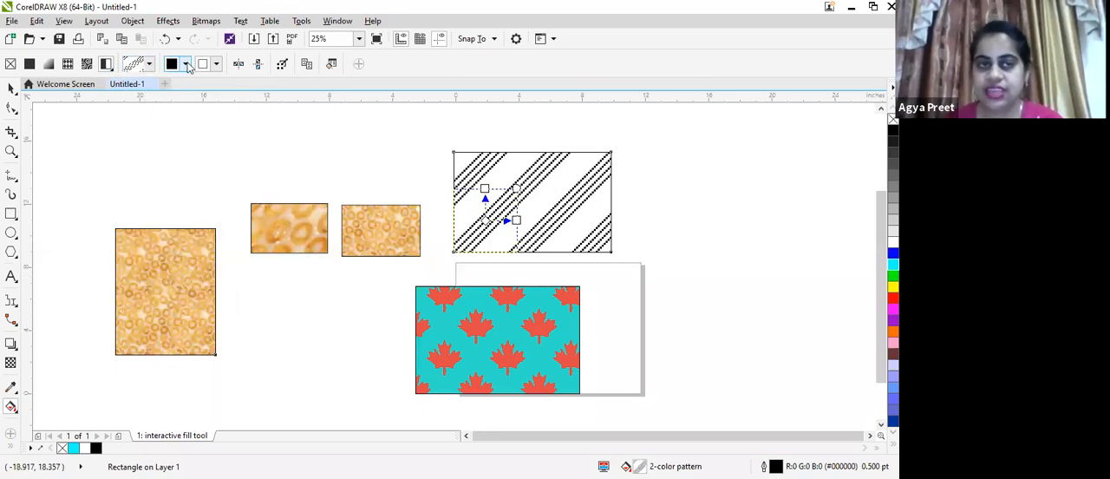
Set the stripe pattern's front color to blue #4020E0
left_click(184, 63)
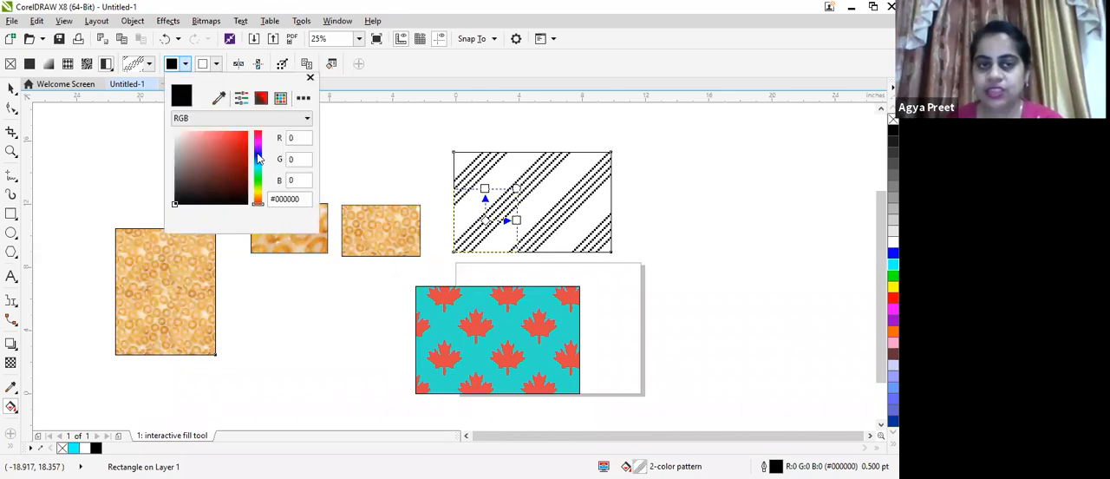
left_click(257, 152)
left_click(237, 139)
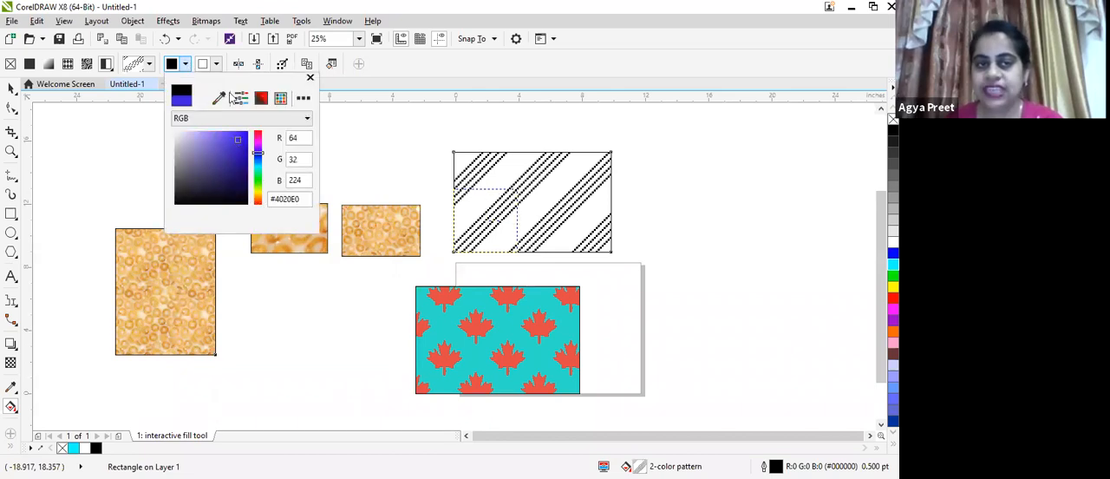
Set the stripe pattern's background color to pink #E69898
left_click(216, 67)
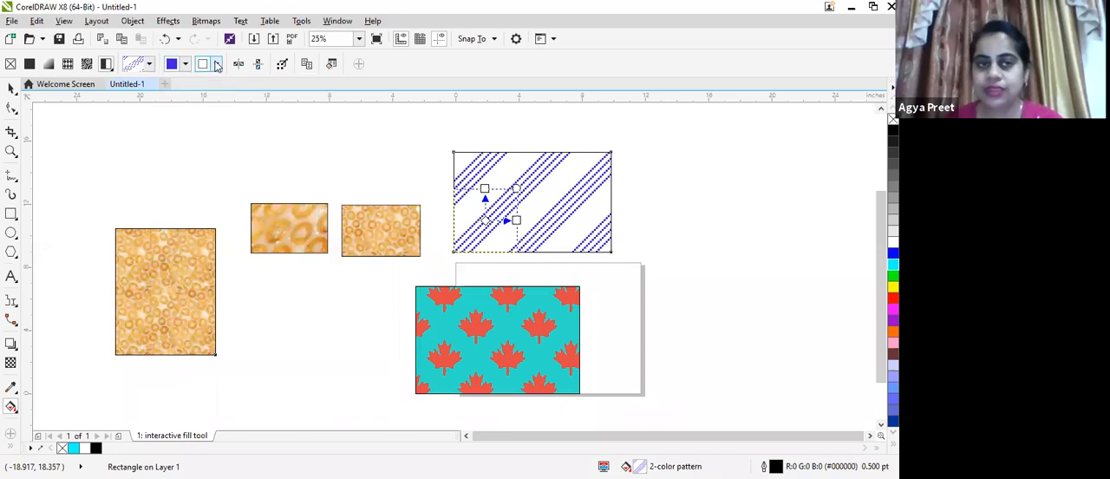
left_click(217, 67)
left_click(216, 67)
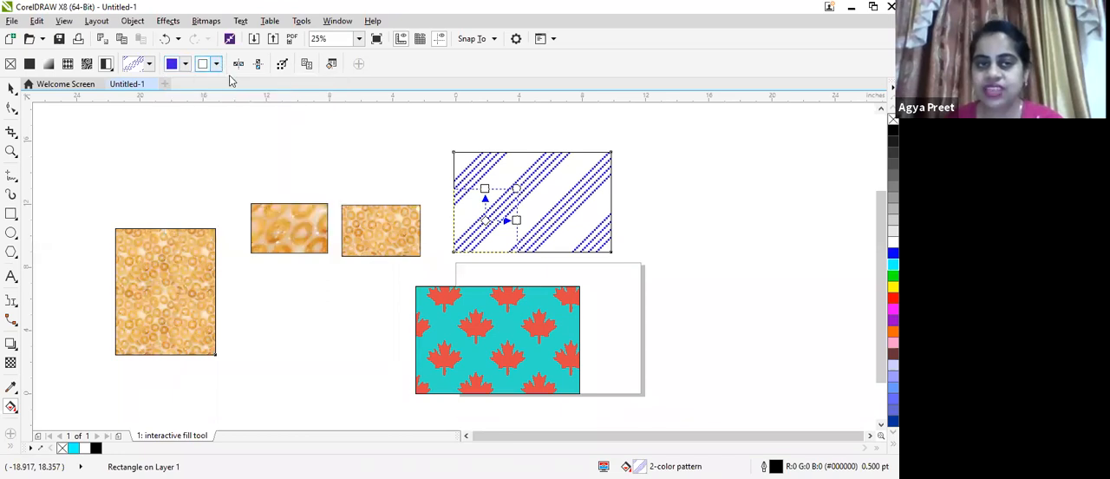
left_click(217, 67)
left_click(231, 138)
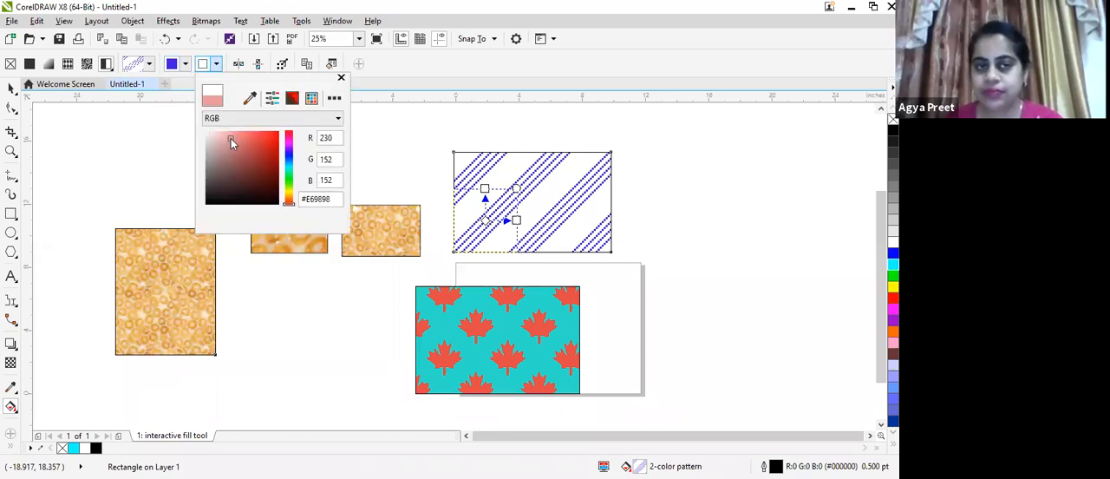
left_click(633, 191)
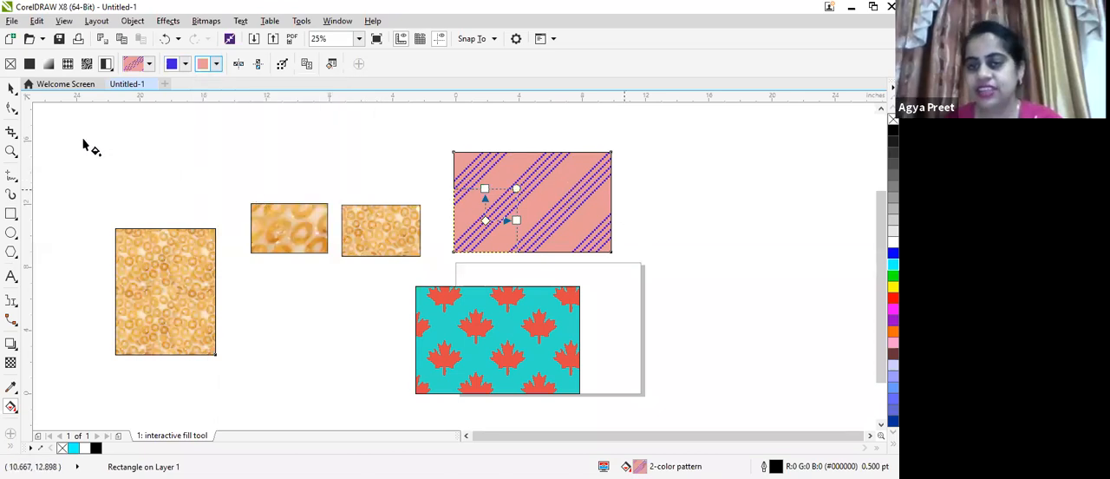
Move the striped rectangle into the empty area between the tall bitmap-filled rectangle and the maple leaf rectangle
left_click(10, 90)
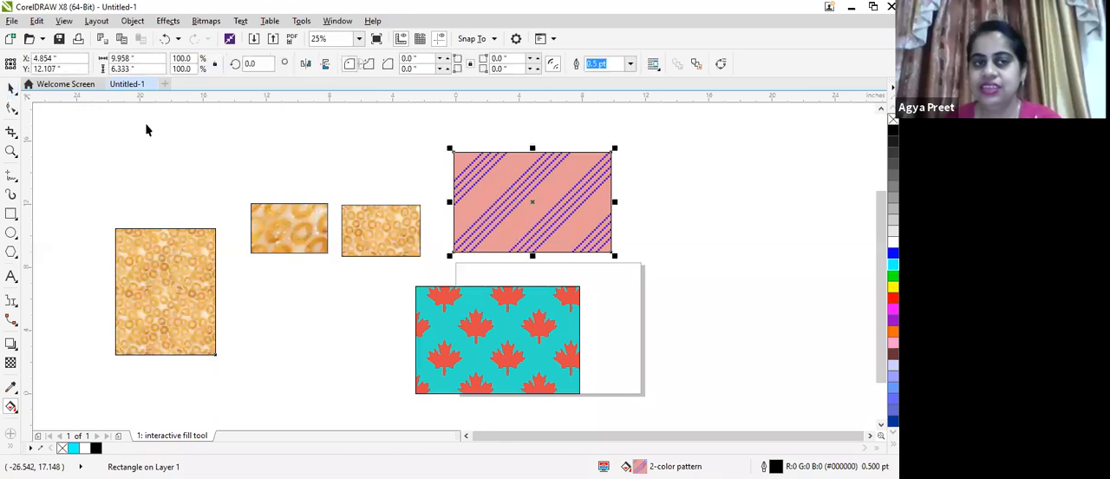
left_click_drag(534, 201, 314, 333)
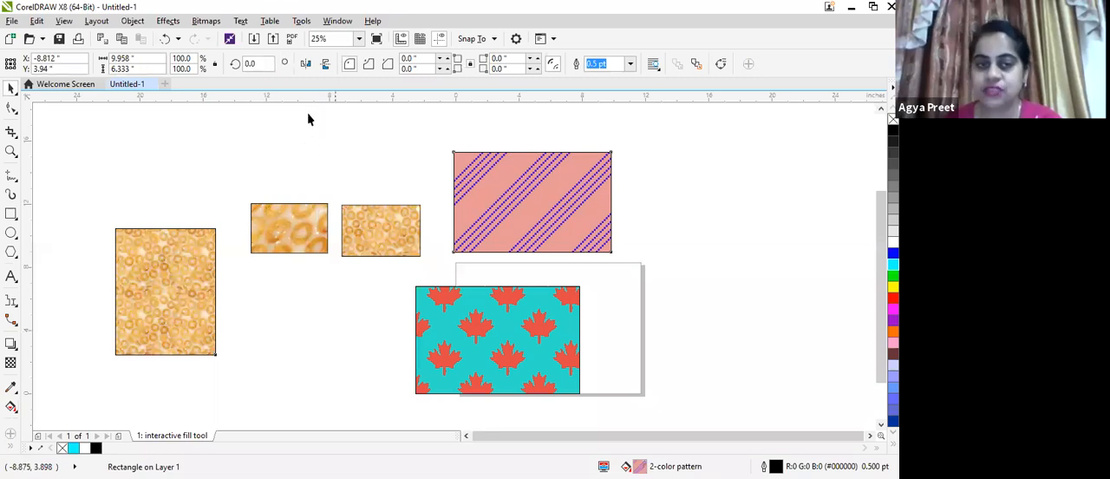
Select the filled rectangles on and around the page together and stretch the selection horizontally to about 84.8 inches wide
scroll(313, 144, "down", 1)
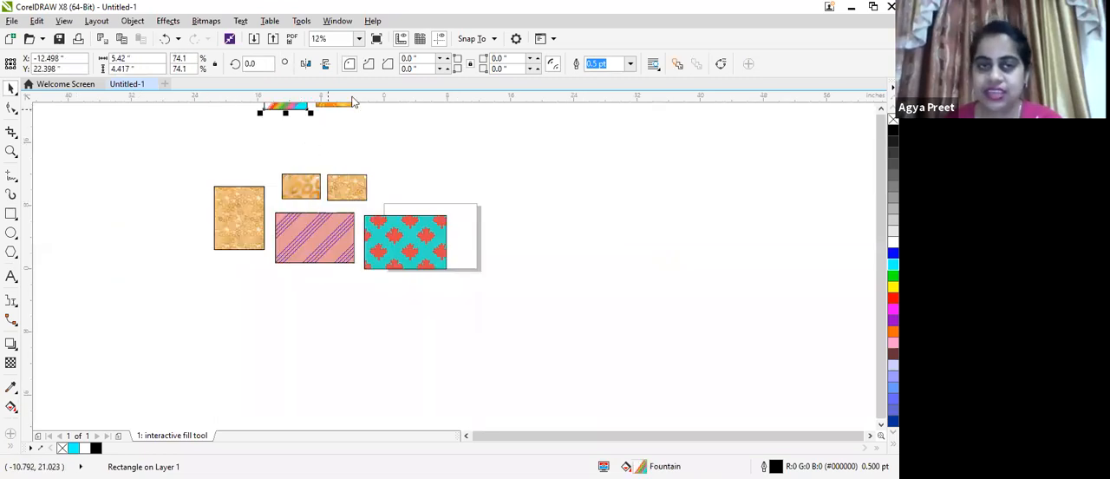
scroll(631, 285, "up", 1)
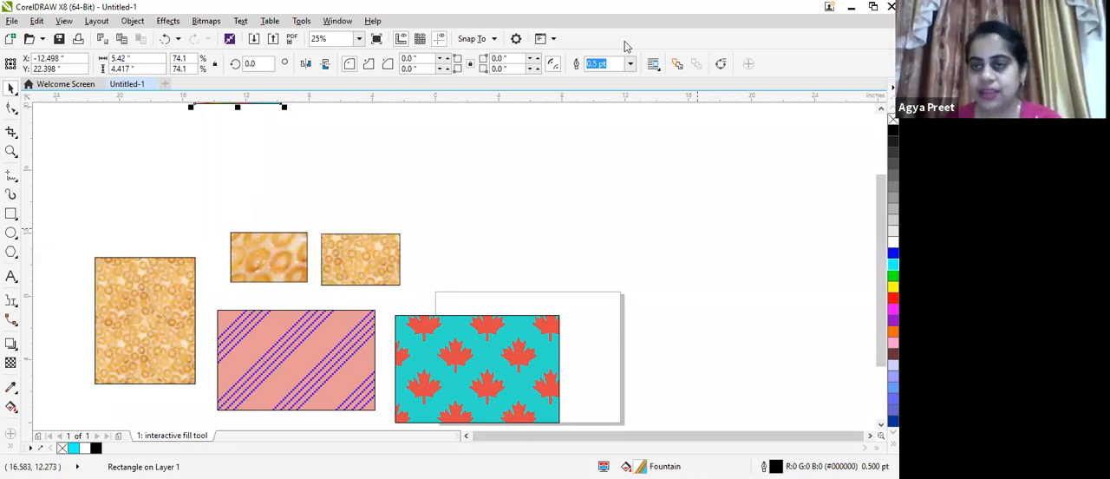
scroll(225, 99, "up", 1)
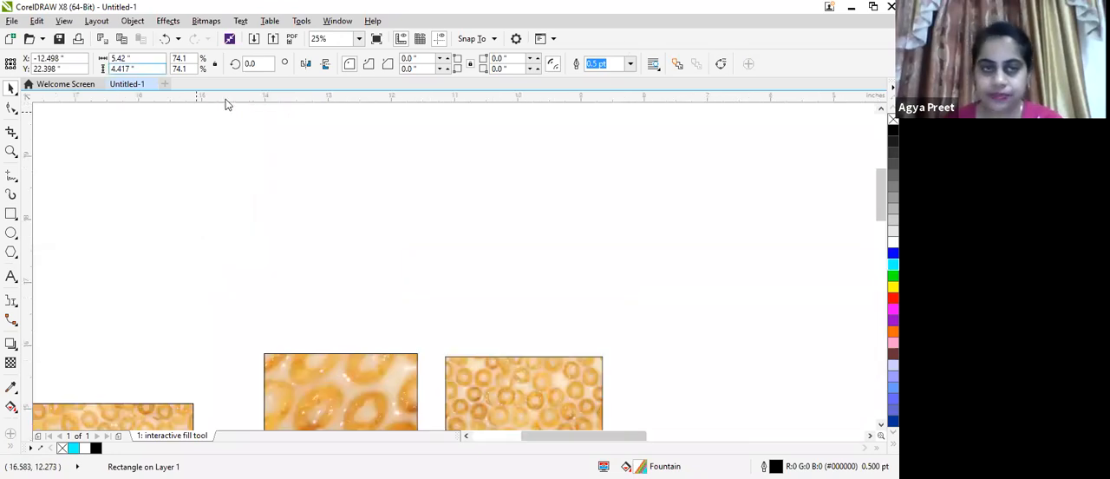
left_click(359, 39)
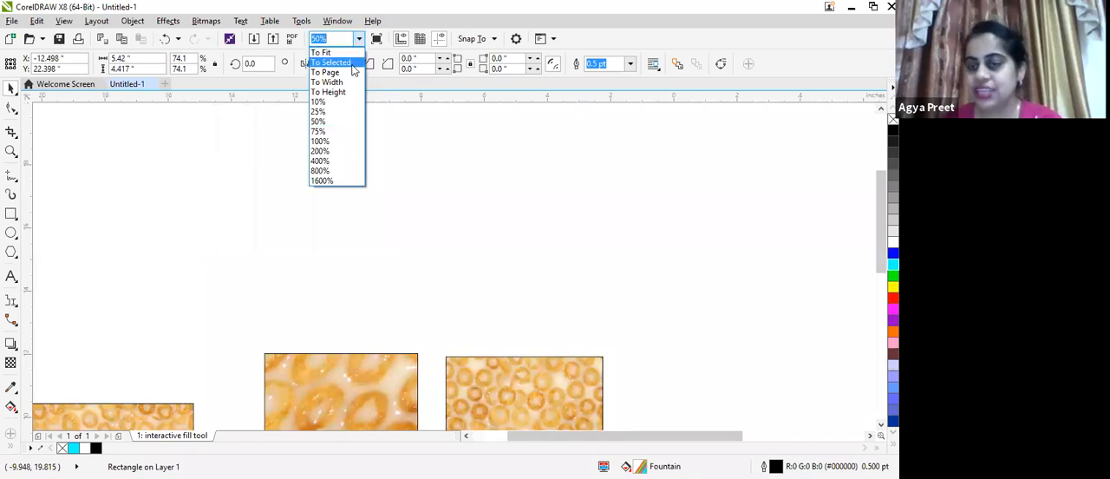
left_click(351, 75)
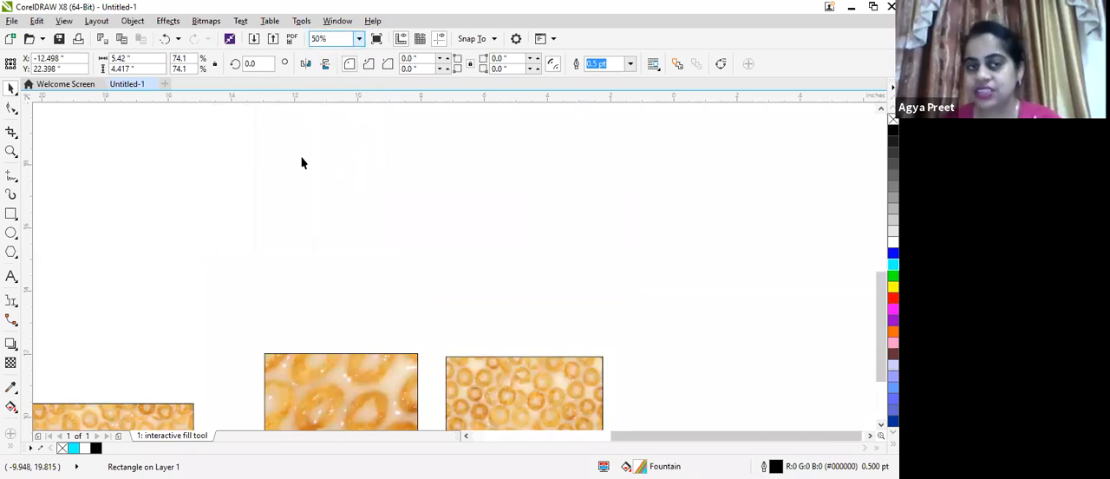
scroll(302, 163, "down", 2)
scroll(301, 163, "up", 1)
scroll(301, 163, "down", 1)
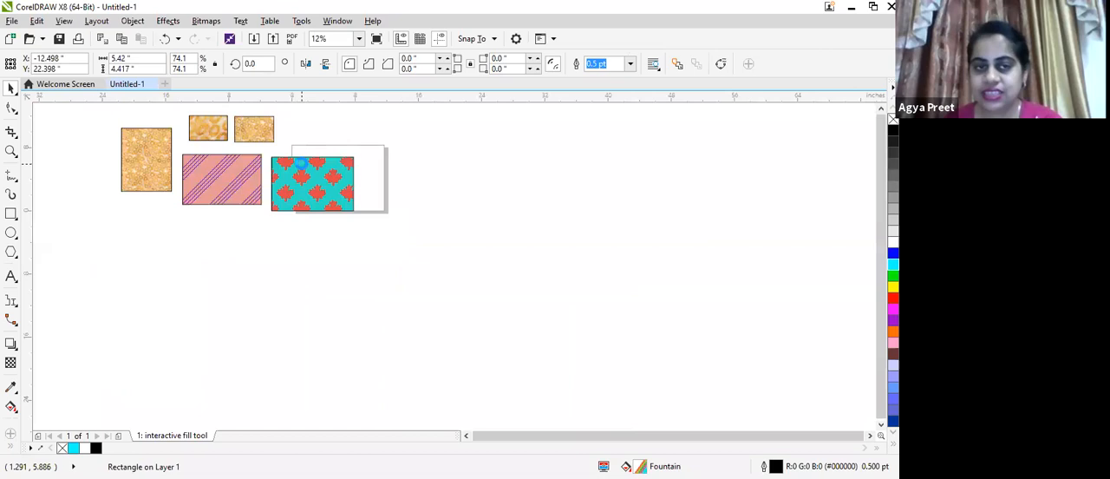
scroll(301, 163, "down", 2)
left_click_drag(246, 113, 375, 270)
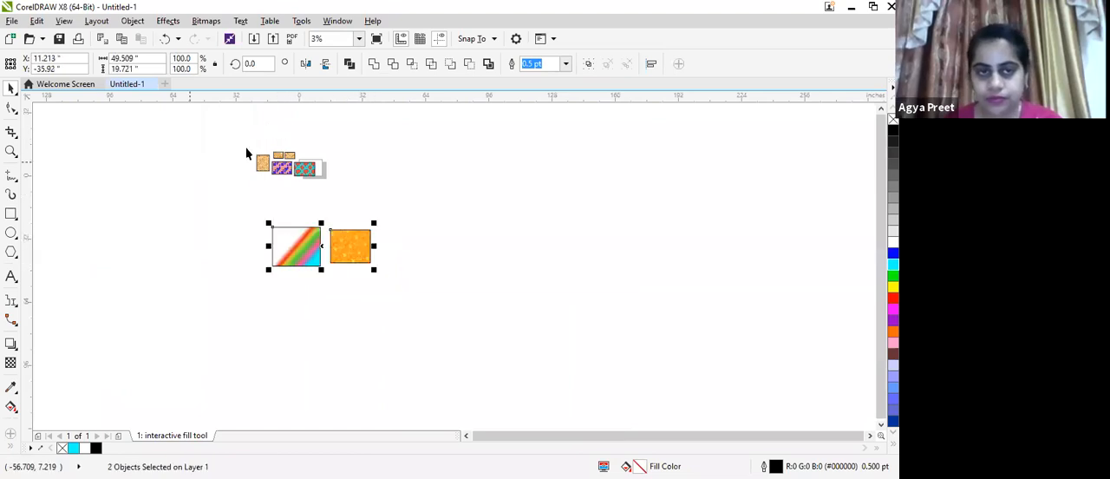
left_click_drag(234, 136, 387, 273)
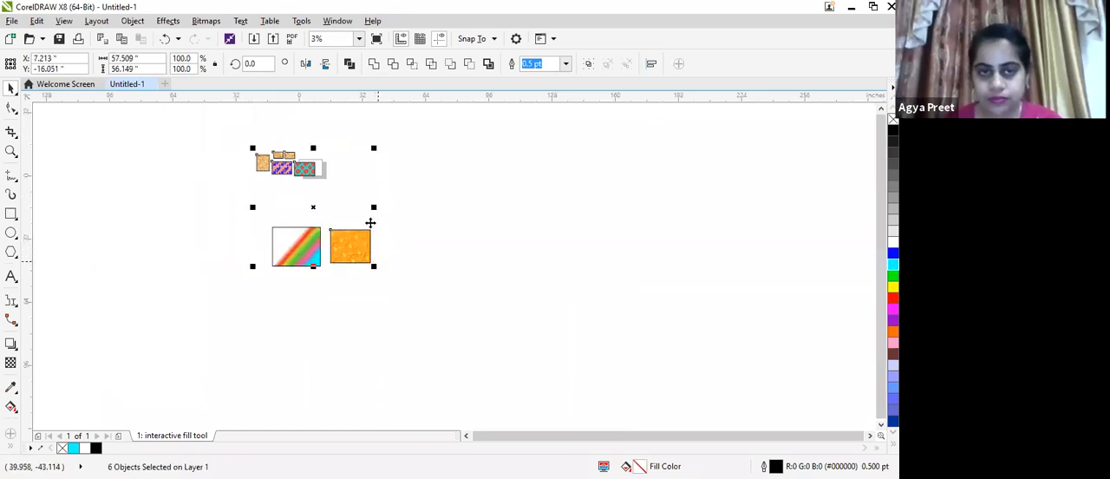
left_click_drag(413, 218, 417, 227)
left_click(359, 38)
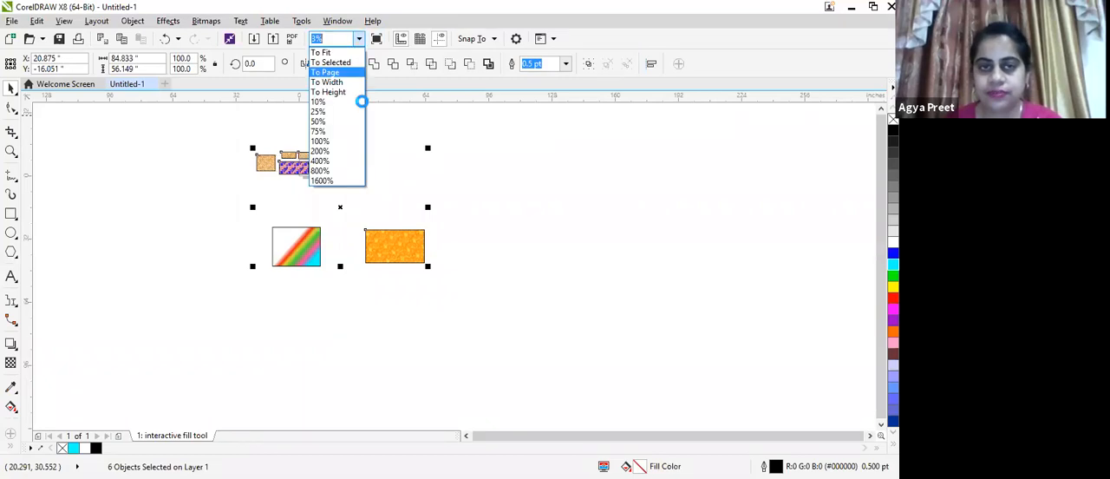
left_click(328, 73)
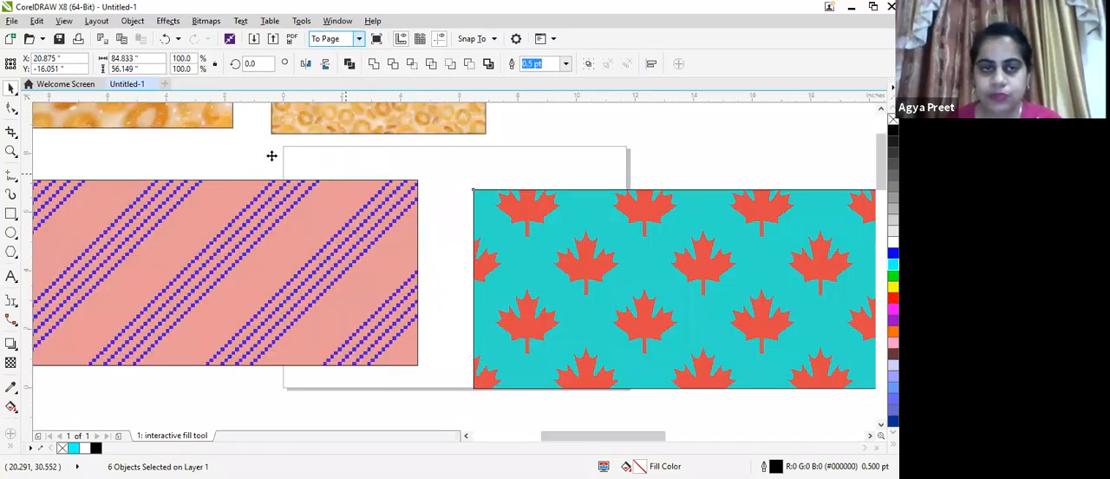
scroll(271, 155, "down", 2)
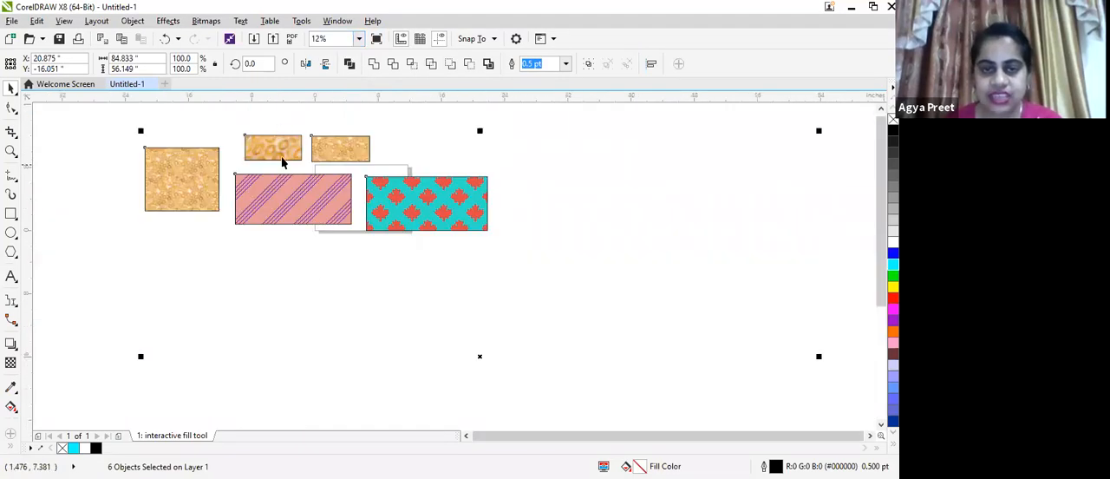
scroll(242, 213, "up", 1)
scroll(250, 187, "down", 2)
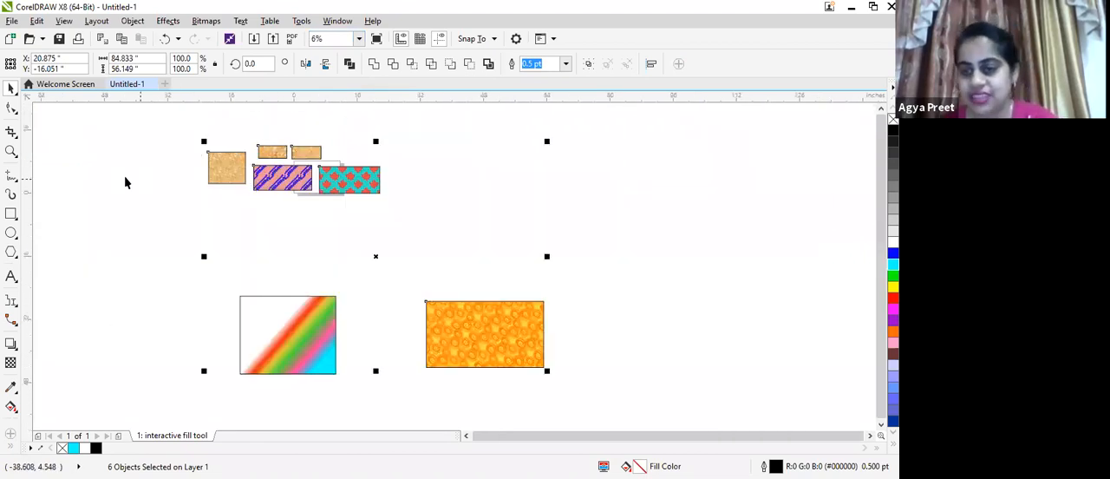
left_click_drag(135, 106, 578, 406)
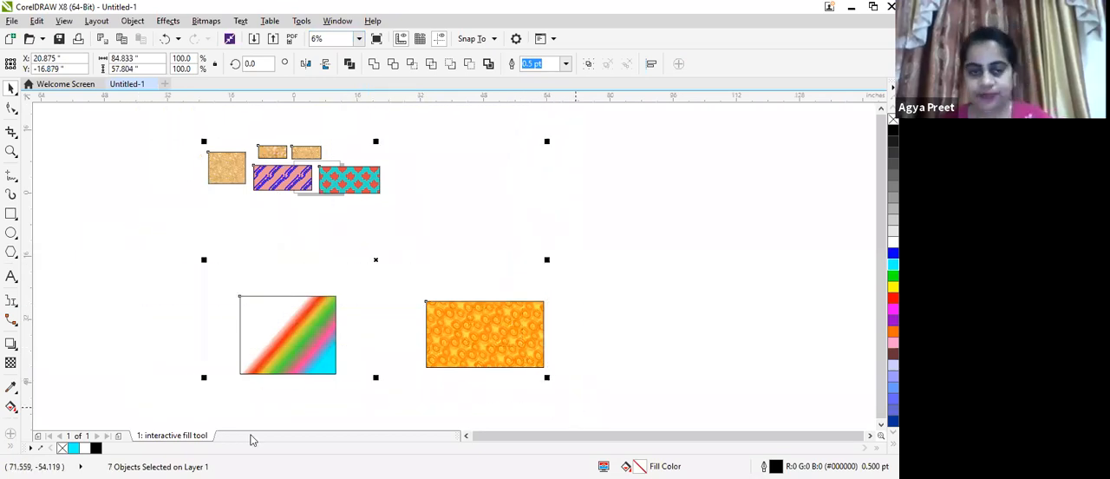
Insert a new page after the "interactive fill tool" page
left_click(205, 436)
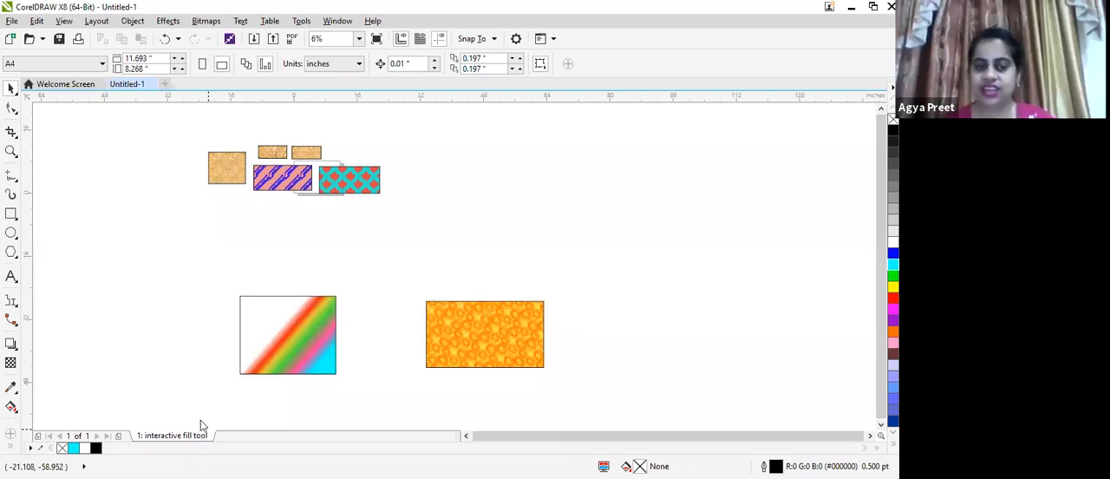
right_click(198, 435)
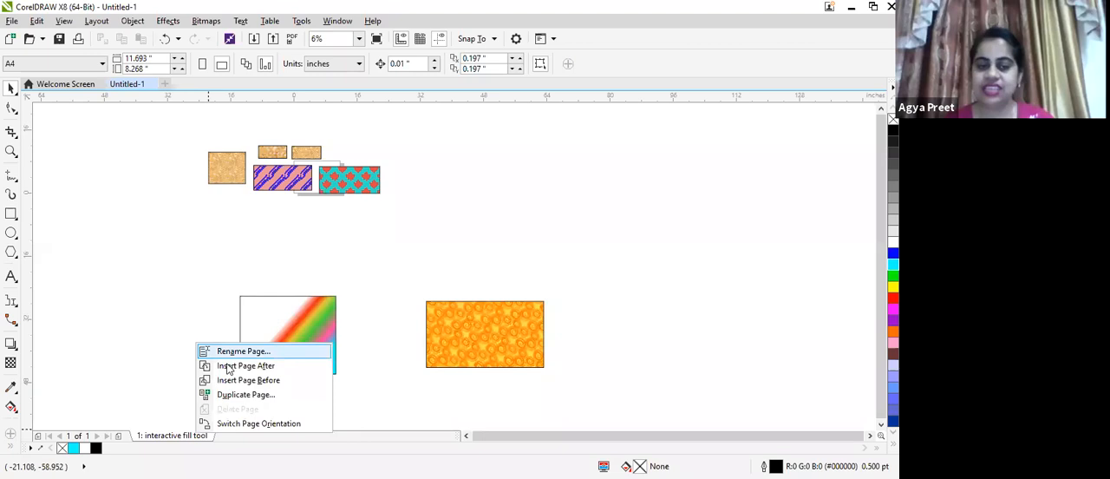
left_click(228, 365)
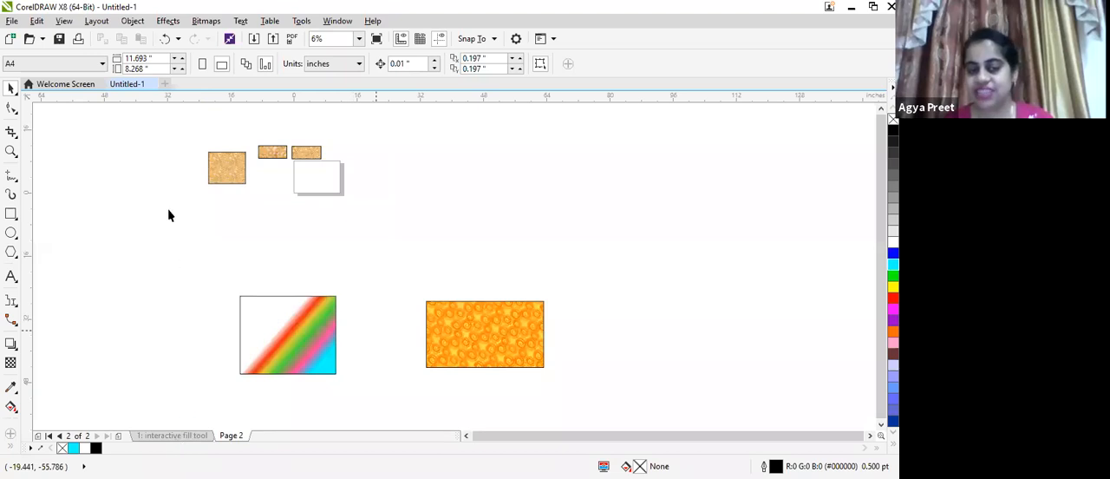
Return to the first page and shrink the five patterned rectangles around it to about 10.8 inches wide, placing them inside the page
left_click_drag(422, 243, 420, 242)
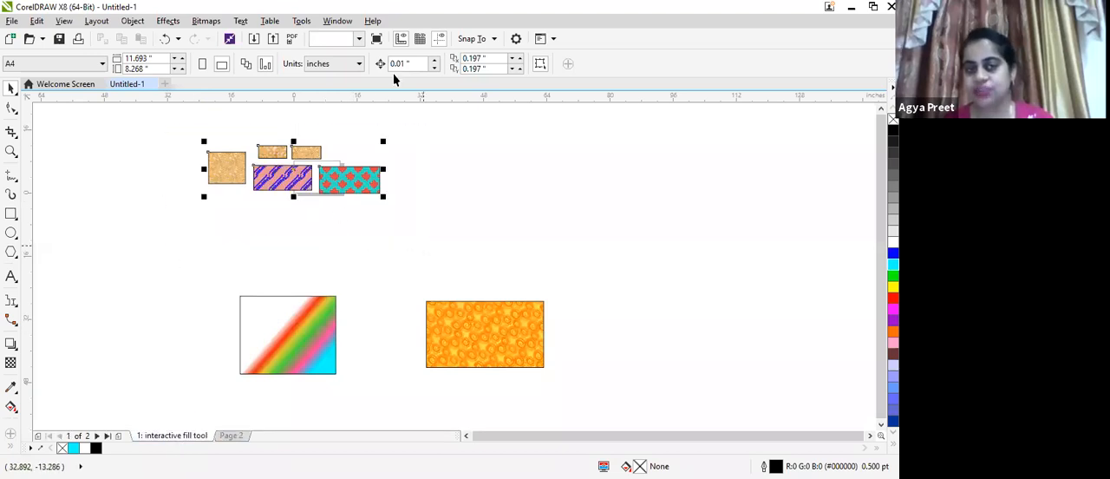
left_click_drag(347, 183, 318, 171)
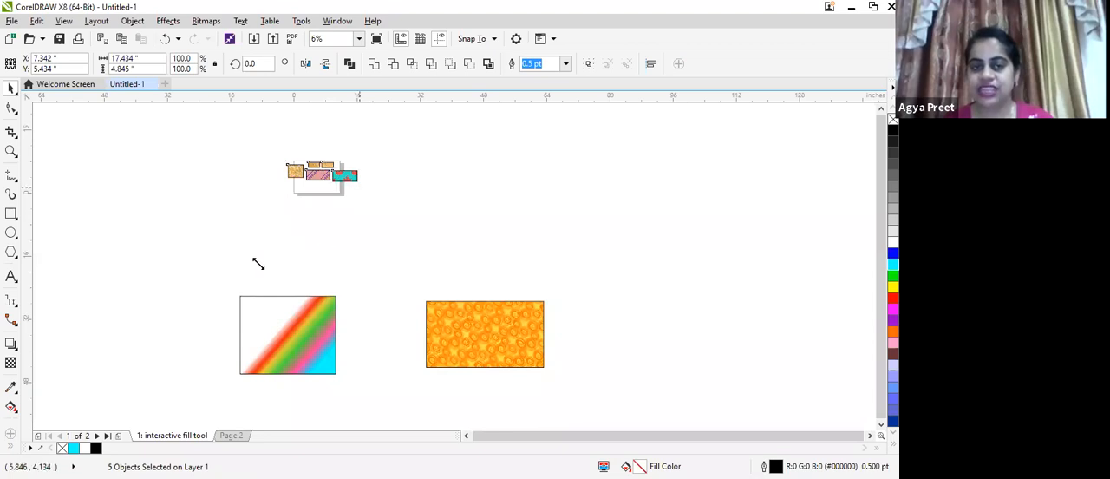
Shrink the rainbow fountain-filled and orange patterned rectangles together and move them onto the page below the other rectangles
left_click_drag(189, 282, 550, 390)
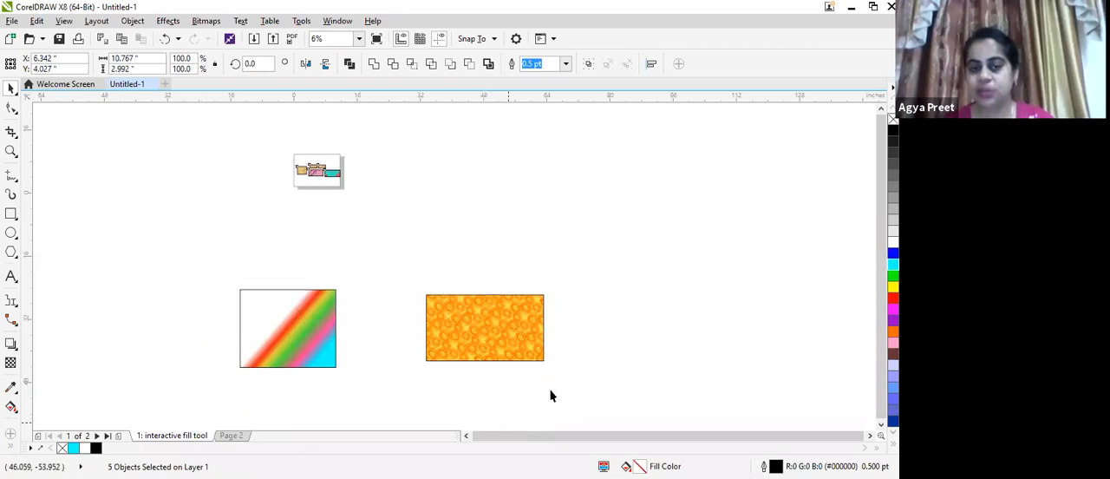
left_click_drag(537, 356, 289, 197)
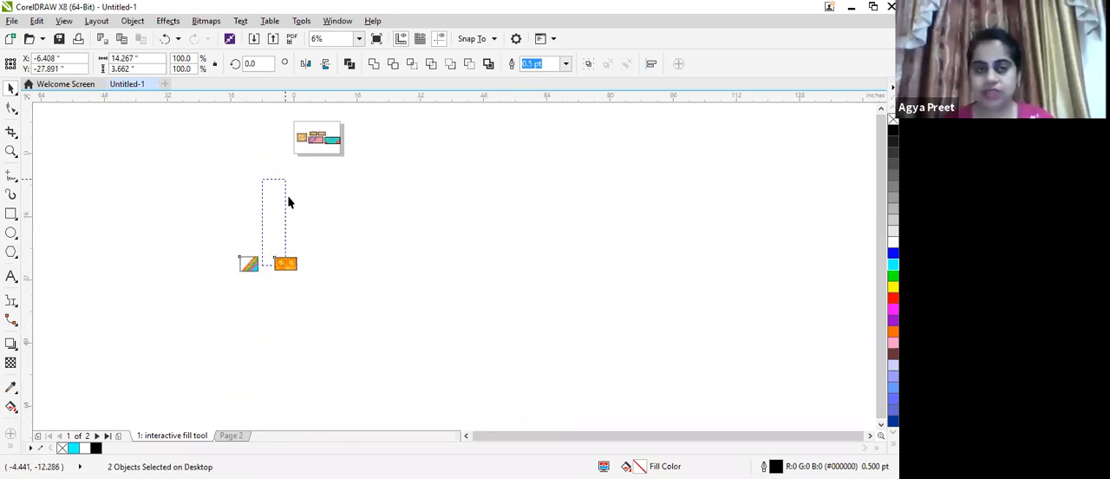
left_click_drag(324, 290, 232, 245)
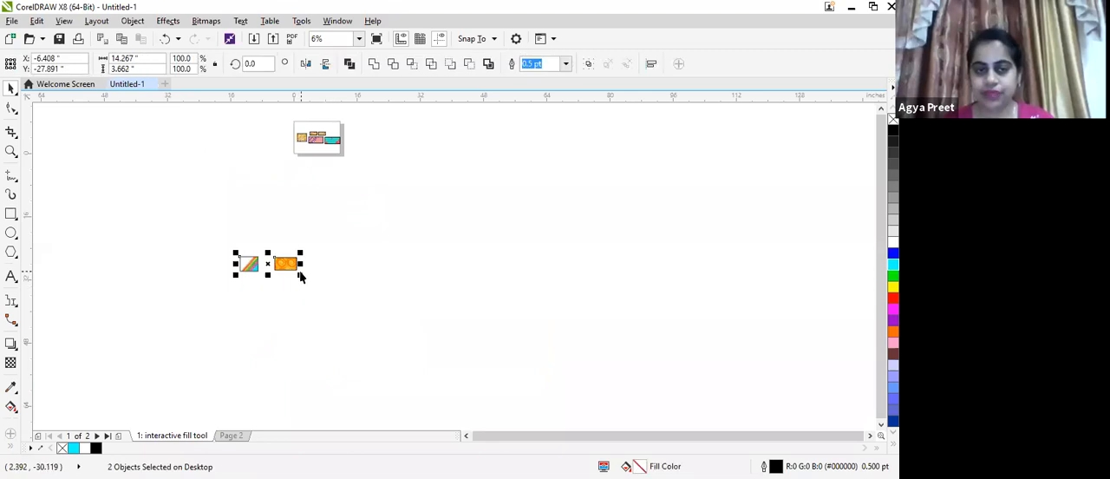
left_click_drag(300, 275, 315, 150)
left_click(245, 299)
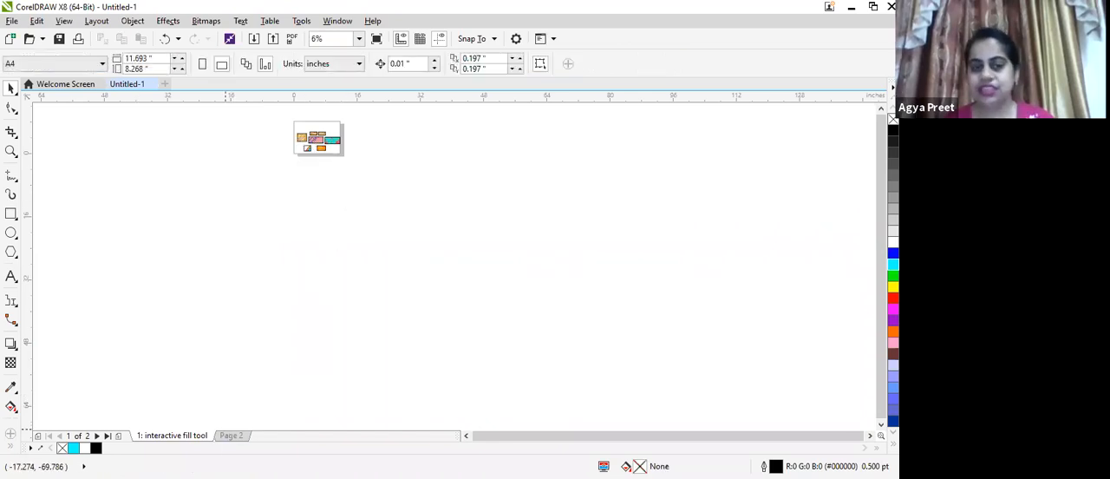
Switch to Page 2 and zoom to fit the whole blank page in view
left_click(232, 436)
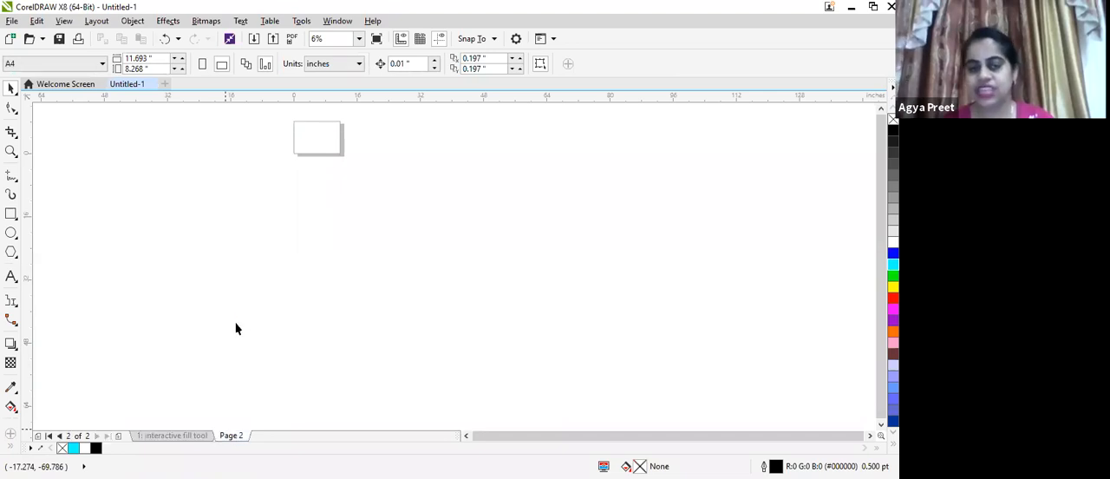
scroll(242, 321, "up", 1)
scroll(322, 86, "down", 1)
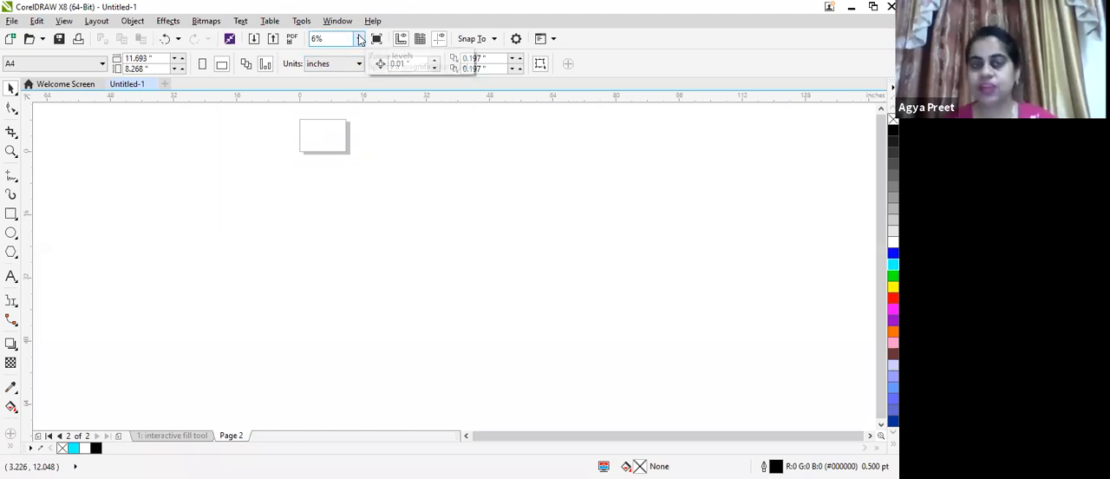
left_click(360, 40)
left_click(352, 67)
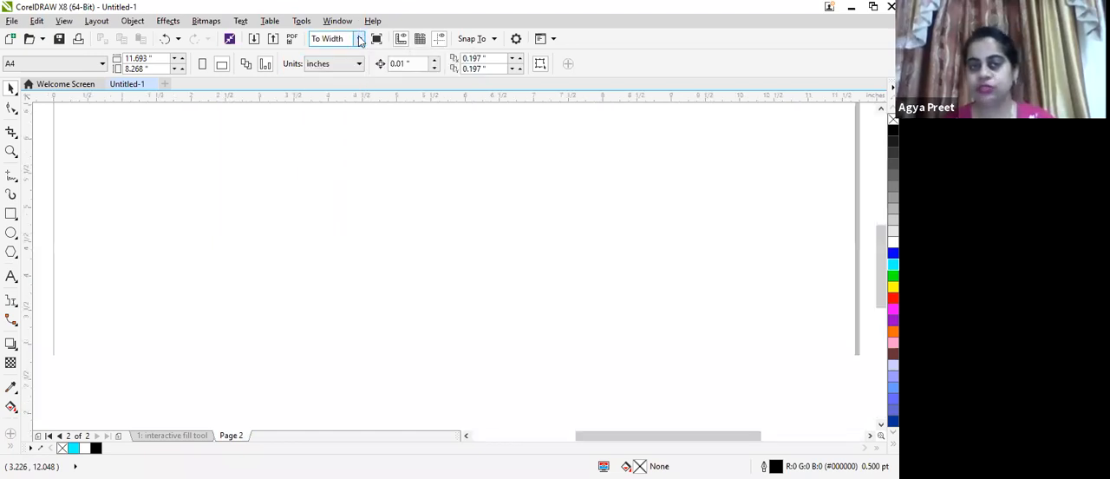
left_click(359, 39)
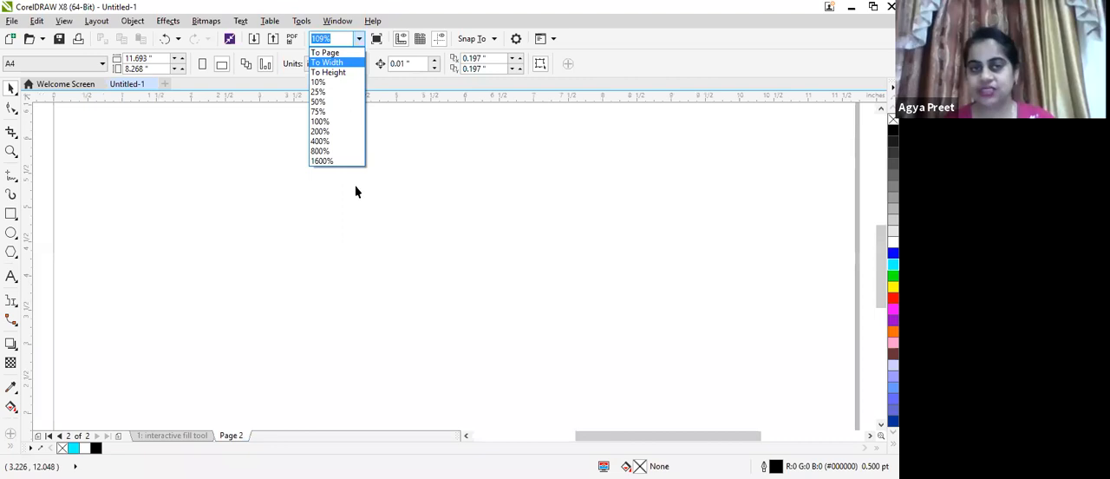
key("Up")
key("Return")
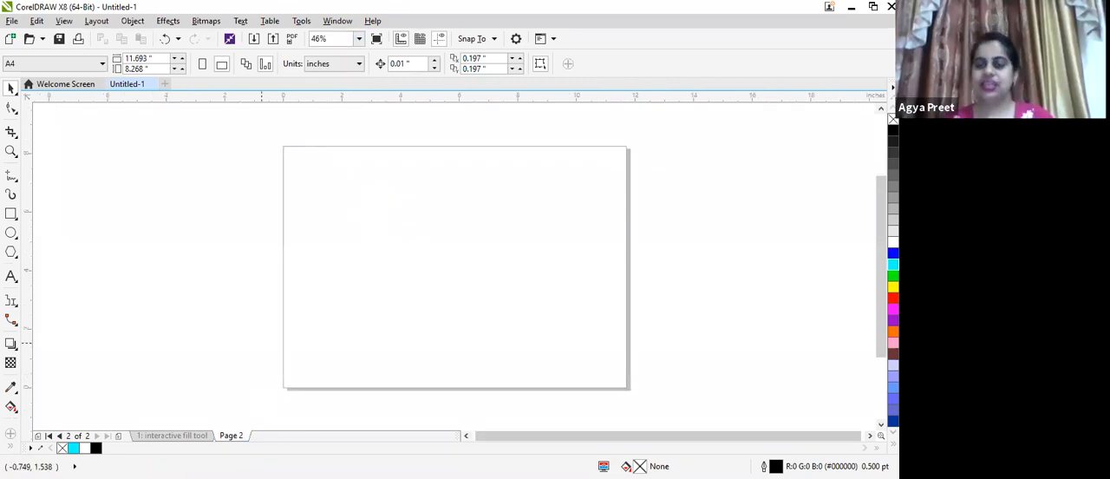
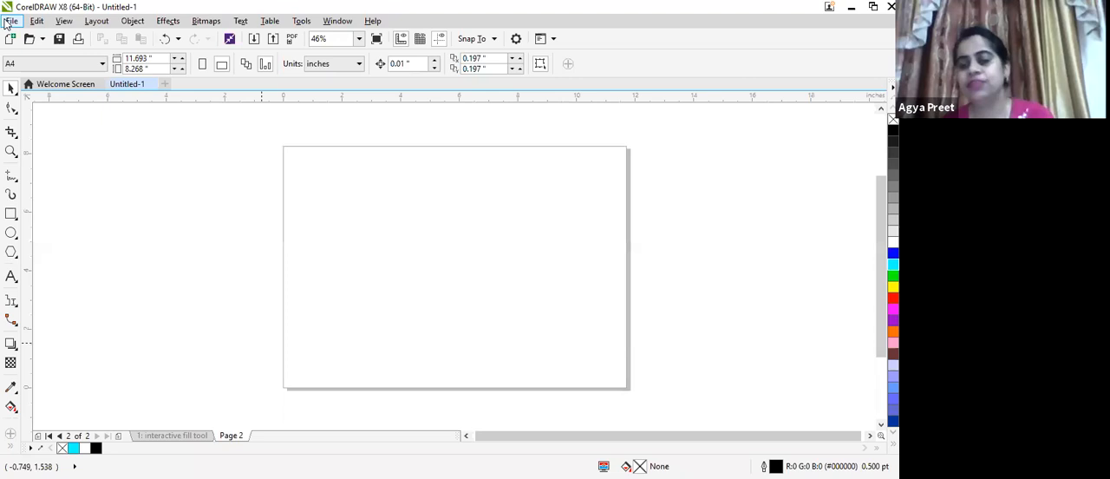
Import hqdefault from the Desktop and place it on Page 2 at about 7.64 by 5.73 inches
key("alt+f")
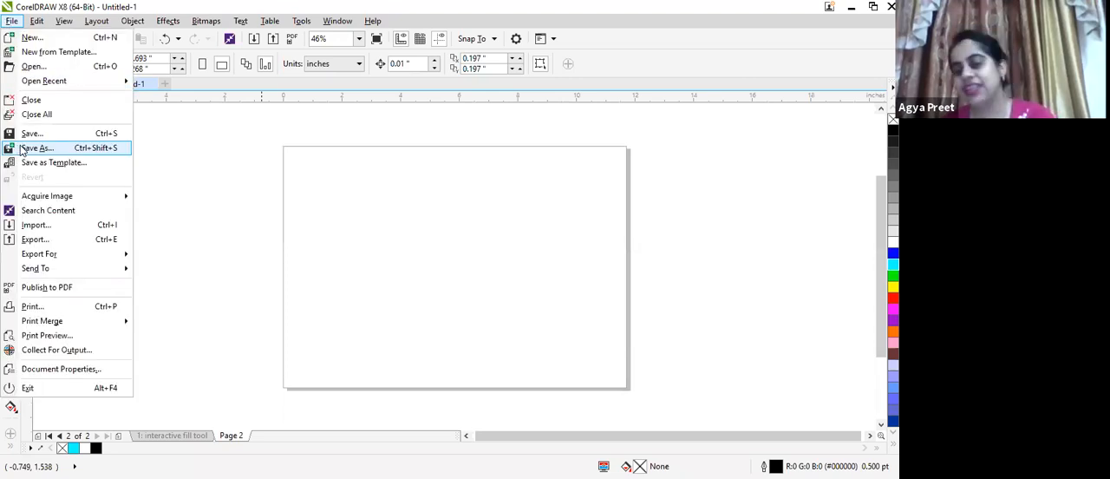
left_click(40, 228)
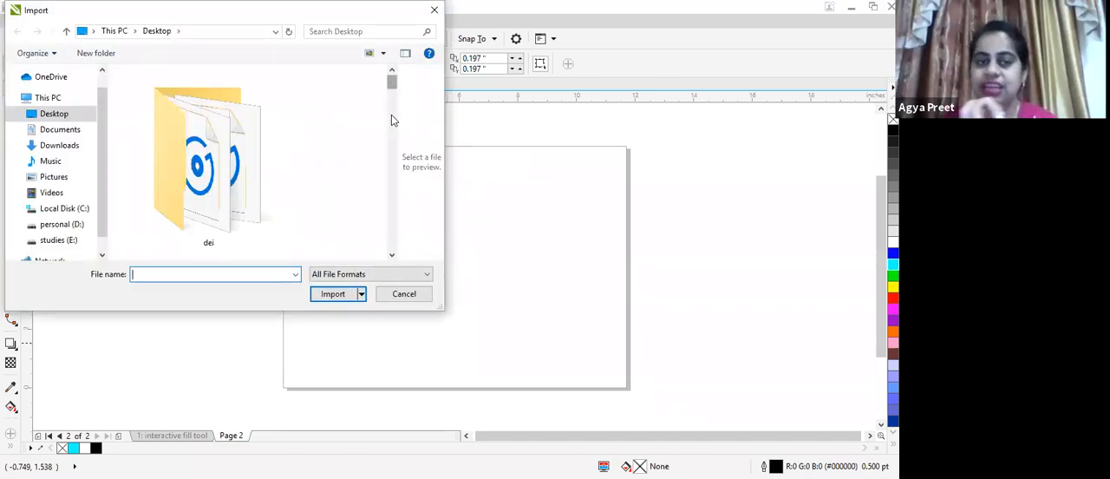
scroll(391, 120, "down", 10)
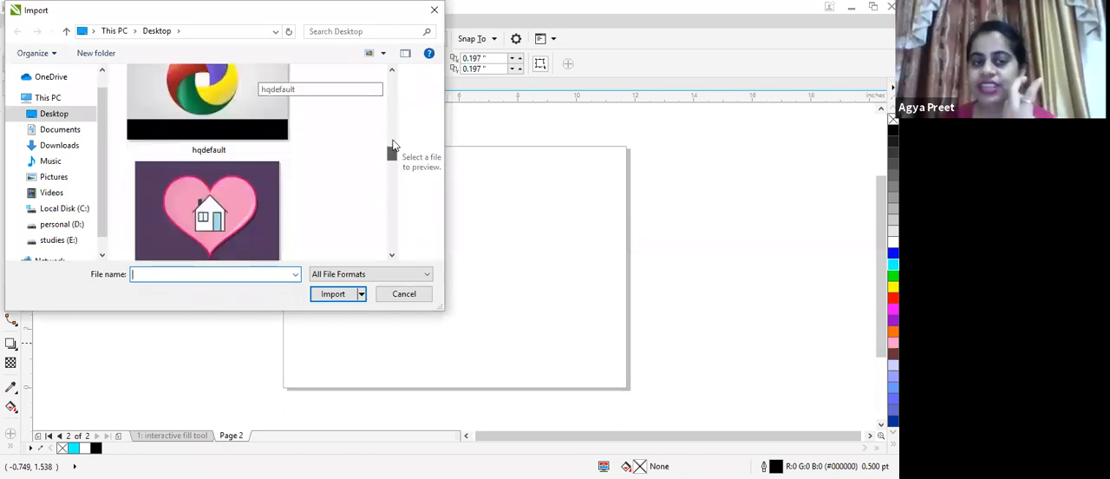
scroll(247, 173, "up", 1)
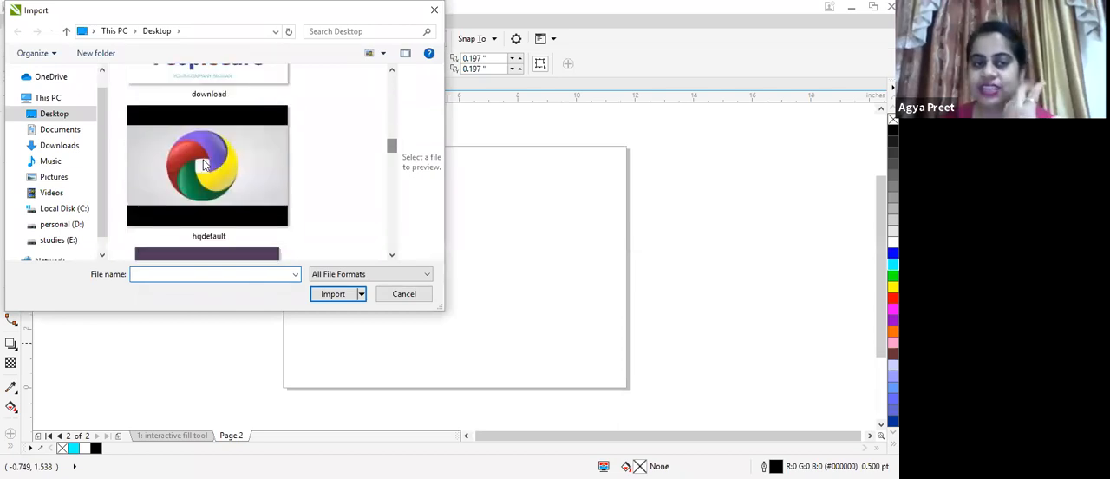
left_click(250, 183)
left_click(330, 297)
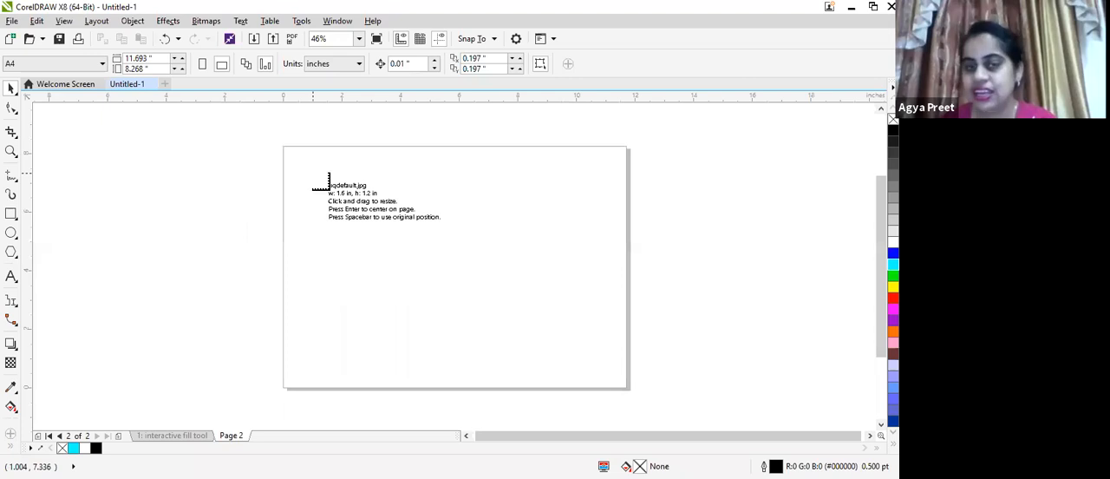
left_click_drag(314, 173, 535, 389)
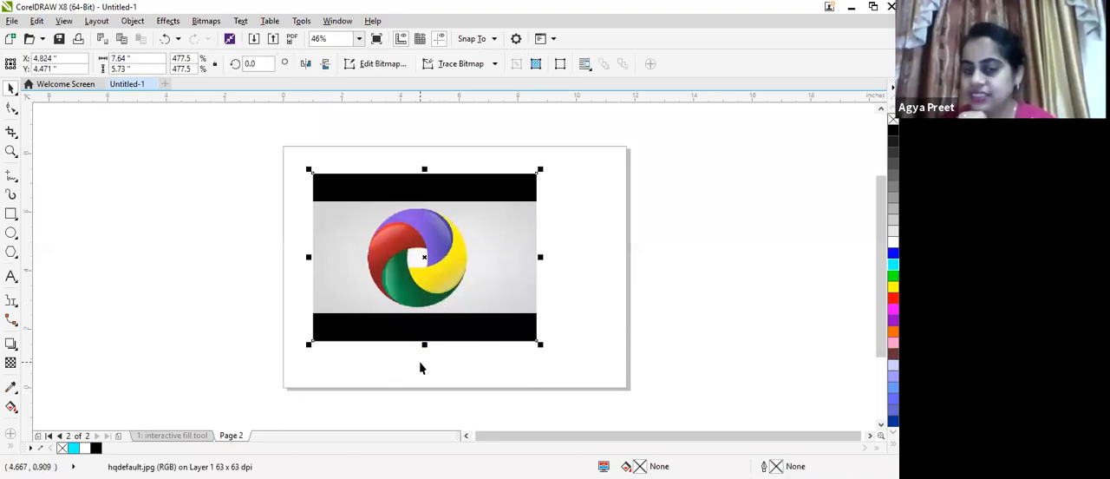
Move and stretch the imported image to about 10.99 by 7.98 inches so it nearly fills the page, and deselect it
left_click_drag(424, 338, 424, 381)
left_click_drag(426, 215, 436, 150)
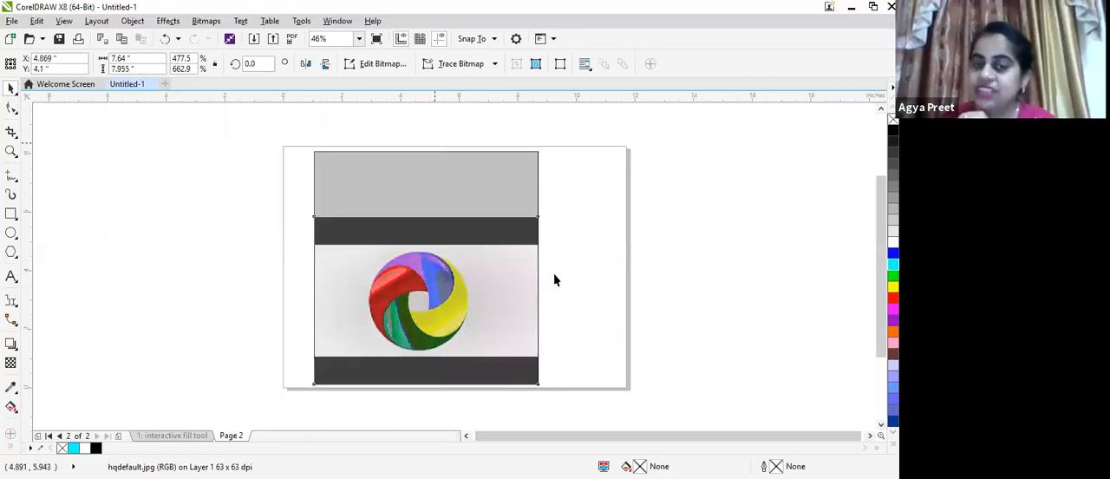
left_click_drag(544, 266, 587, 266)
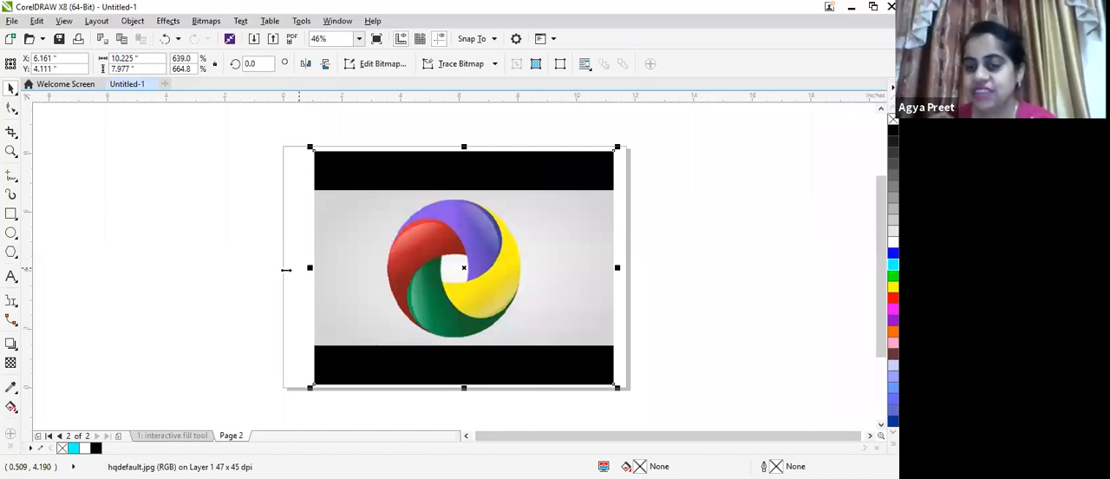
left_click_drag(309, 268, 287, 269)
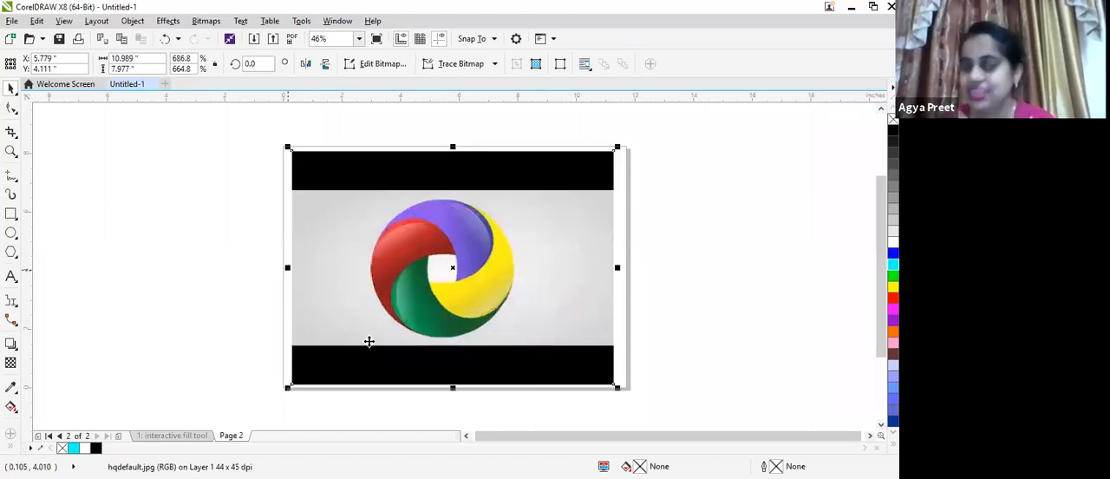
left_click(117, 288)
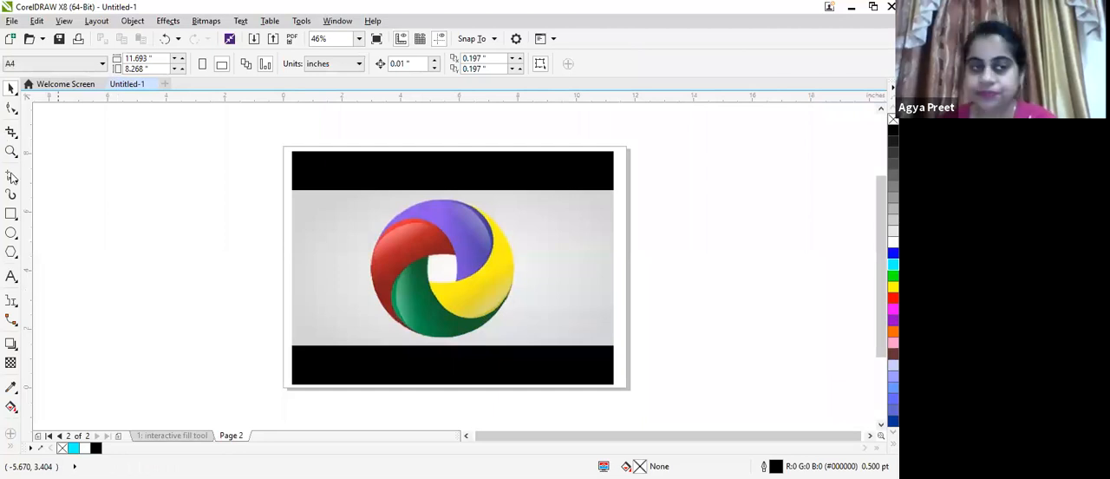
With the Freehand tool, draw a closed four-sided straight-line outline about 3.91 by 2.59 inches at the purple segment's corners and outer edge
left_click(11, 176)
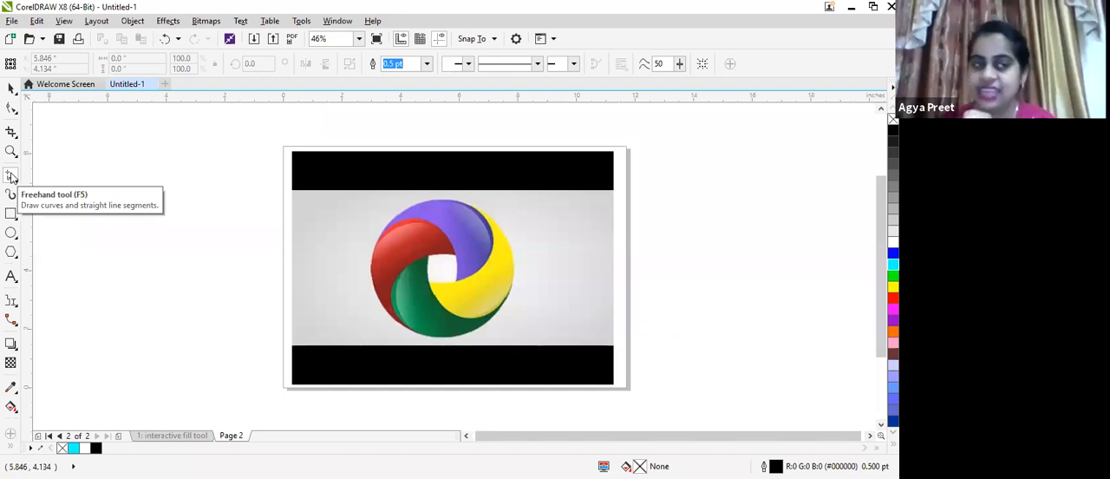
left_click(12, 177)
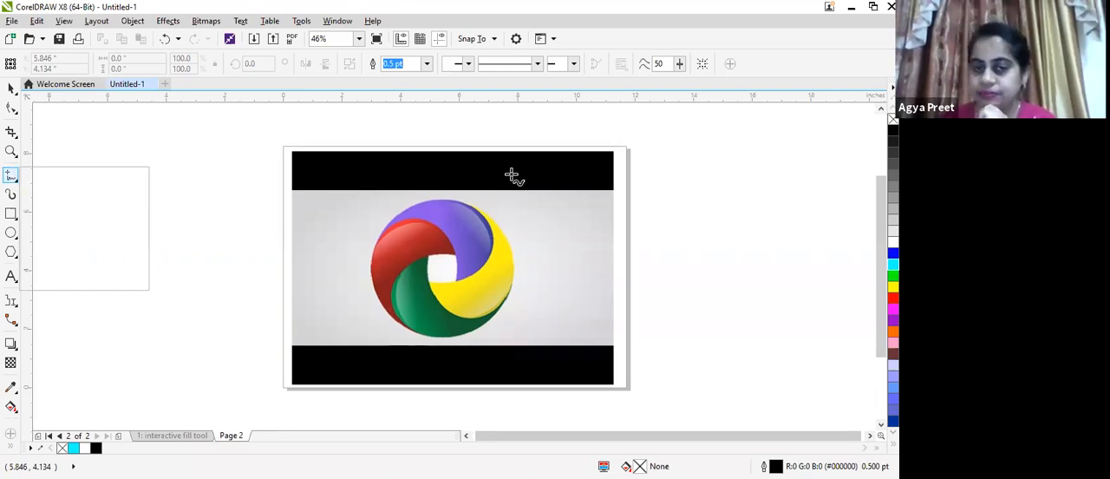
left_click(500, 206)
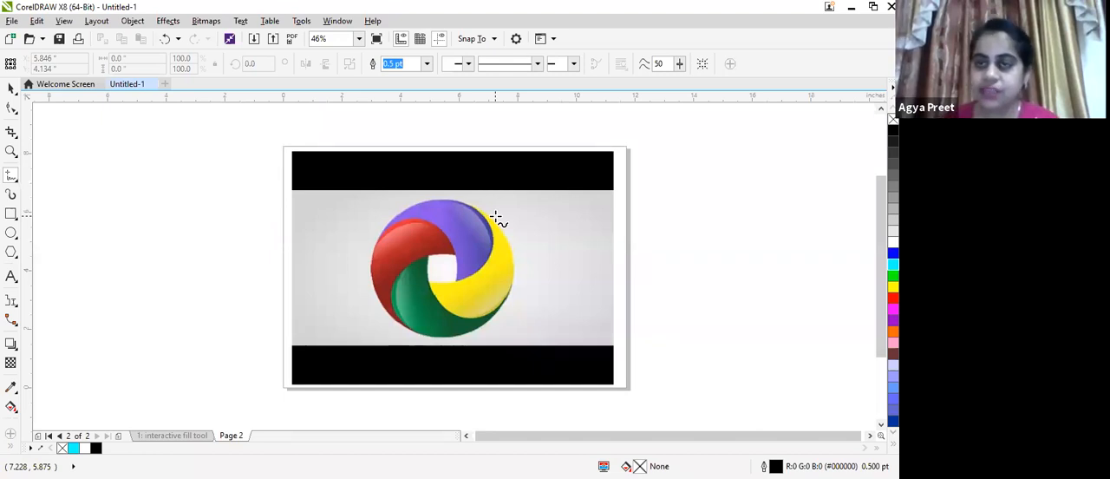
scroll(399, 234, "up", 3)
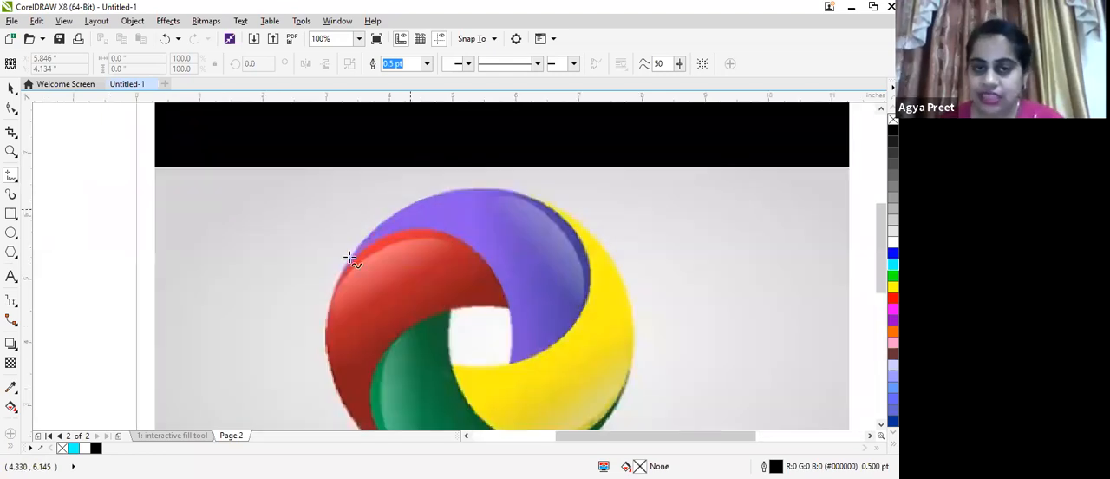
scroll(384, 223, "up", 2)
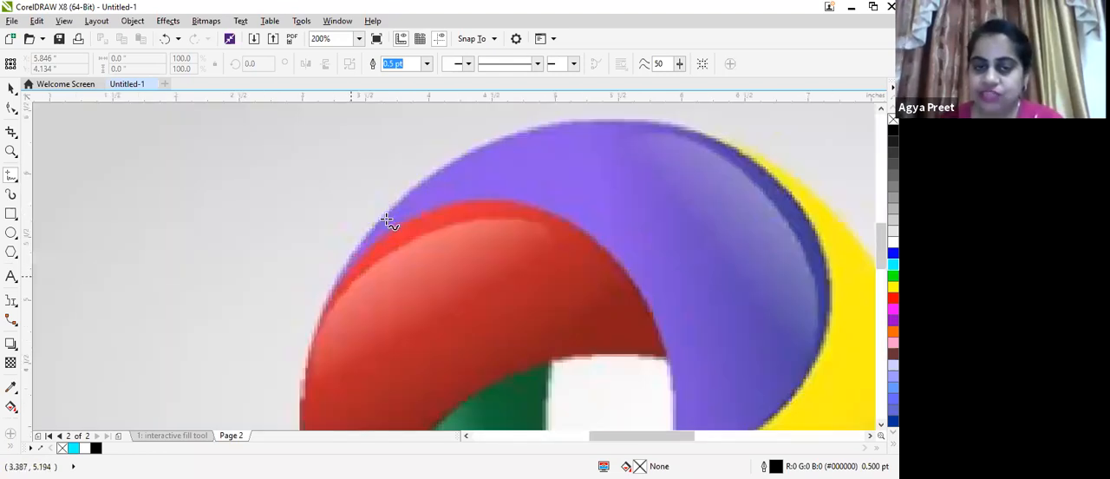
scroll(381, 230, "down", 2)
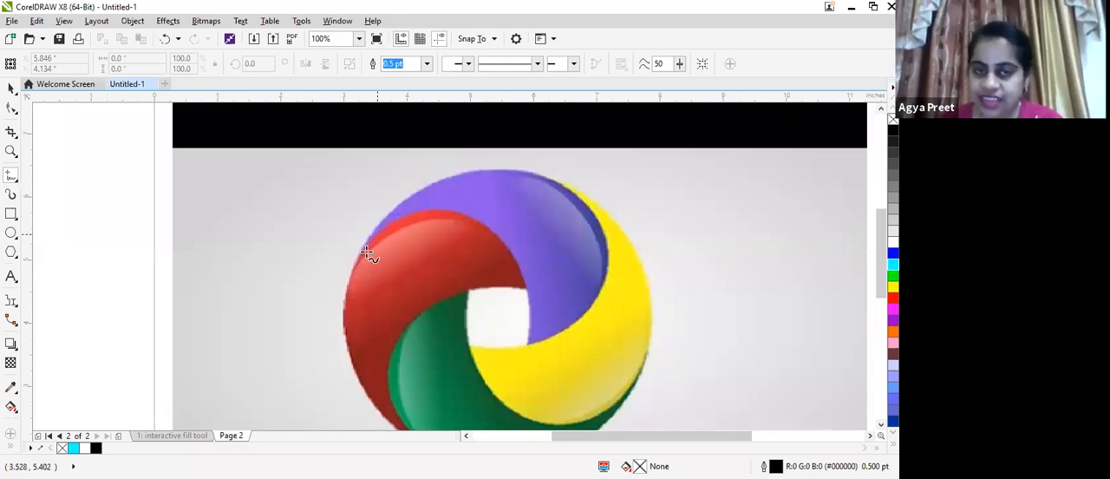
left_click_drag(365, 253, 383, 229)
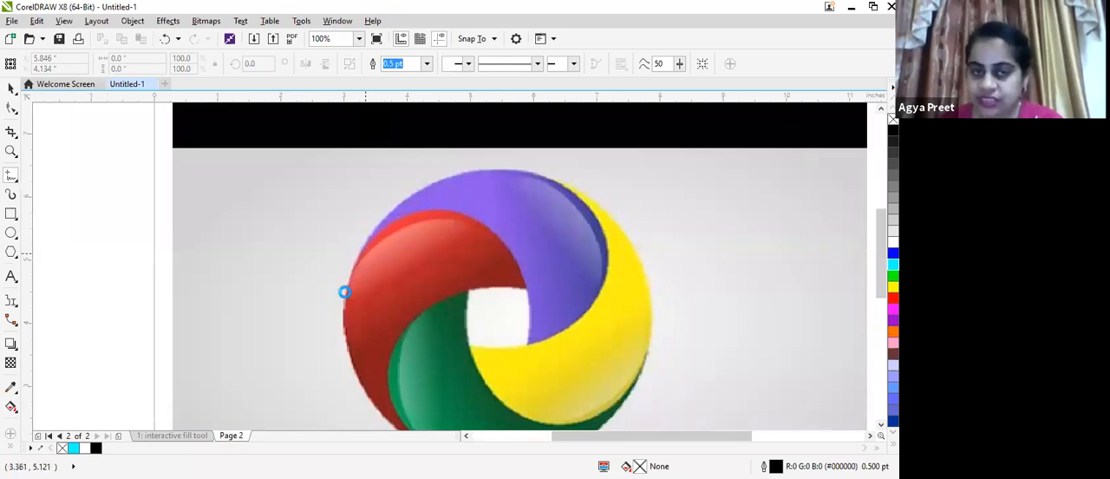
left_click(359, 251)
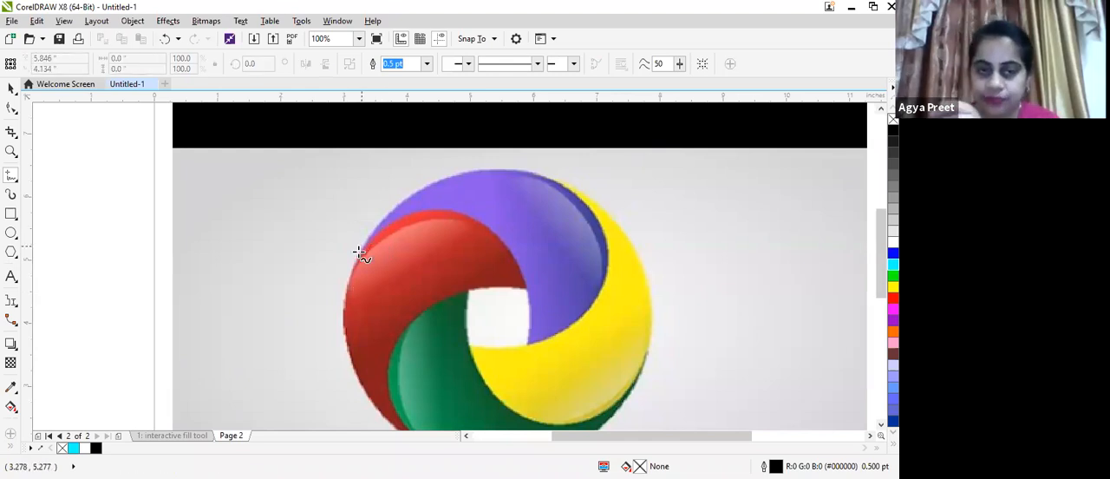
left_click(528, 342)
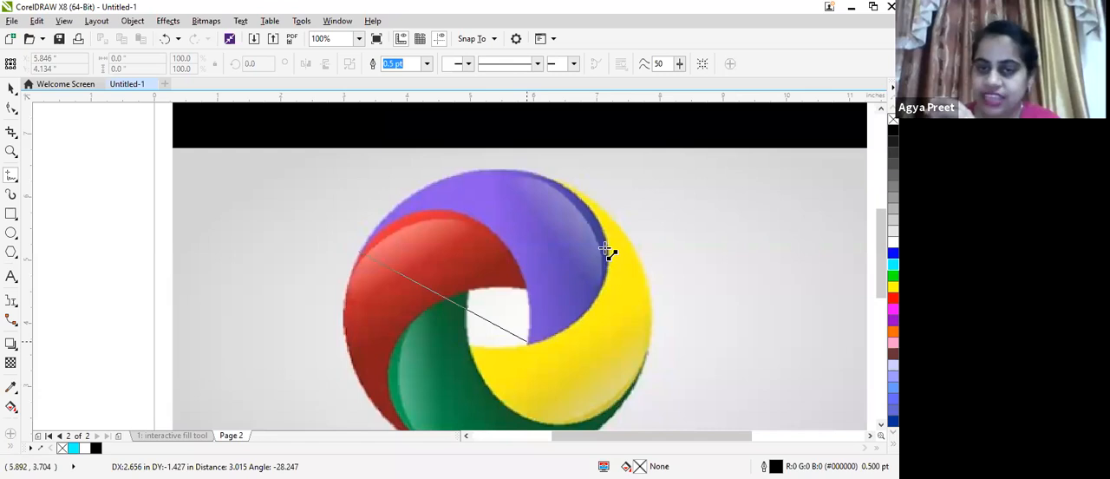
left_click(607, 281)
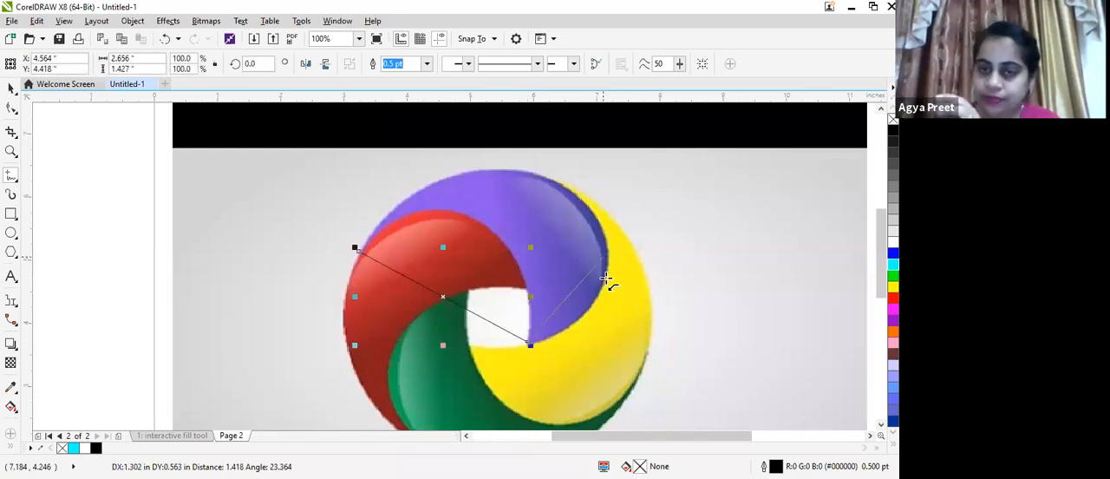
left_click(552, 180)
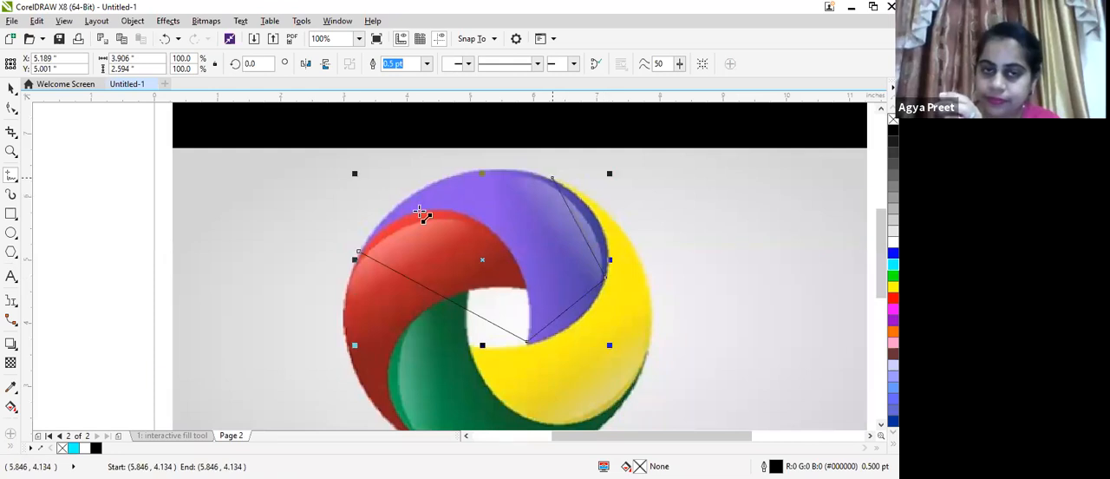
left_click(358, 252)
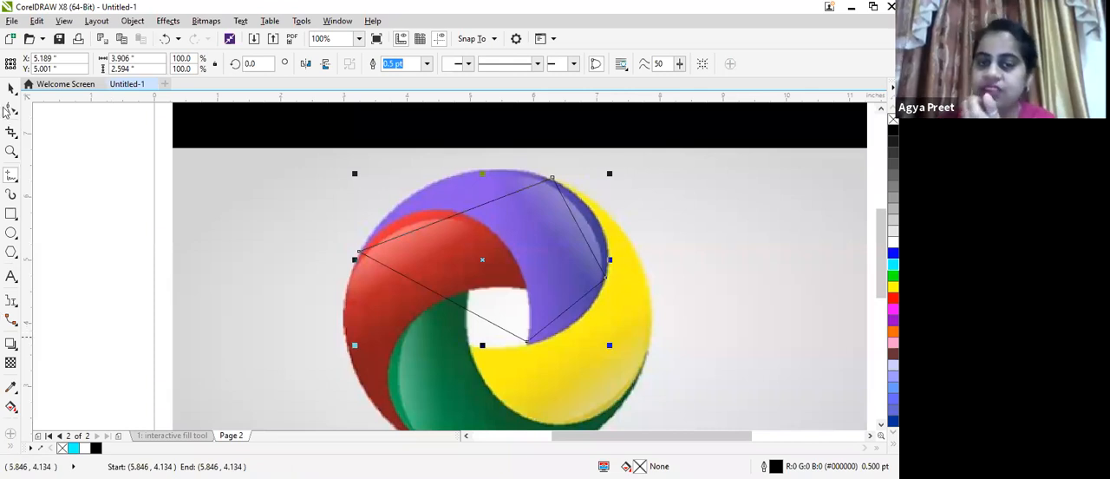
With the Shape tool, convert the outline's upper straight segment across the purple shape to a curve
left_click(357, 223)
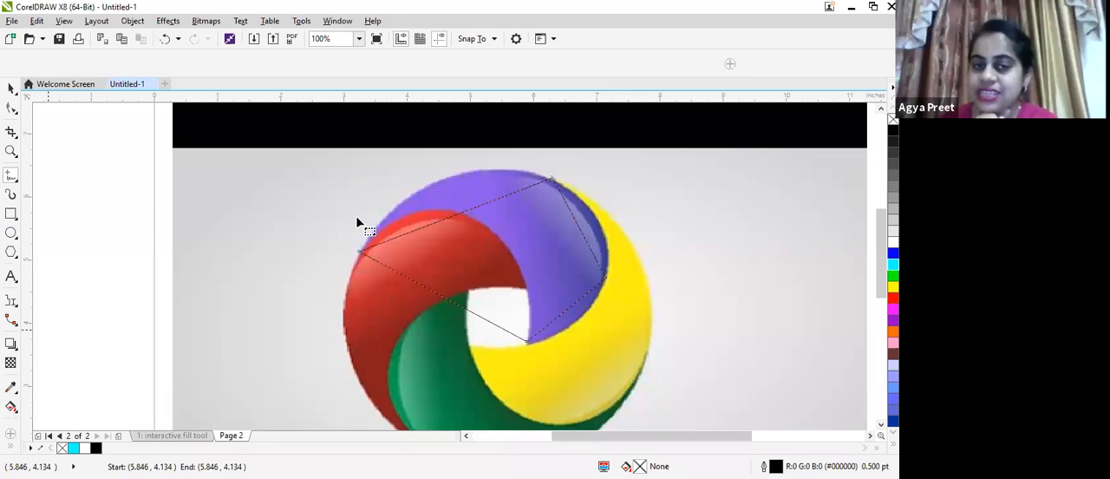
key("F10")
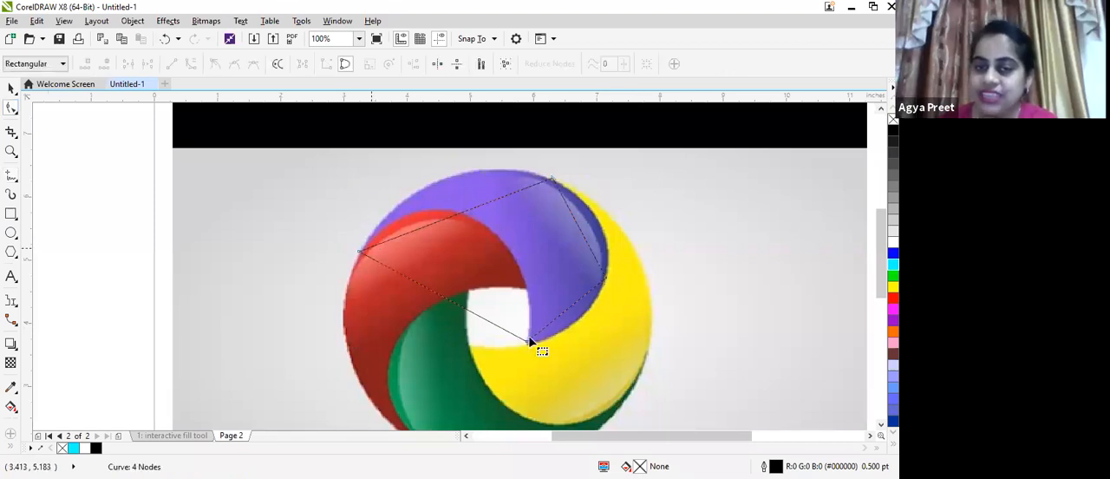
left_click(359, 252)
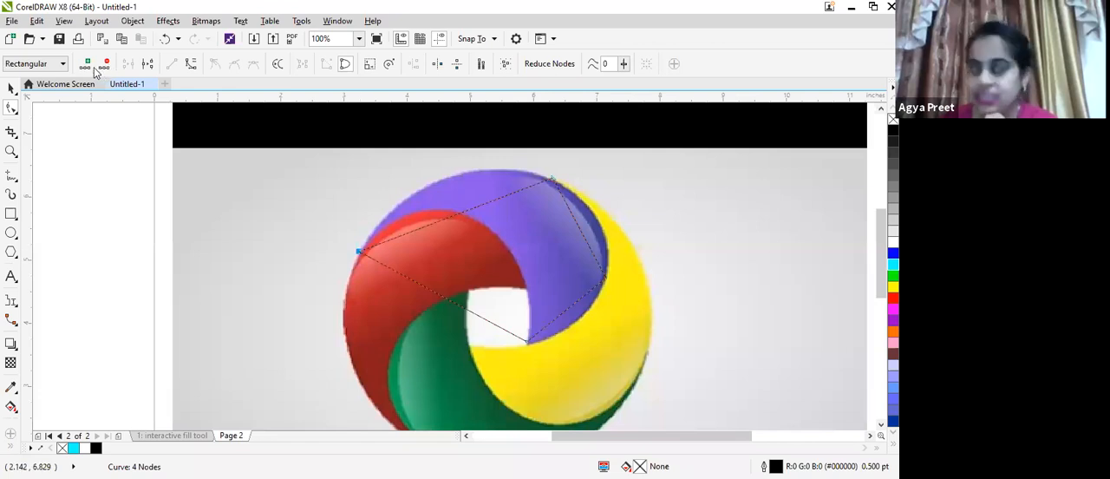
left_click(191, 66)
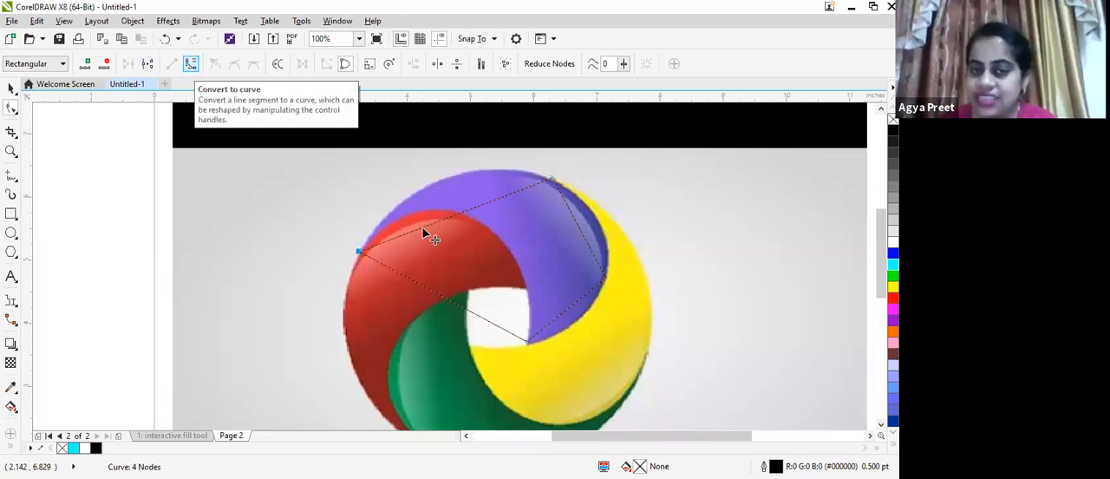
left_click(421, 229)
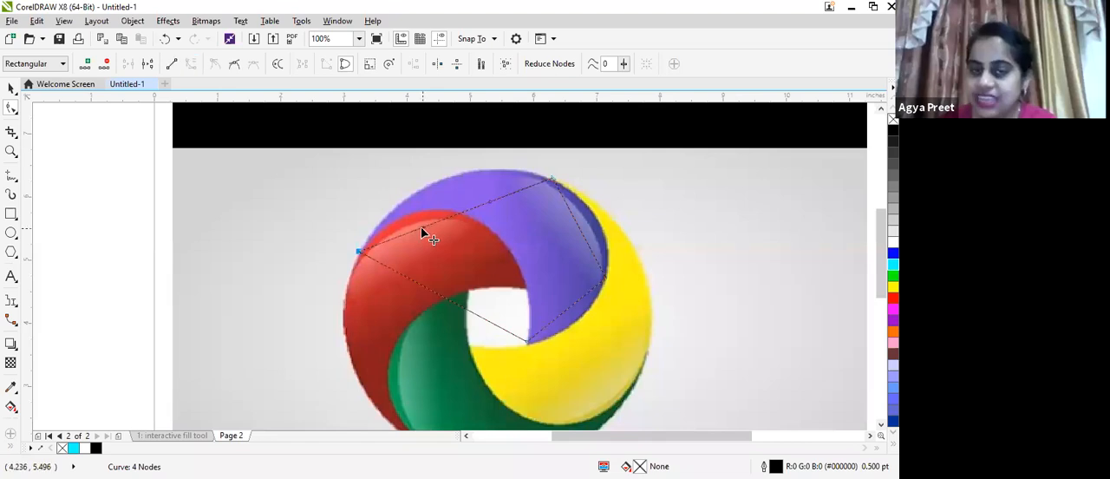
Bend the upper curve and adjust its handles to follow the purple segment's outer edge
scroll(417, 215, "up", 2)
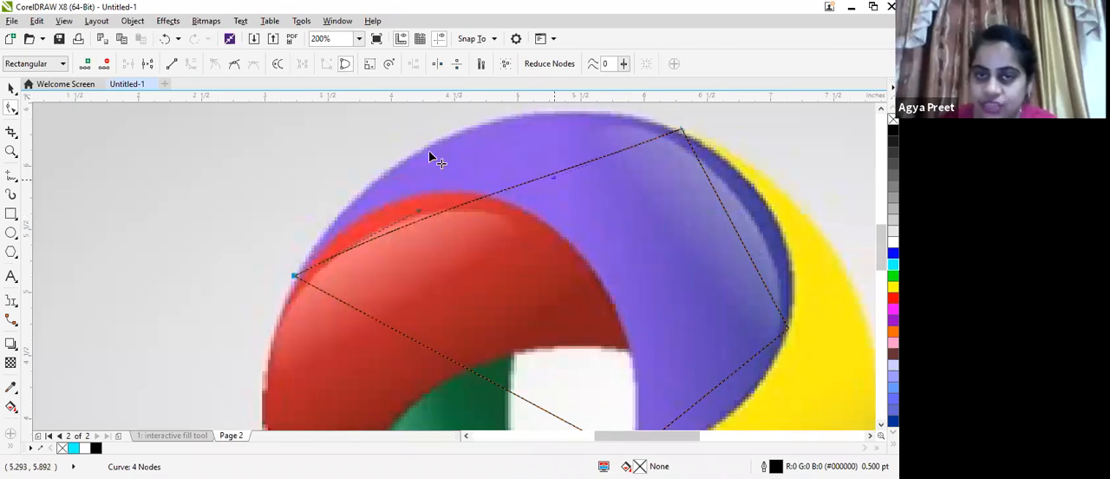
left_click_drag(466, 194, 390, 153)
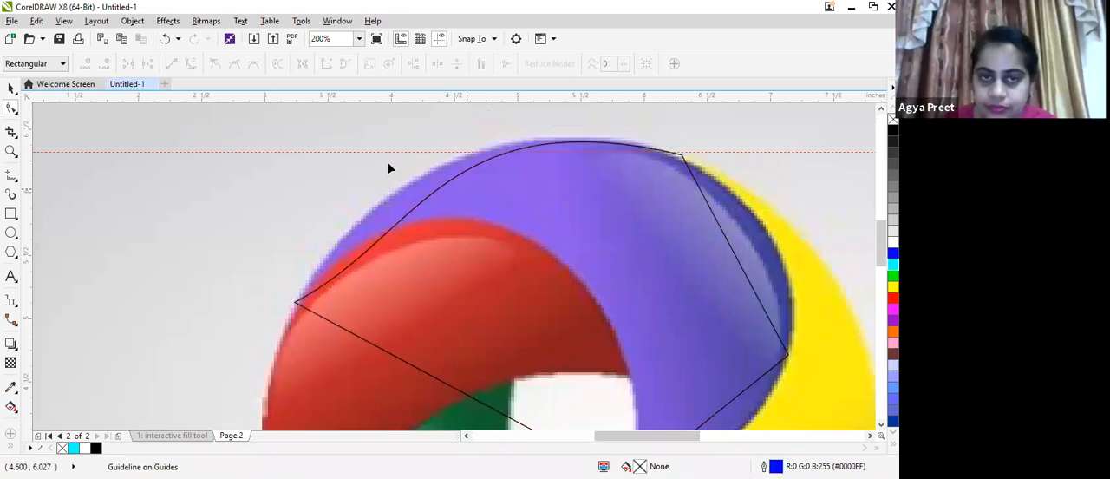
scroll(385, 171, "down", 1)
left_click(433, 170)
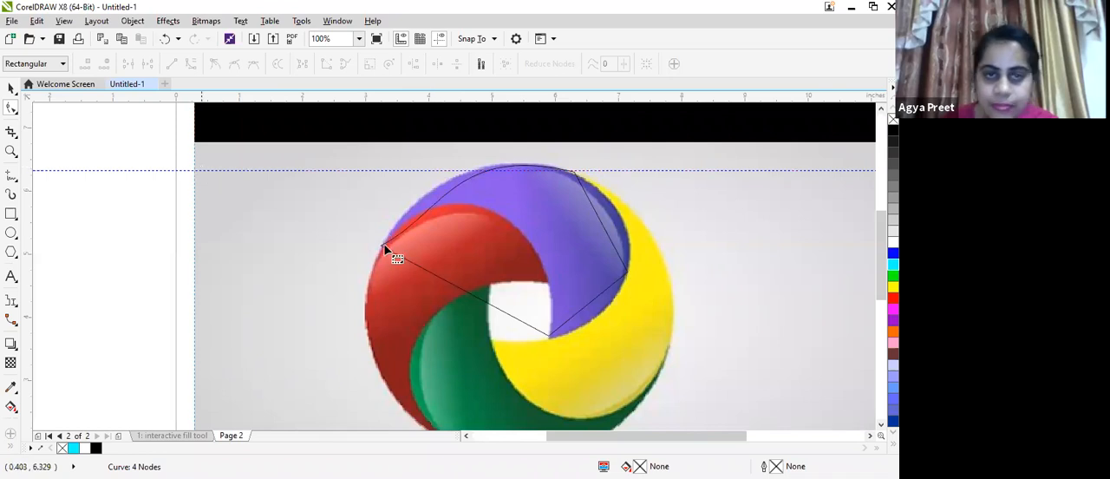
left_click(421, 214)
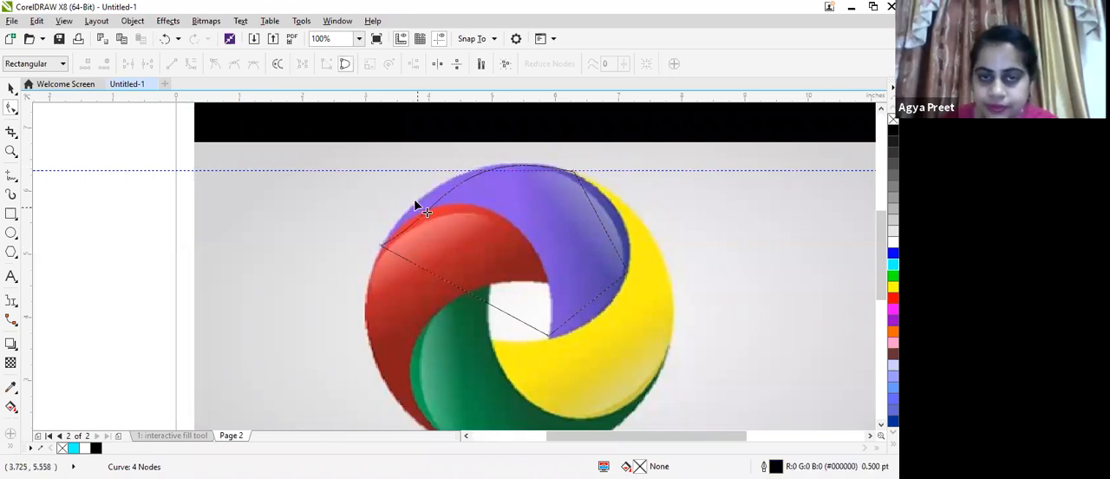
left_click_drag(404, 217, 404, 220)
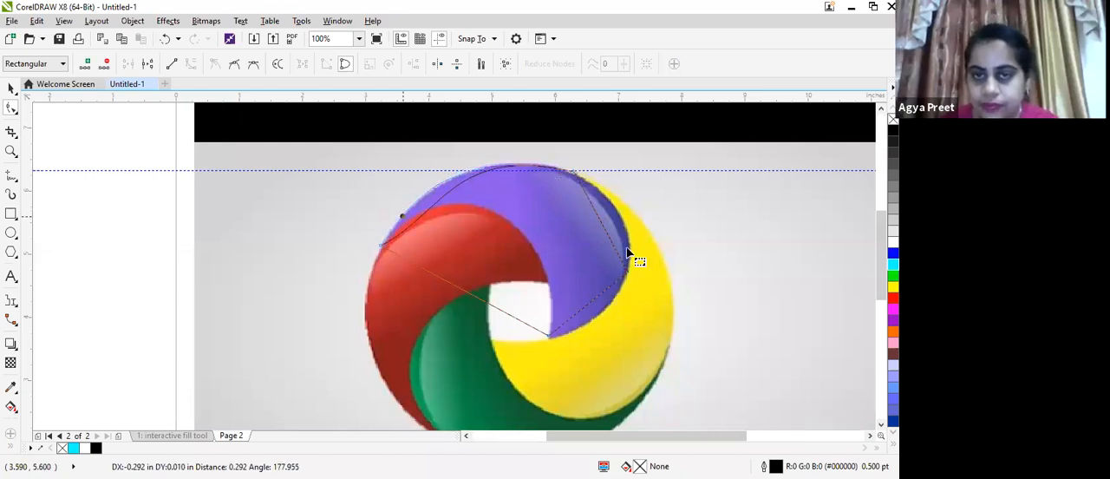
Convert the outline's lower-left line to a curve and bend it along the purple segment's inner edge beside the red segment and white centre
left_click(550, 342)
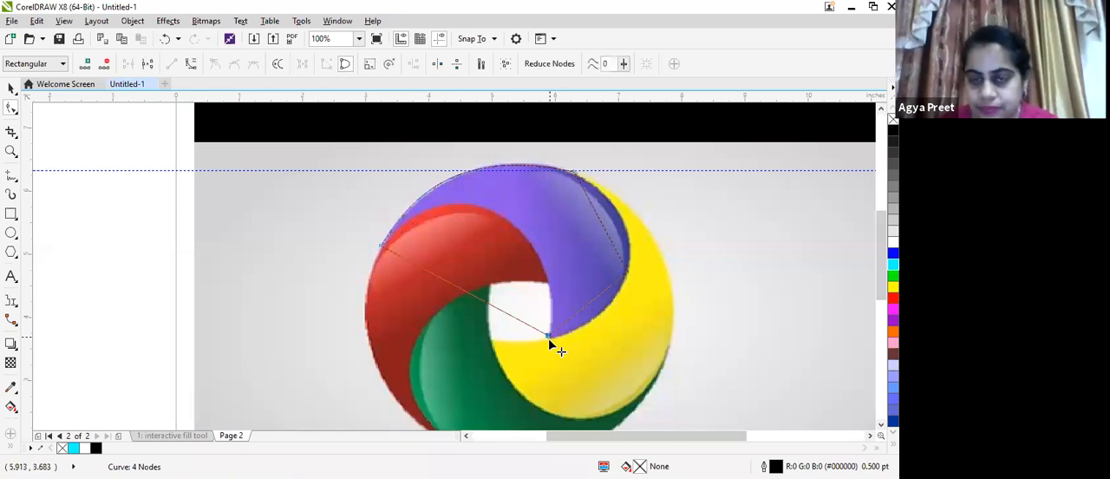
left_click_drag(550, 343, 532, 325)
left_click(191, 64)
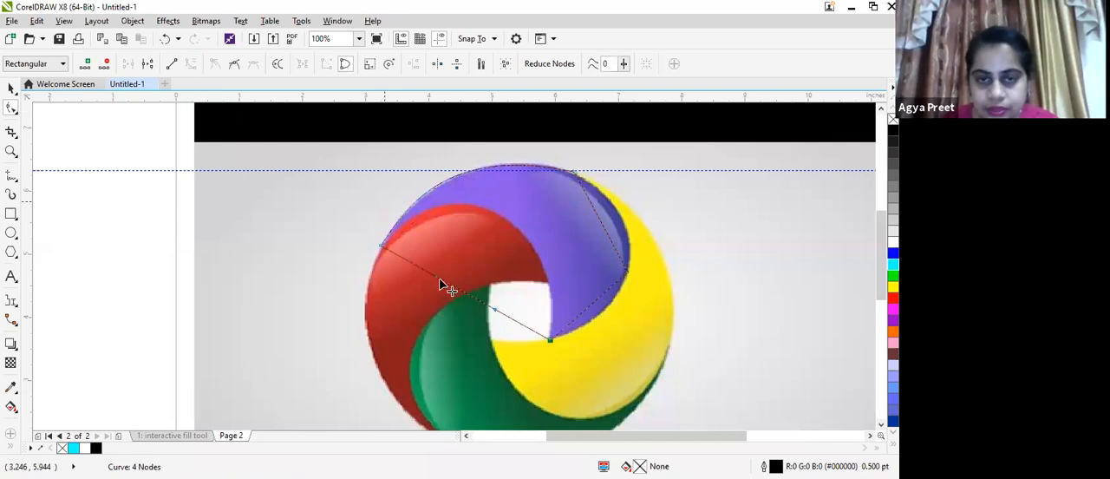
left_click_drag(437, 274, 515, 115)
left_click_drag(535, 282, 549, 345)
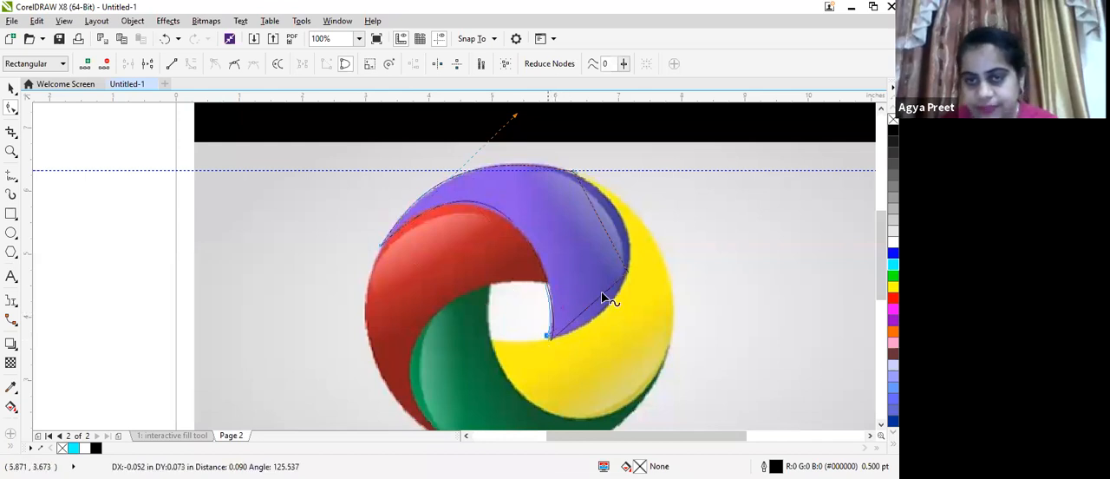
Delete the outline's node on the purple segment's outer right edge and convert the remaining straight line to a curve
left_click(623, 274)
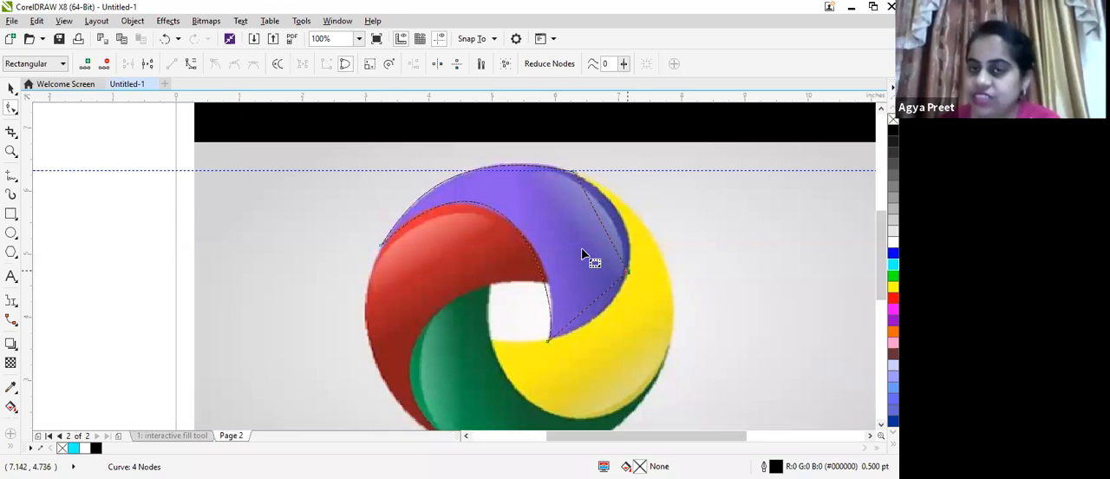
key("Delete")
left_click(573, 174)
left_click(190, 65)
Bend the converted line outward and adjust its handle to follow the purple segment's edge against the yellow segment
left_click(561, 291)
left_click_drag(561, 292, 582, 246)
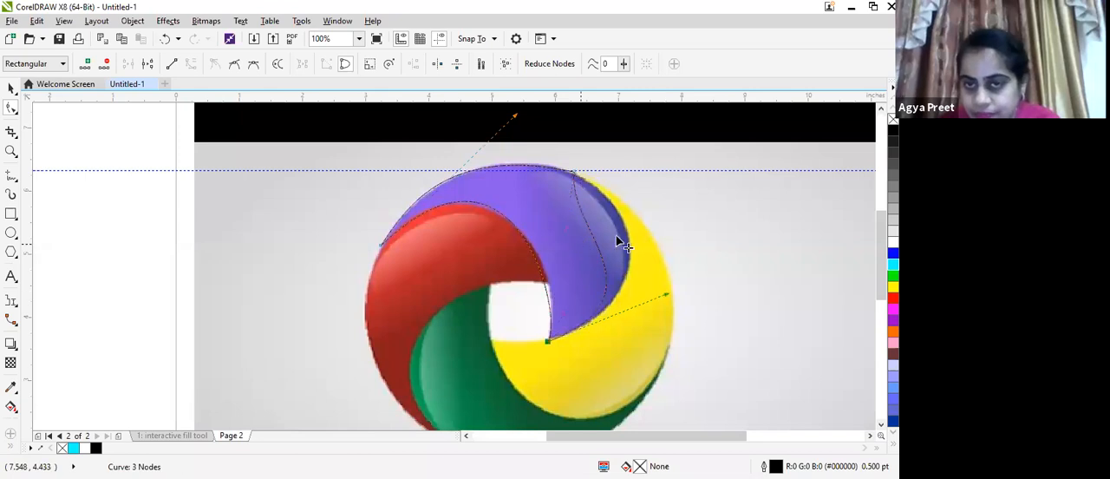
left_click_drag(638, 212, 575, 178)
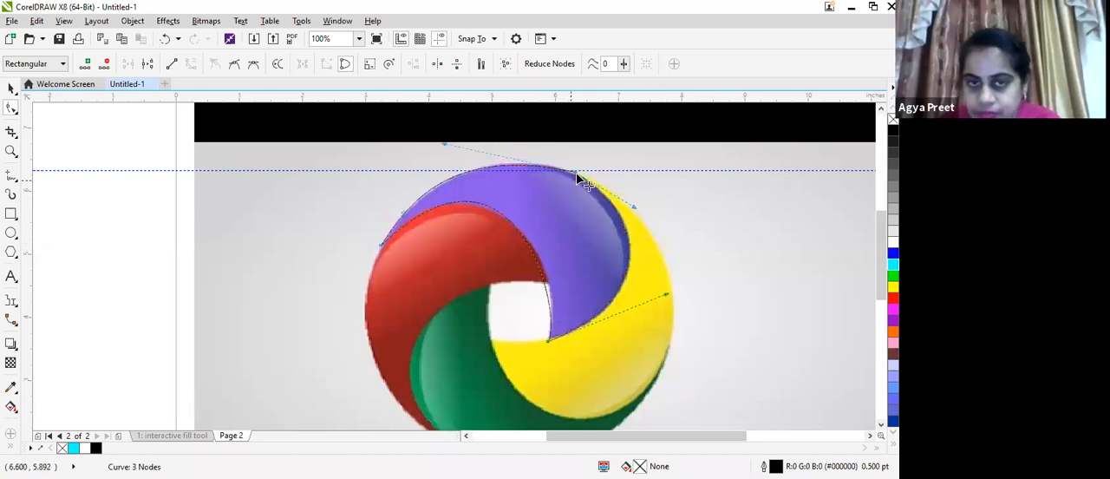
Fine-tune the node at the outline's lower tip and the inner curve's handle to match the purple segment
left_click(556, 342)
left_click_drag(568, 304, 571, 310)
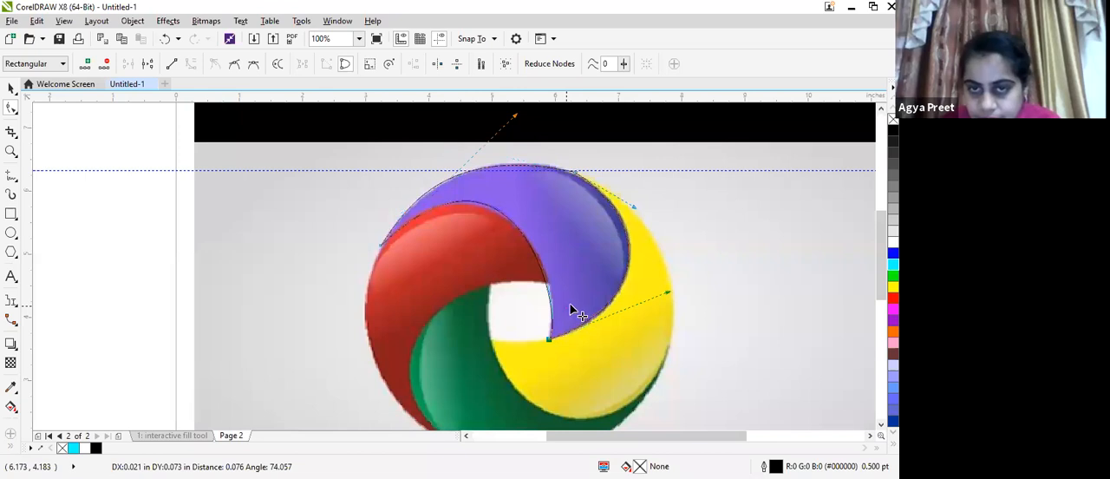
left_click_drag(517, 129, 510, 124)
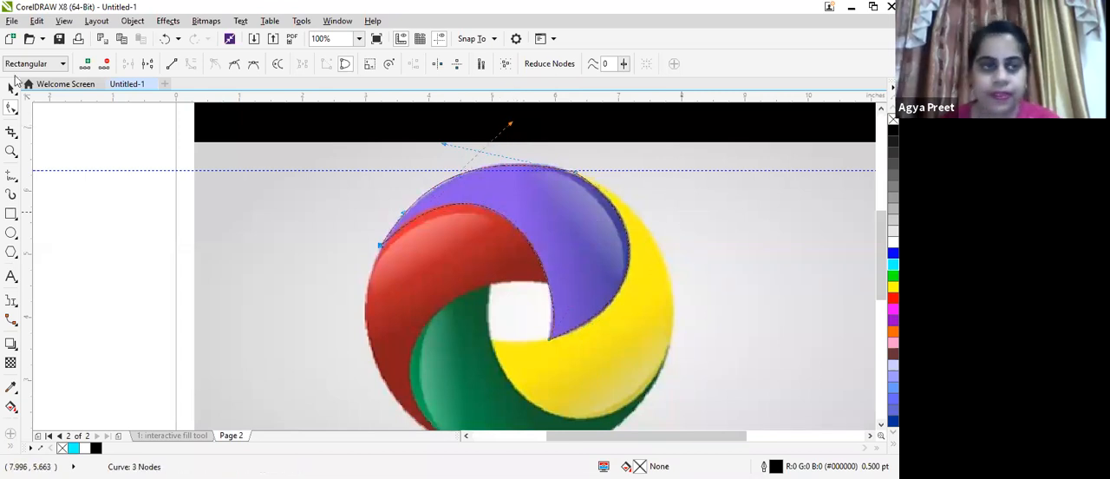
Move the finished crescent outline off the purple segment to the empty area left of the logo
key("space")
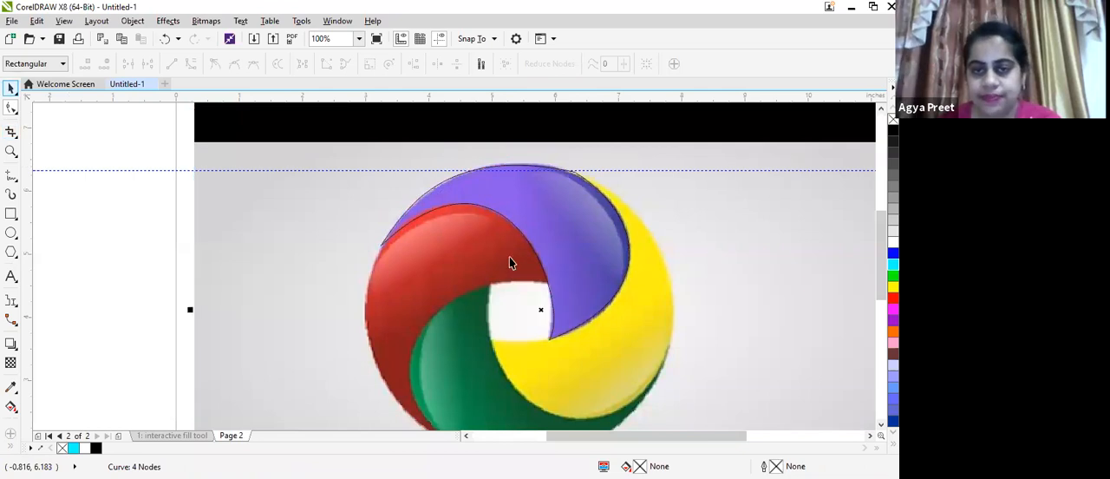
left_click(508, 250)
left_click_drag(223, 256, 306, 181)
Delete the crescent's upper-right corner node to smooth its outer edge, and reposition the crescent beside the logo
scroll(306, 180, "up", 1)
left_click(12, 108)
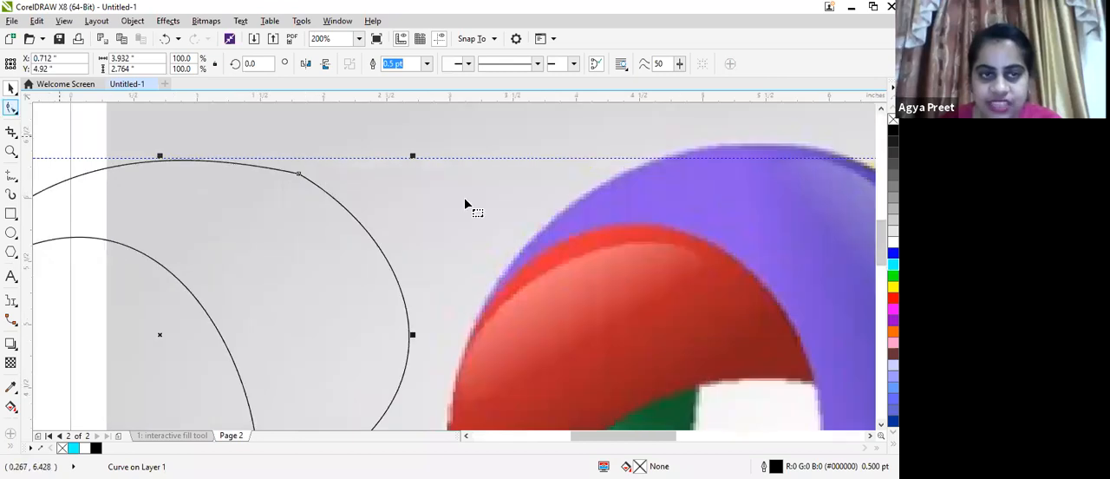
left_click(289, 178)
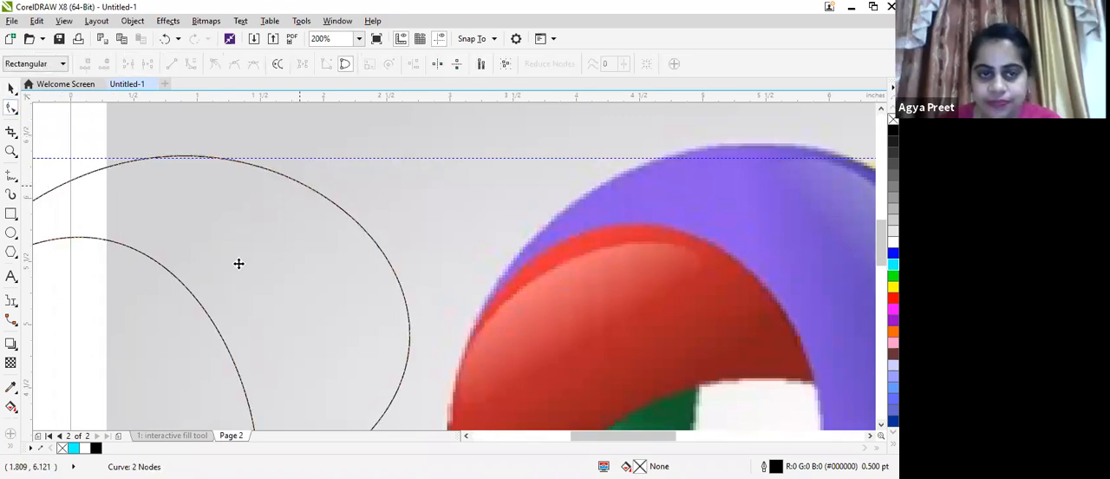
scroll(236, 260, "down", 1)
key("space")
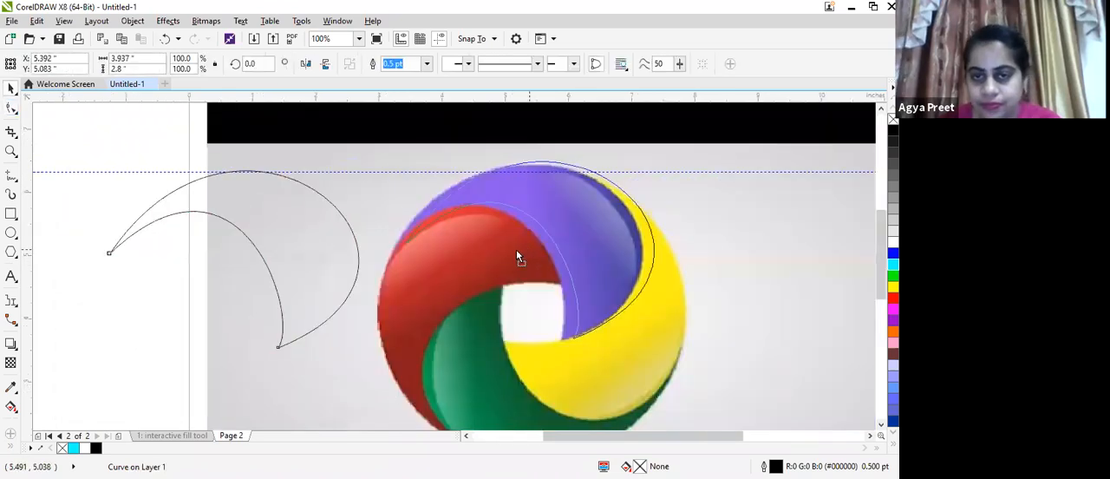
mouse_move(218, 248)
left_mouse_down()
mouse_move(431, 235)
mouse_move(533, 248)
mouse_move(519, 257)
mouse_move(221, 245)
mouse_move(228, 257)
left_mouse_up()
key("Escape")
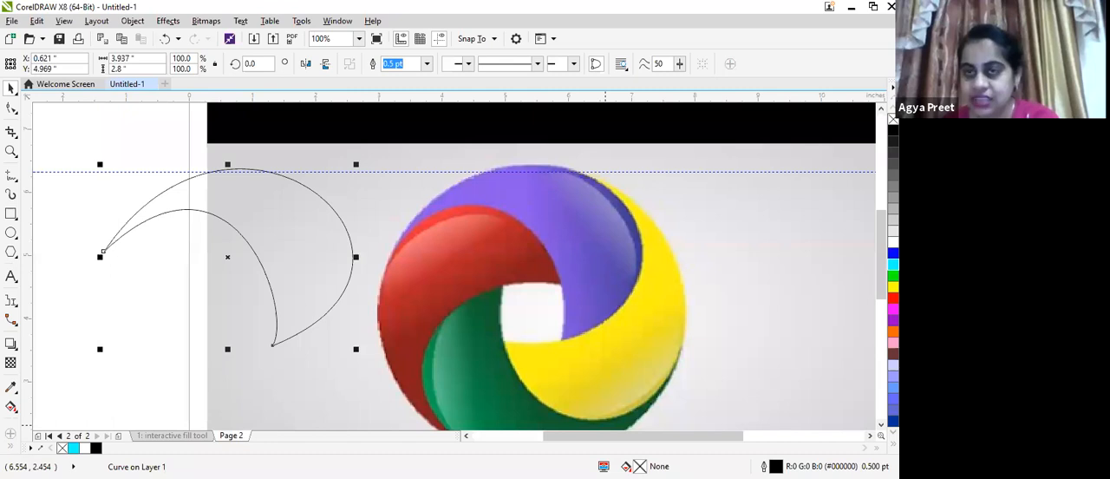
Fill the crescent with blue (#0000FF) and open its fill settings
left_click(893, 253)
double_click(625, 466)
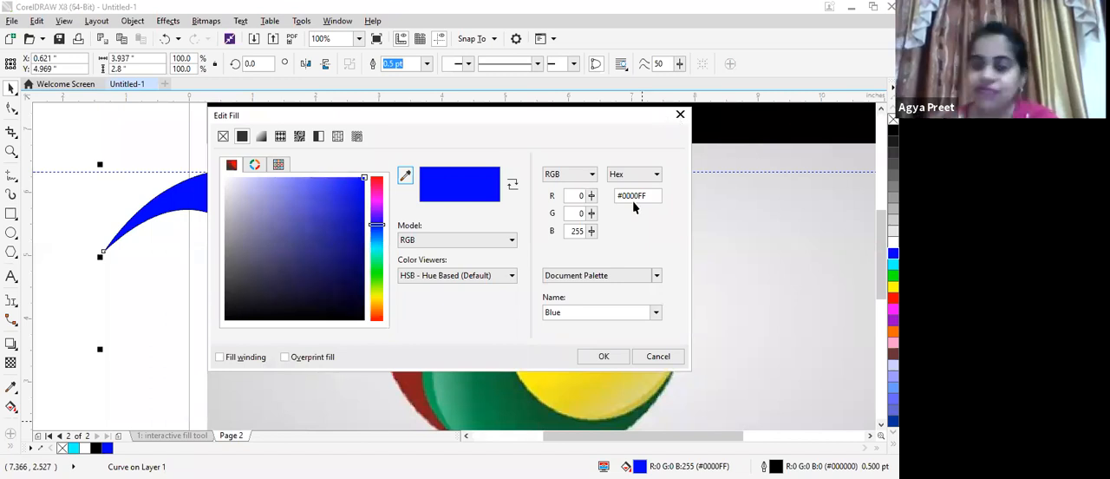
key("Escape")
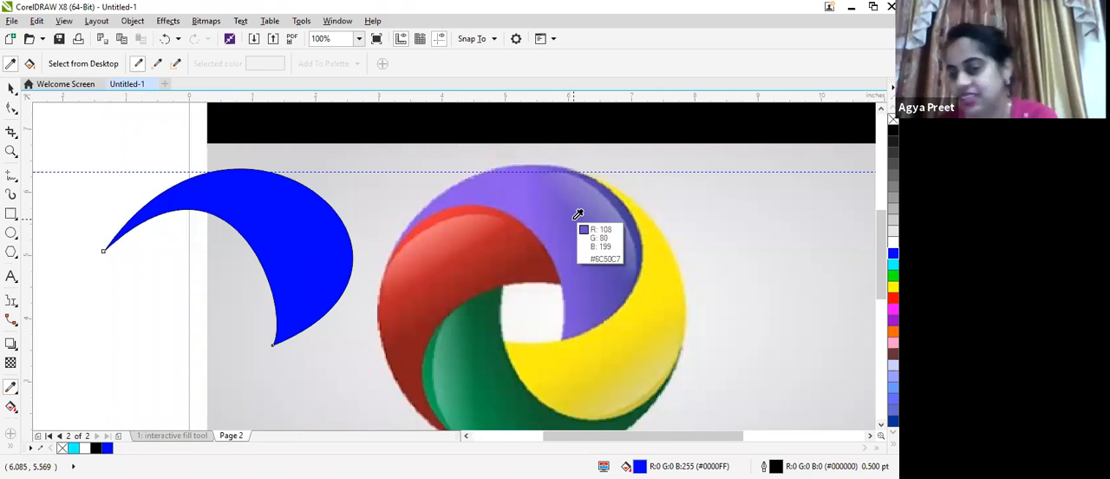
Sample the purple #6C50C7 from the logo's upper segment with the Color Eyedropper and apply it to the crescent
left_click(578, 214)
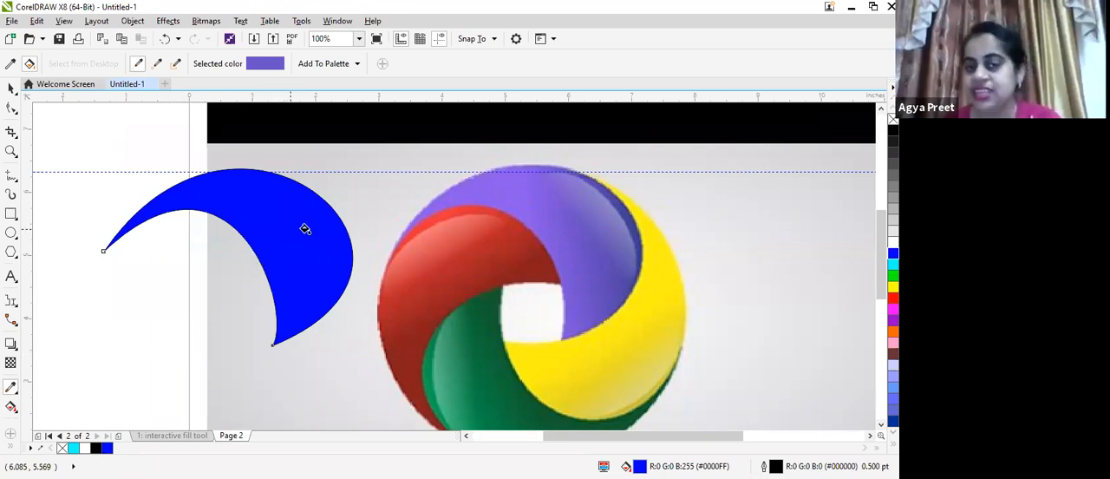
left_click(248, 238)
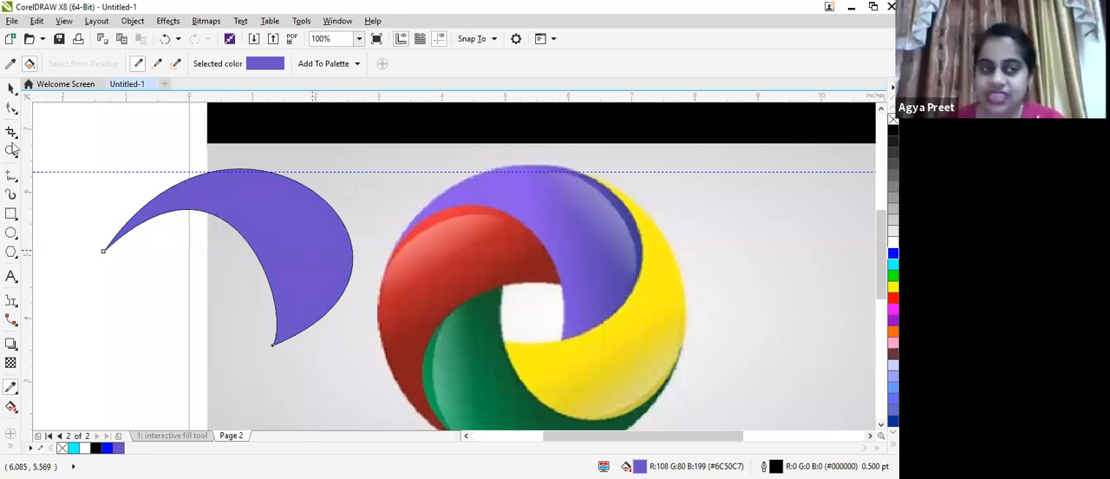
With the Freehand tool, draw a closed four-sided straight-line outline about 1.45 by 1.65 inches around the purple segment's highlight
left_click(11, 175)
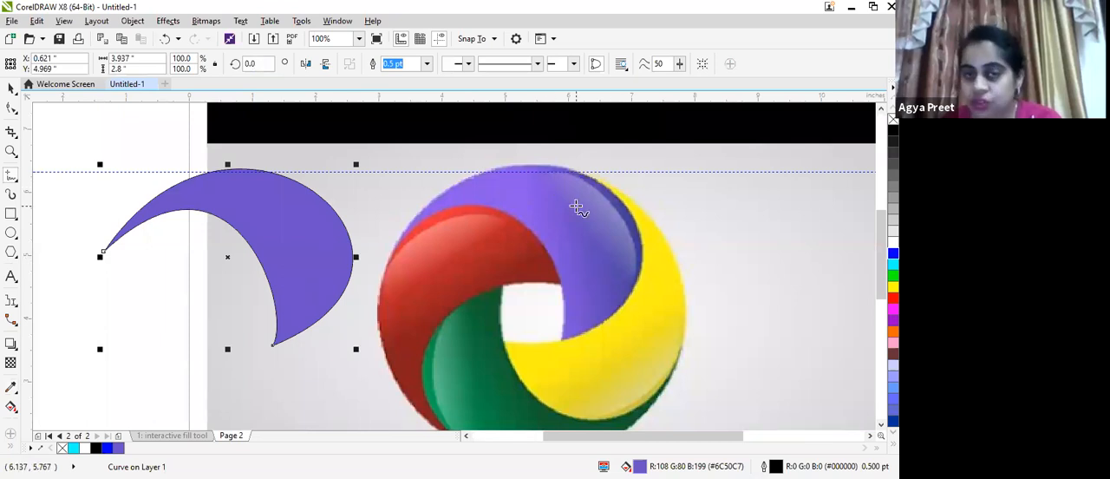
left_click(548, 177)
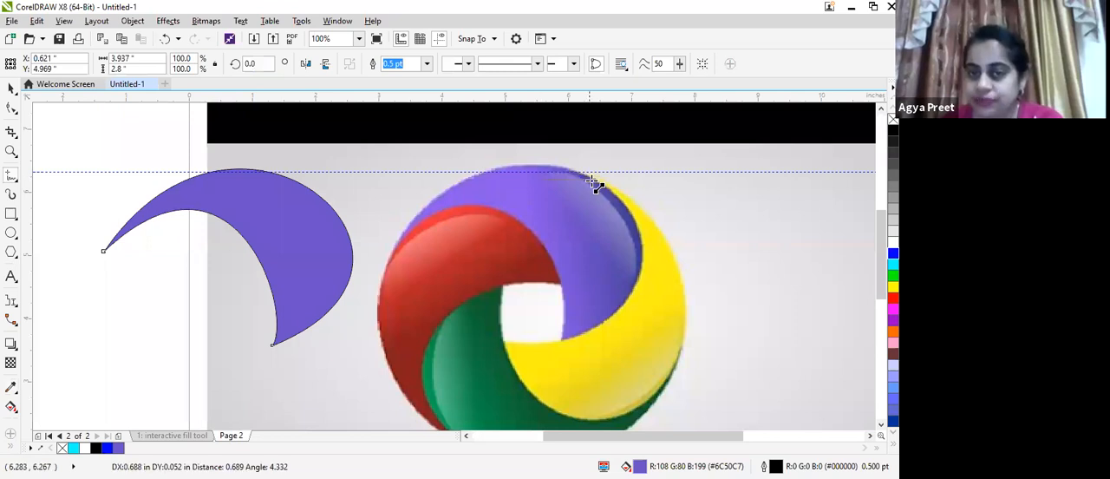
left_click(628, 284)
left_click(636, 246)
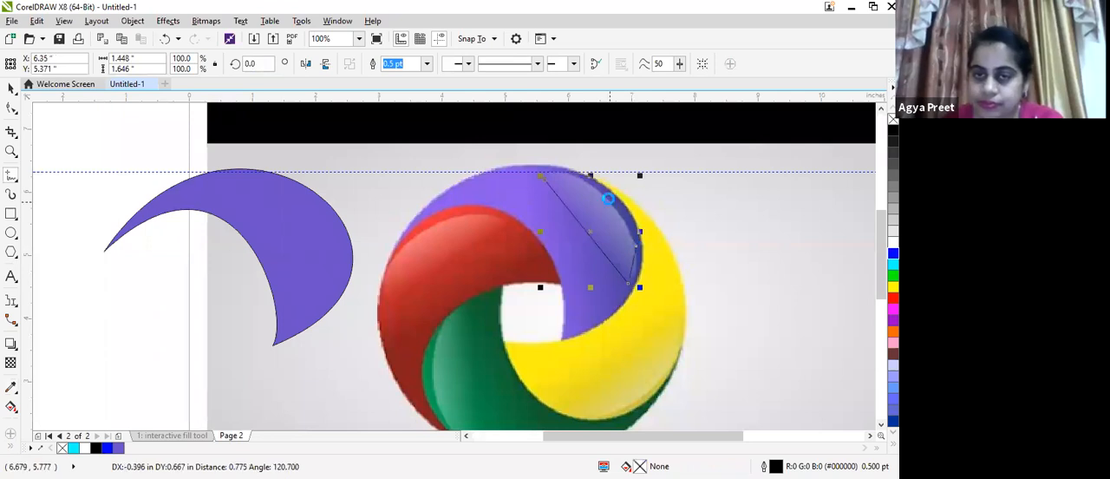
left_click(542, 177)
With the Shape tool, delete the two nodes on the highlight outline's outer edge
left_click(12, 110)
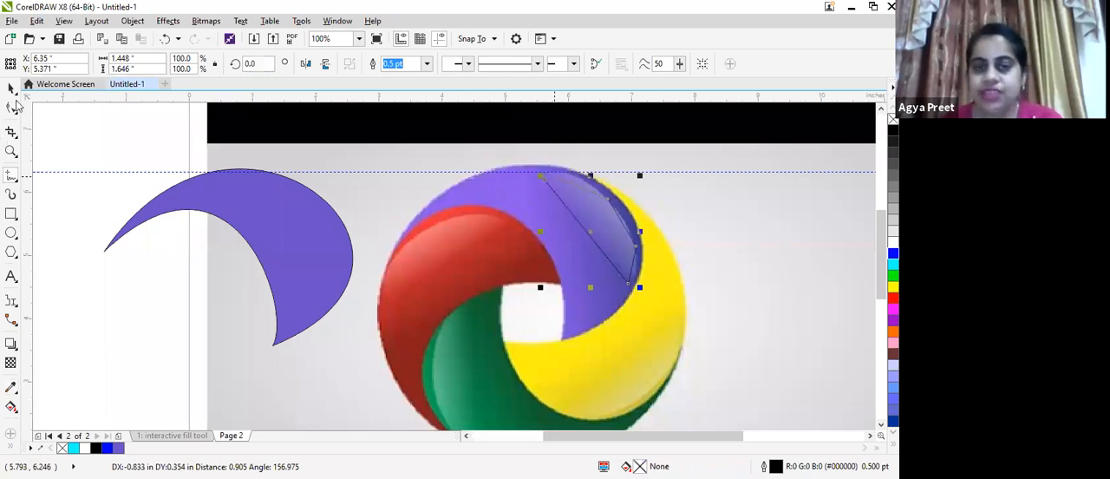
left_click(608, 207)
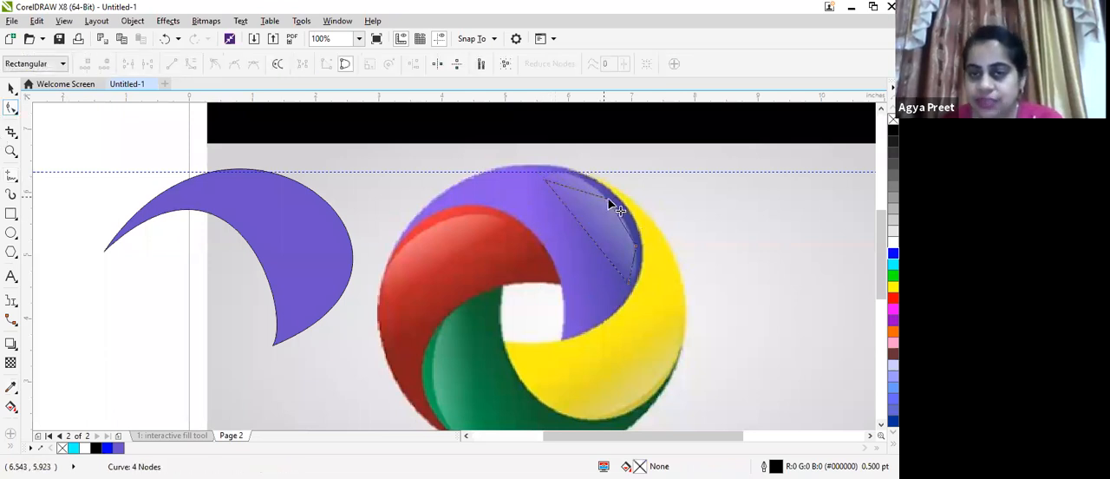
key("Delete")
left_click(636, 246)
key("Delete")
Convert the highlight outline's outer line to a curve and bend it along the highlight's outer edge
left_click(631, 287)
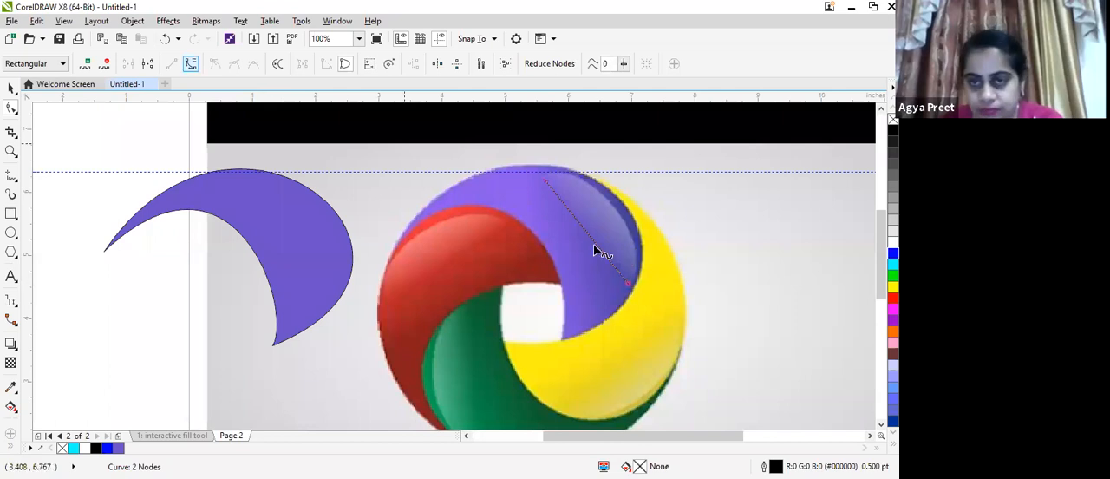
left_click_drag(598, 248, 633, 249)
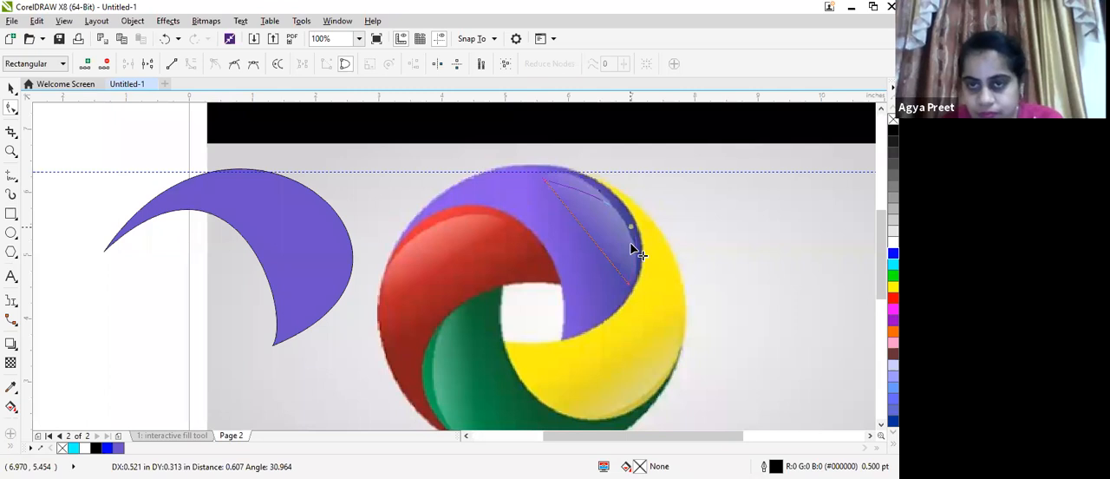
mouse_move(631, 244)
left_mouse_down()
mouse_move(587, 185)
mouse_move(637, 250)
left_mouse_up()
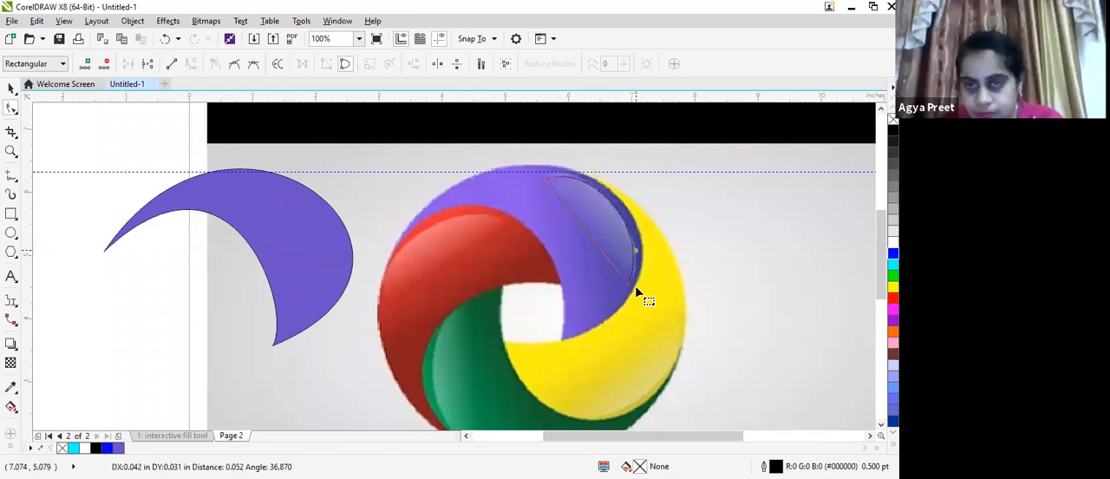
left_click(678, 200)
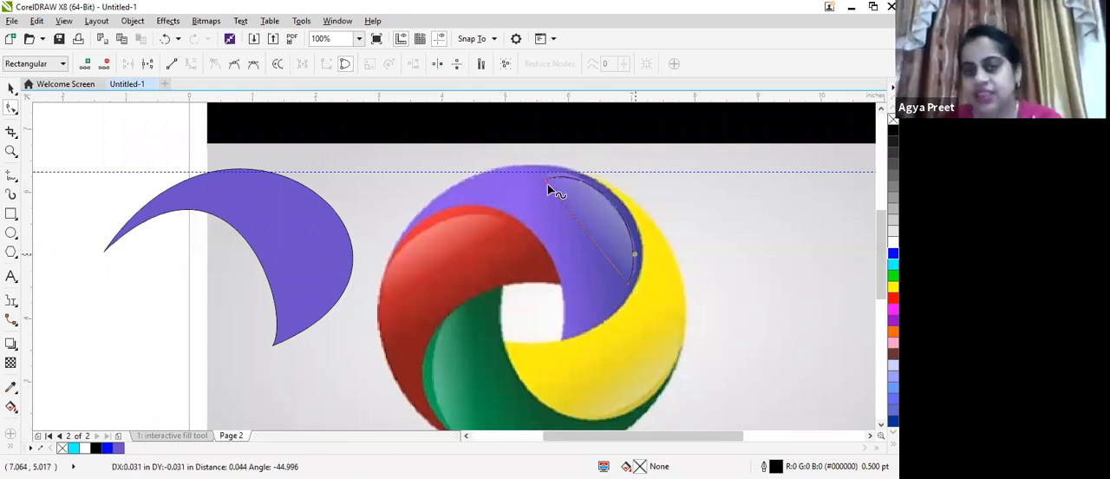
Fine-tune the highlight outline's upper node and the outer curve's handles to fit the highlight's rounded edge
left_click_drag(546, 181, 544, 180)
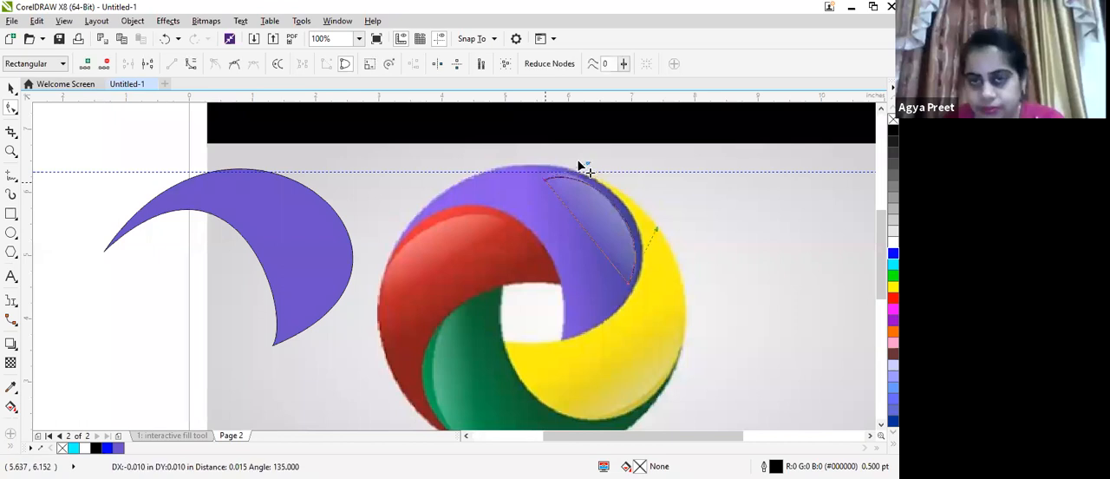
left_click_drag(573, 153, 569, 149)
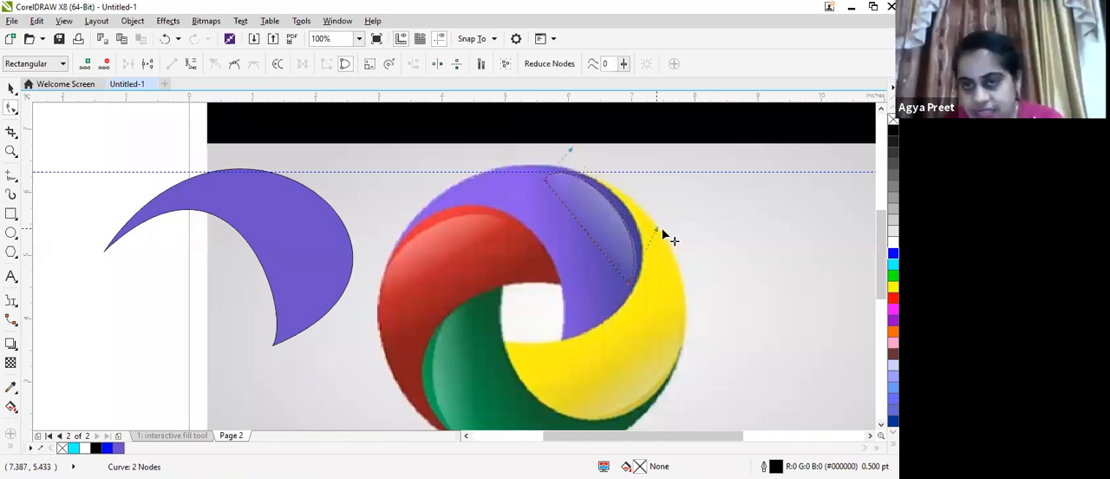
left_click_drag(663, 233, 665, 242)
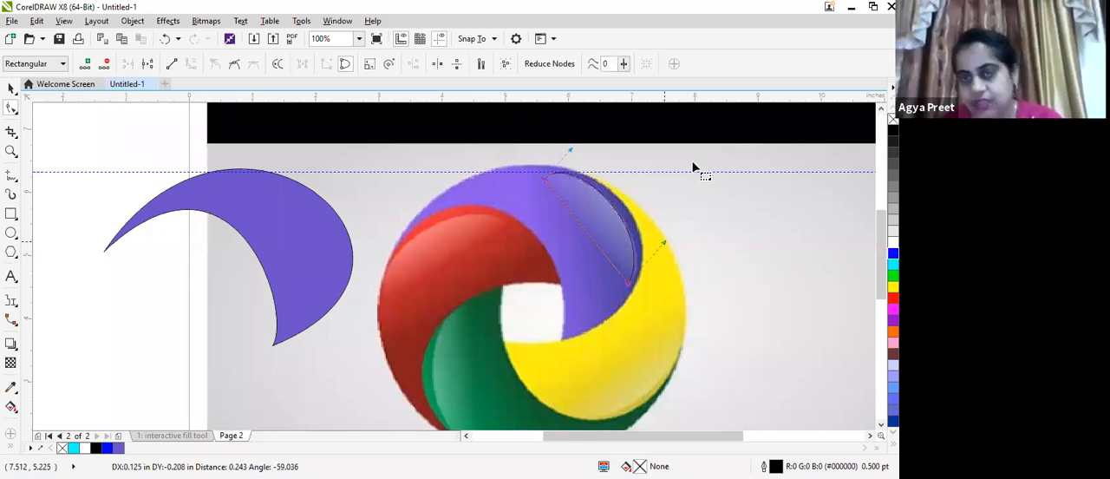
left_click(675, 193)
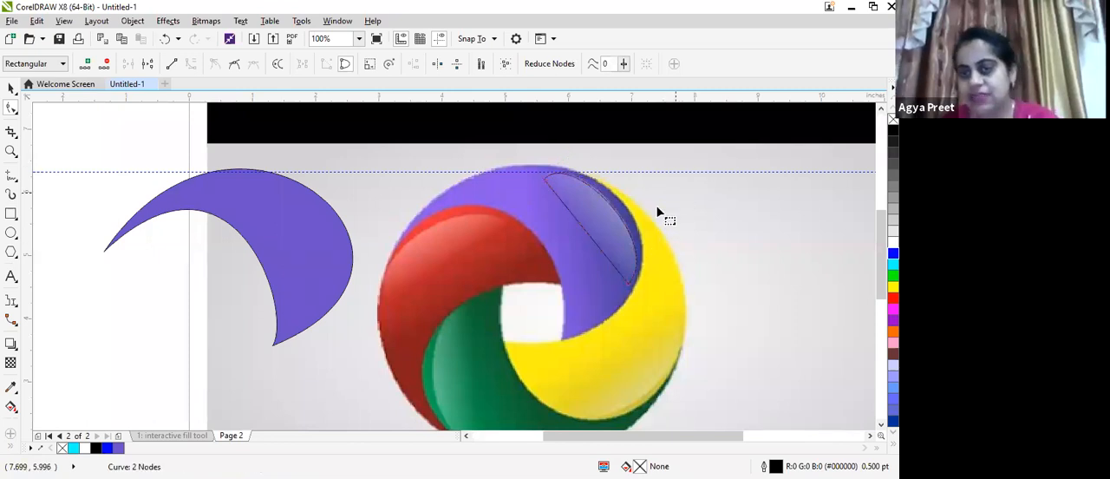
left_click(571, 234)
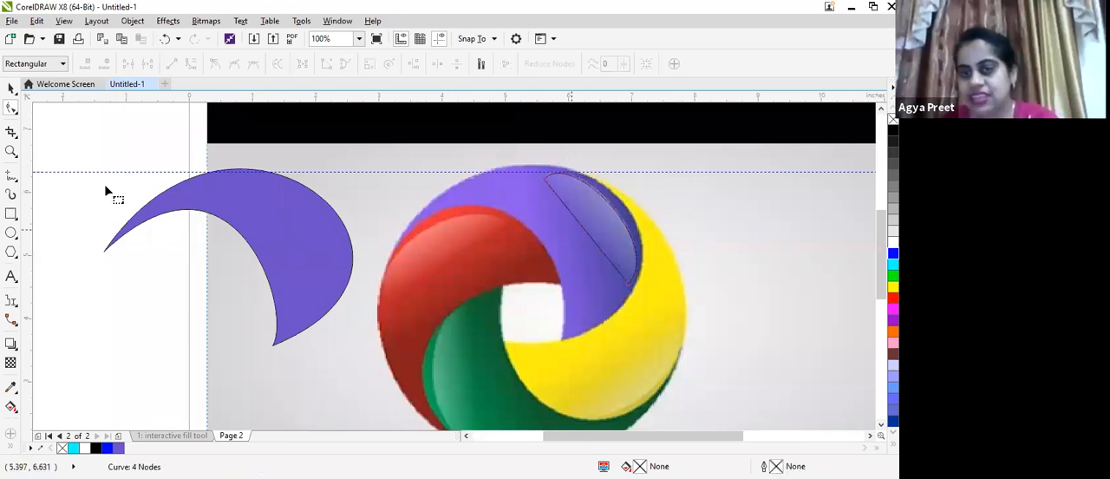
Move the highlight outline from the logo onto the upper-right part of the purple crescent
left_click(12, 89)
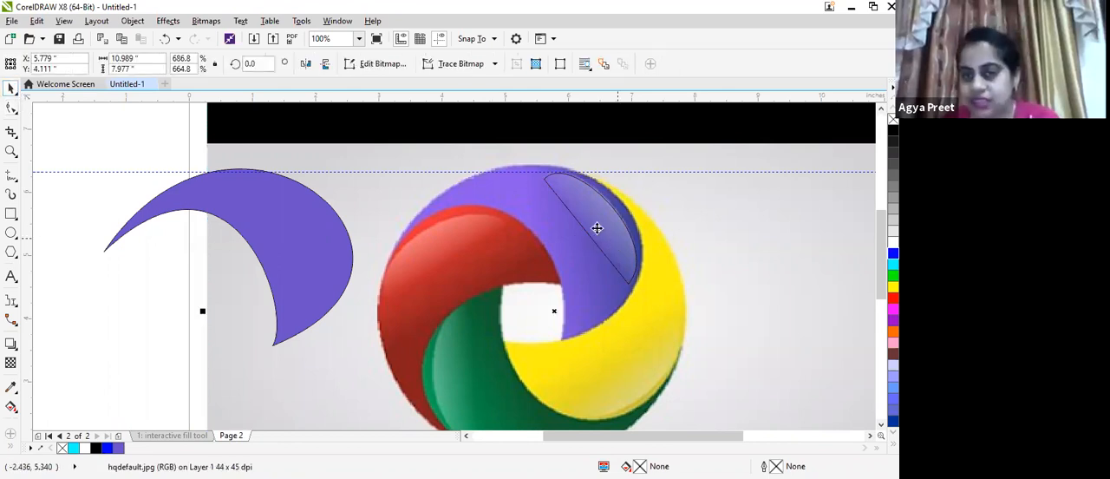
left_click(592, 226)
left_click_drag(592, 226, 358, 232)
left_click_drag(292, 234, 310, 236)
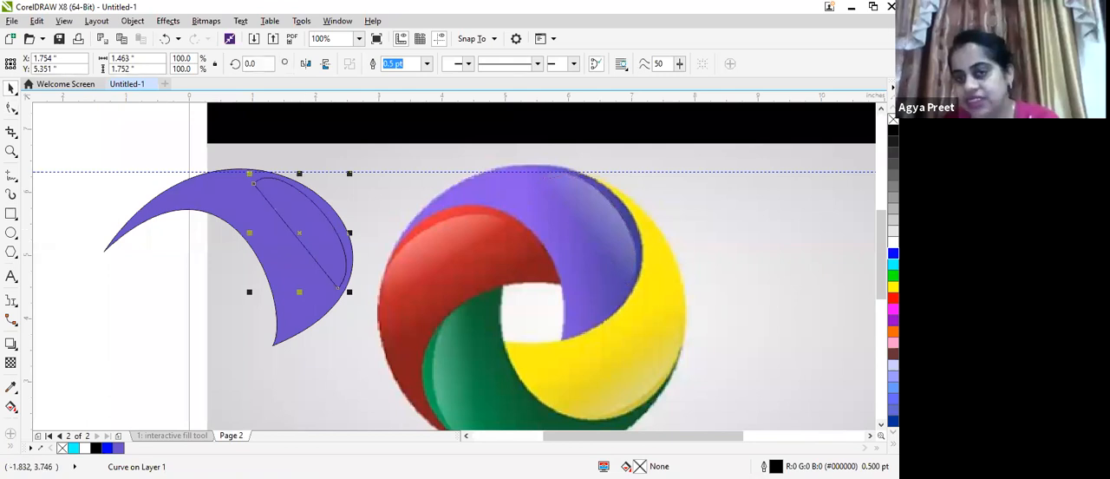
Fill the highlight shape with white and remove its outline
left_click(893, 242)
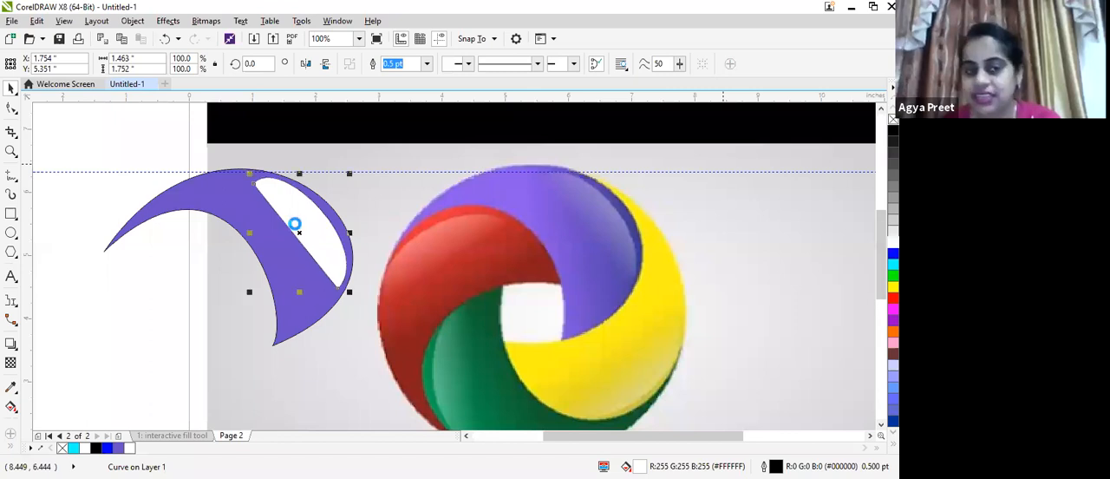
scroll(356, 265, "up", 2)
scroll(353, 269, "up", 2)
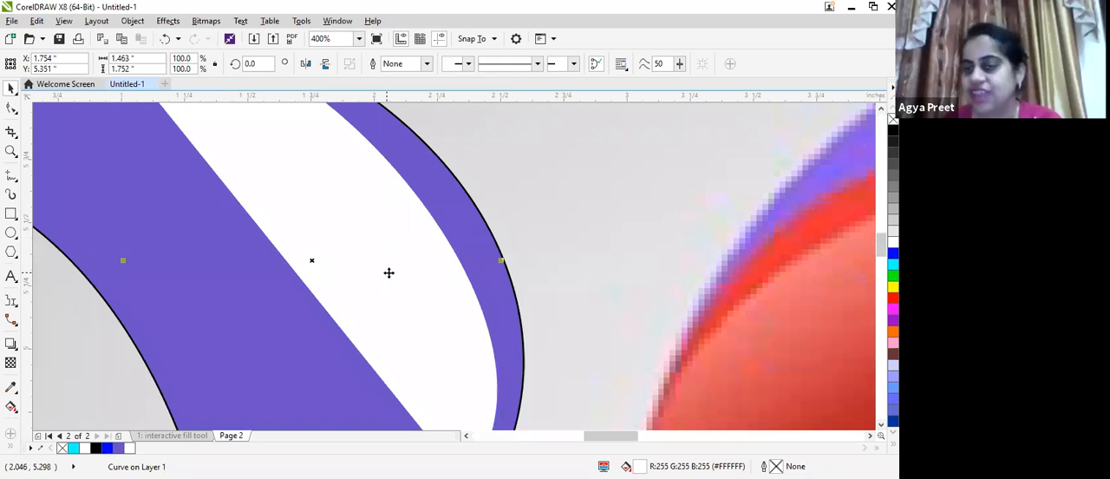
Apply a uniform transparency of 83 to the white highlight on the crescent
scroll(389, 272, "down", 1)
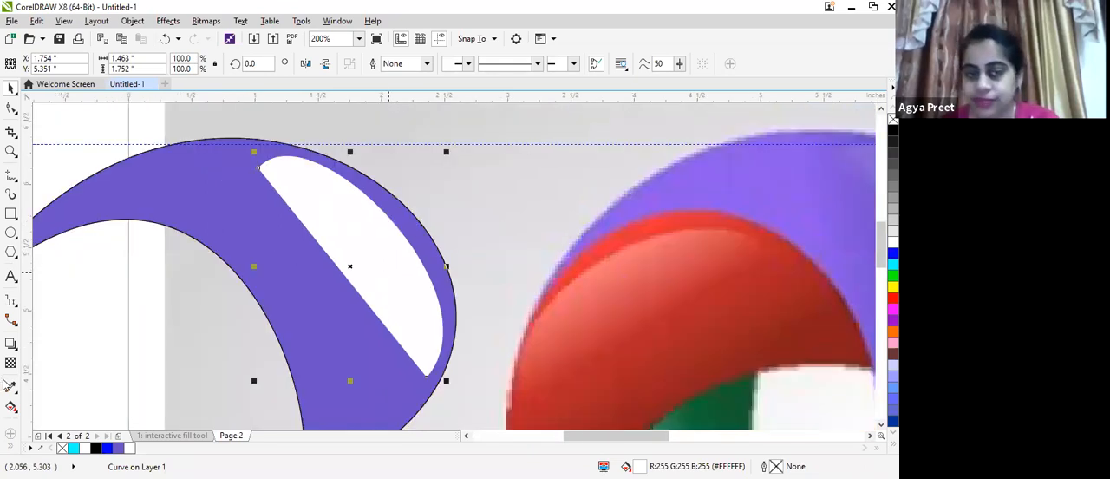
scroll(388, 273, "down", 1)
left_click(11, 364)
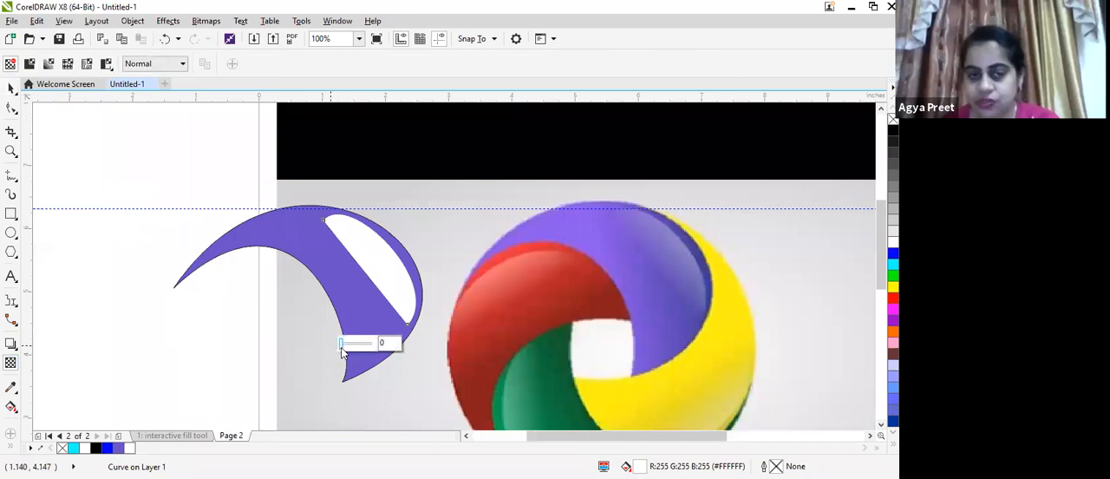
left_click_drag(341, 348, 371, 350)
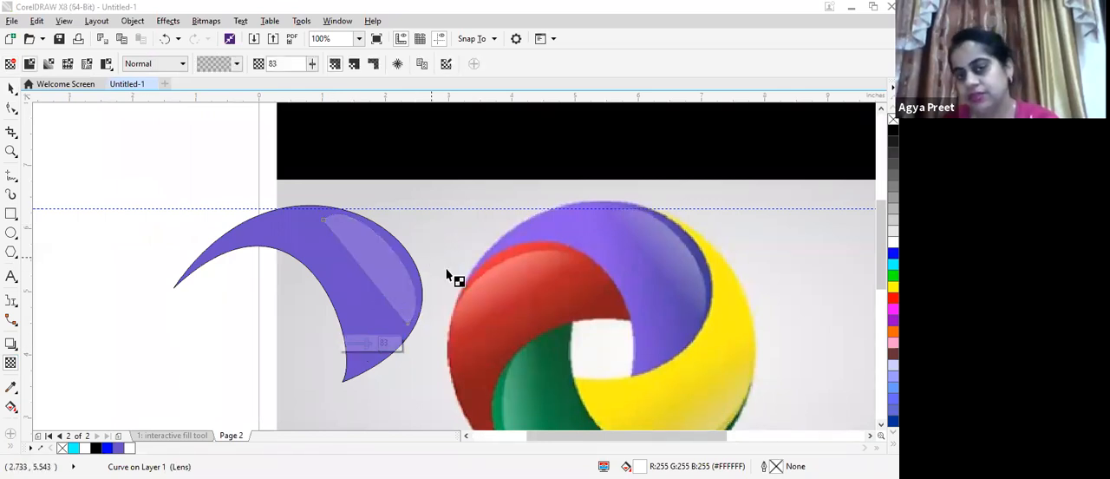
scroll(425, 342, "down", 2)
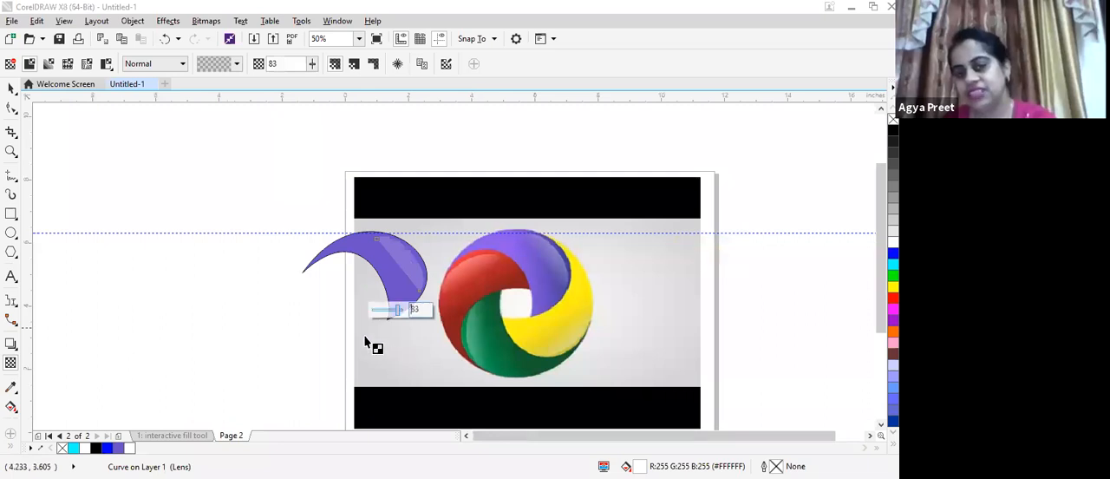
left_click(384, 282)
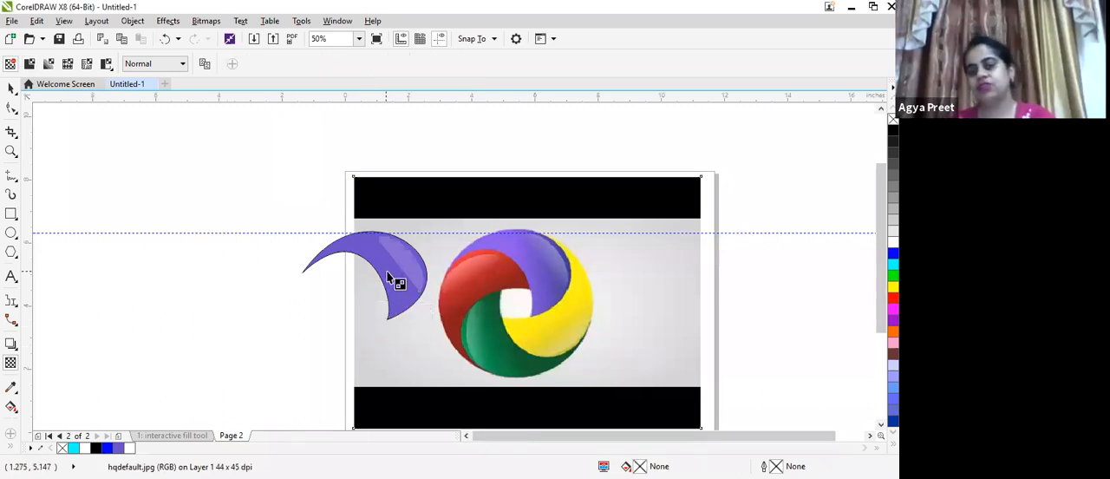
scroll(545, 221, "up", 2)
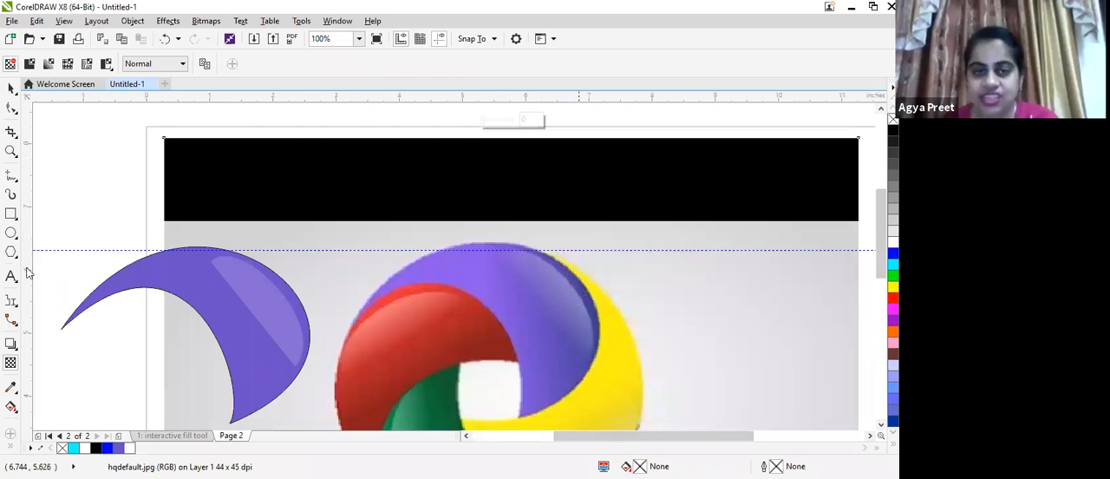
left_click(18, 386)
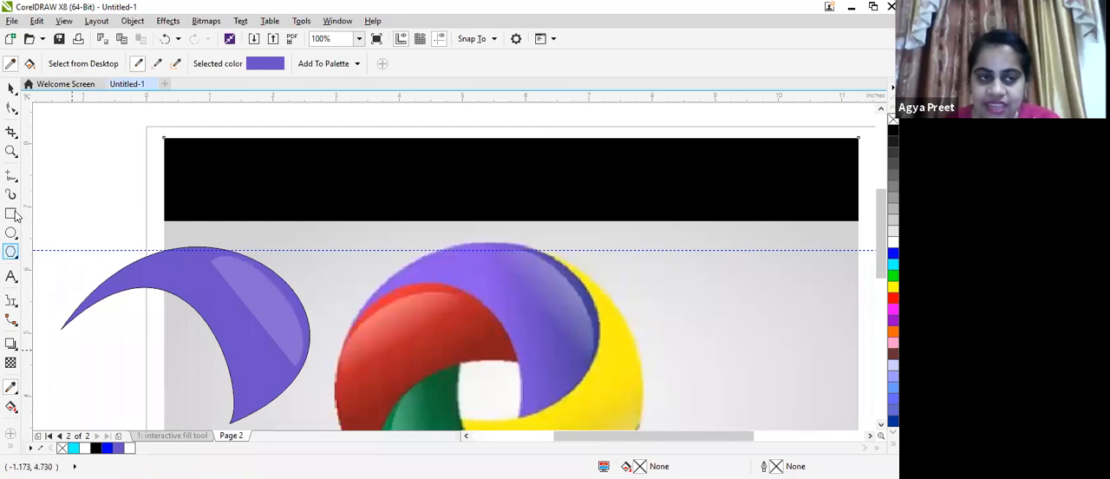
Trace the dark blue shadow band on the logo's purple segment as a closed freehand outline of straight segments
left_click(11, 177)
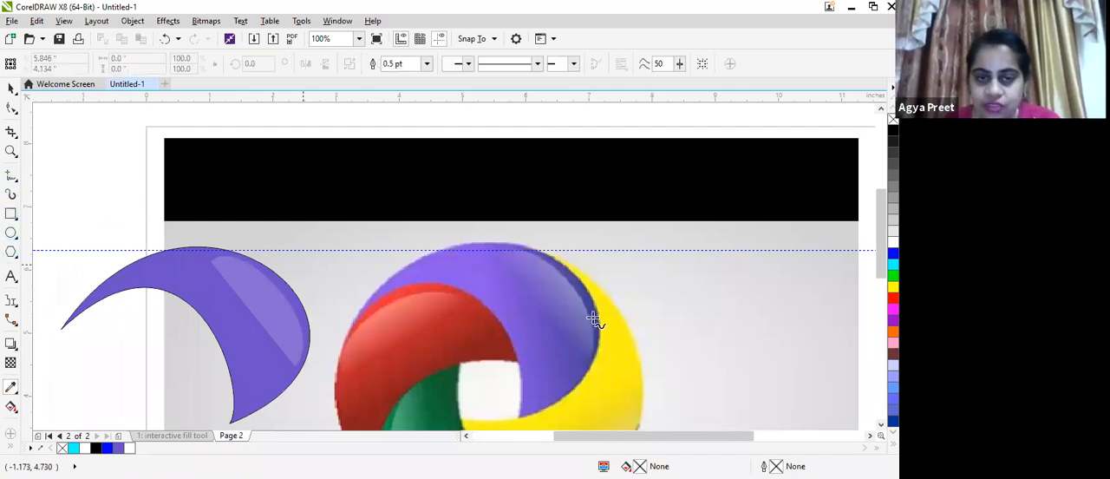
scroll(544, 276, "up", 1)
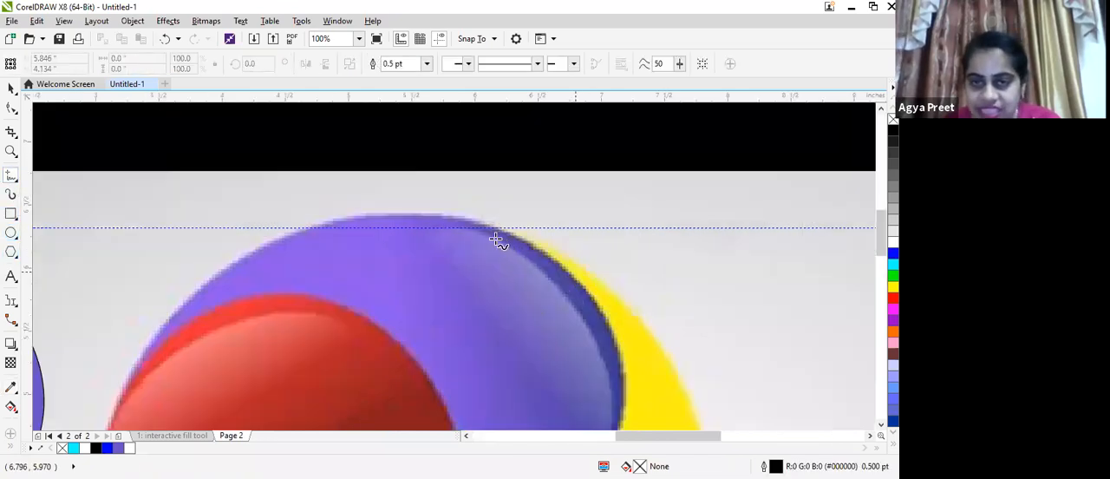
left_click(559, 281)
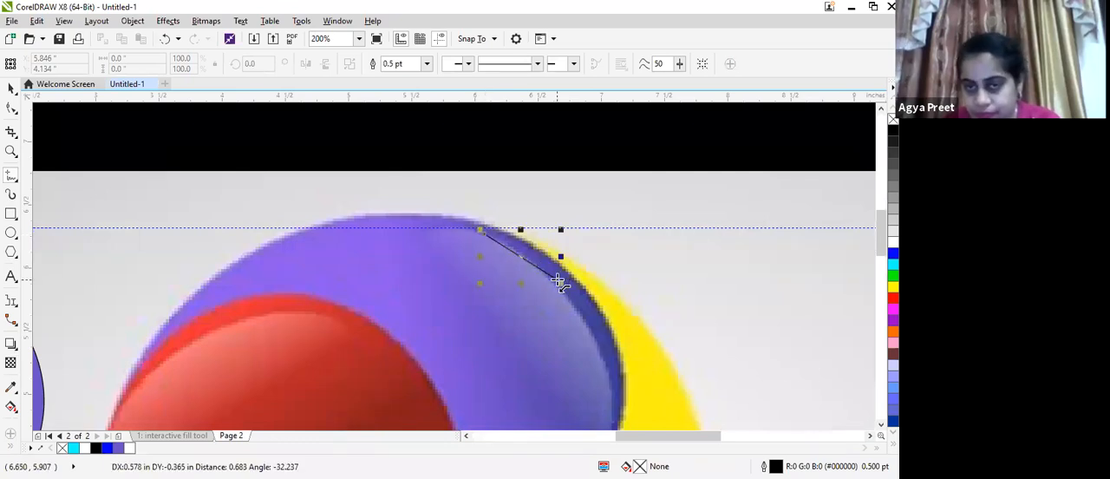
left_click(599, 346)
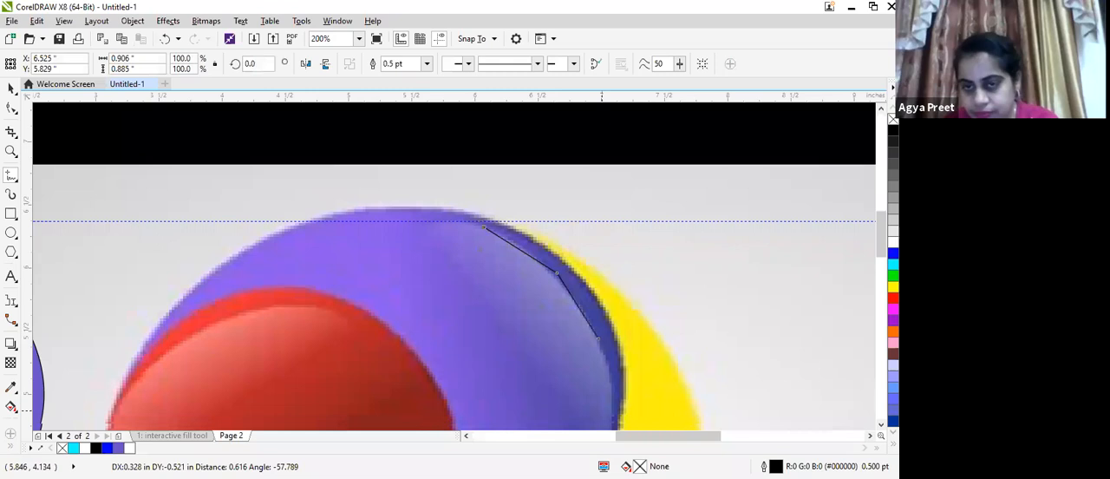
double_click(614, 372)
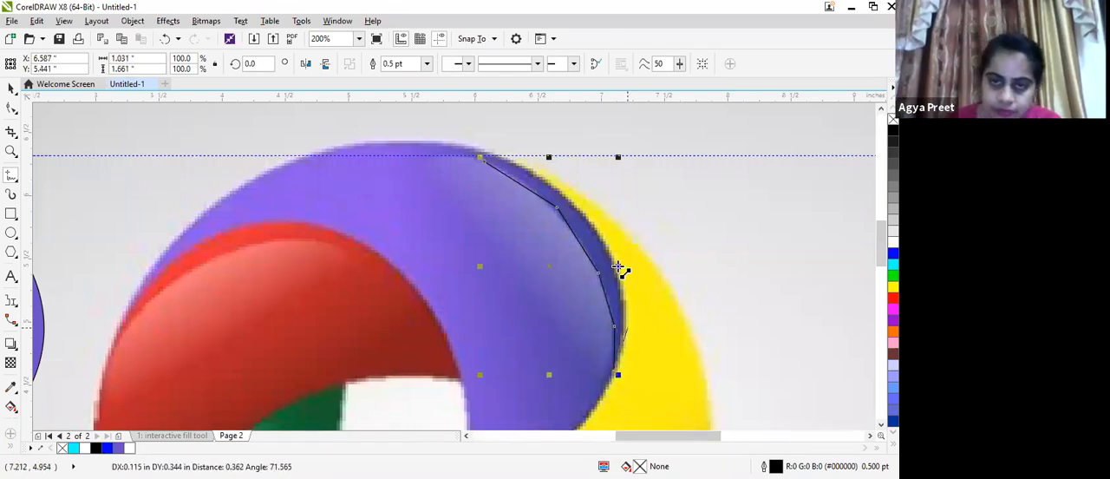
left_click(587, 232)
left_click(558, 191)
left_click(480, 158)
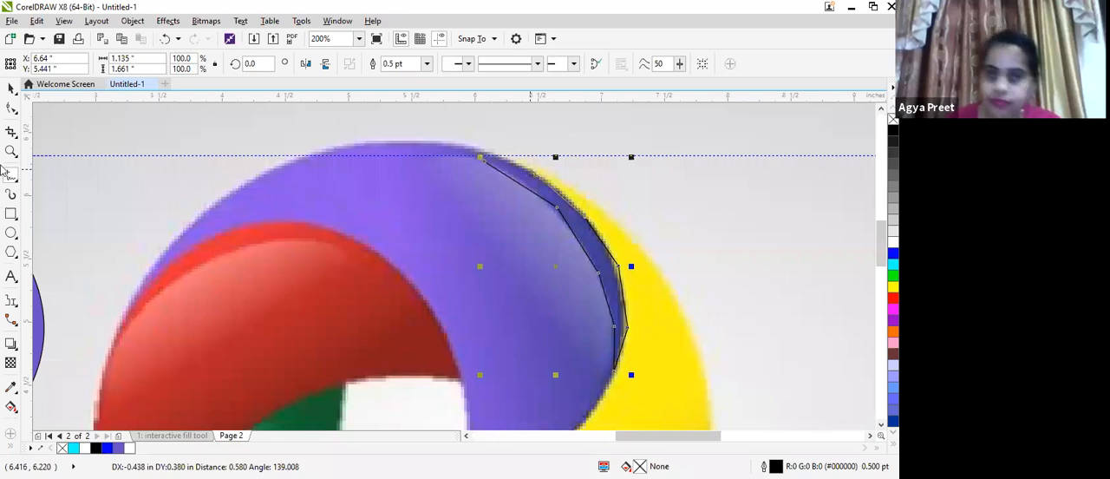
Delete the intermediate nodes along the inner edge of the shadow outline, leaving one straight segment between its two ends
left_click(12, 110)
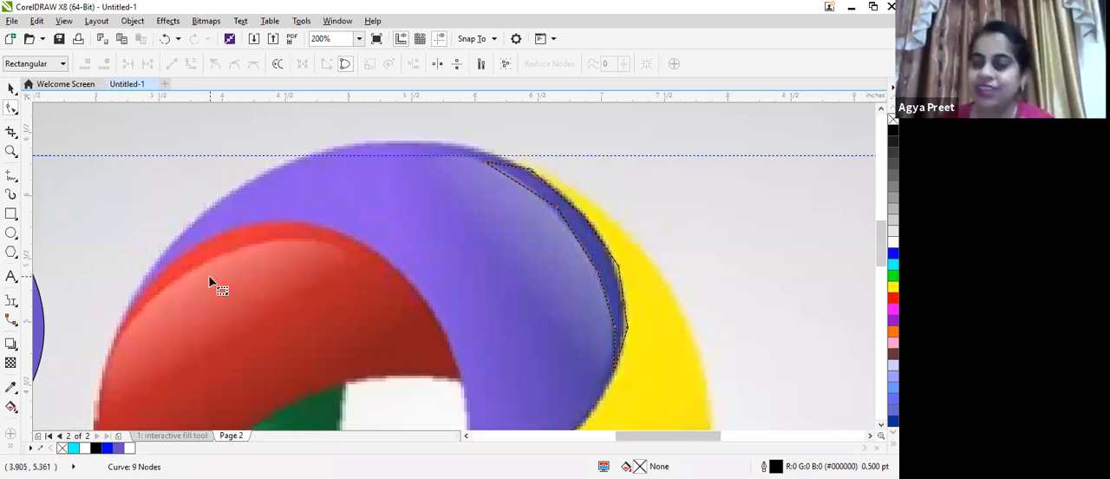
scroll(574, 217, "up", 1)
left_click(567, 209)
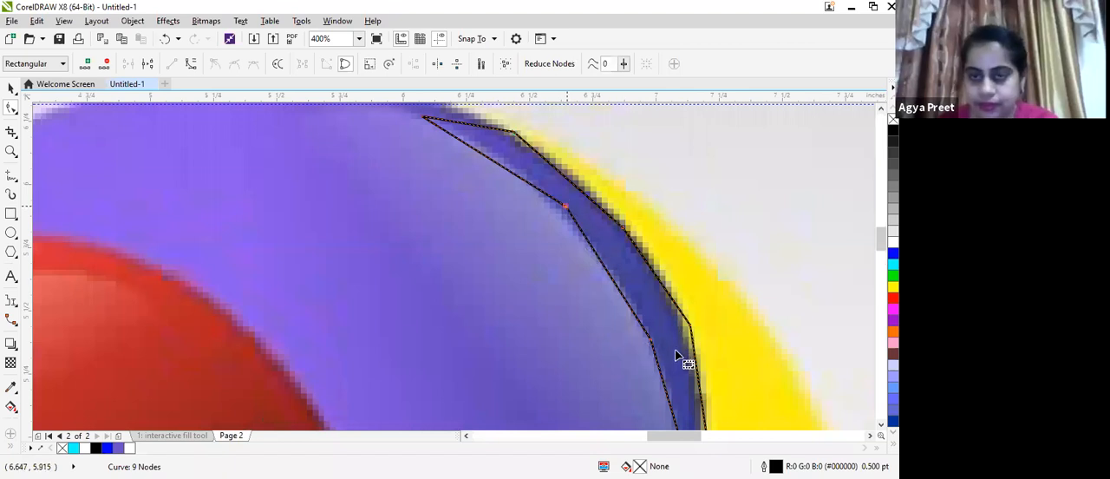
key("Delete")
scroll(679, 363, "down", 2)
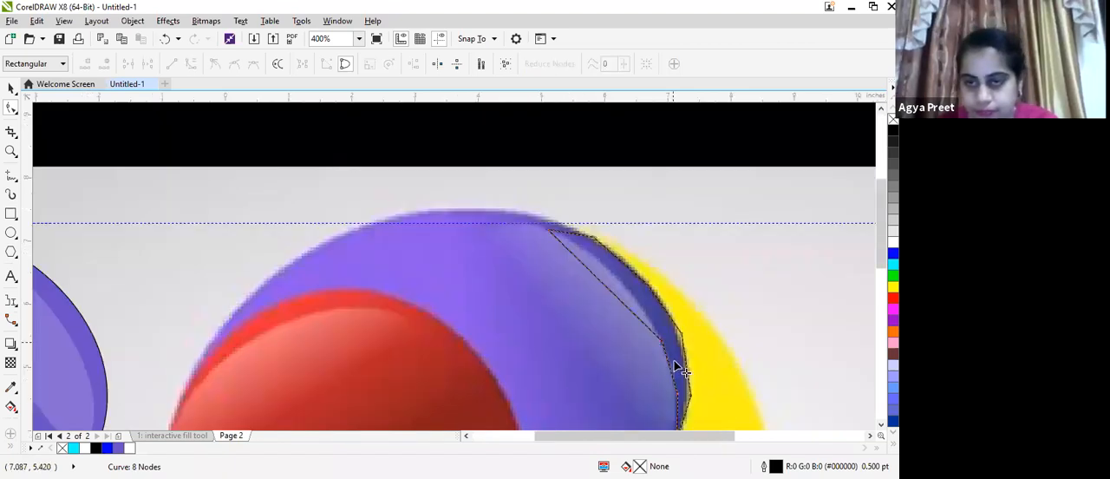
scroll(705, 371, "down", 2)
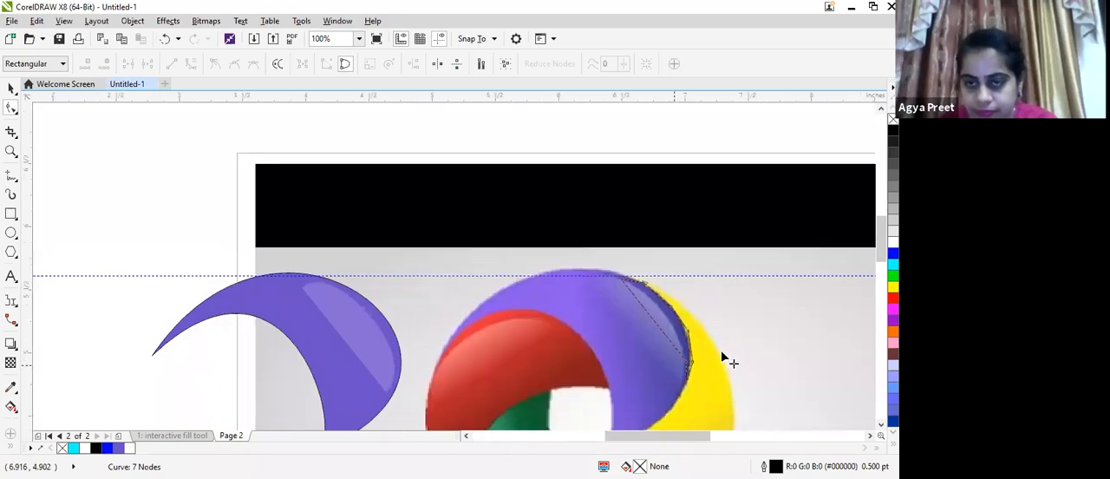
scroll(719, 349, "up", 1)
key("Delete")
scroll(719, 349, "up", 1)
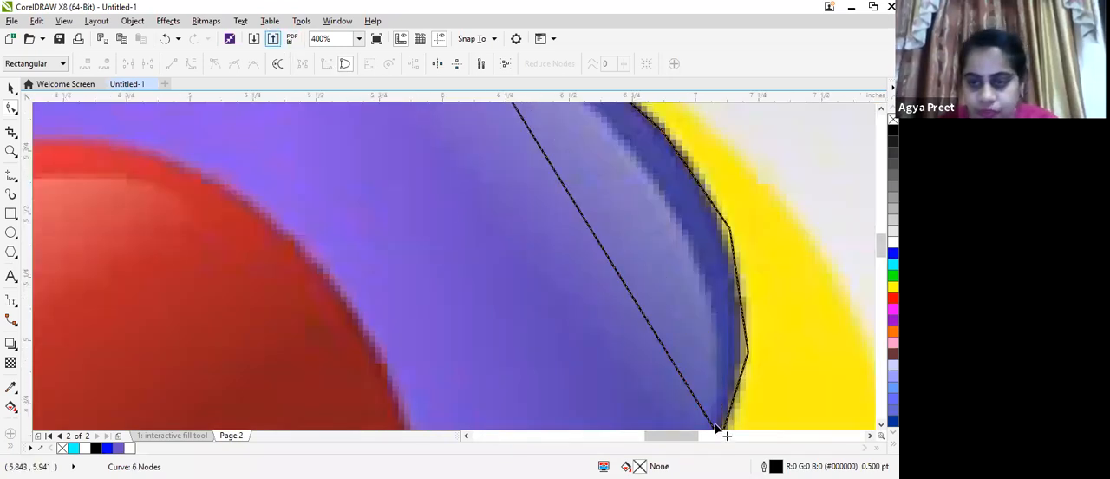
Convert the shadow outline's segments to curves and bend the inner edge to follow the boundary between highlight and shadow
scroll(240, 111, "down", 1)
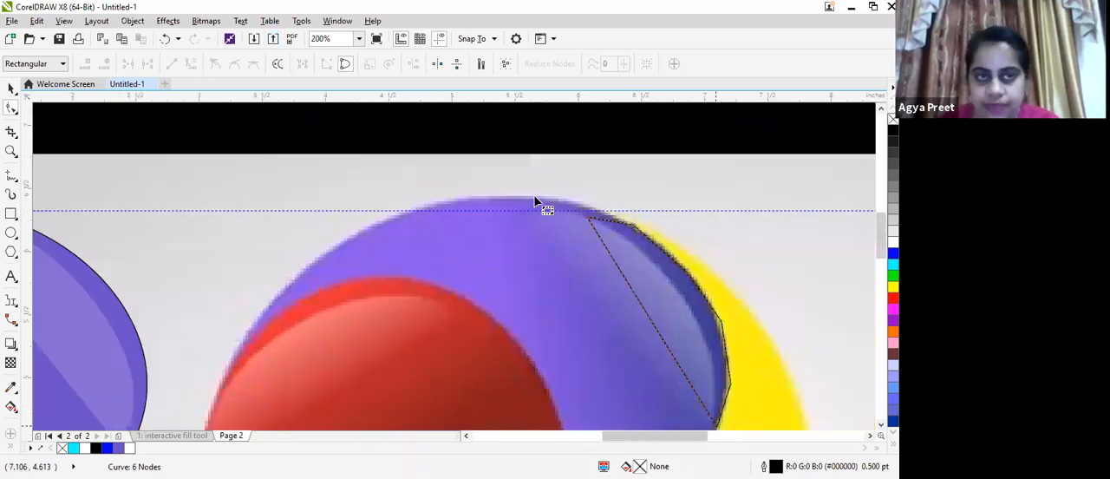
left_click_drag(535, 198, 752, 432)
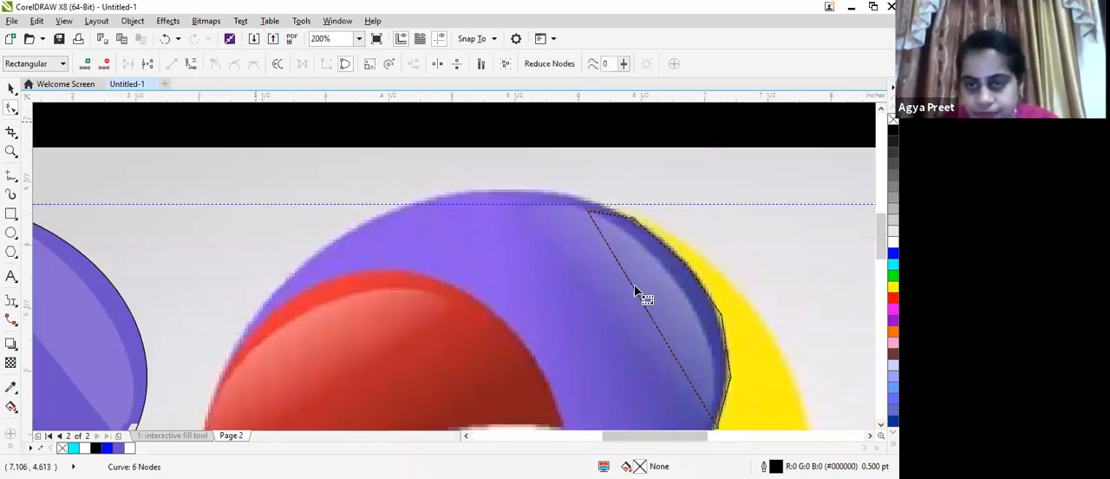
left_click(191, 63)
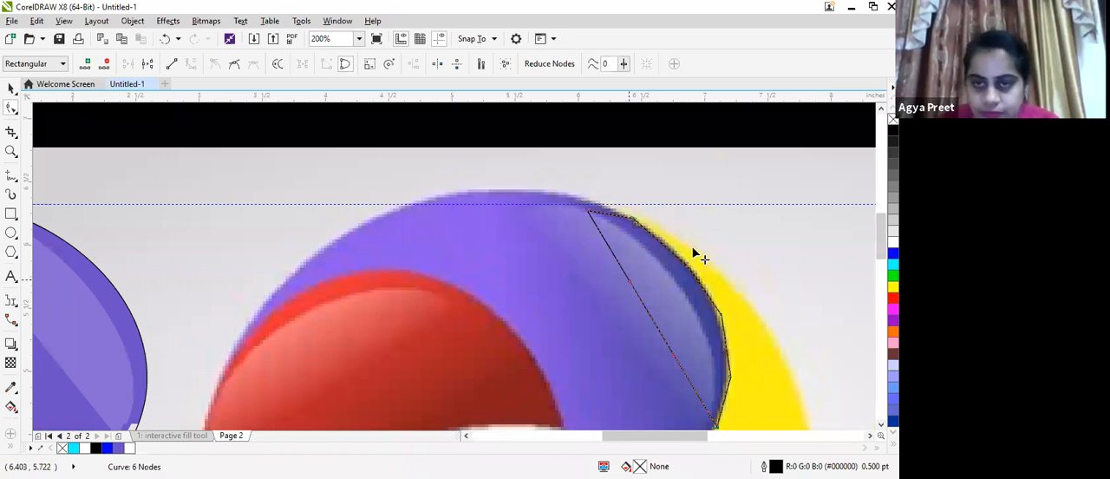
left_click_drag(706, 256, 710, 356)
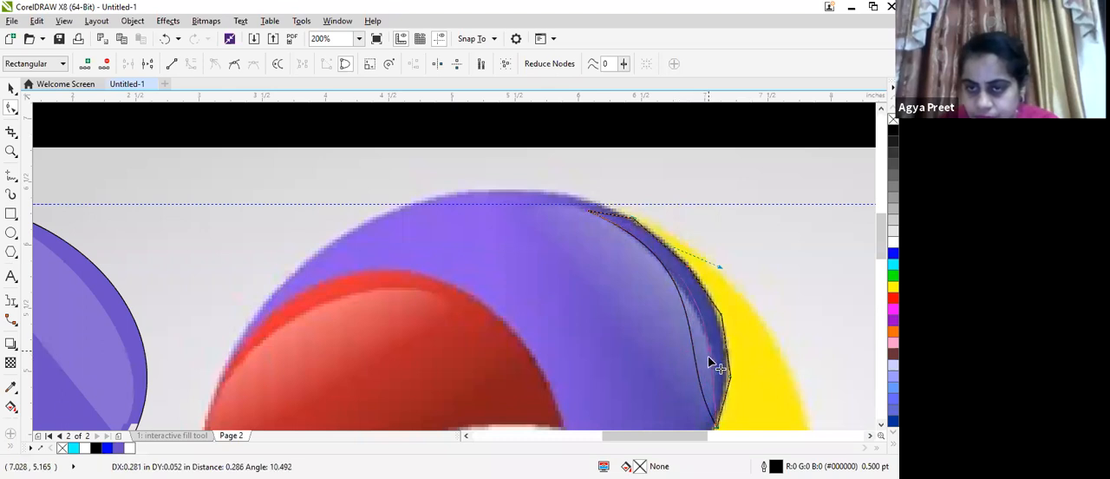
left_click_drag(714, 351, 720, 305)
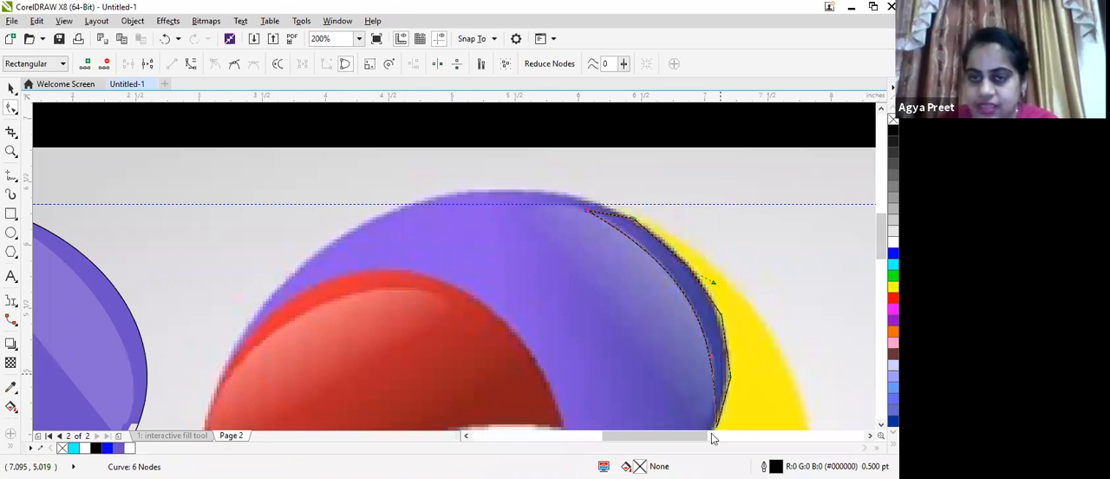
Delete the intermediate nodes along the outer edge of the shadow outline, keeping only the one near its upper tip
key("F3")
left_click_drag(711, 435, 733, 435)
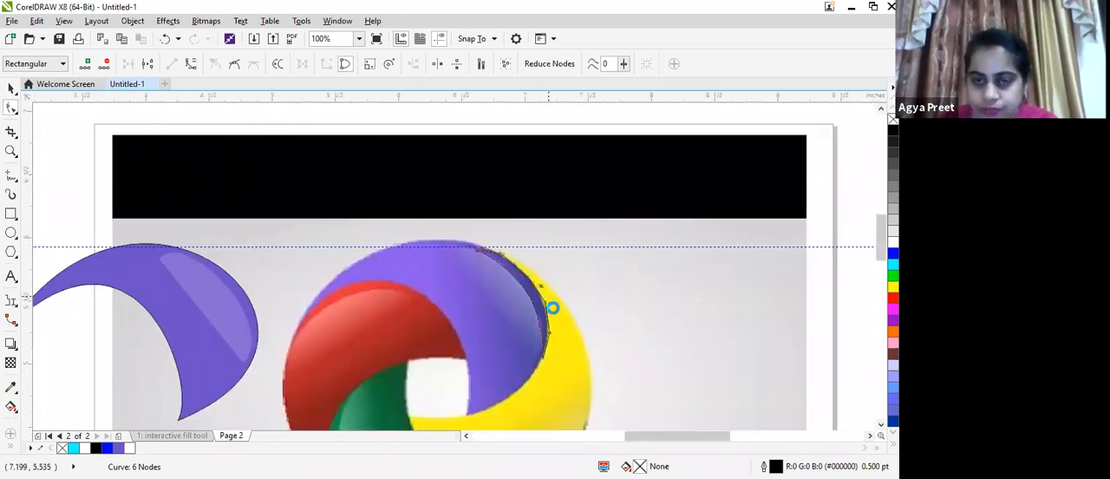
scroll(553, 307, "up", 1)
scroll(545, 313, "up", 1)
scroll(537, 310, "down", 1)
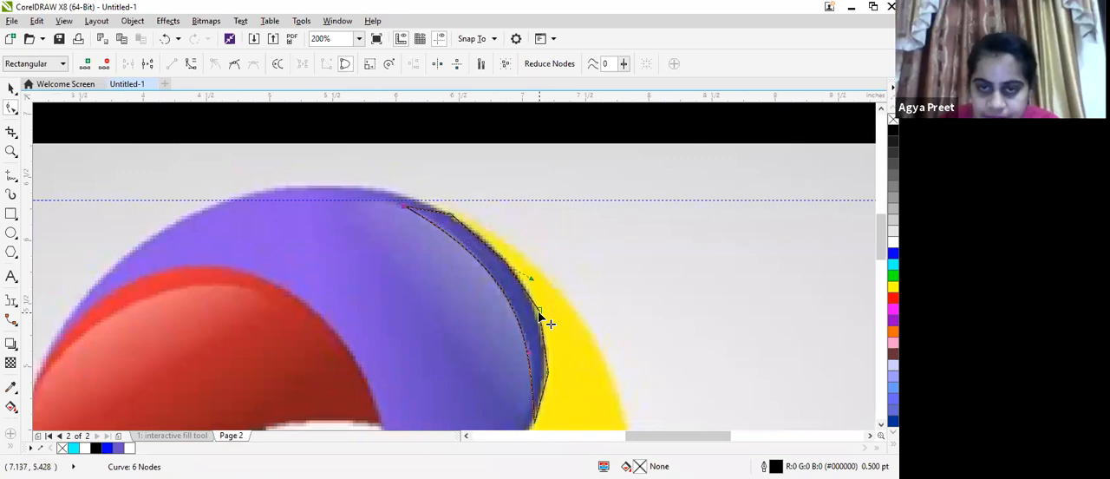
key("Delete")
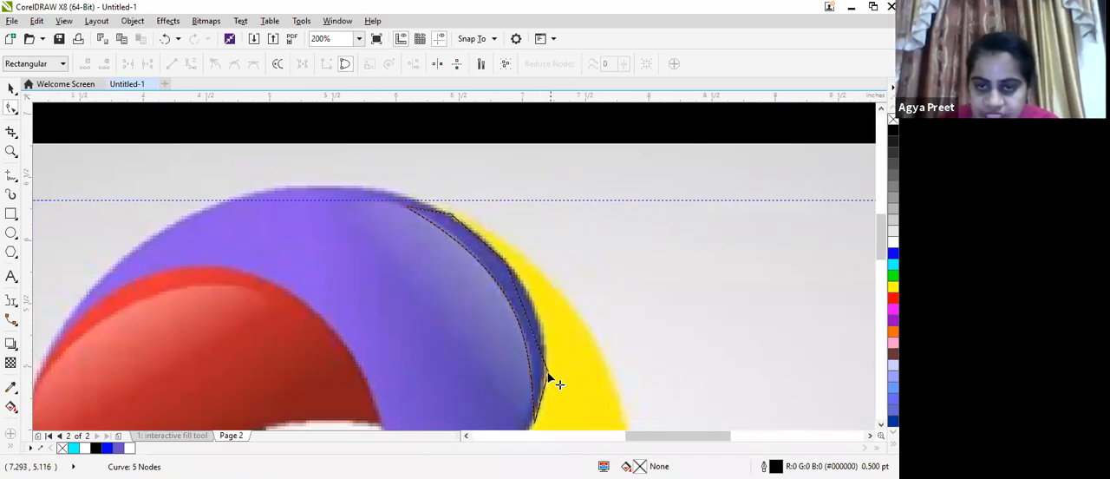
double_click(544, 377)
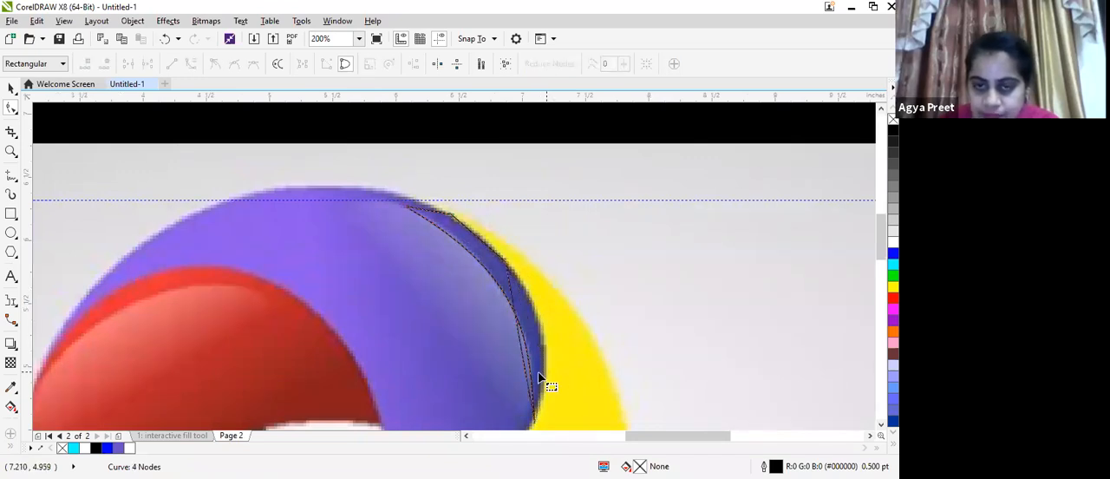
double_click(509, 268)
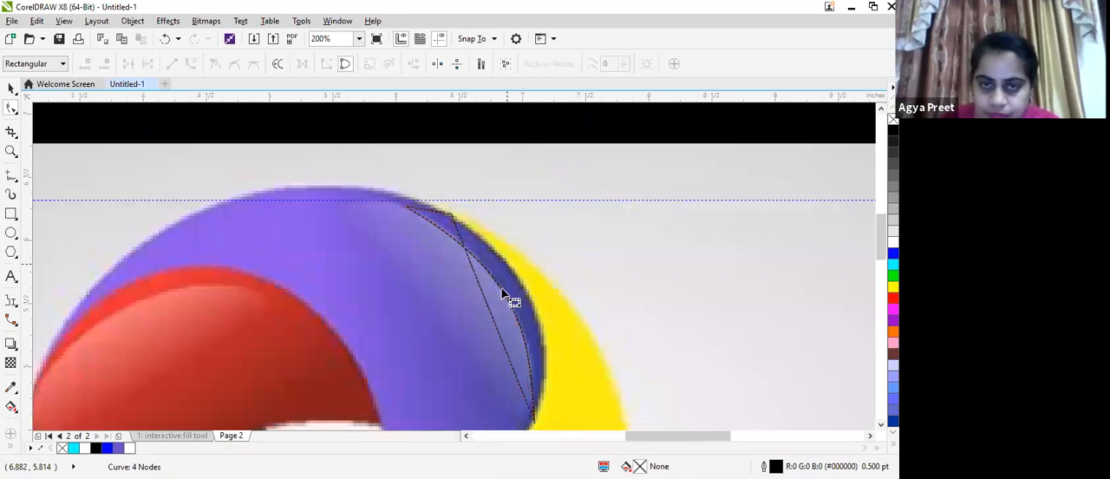
Convert the outer edge to a curve, bend it along the shadow's rounded rim and delete the extra node near the upper tip
left_click(532, 420)
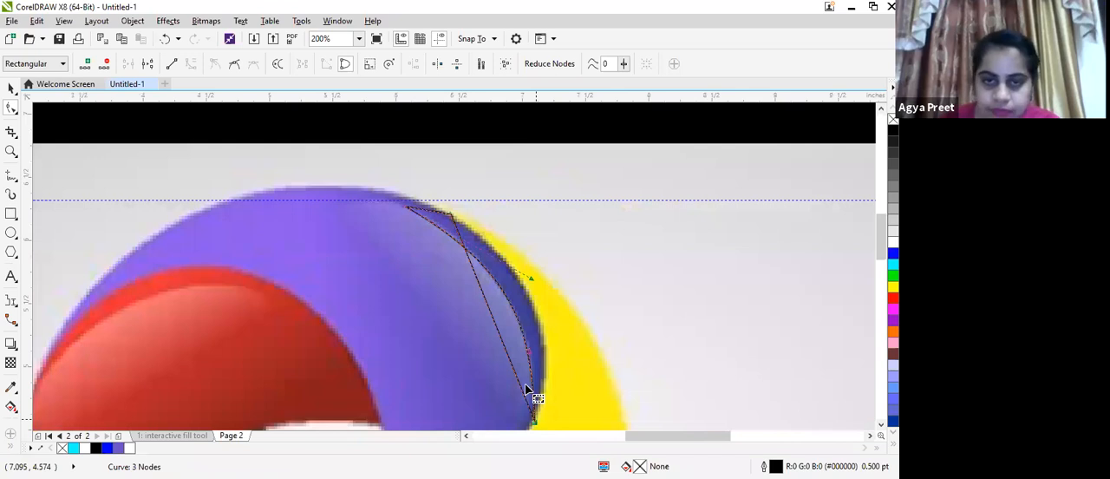
left_click(450, 215)
left_click(192, 65)
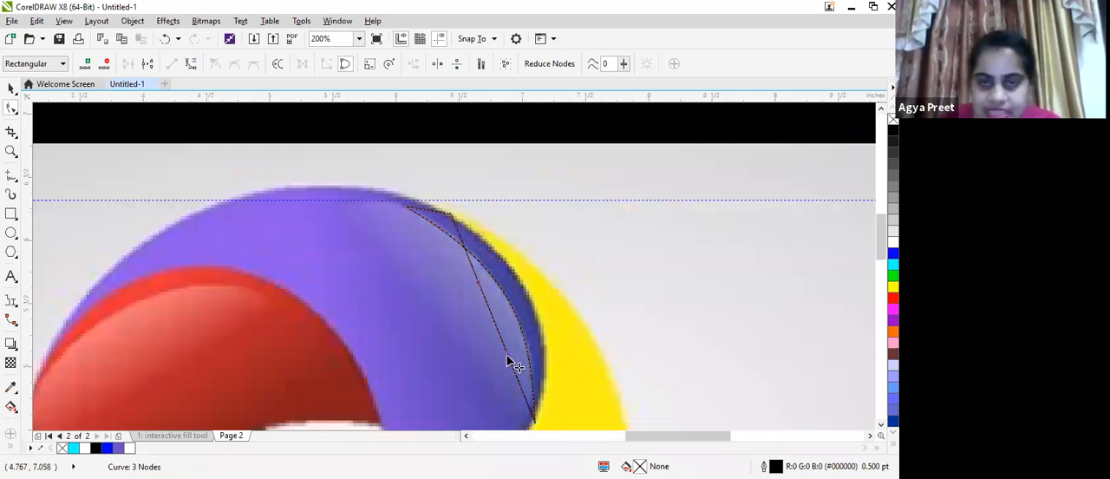
left_click_drag(533, 339, 469, 239)
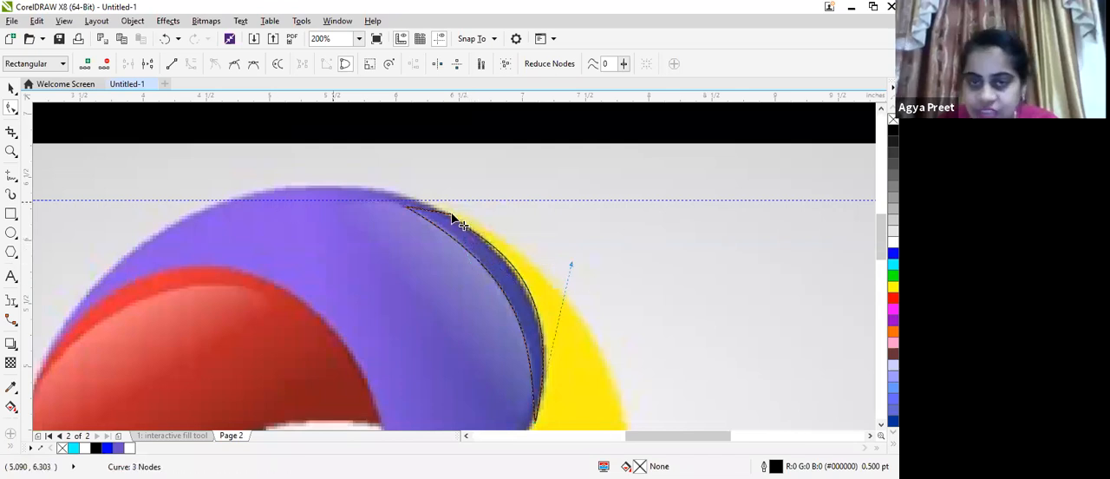
double_click(450, 215)
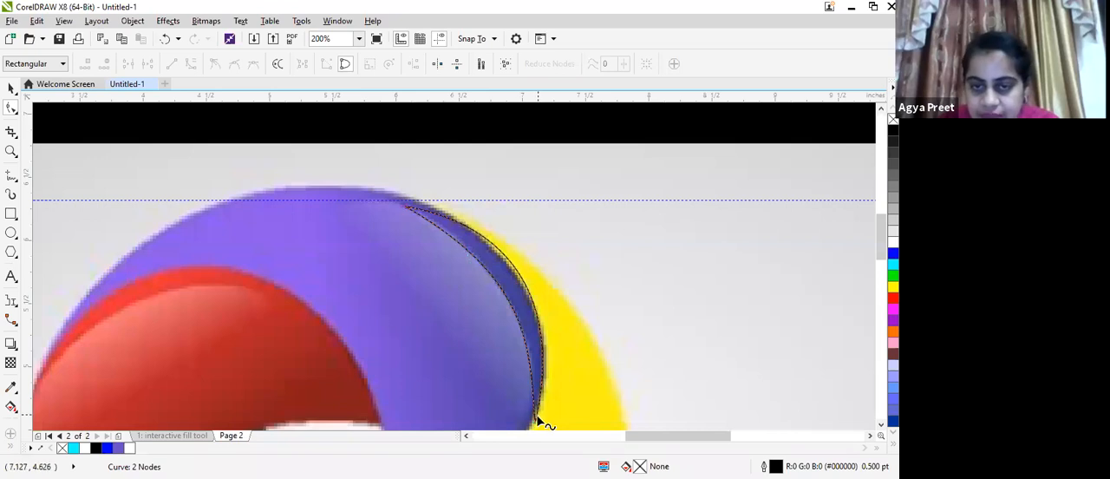
Adjust the curve handles at both ends of the shadow outline to fit its outer edge to the logo's dark band
left_click_drag(537, 422, 532, 421)
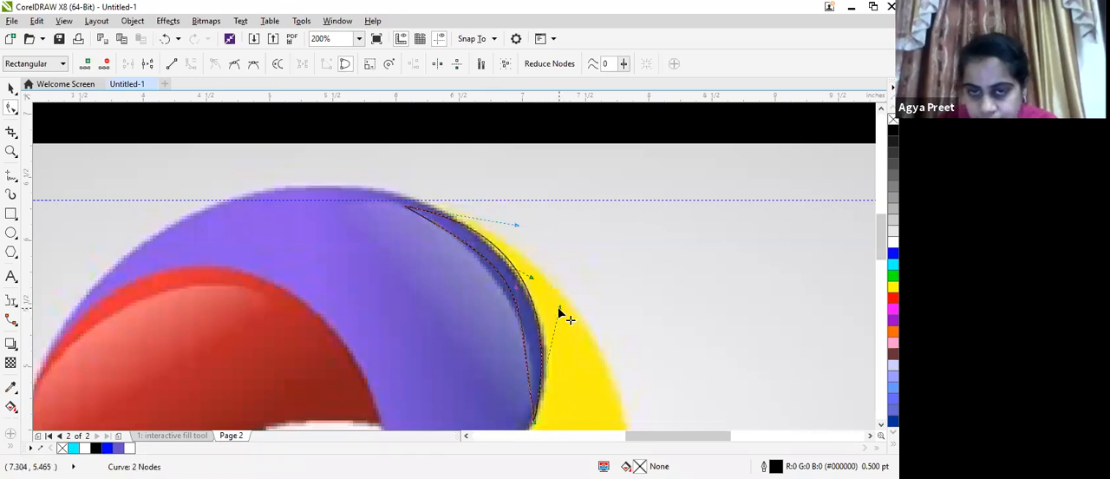
mouse_move(557, 306)
left_mouse_down()
mouse_move(569, 317)
mouse_move(564, 309)
left_mouse_up()
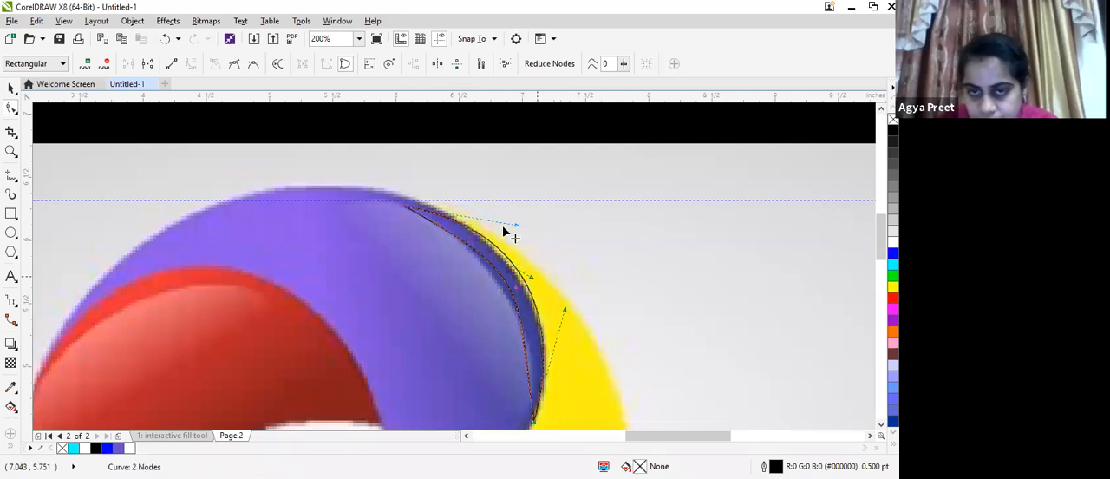
left_click_drag(517, 229, 533, 297)
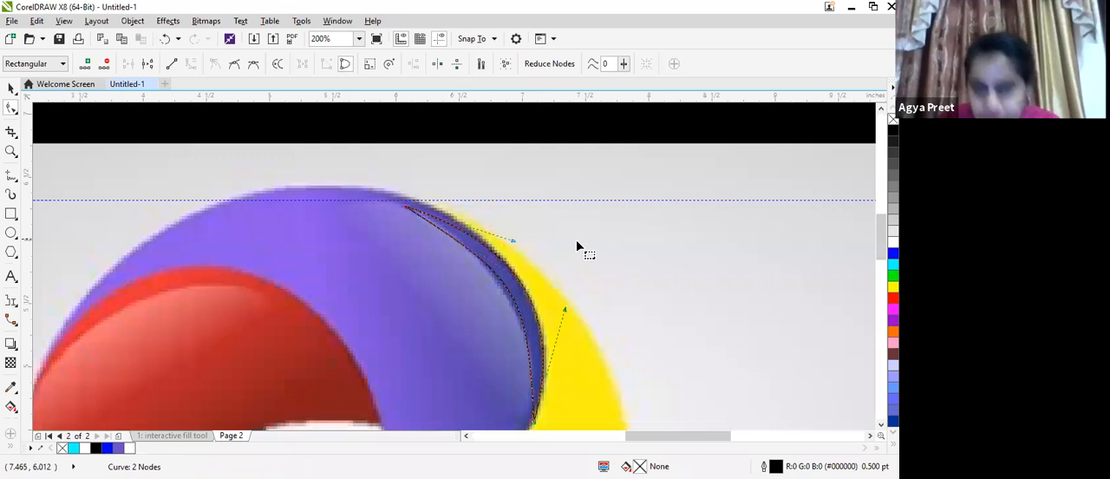
left_click(573, 242)
Move the finished shadow outline from the logo onto the purple segment, aligned along its outer rim beside the highlight
scroll(571, 249, "down", 1)
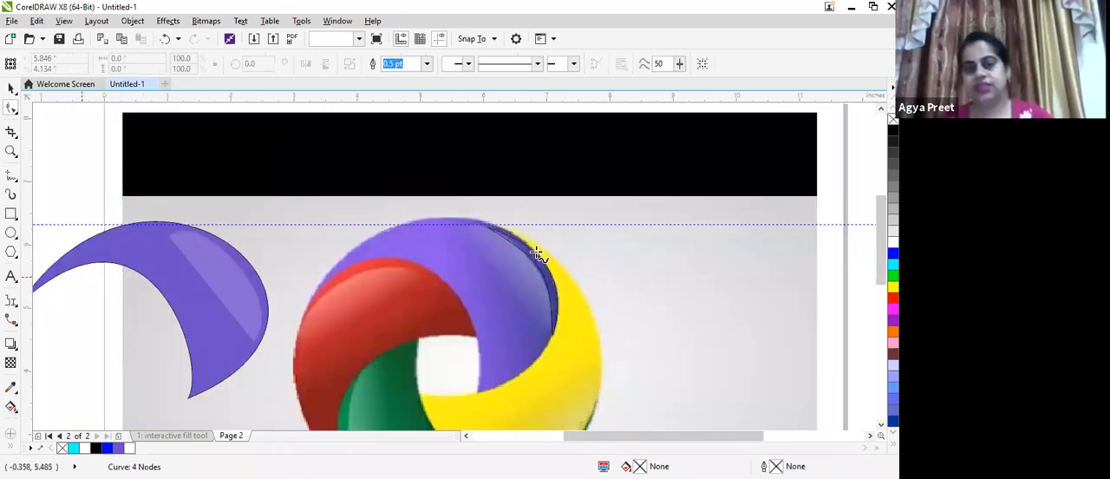
left_click(12, 87)
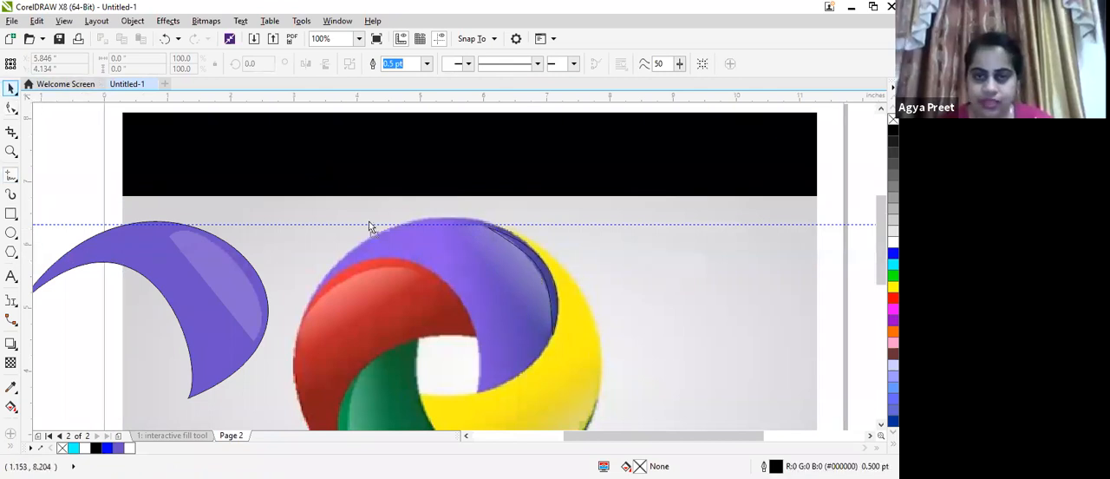
left_click(246, 258)
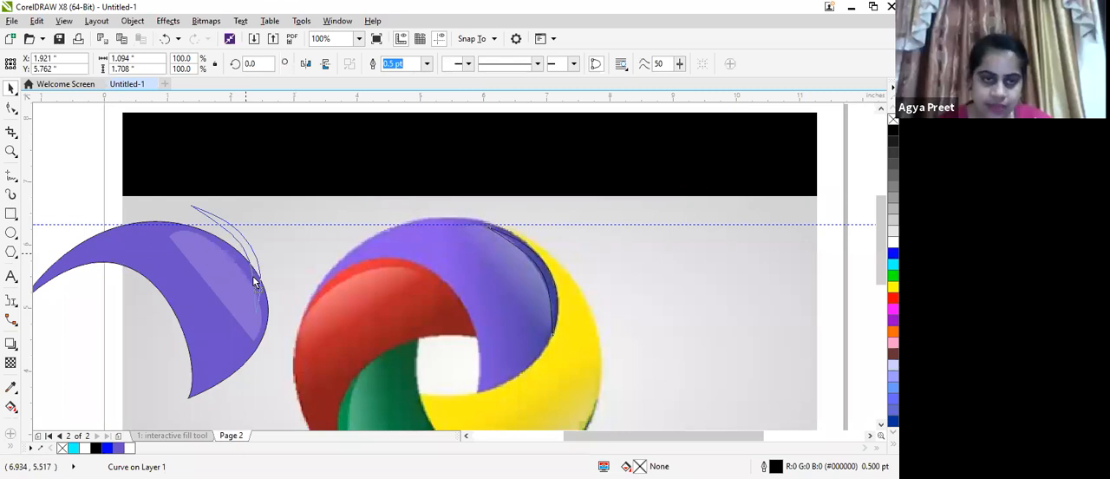
left_click_drag(255, 280, 249, 287)
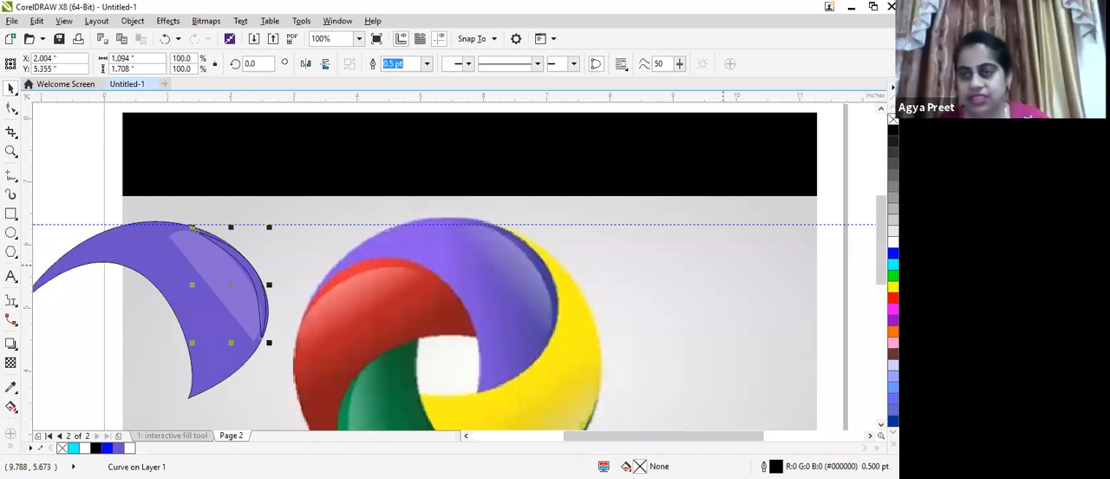
Remove the shadow shape's outline and fill it with the dark purple sampled from the logo's shaded band
right_click(893, 120)
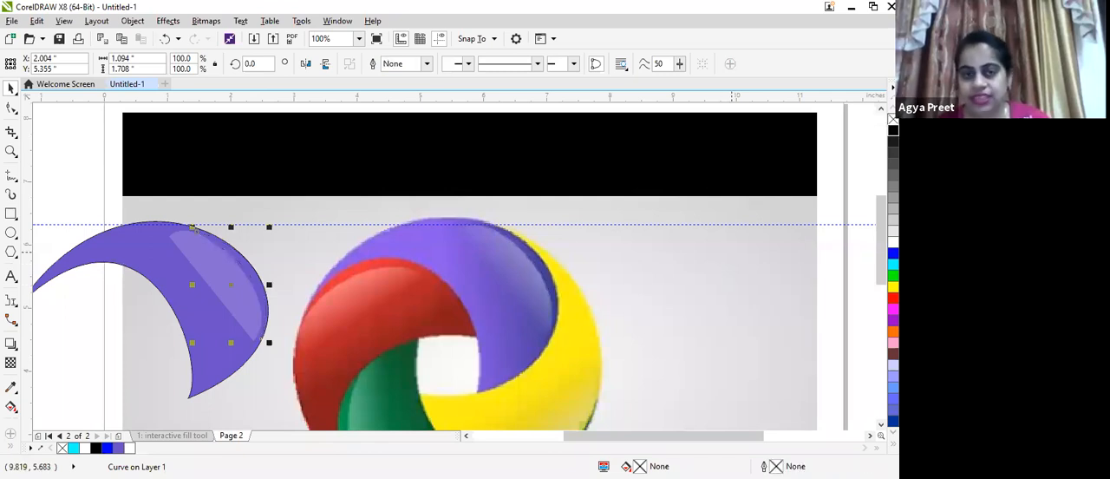
left_click(13, 386)
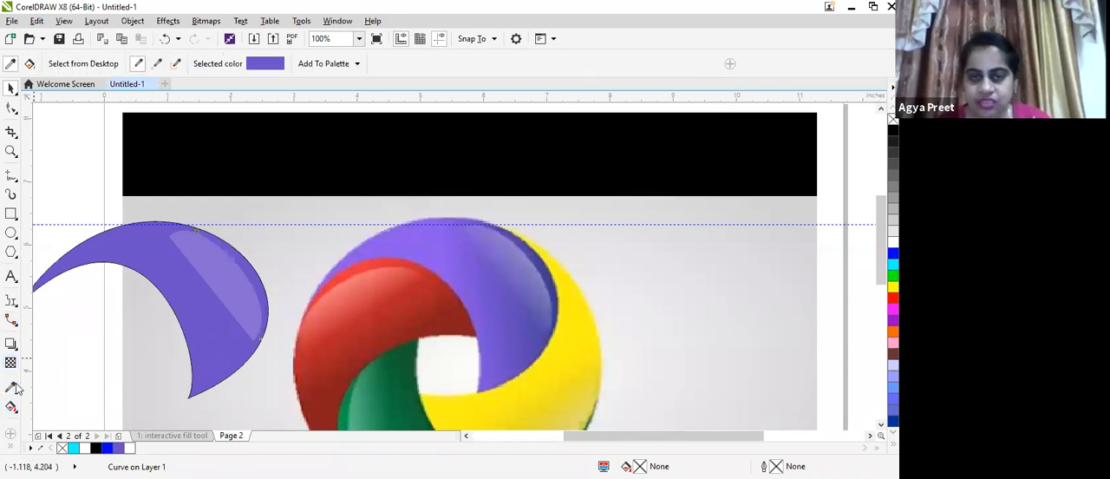
left_click(540, 266)
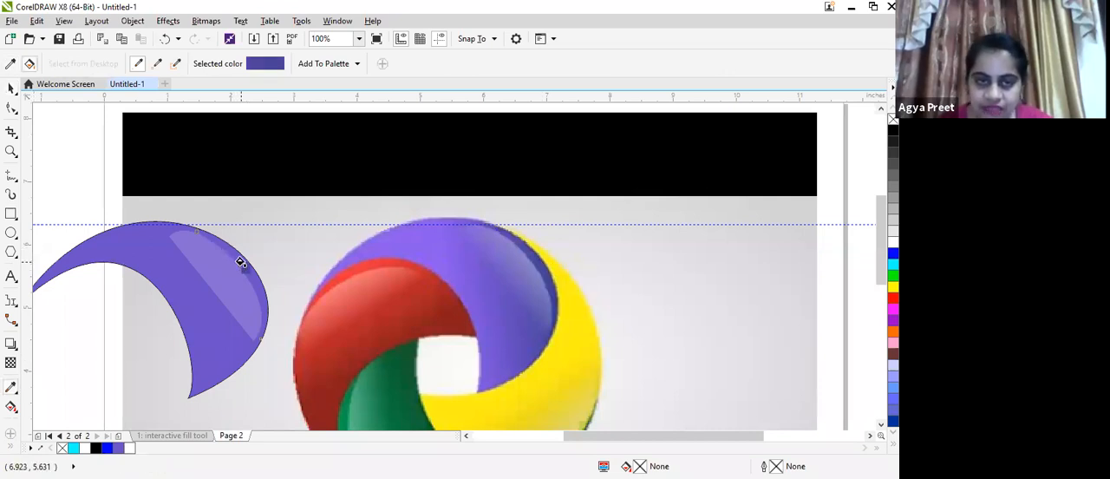
scroll(248, 271, "up", 3)
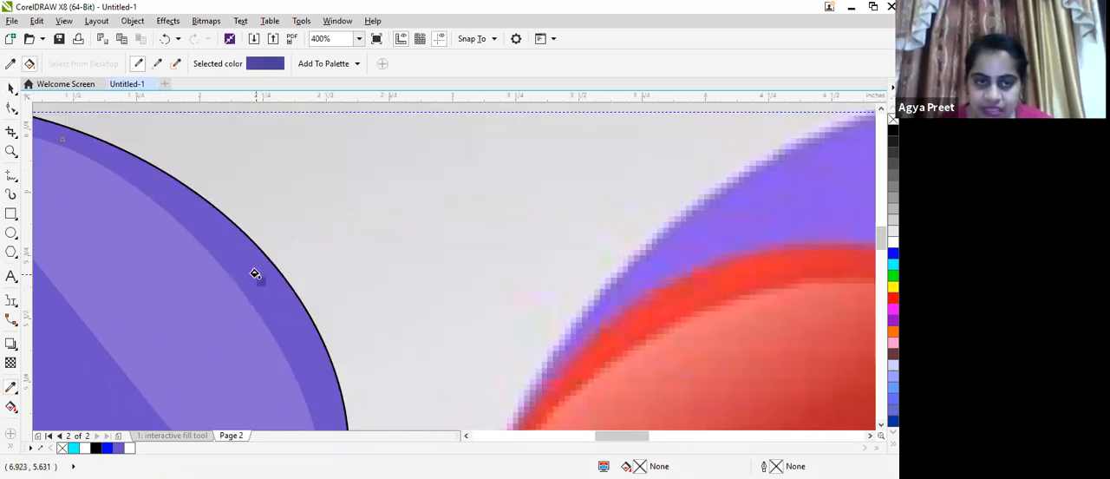
left_click(255, 274)
scroll(436, 364, "down", 3)
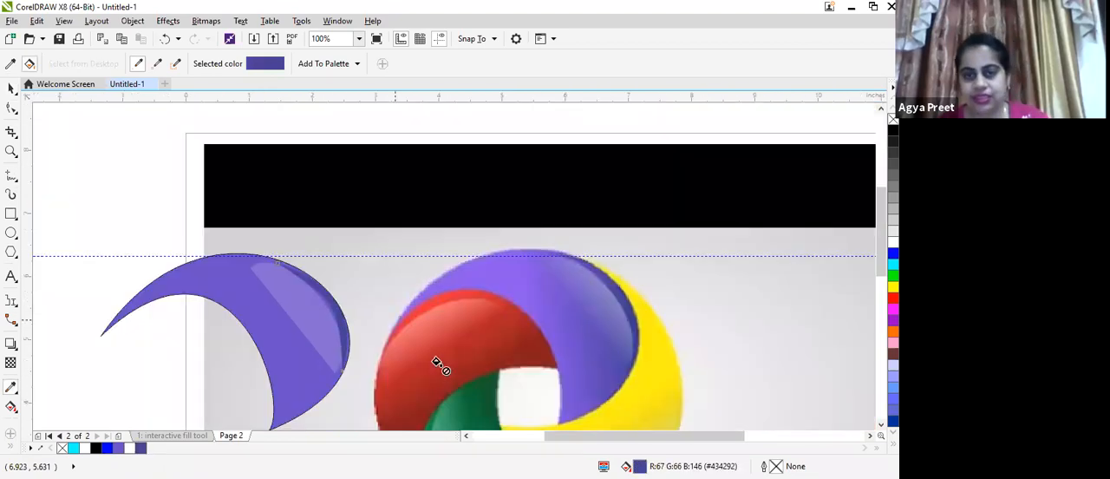
scroll(436, 365, "down", 1)
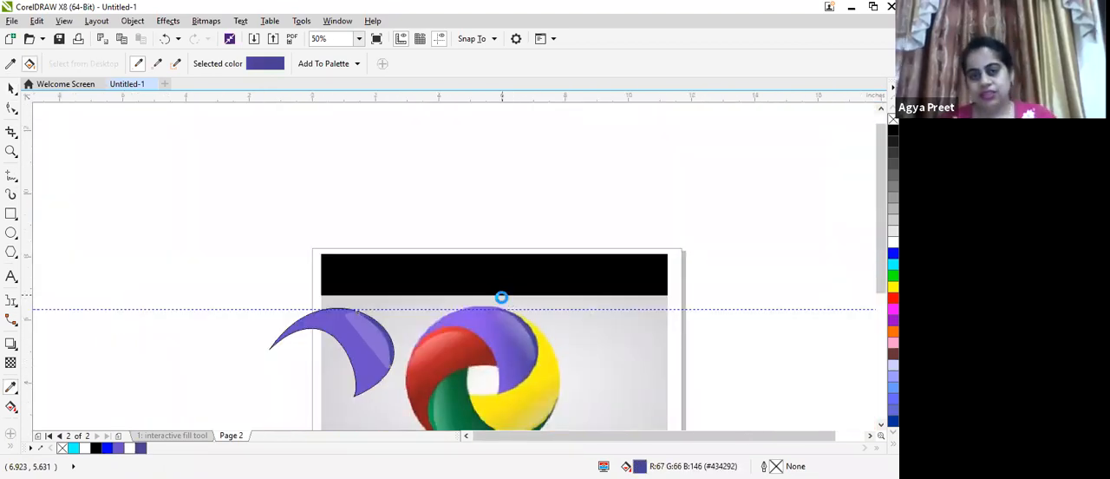
left_click(9, 92)
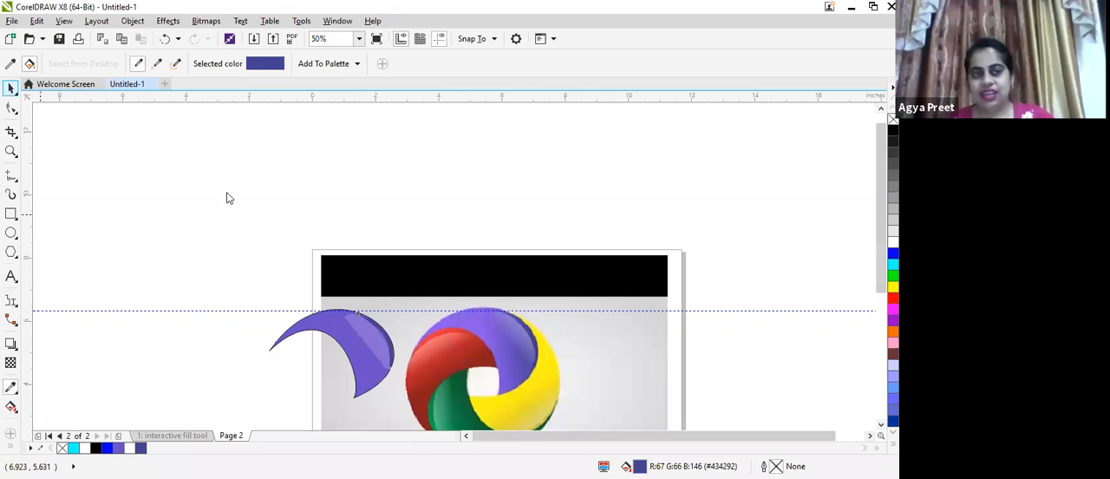
left_click(326, 366)
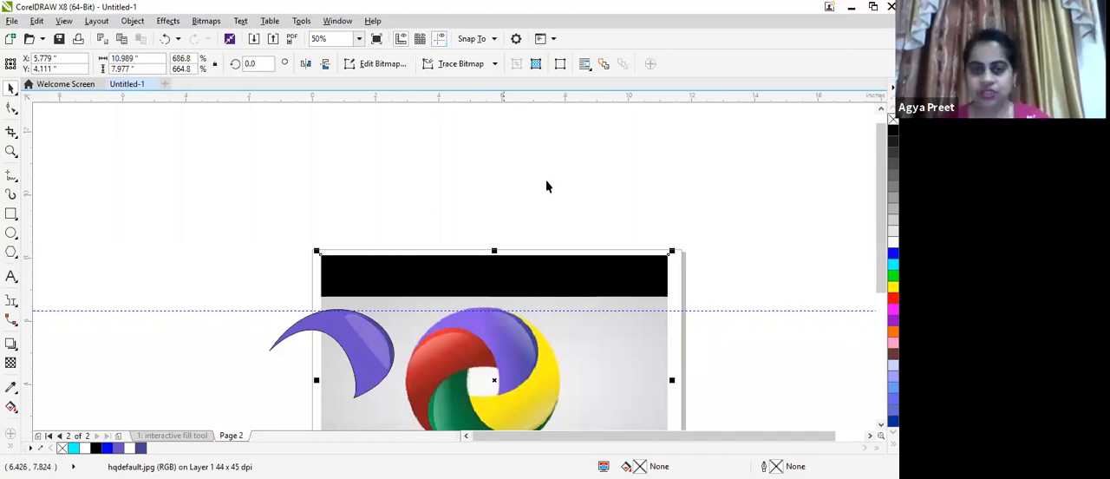
left_click(602, 235)
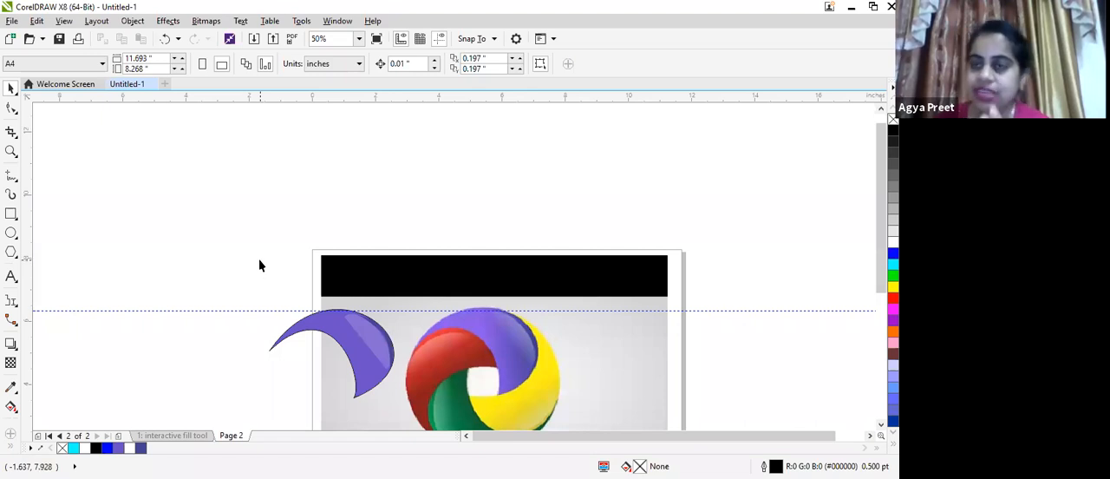
scroll(500, 384, "up", 2)
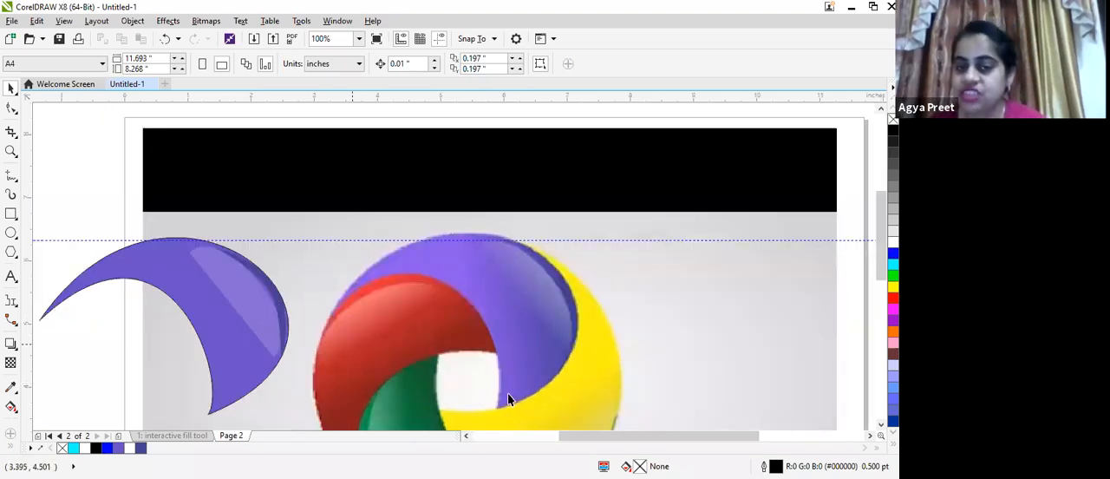
scroll(509, 399, "down", 2)
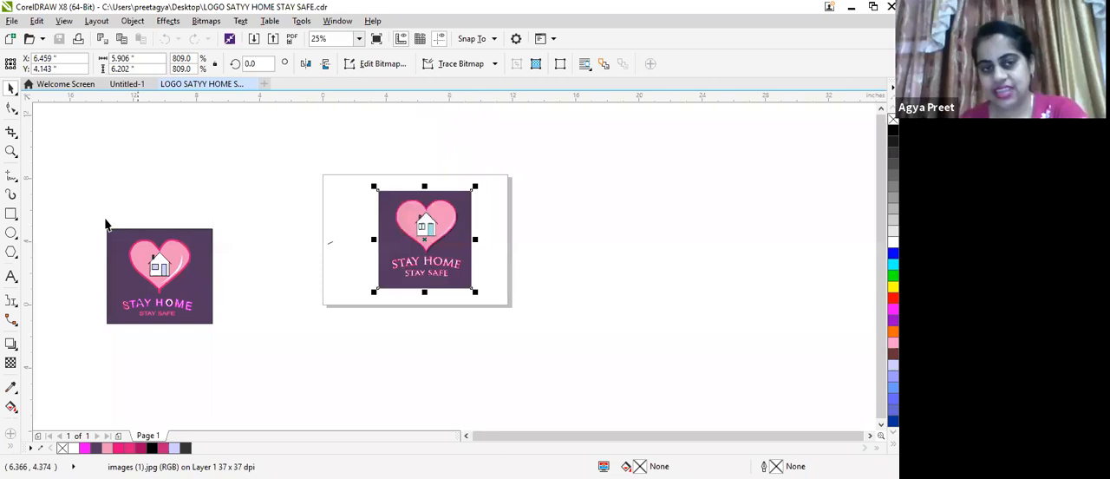
Move the recreated STAY HOME STAY SAFE logo over to the page's left edge, near the original image
left_click(159, 260)
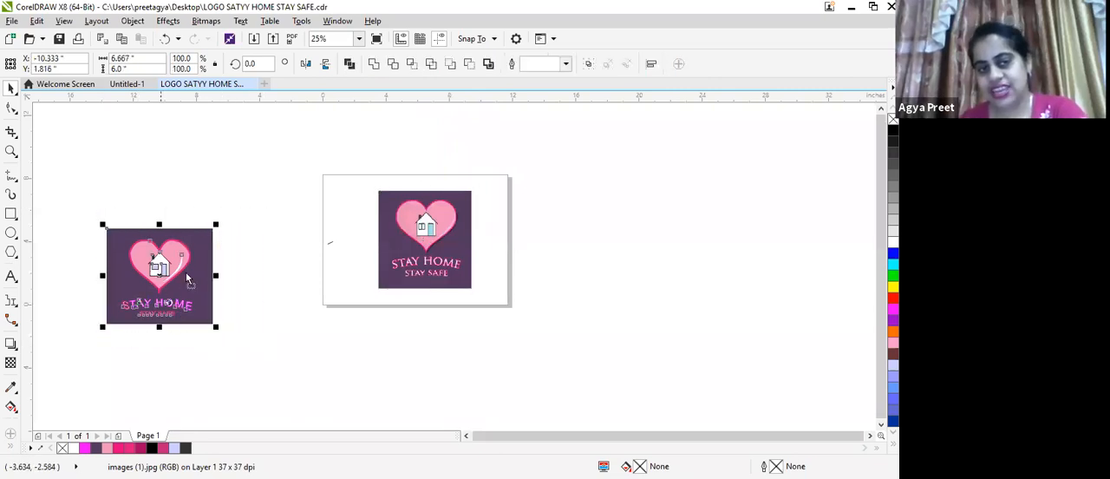
left_click_drag(211, 273, 324, 245)
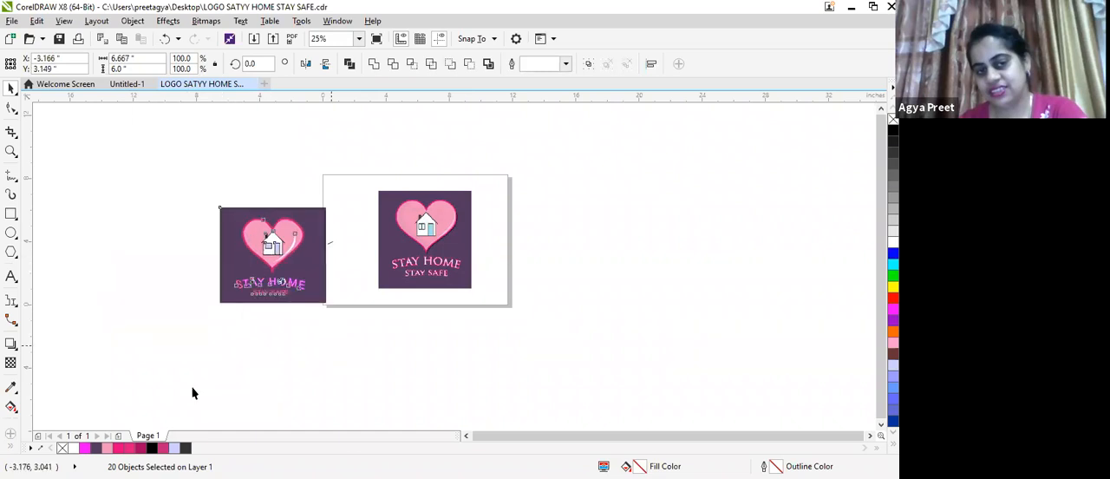
left_click(341, 154)
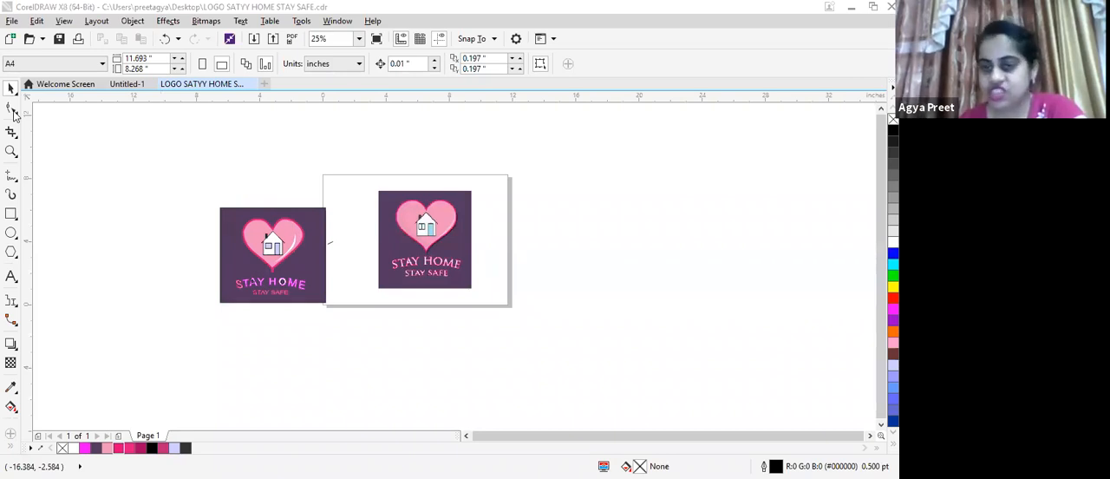
left_click(13, 111)
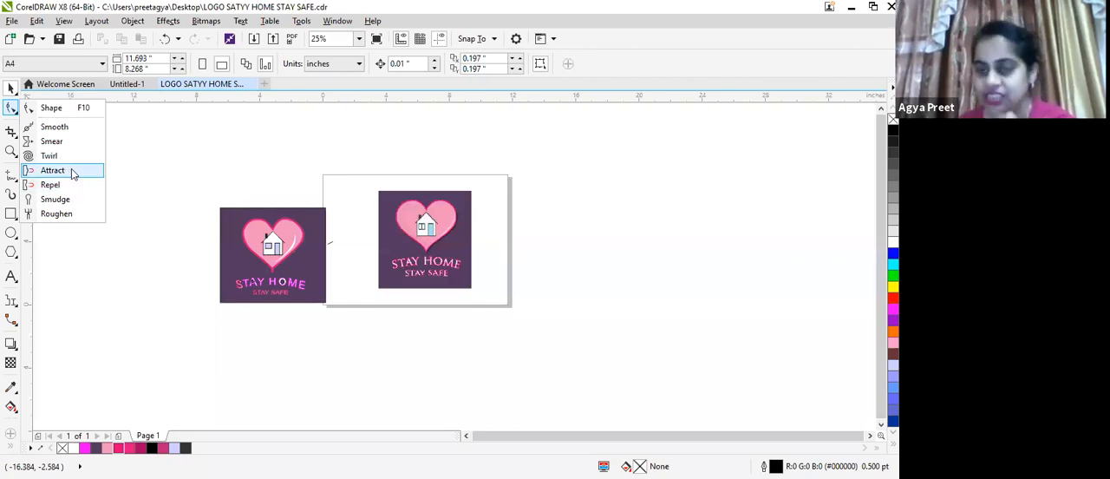
left_click(12, 133)
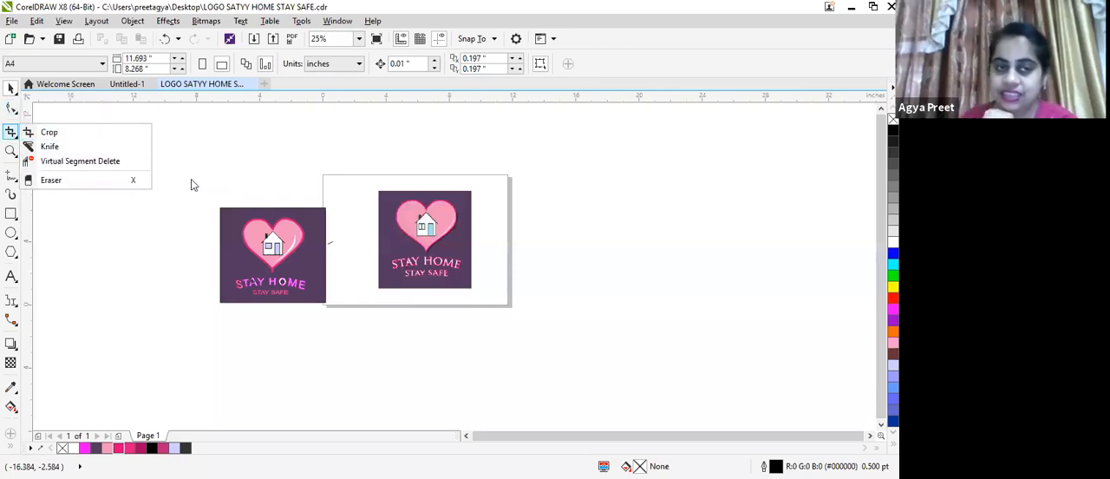
left_click(399, 298)
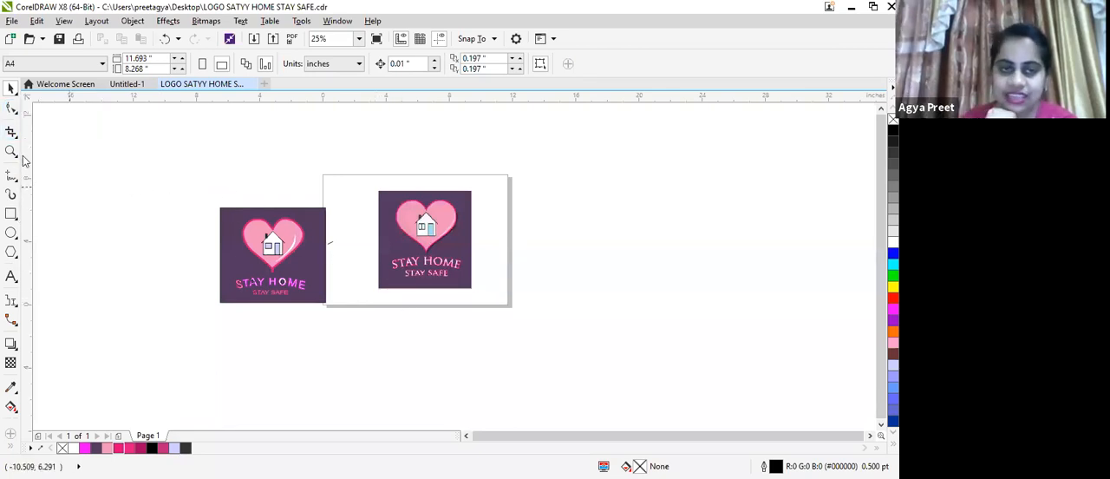
Draw an unfilled rectangle outside the page, above and left of the STAY HOME logo, and add a second page
left_click(11, 214)
left_click_drag(75, 123, 184, 184)
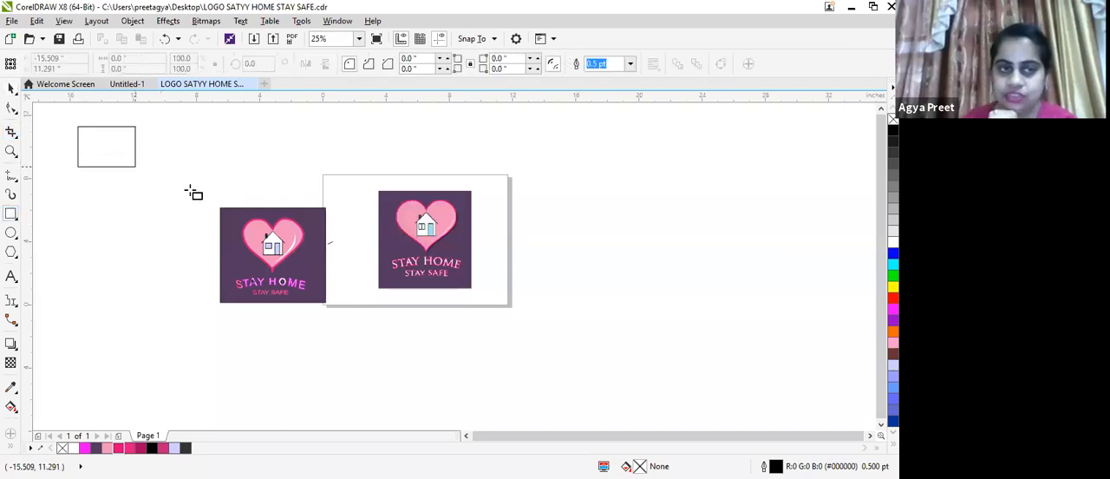
left_click(264, 176)
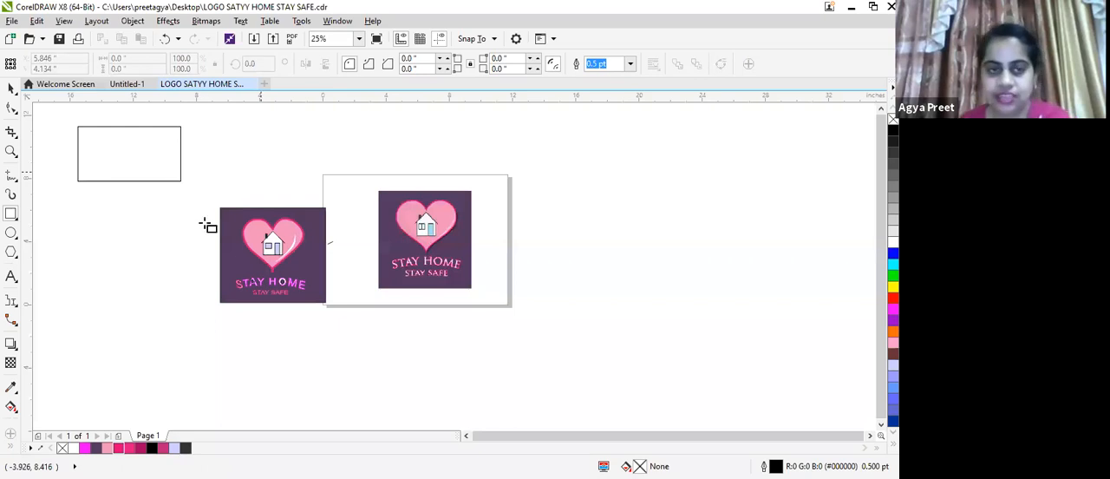
left_click(225, 235)
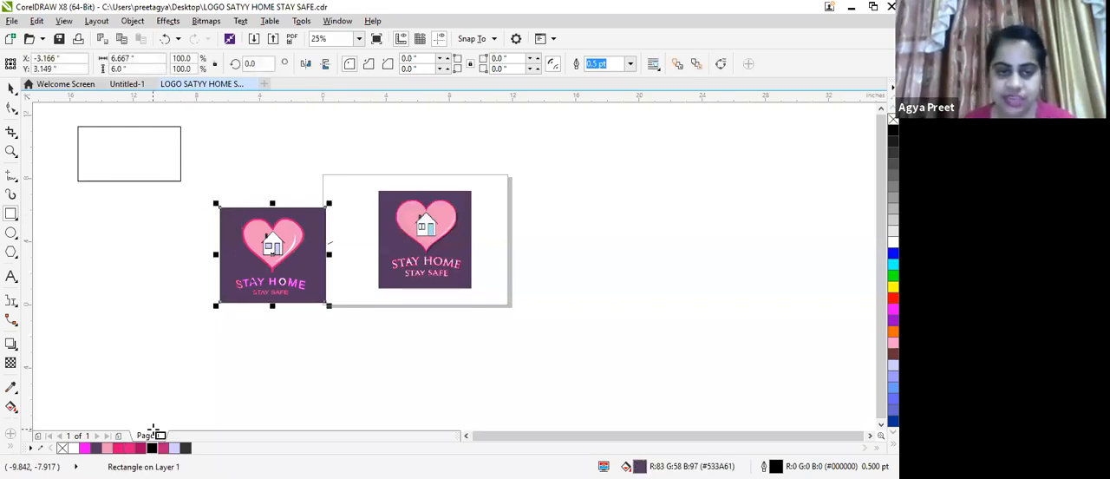
left_click(180, 360)
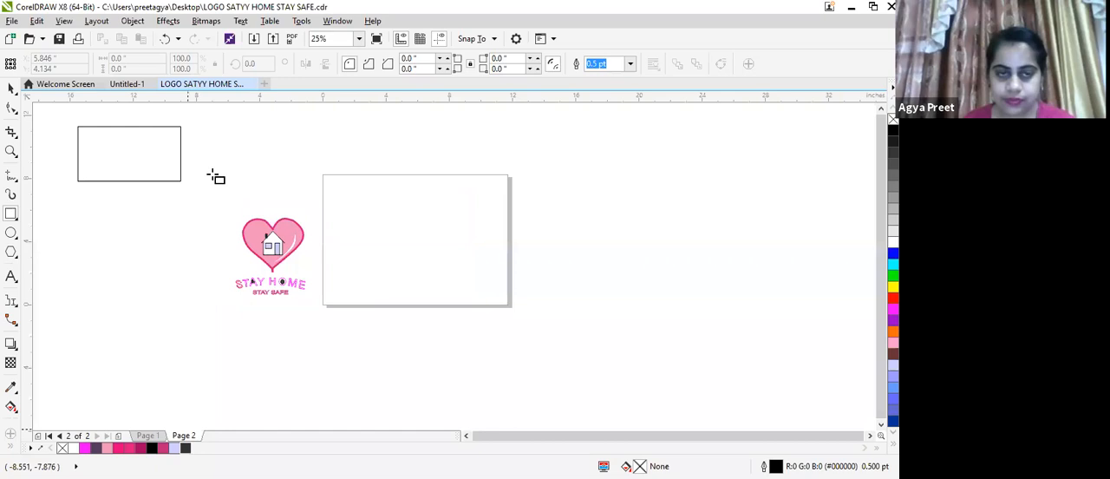
Draw a rectangle about 8.8 by 4.8 inches on Page 2 and fill it yellow
scroll(363, 217, "up", 1)
scroll(363, 217, "up", 1)
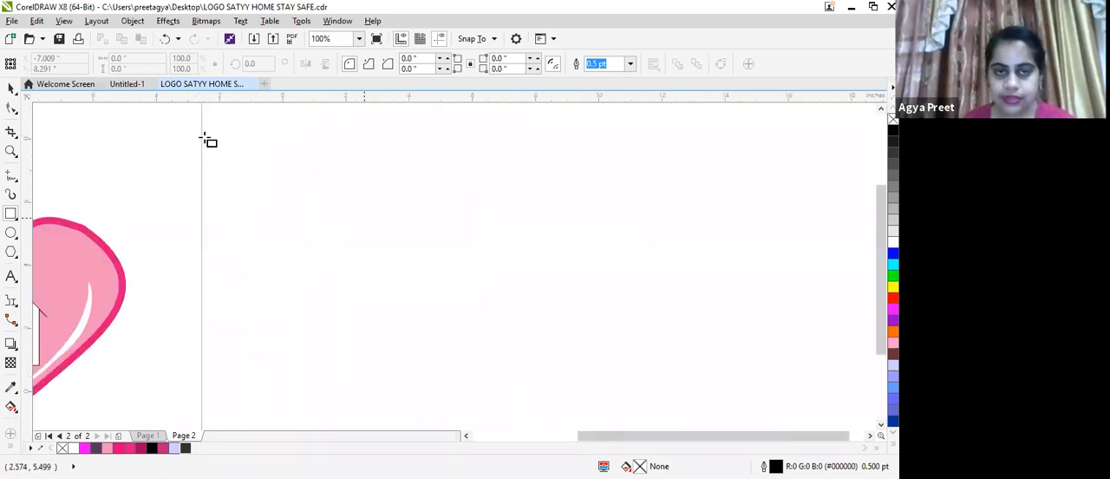
scroll(363, 216, "down", 2)
left_click(10, 215)
left_click_drag(351, 196, 491, 272)
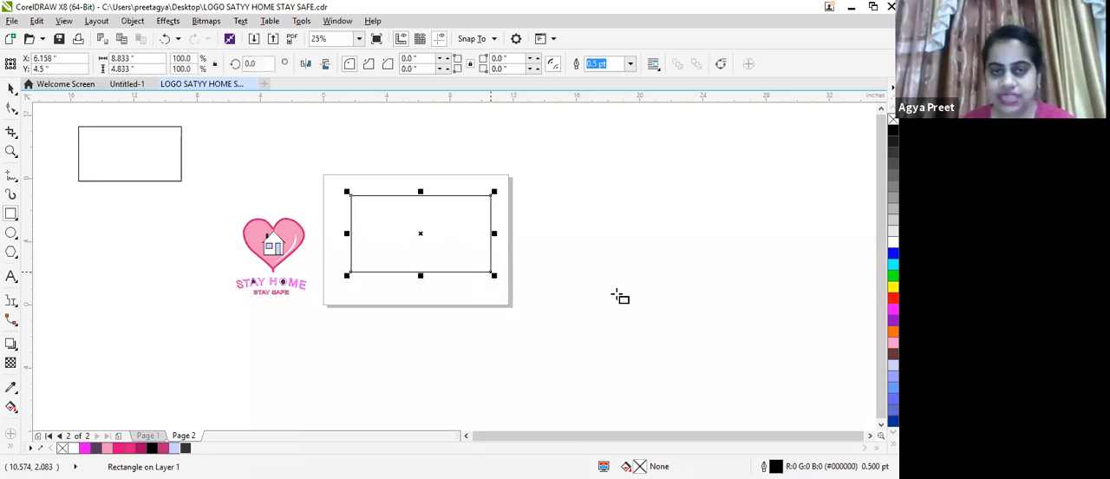
left_click(894, 285)
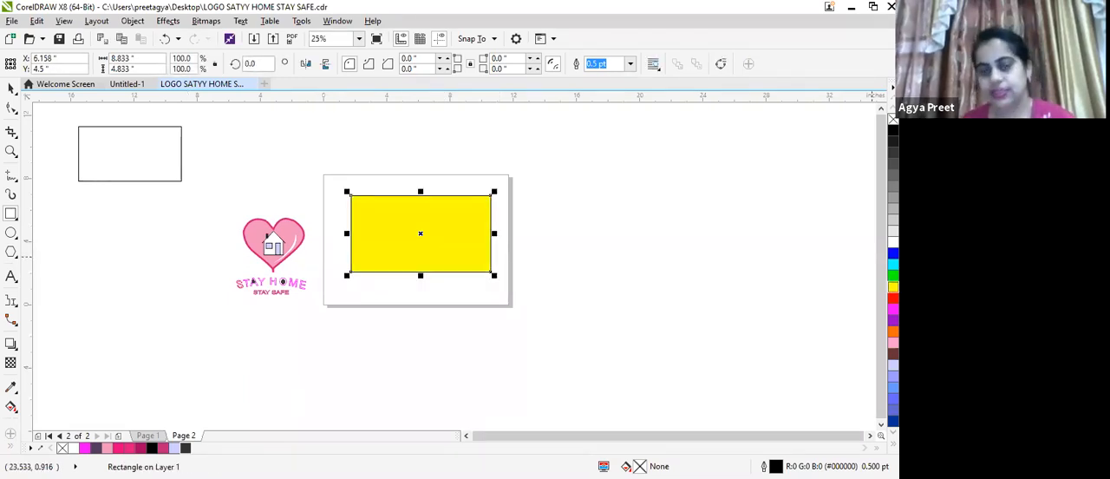
Cut the yellow rectangle into two pieces with the Knife tool along a steep diagonal from its upper to its lower edge
scroll(488, 214, "up", 1)
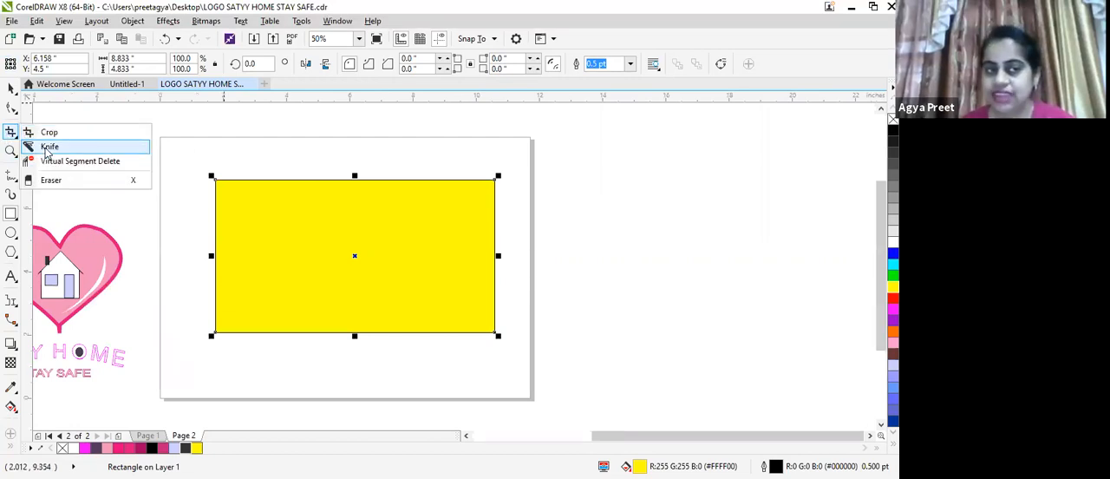
left_click(47, 147)
left_click(258, 144)
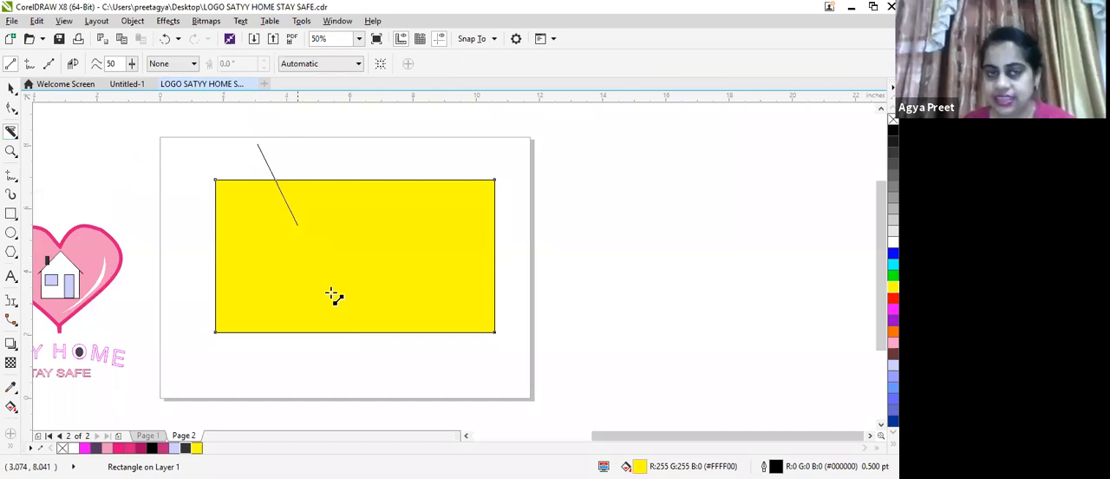
left_click(364, 363)
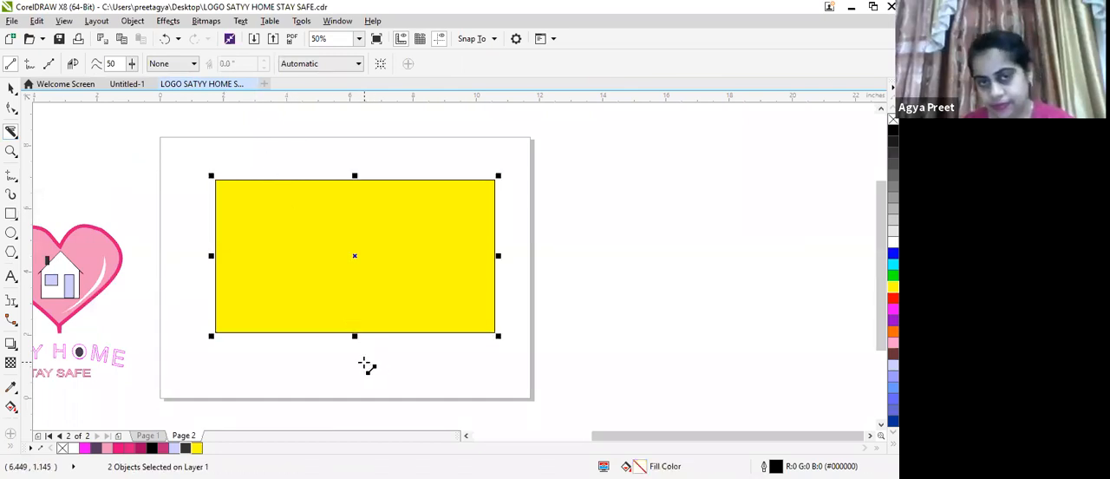
Shift the cut rectangle slightly to the right and pull its left piece away from the right piece along the diagonal cut
left_click_drag(355, 257, 378, 252)
left_click(280, 136)
left_click(402, 364)
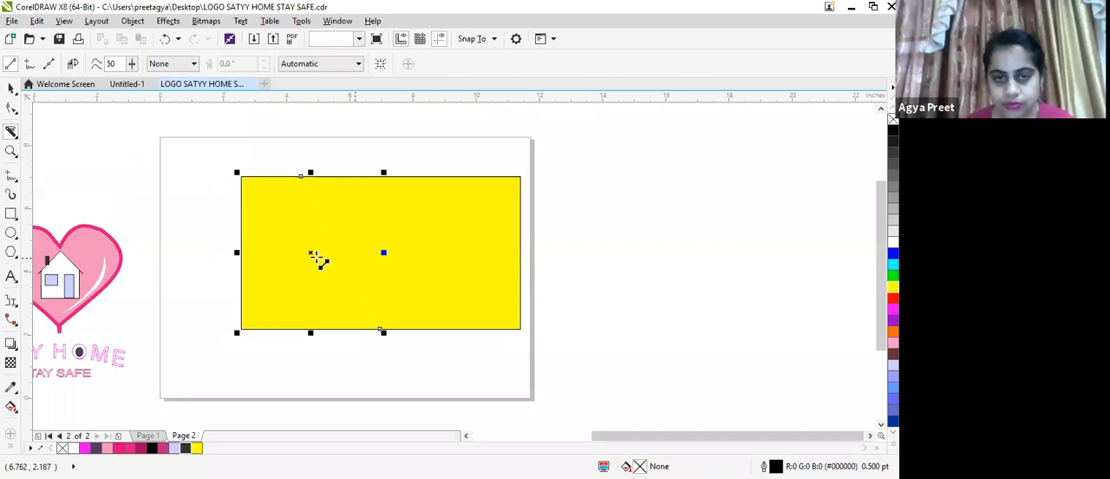
left_click_drag(313, 253, 244, 237)
left_click_drag(418, 234, 465, 209)
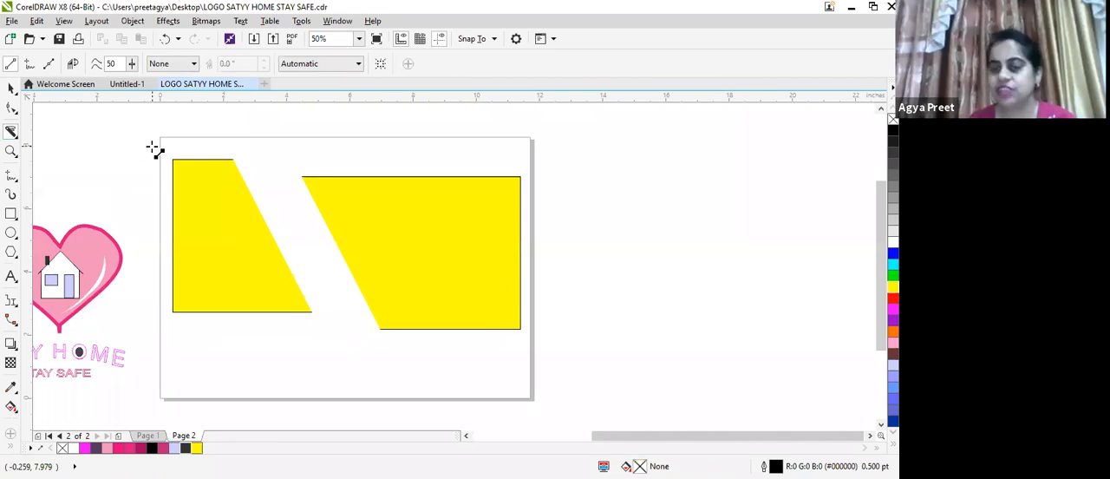
Try to erase part of the left yellow piece with the Eraser tool
left_click(15, 134)
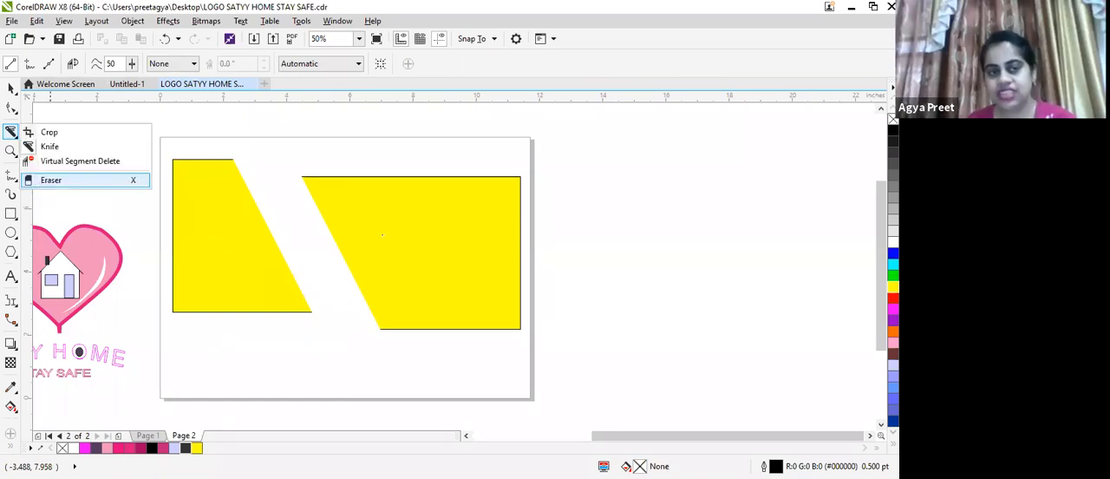
left_click(52, 179)
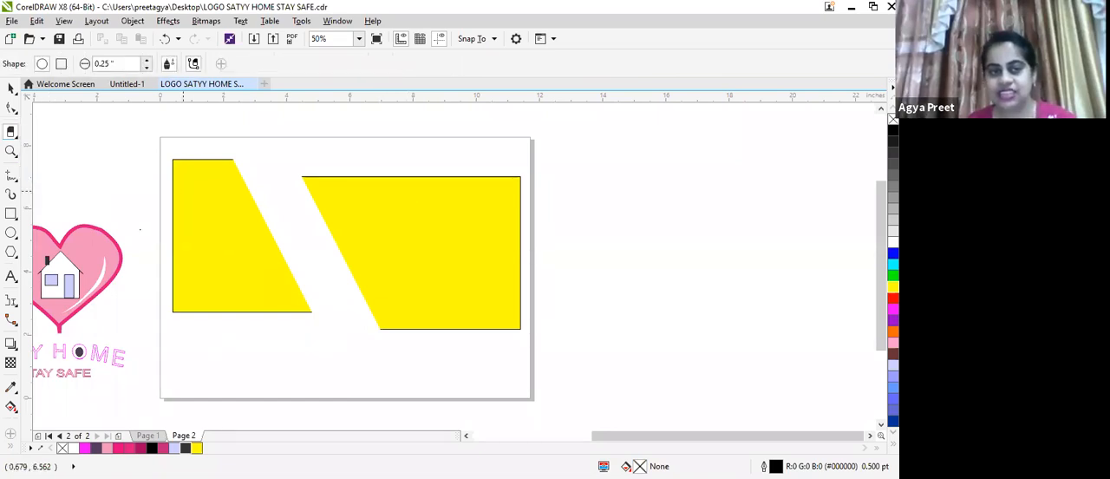
left_click(183, 191)
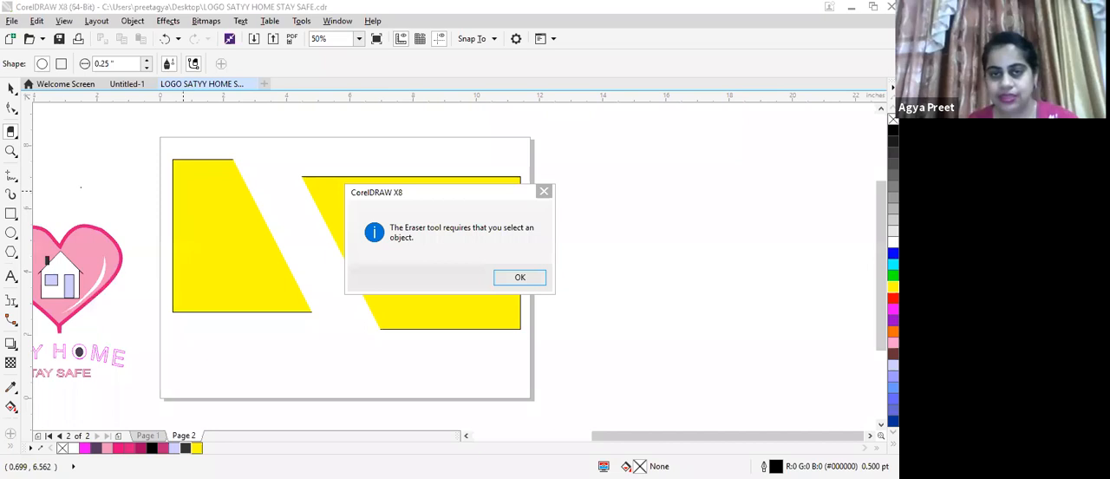
left_click(543, 191)
left_click(8, 89)
left_click(236, 236)
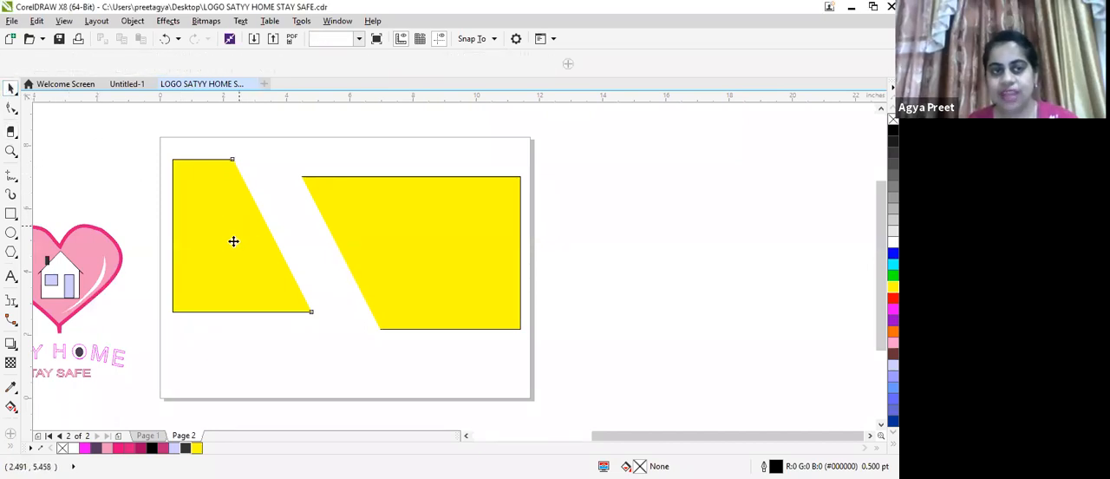
left_click(11, 131)
left_click(230, 256)
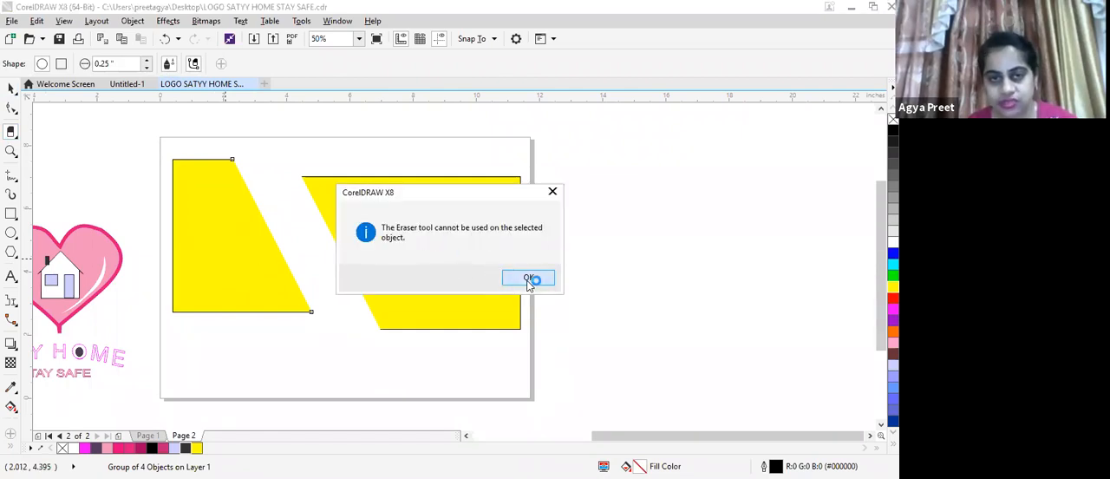
left_click(529, 278)
Draw a rectangle about 11.5 by 8.3 inches outside the page, to its right, and fill it red
scroll(245, 243, "down", 3)
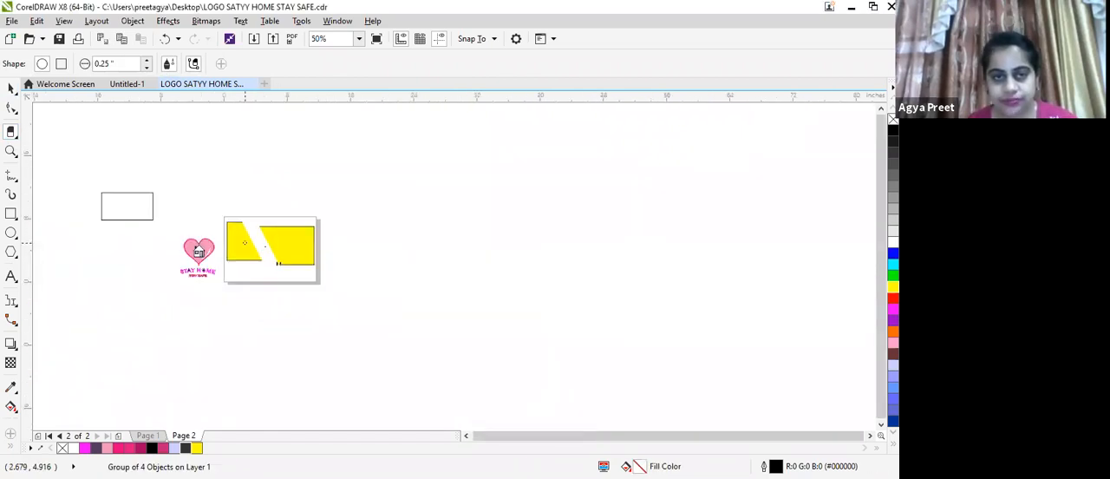
scroll(244, 243, "up", 2)
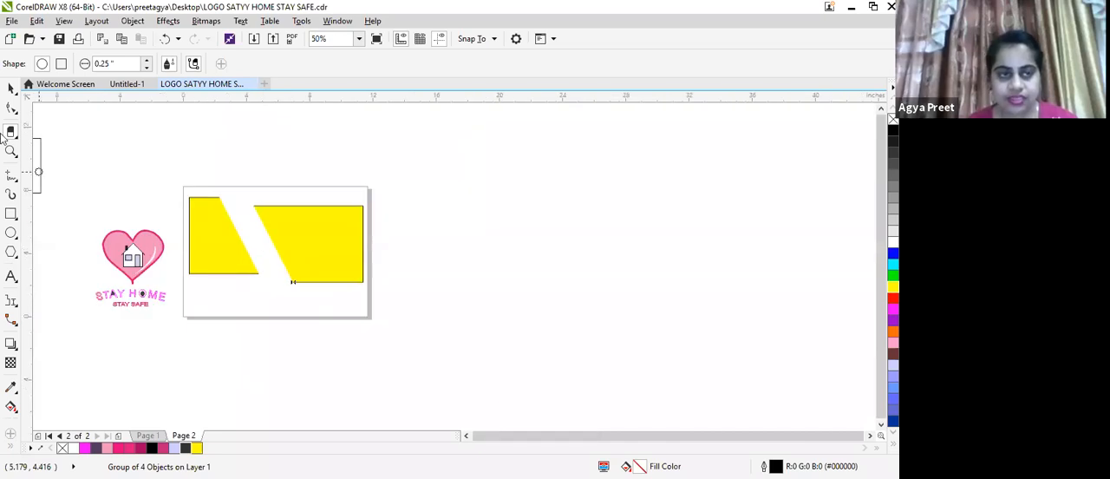
key("space")
left_click_drag(414, 182, 603, 320)
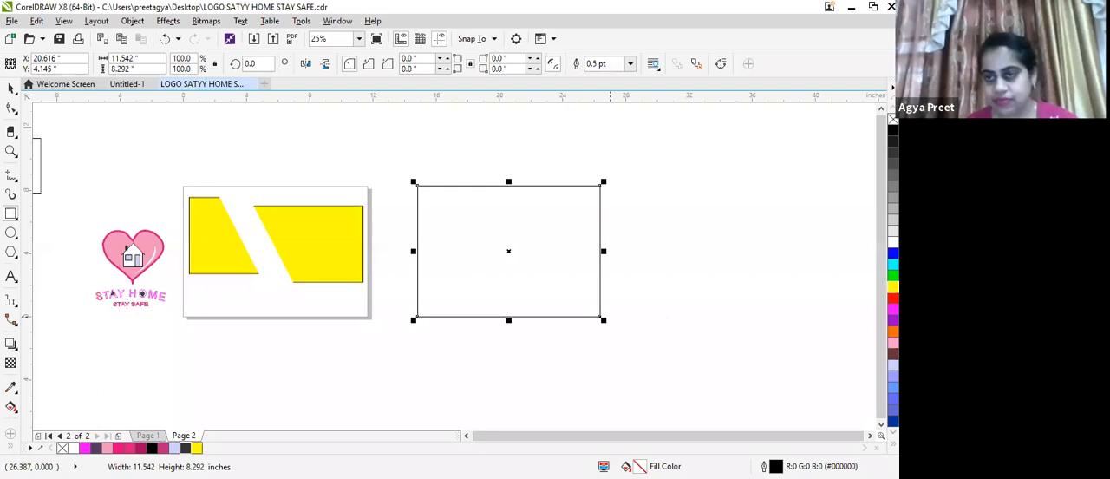
left_click(893, 298)
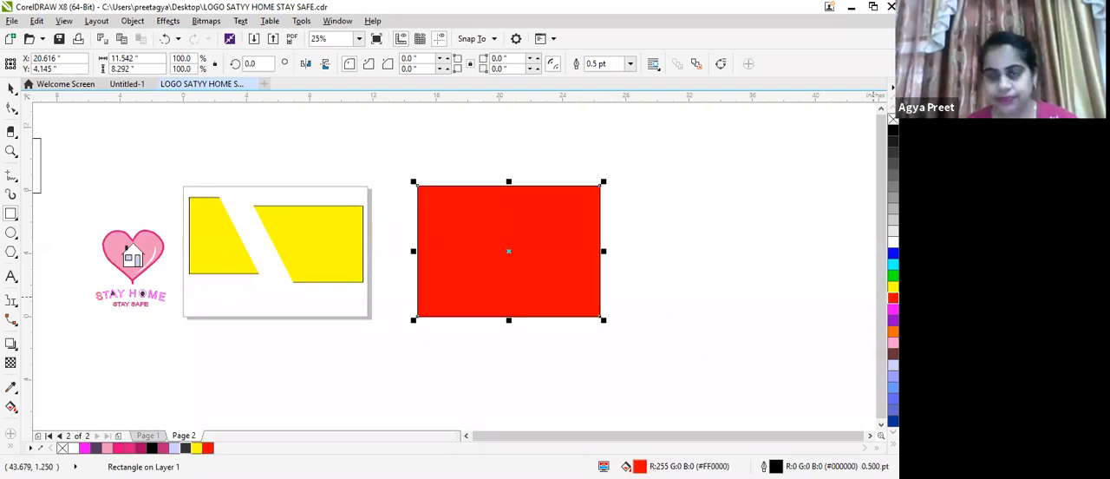
Erase the upper-left corner of the red rectangle along a slanted line using the Eraser tool with a 0.25-inch nib
left_click(11, 131)
scroll(409, 230, "up", 1)
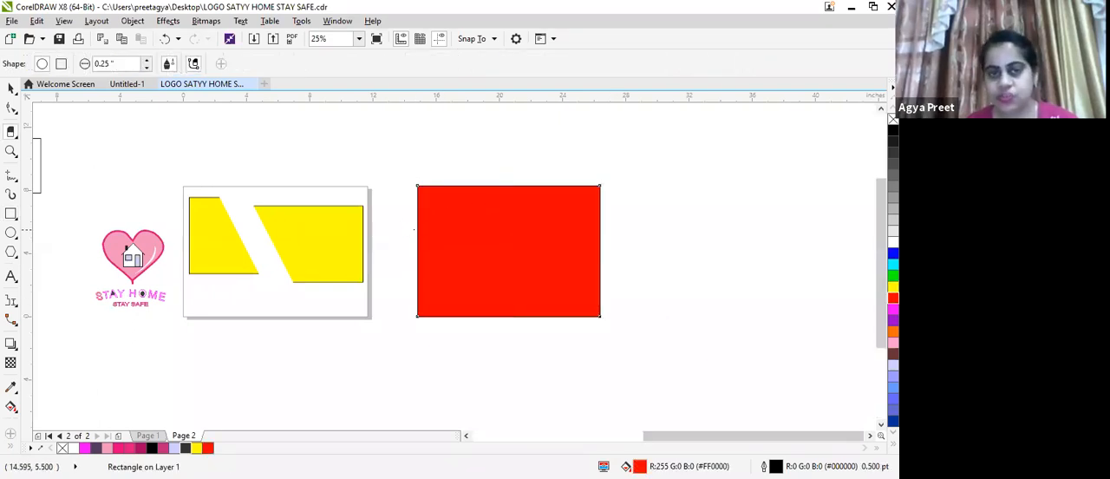
mouse_move(421, 236)
left_mouse_down()
mouse_move(491, 186)
mouse_move(500, 149)
mouse_move(419, 183)
mouse_move(434, 168)
mouse_move(523, 142)
mouse_move(568, 188)
mouse_move(478, 235)
mouse_move(587, 165)
mouse_move(666, 168)
mouse_move(601, 139)
mouse_move(510, 241)
left_mouse_up()
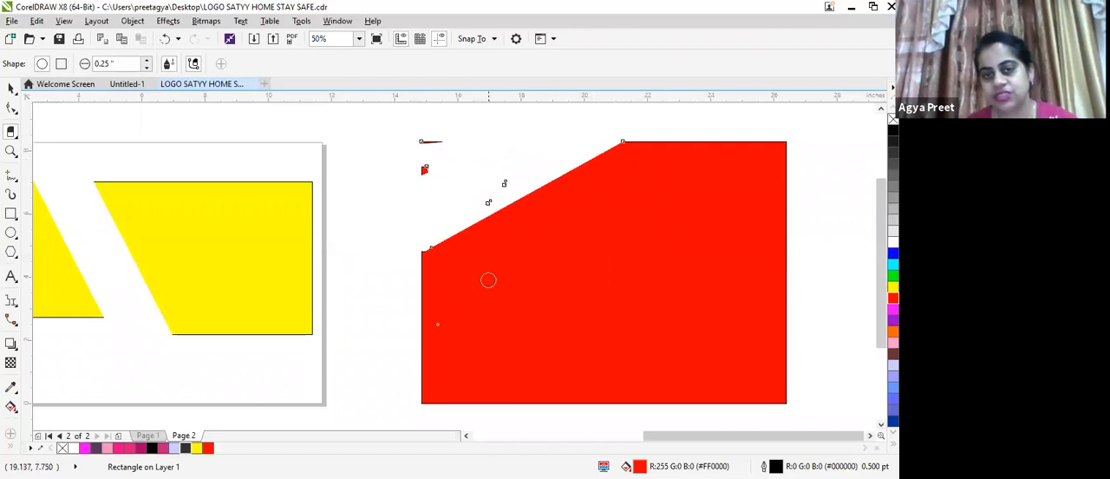
mouse_move(425, 295)
left_mouse_down()
mouse_move(464, 231)
mouse_move(620, 173)
mouse_move(575, 188)
mouse_move(581, 215)
mouse_move(616, 164)
mouse_move(446, 240)
mouse_move(495, 231)
mouse_move(522, 243)
mouse_move(471, 247)
mouse_move(420, 287)
mouse_move(421, 183)
mouse_move(440, 172)
left_mouse_up()
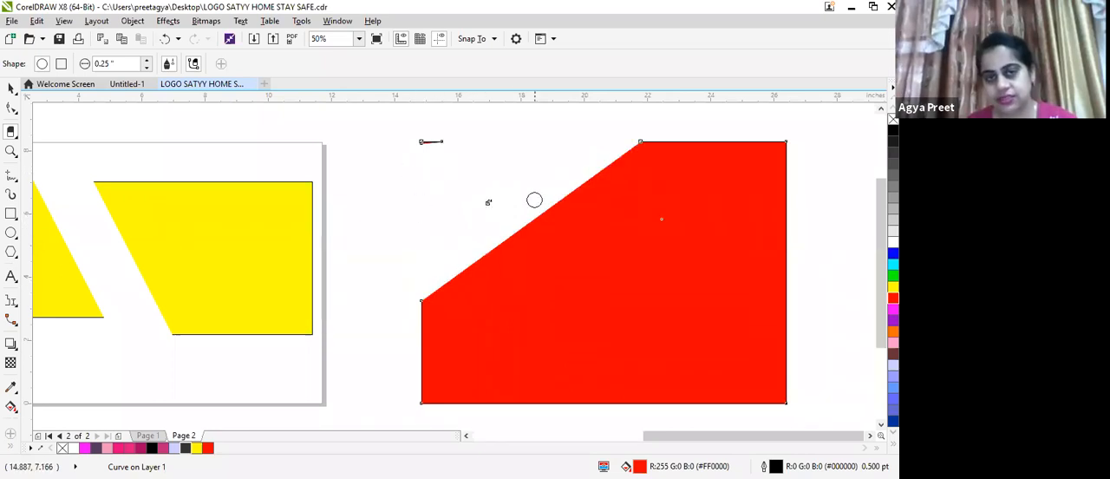
Remove the large remaining red shape with the Virtual Segment Delete tool
scroll(486, 217, "down", 2)
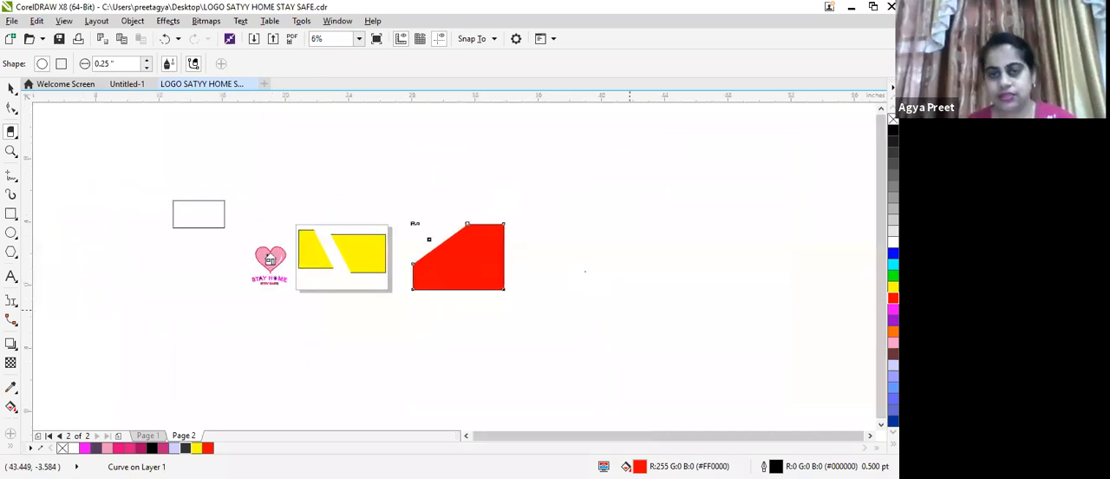
scroll(584, 274, "up", 1)
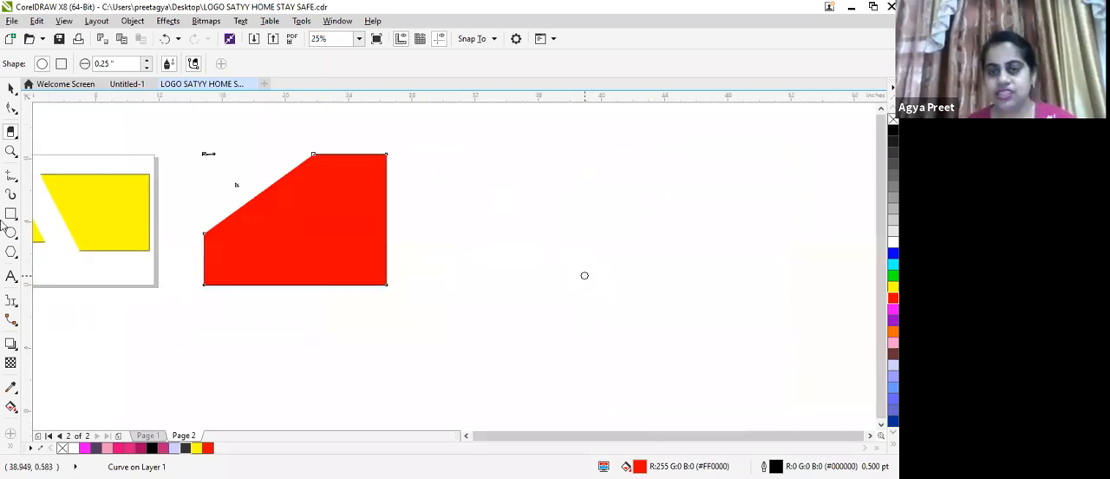
left_click(14, 134)
left_click(78, 159)
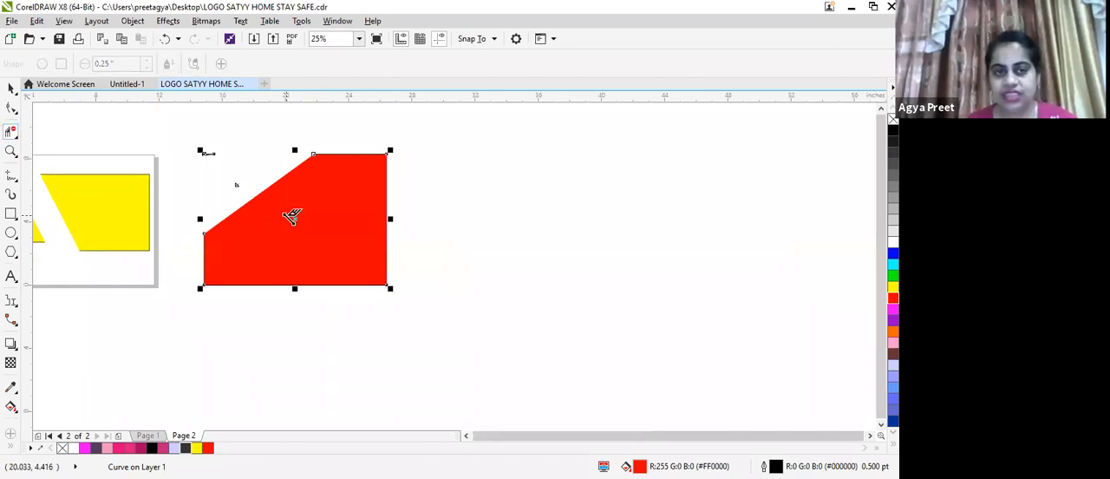
left_click_drag(285, 128, 461, 261)
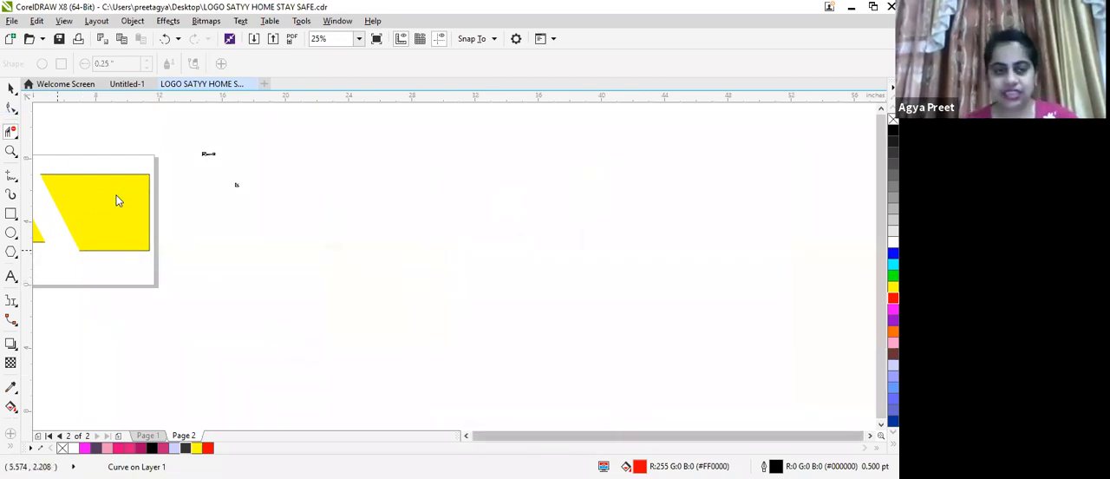
Remove the left yellow piece on Page 2 with the Virtual Segment Delete tool
left_click(359, 39)
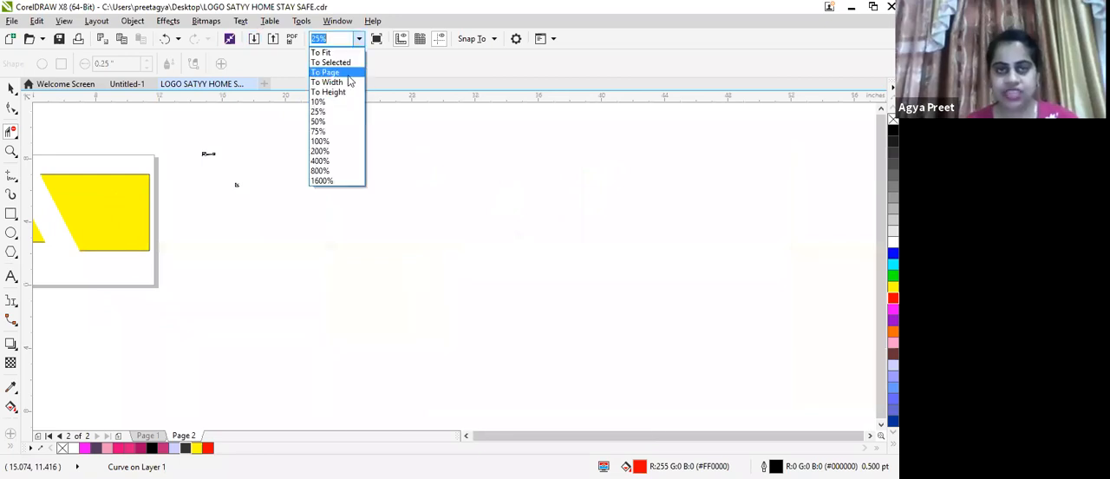
key("Return")
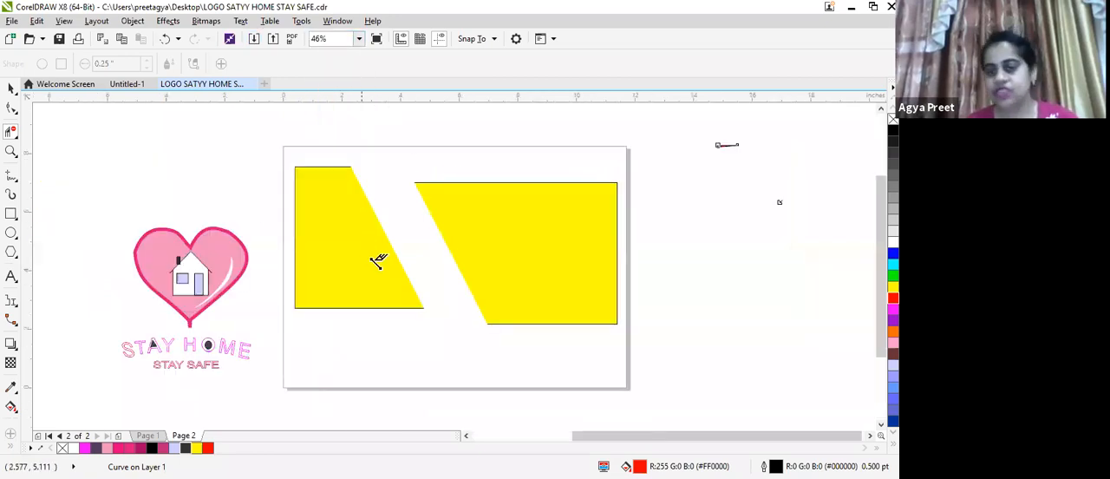
left_click_drag(262, 141, 420, 353)
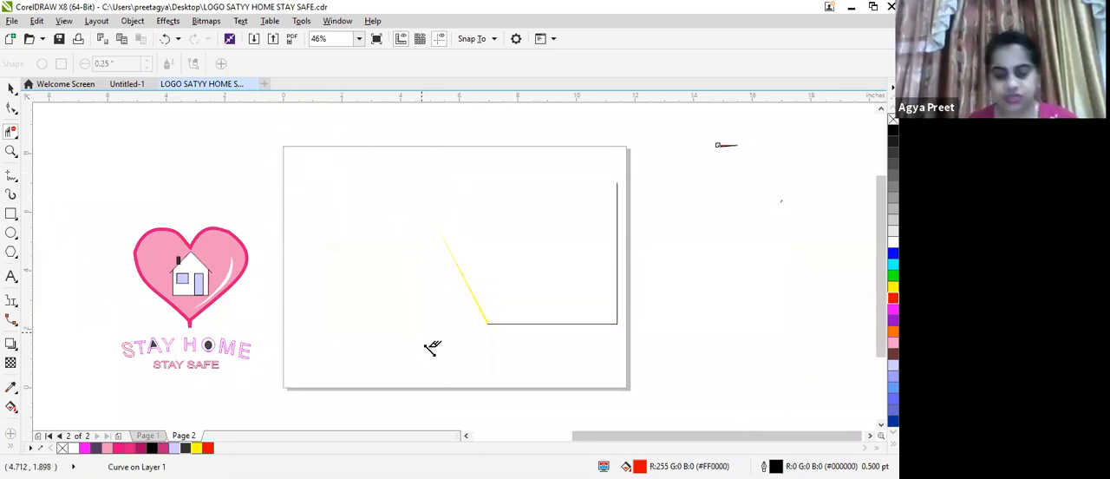
key("ctrl+z")
left_click_drag(283, 149, 363, 308)
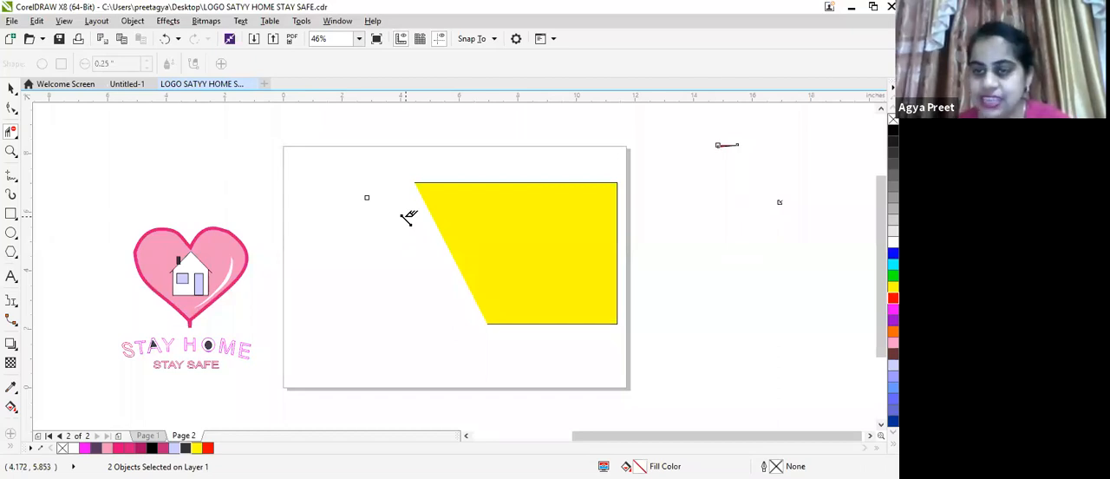
left_click(10, 214)
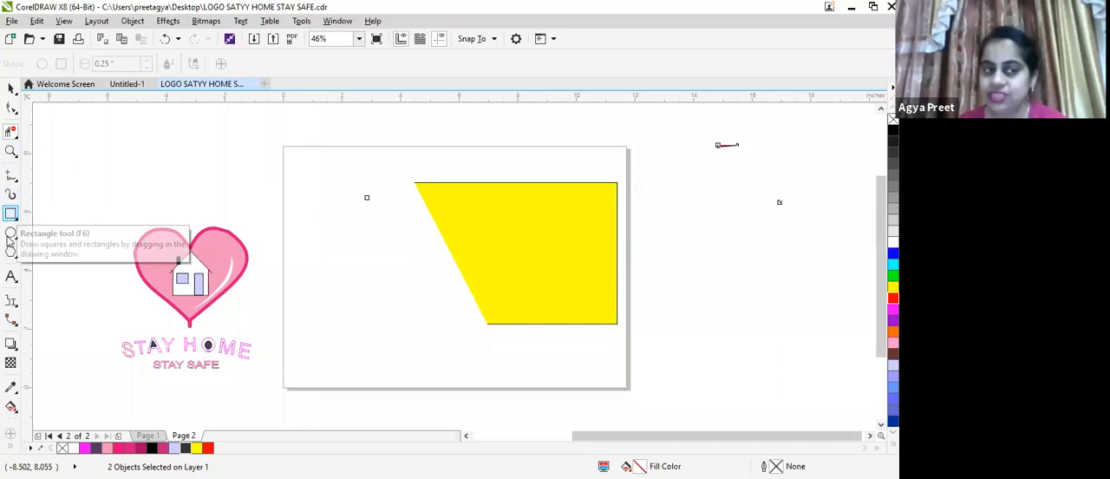
left_click(12, 301)
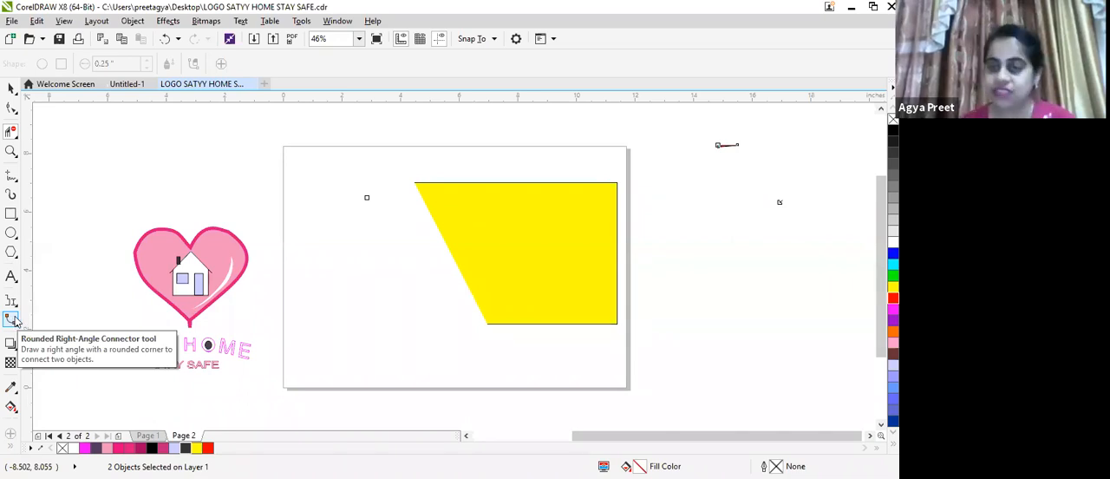
left_click(13, 320)
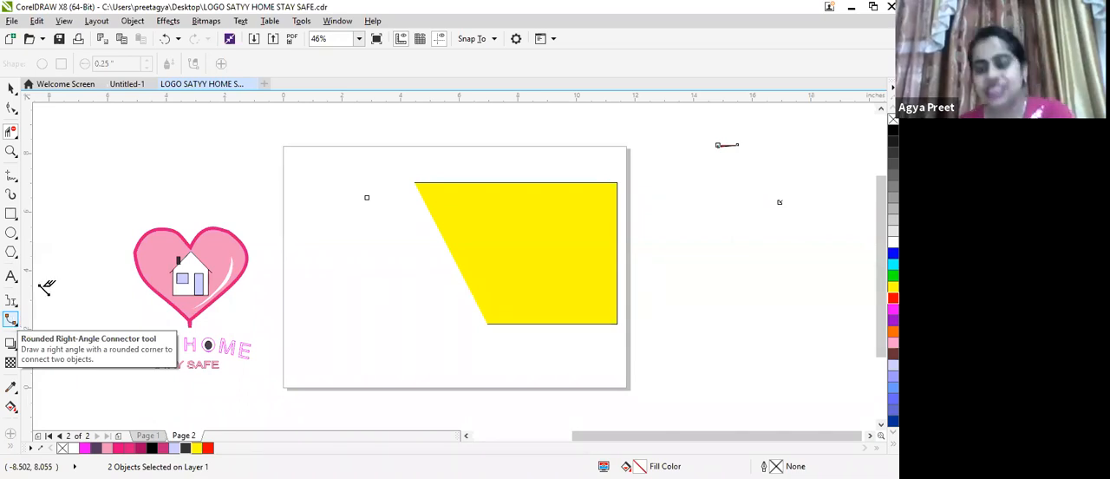
left_click(12, 345)
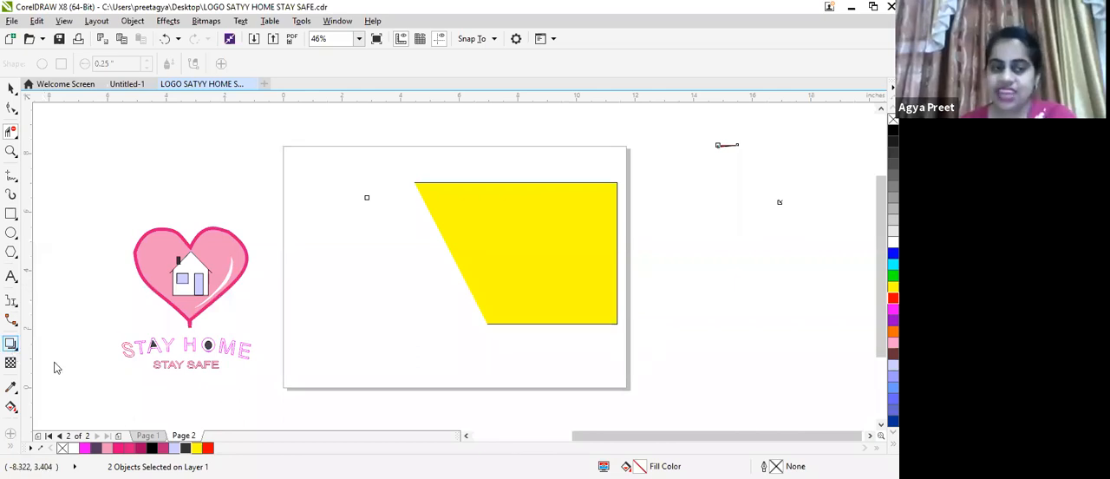
Delete the STAY HOME logo together with the remaining yellow piece to leave the page empty
left_click(12, 89)
left_click_drag(55, 143, 648, 433)
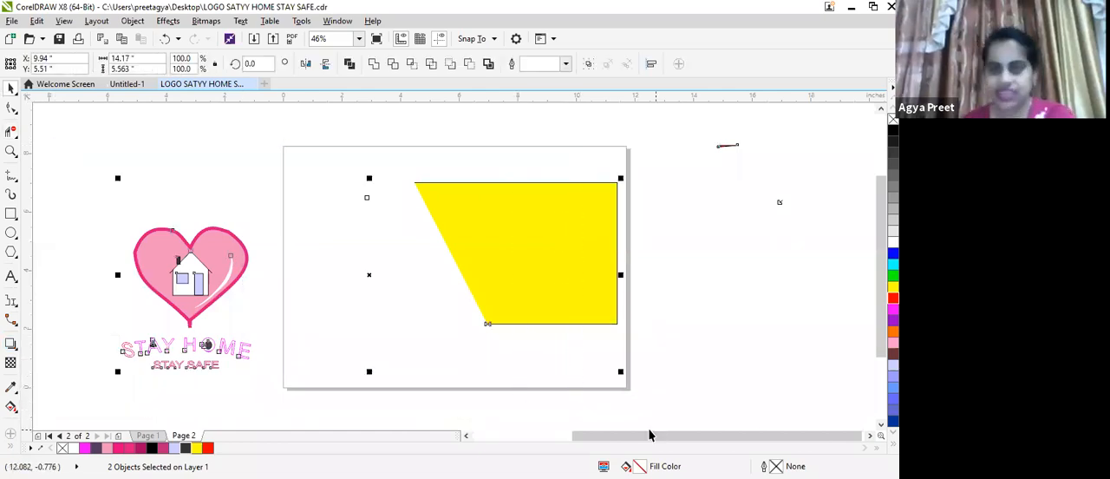
key("Delete")
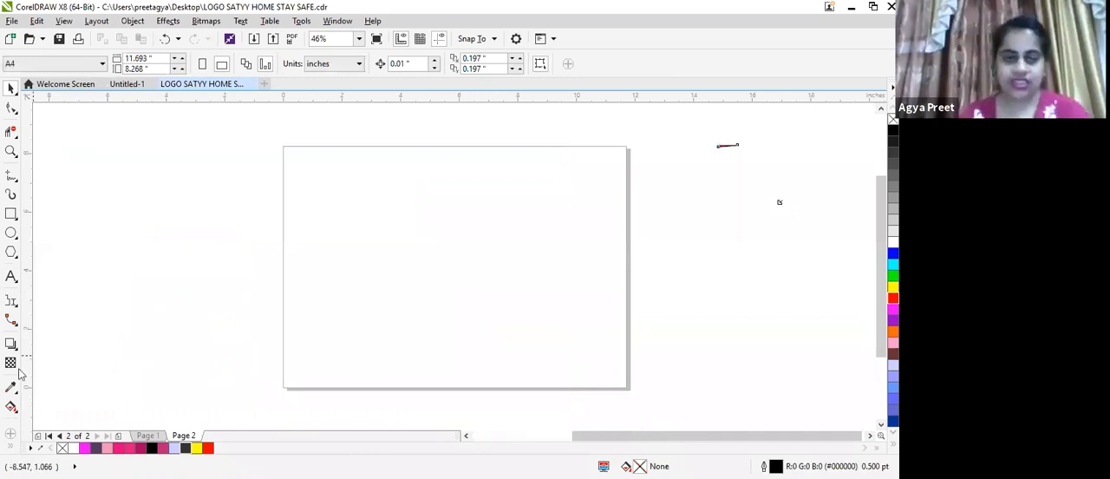
Add a first name in capitals as Arial artistic text on Page 2 and enlarge it to about 7.4 by 2 inches
left_click(11, 276)
left_click(313, 210)
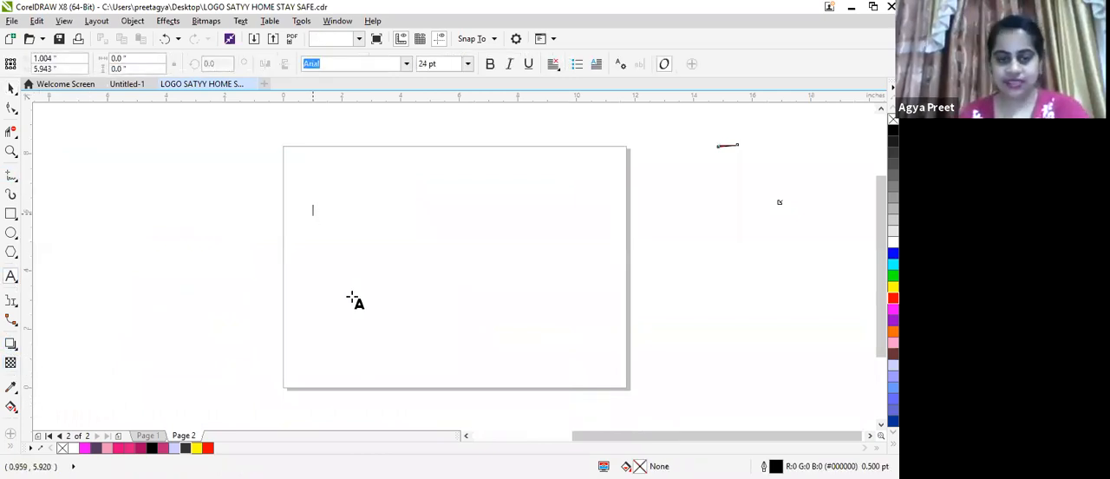
type("agya")
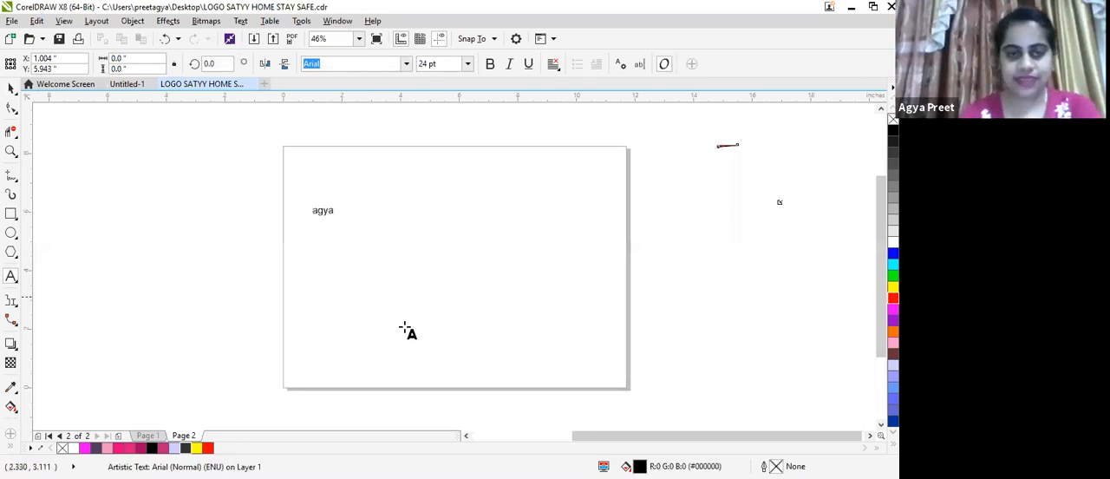
key("BackSpace")
key("BackSpace")
key("BackSpace")
key("BackSpace")
type("AGYA")
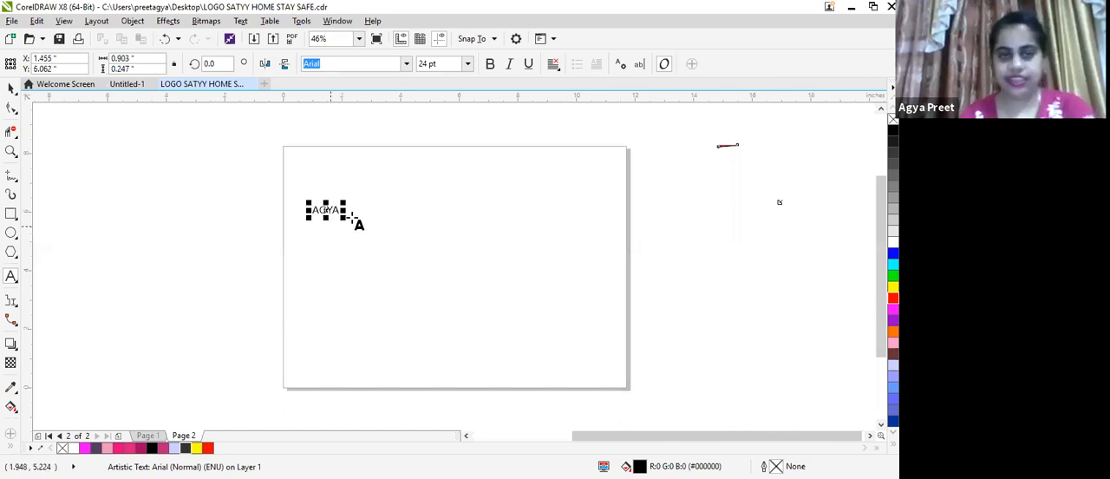
left_click_drag(343, 218, 528, 288)
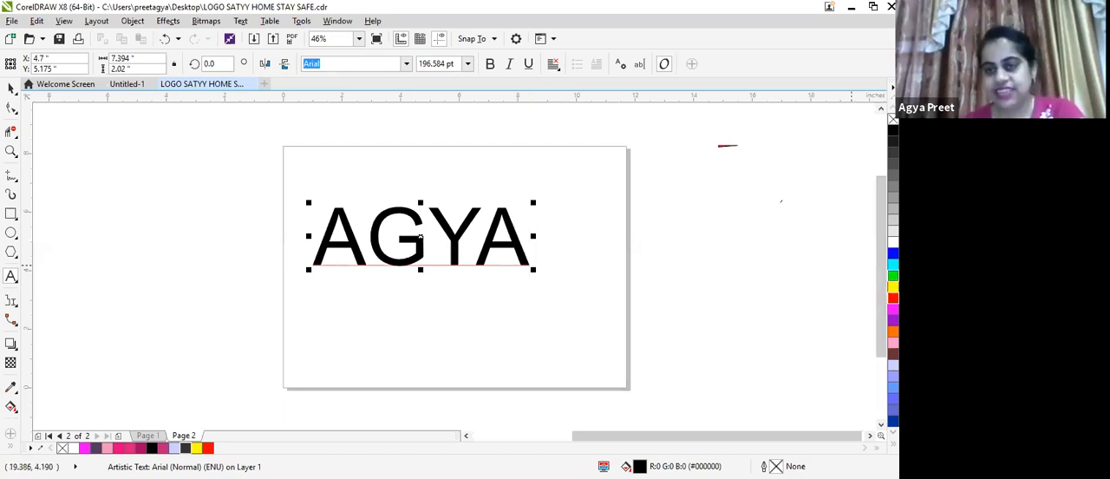
Fill the name text with green (#00FF00) and give it a dark grey outline (#1A1A1A)
left_click(893, 276)
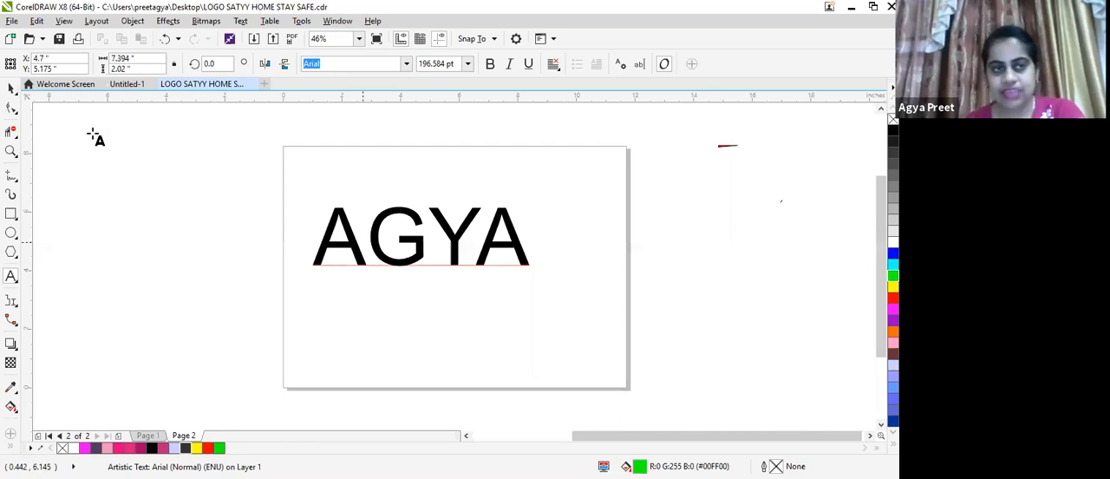
left_click(9, 89)
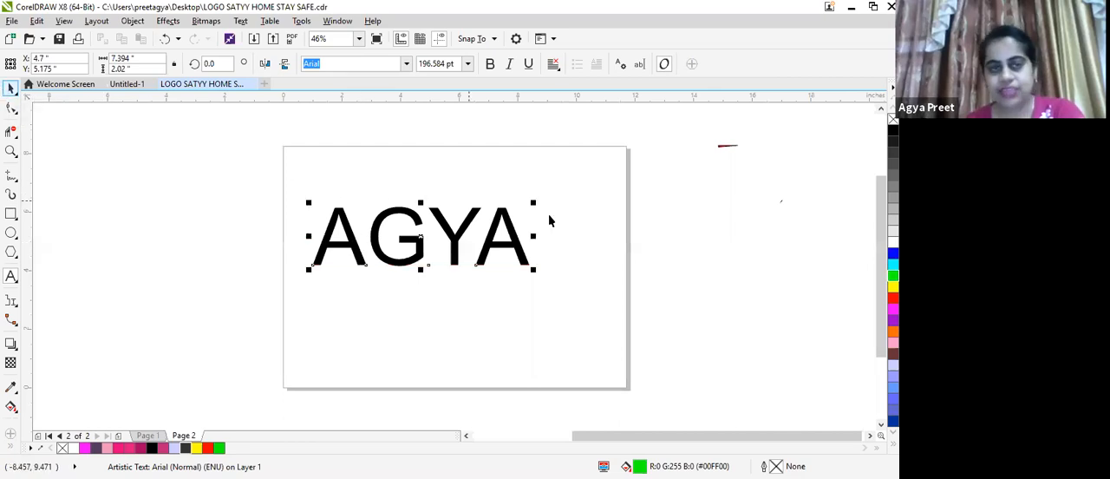
left_click(893, 276)
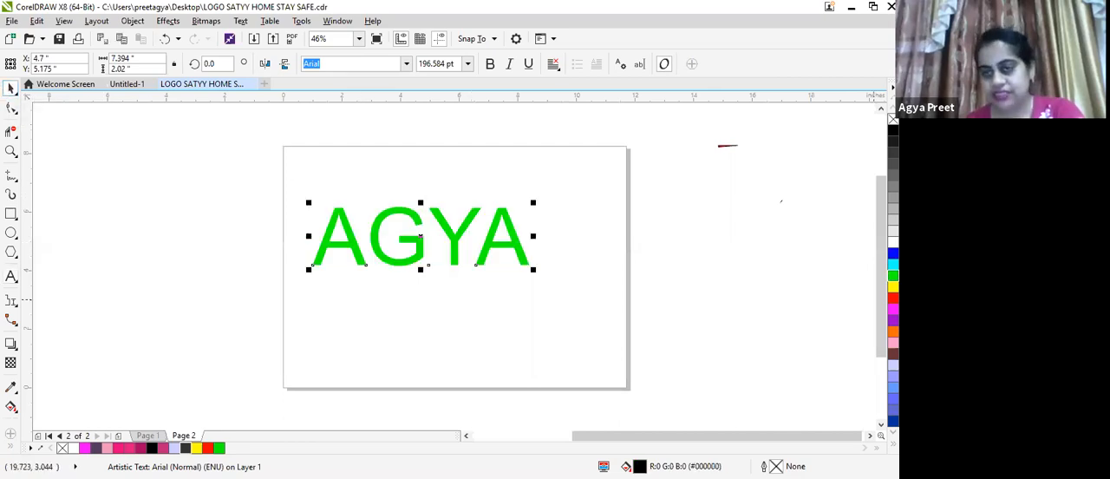
right_click(893, 141)
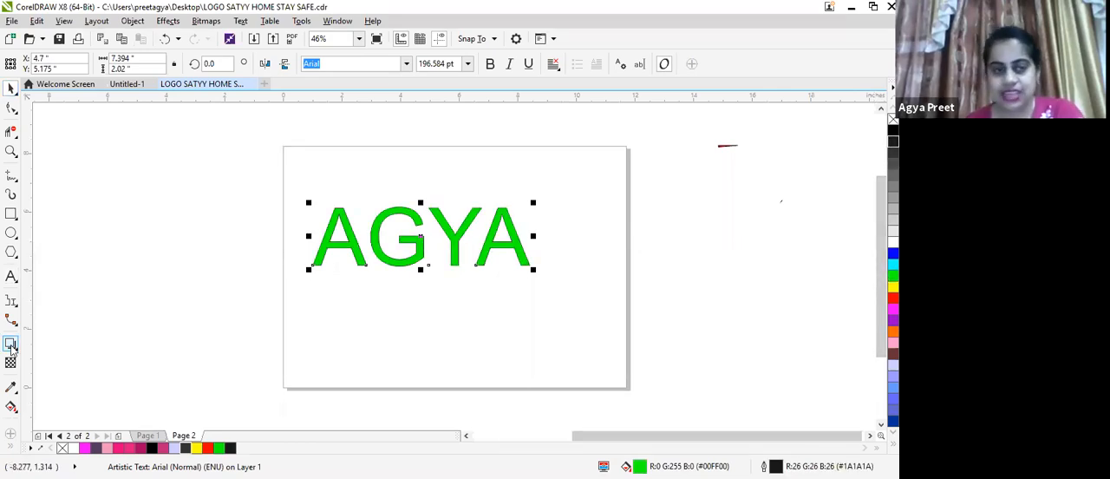
Apply a one-step black outside Contour to the green name text with an offset of about 0.32 inches
left_click(53, 360)
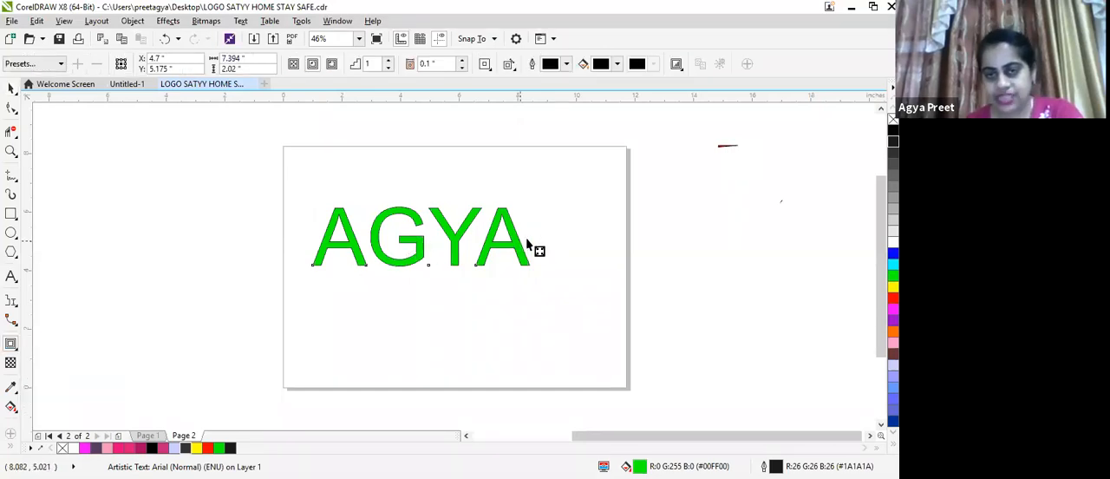
left_click_drag(540, 248, 347, 359)
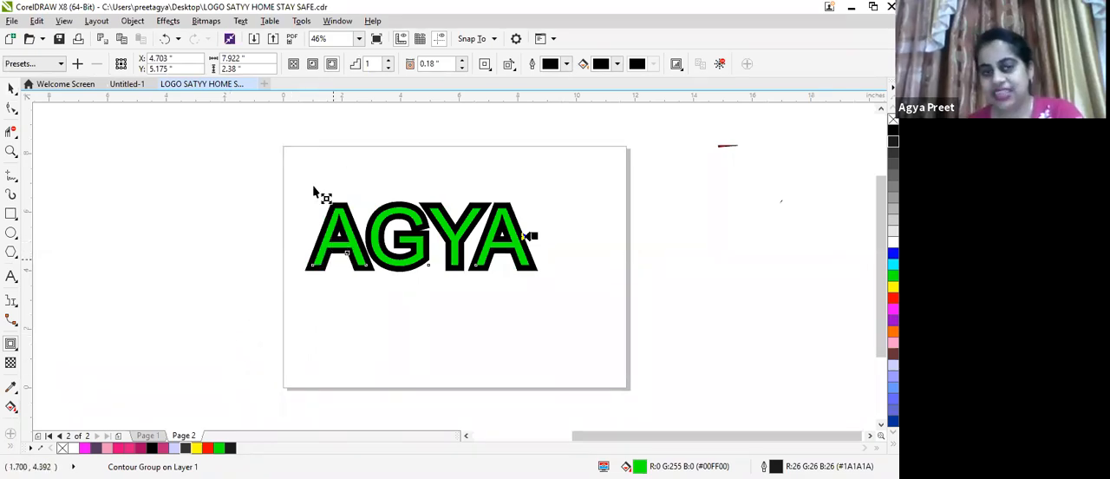
left_click_drag(508, 207, 519, 212)
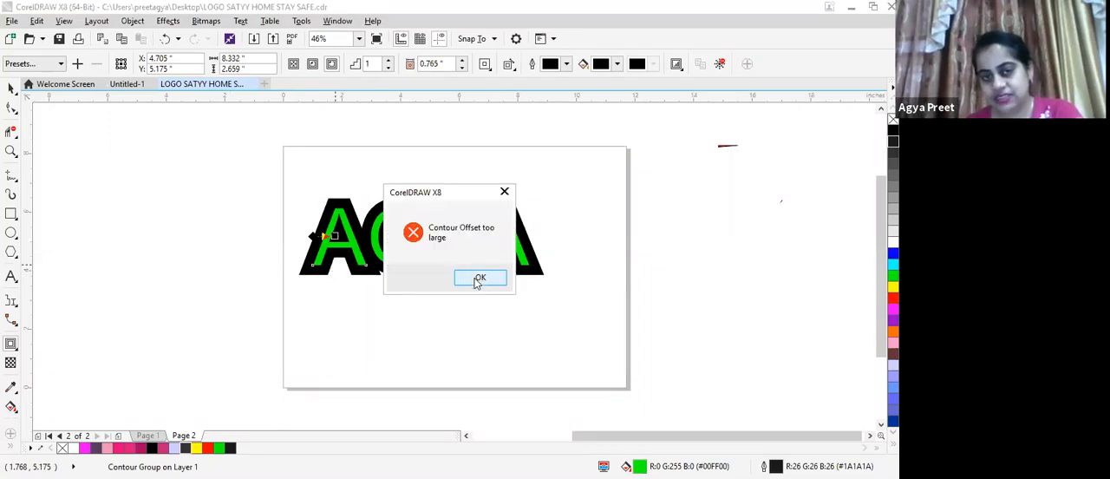
left_click(477, 280)
Try to redraw the green text's contour with larger offsets of about 1.35 and 0.49 inches
left_click_drag(478, 243, 527, 235)
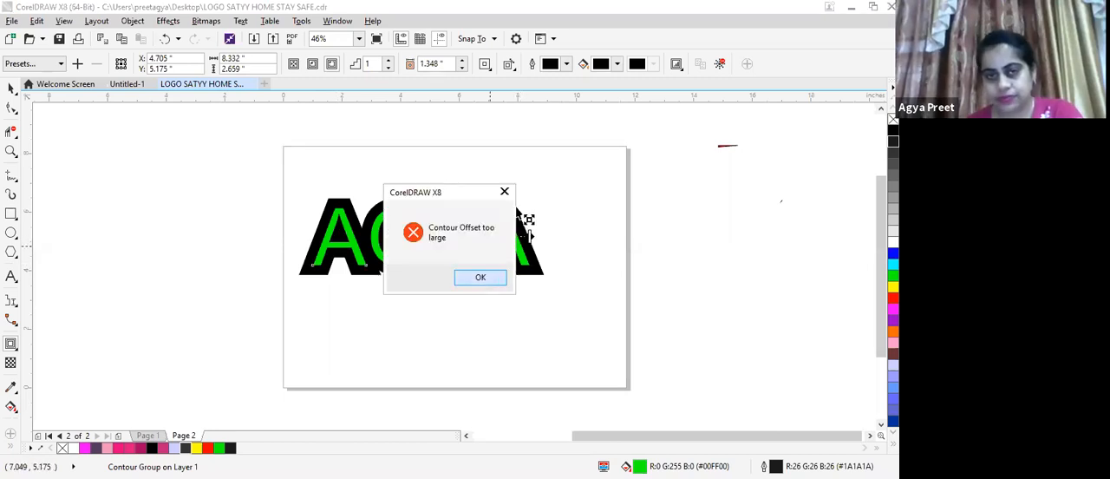
left_click(480, 278)
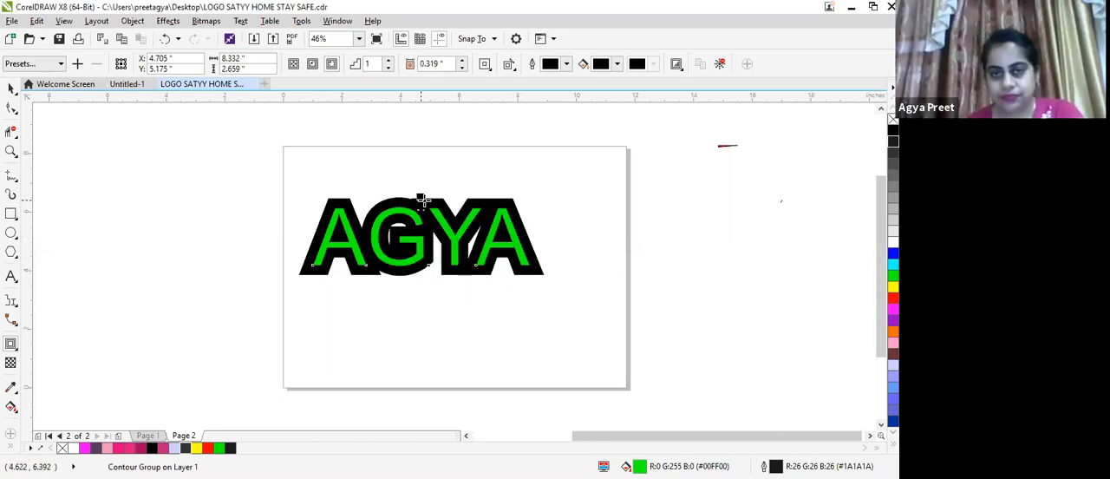
left_click_drag(420, 196, 423, 221)
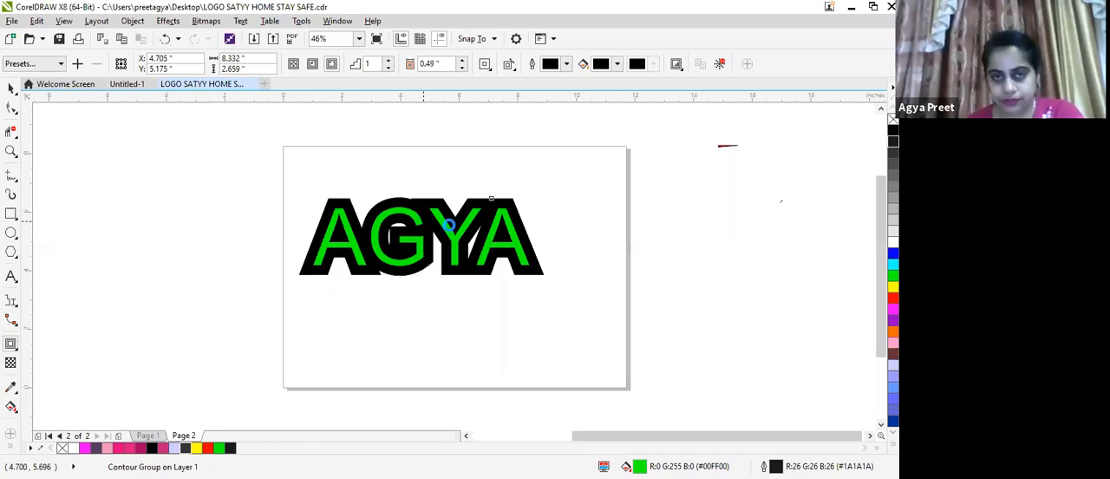
left_click(479, 279)
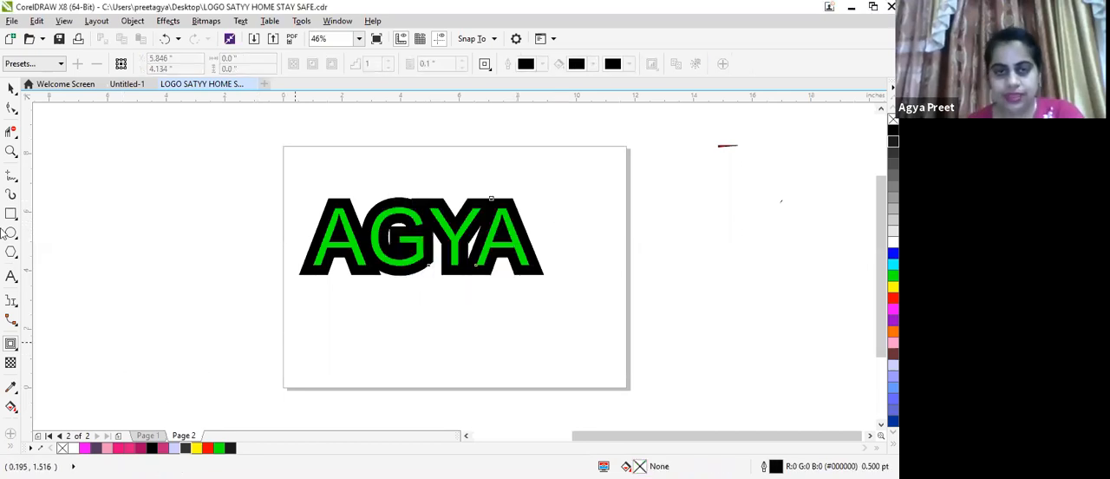
Add the same first name in capitals as Arial artistic text below the green text and enlarge it to about 3.2 by 0.87 inches
left_click(11, 275)
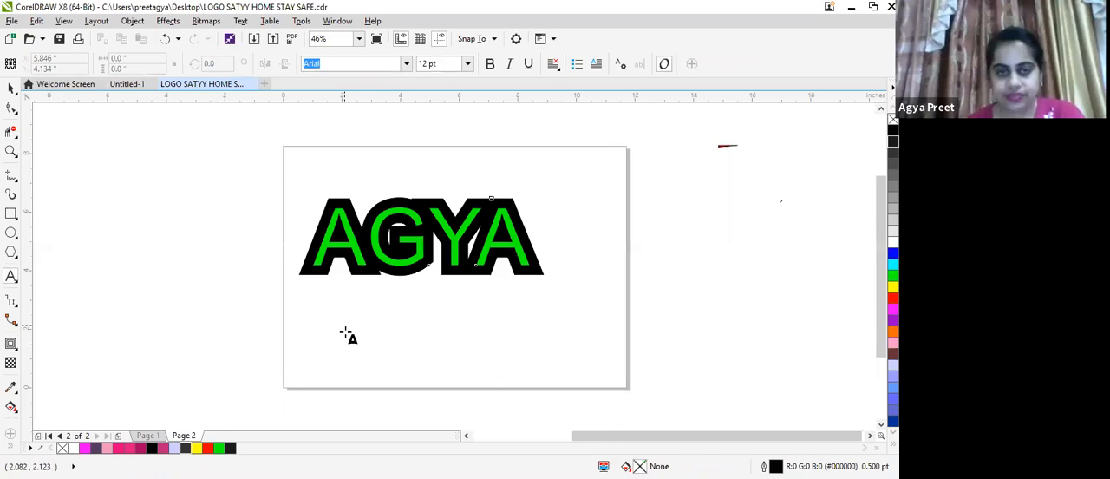
left_click(342, 319)
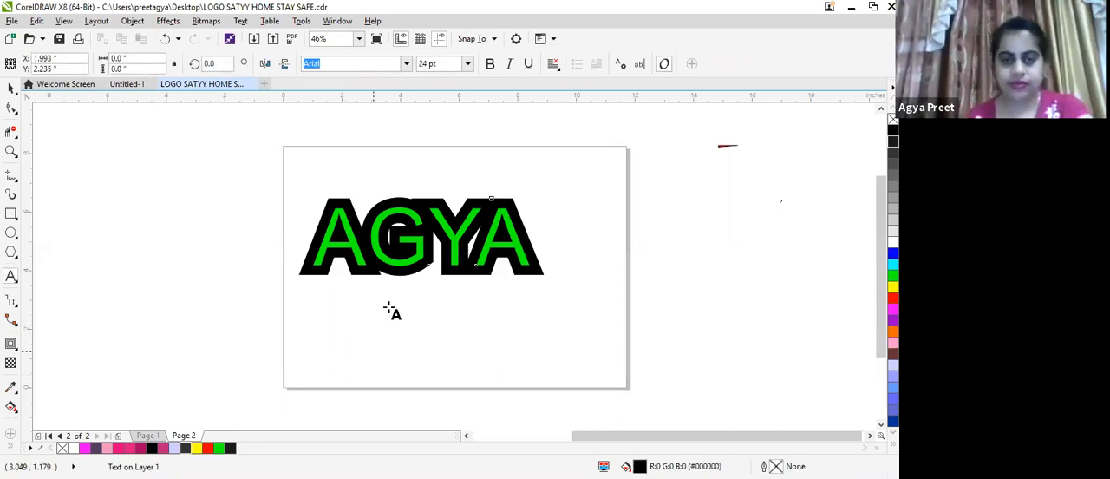
type("AGYA")
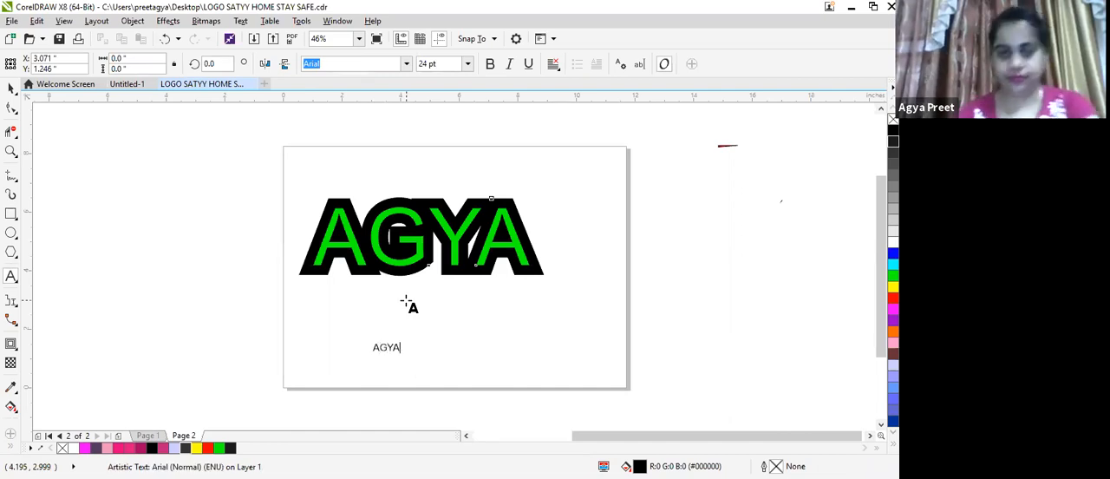
left_click(399, 355)
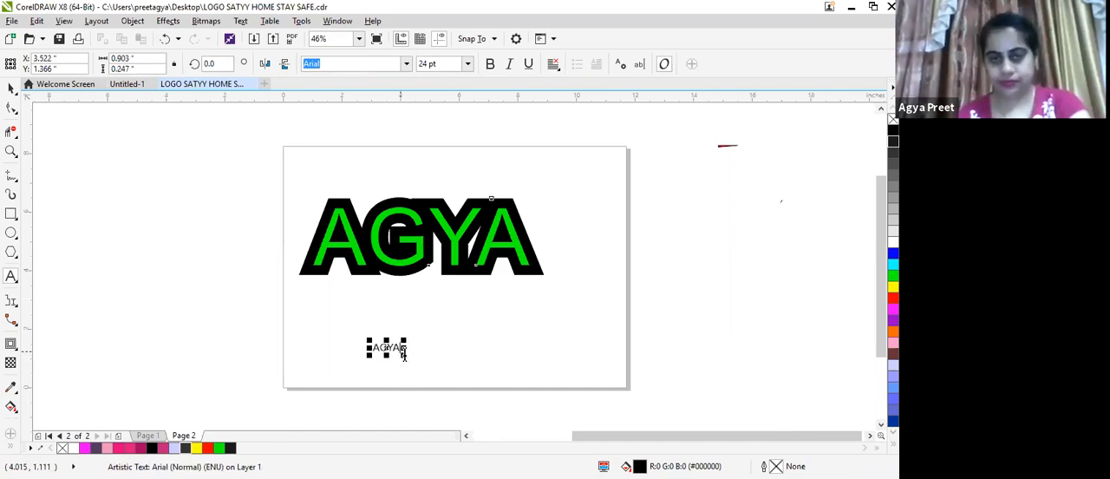
left_click_drag(406, 352, 474, 373)
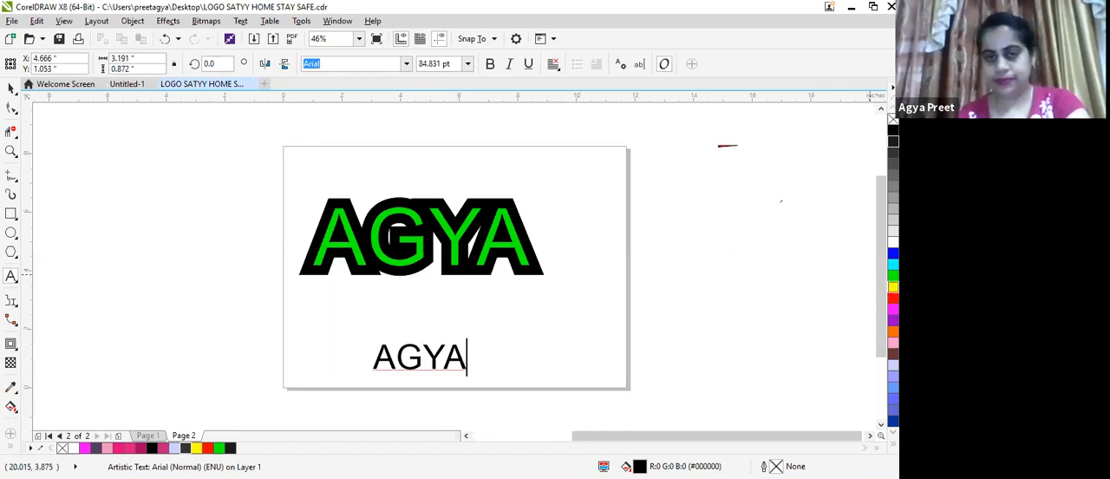
Fill the lower text with yellow (#FFFF00), outline it in dark grey (#1A1A1A) and enlarge it to about 3.85 by 1.05 inches
left_click(894, 287)
left_click(375, 355)
left_click(10, 89)
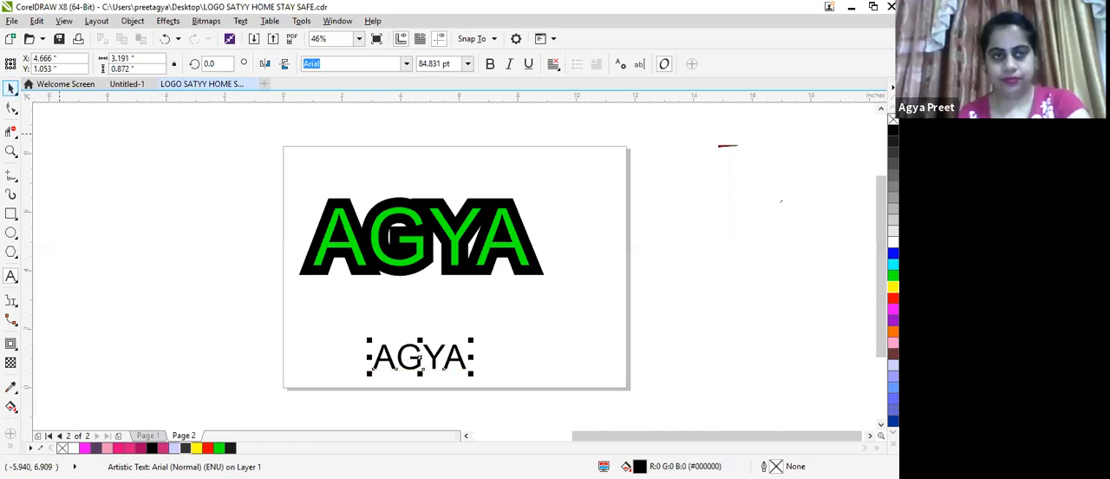
left_click(893, 287)
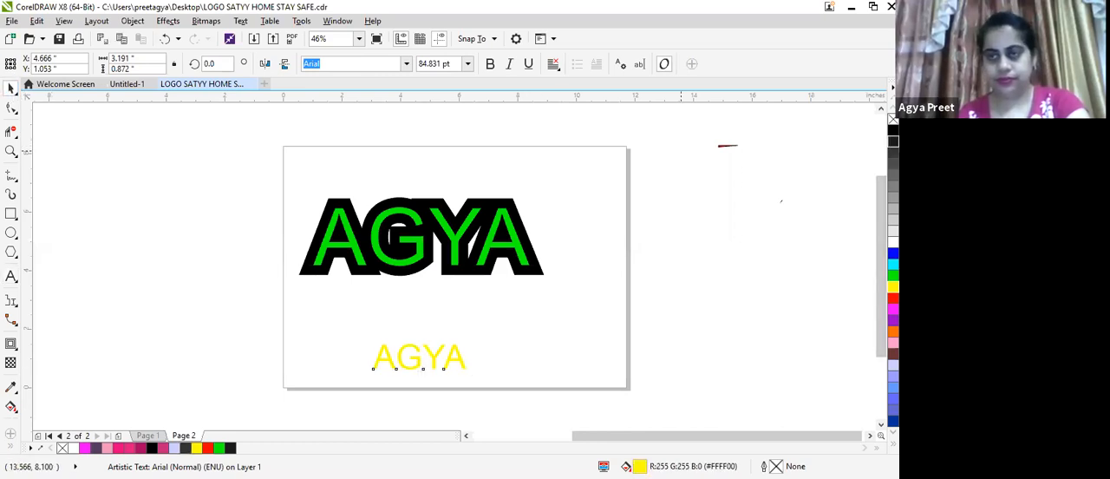
right_click(894, 140)
left_click_drag(474, 374, 495, 381)
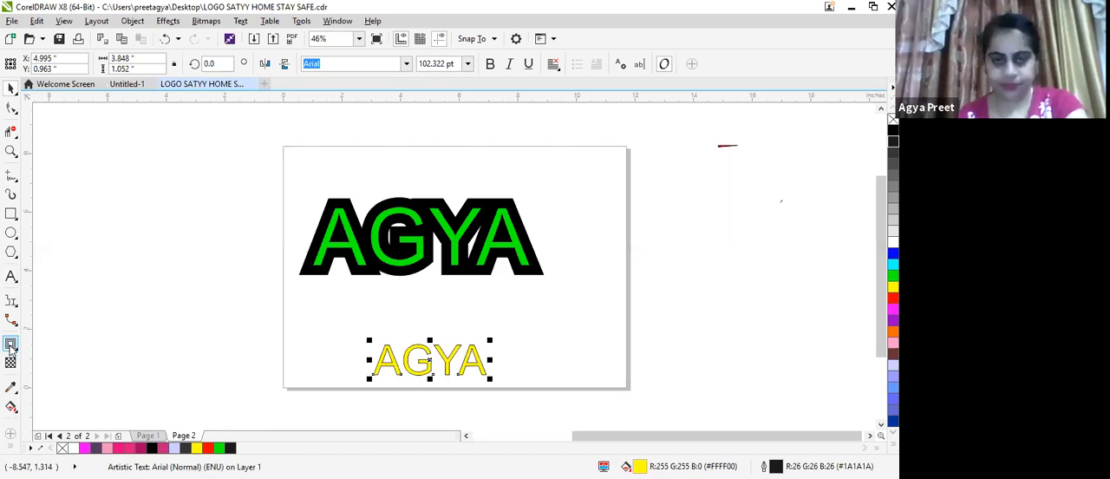
Apply a one-step black inside Contour to the yellow text with an offset of about 0.05 inches
left_click(11, 343)
scroll(365, 376, "up", 2)
scroll(367, 367, "down", 2)
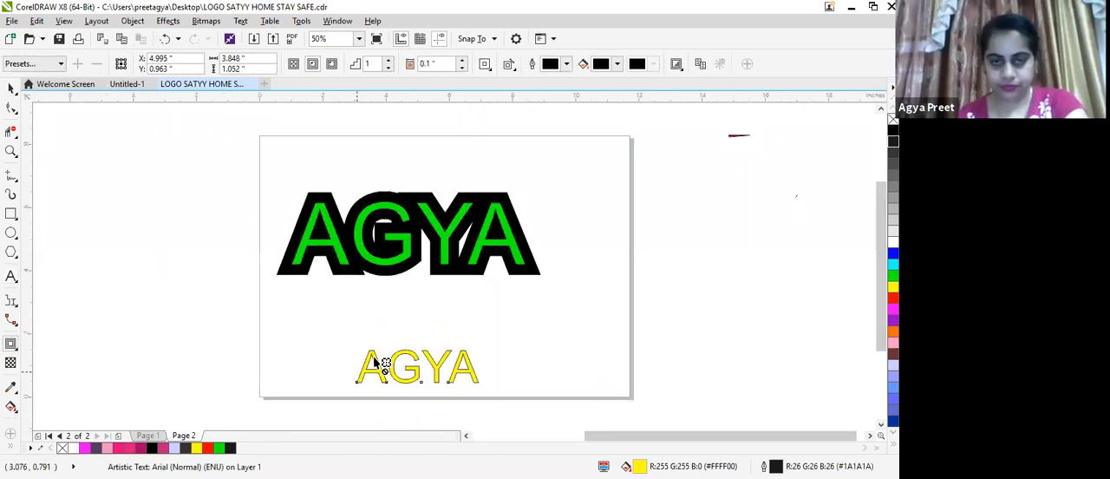
scroll(379, 364, "up", 5)
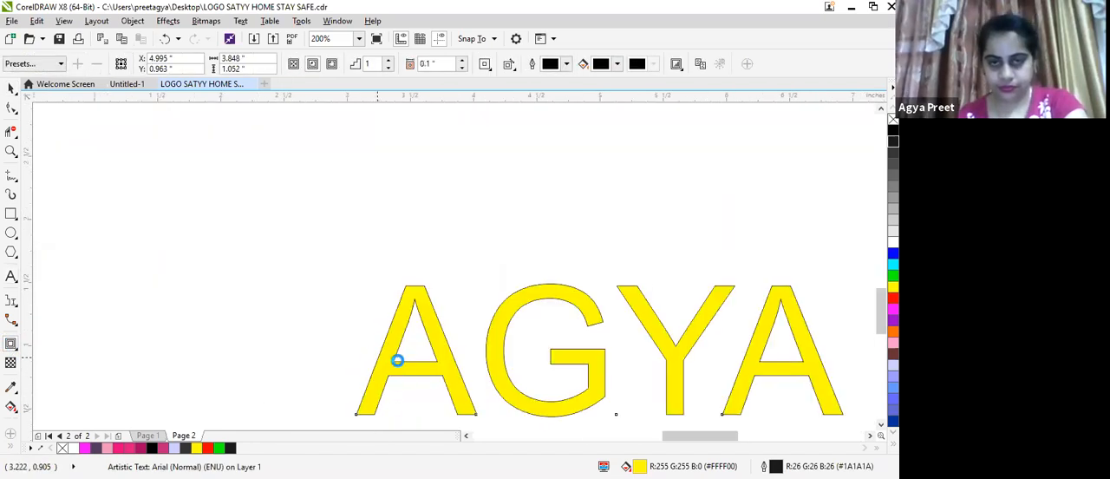
left_click_drag(545, 292, 505, 289)
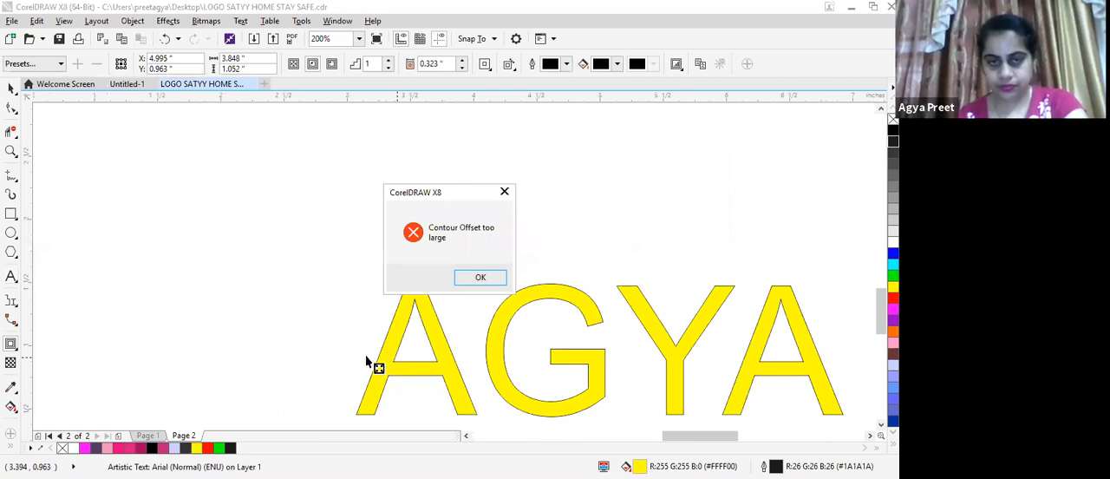
key("Return")
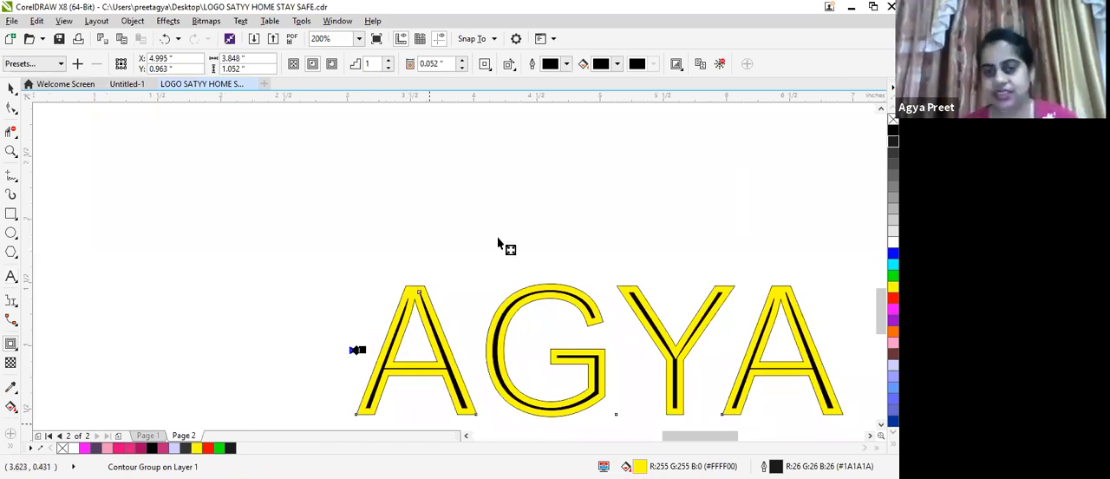
scroll(7, 337, "down", 1)
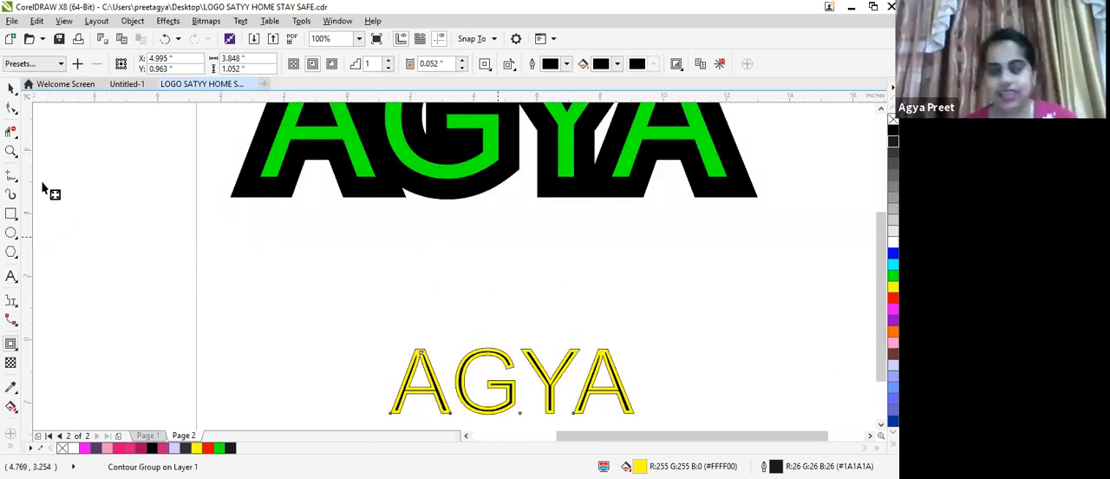
scroll(44, 187, "down", 1)
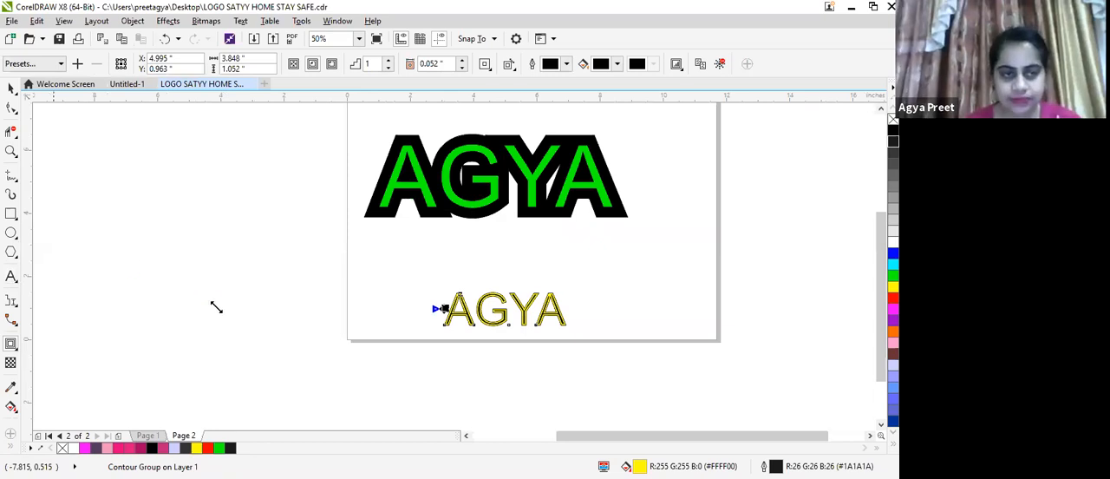
Add the name as Arial artistic text beside the page, about 6.9 by 1.9 inches, with red fill (#FF0000) and a black hairline outline
key("F8")
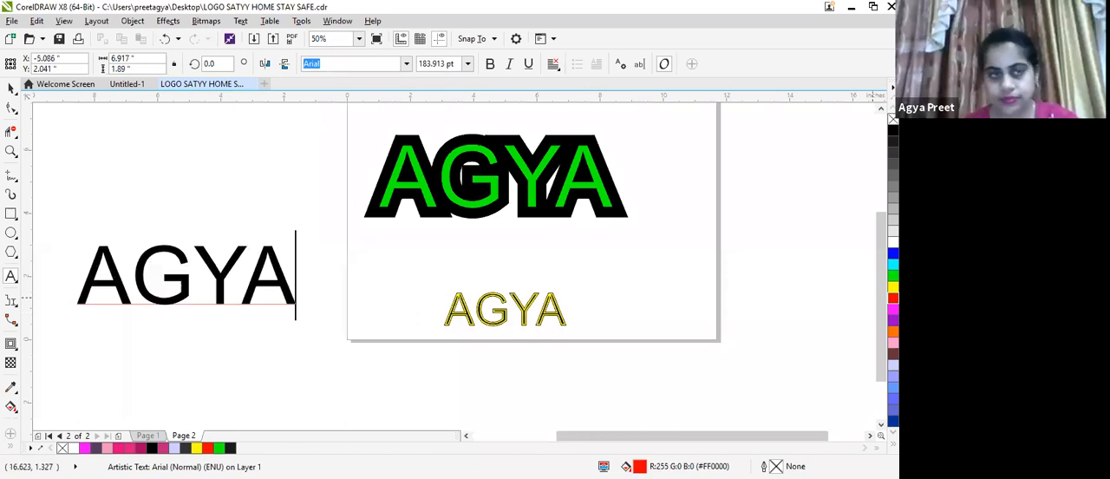
left_click(11, 88)
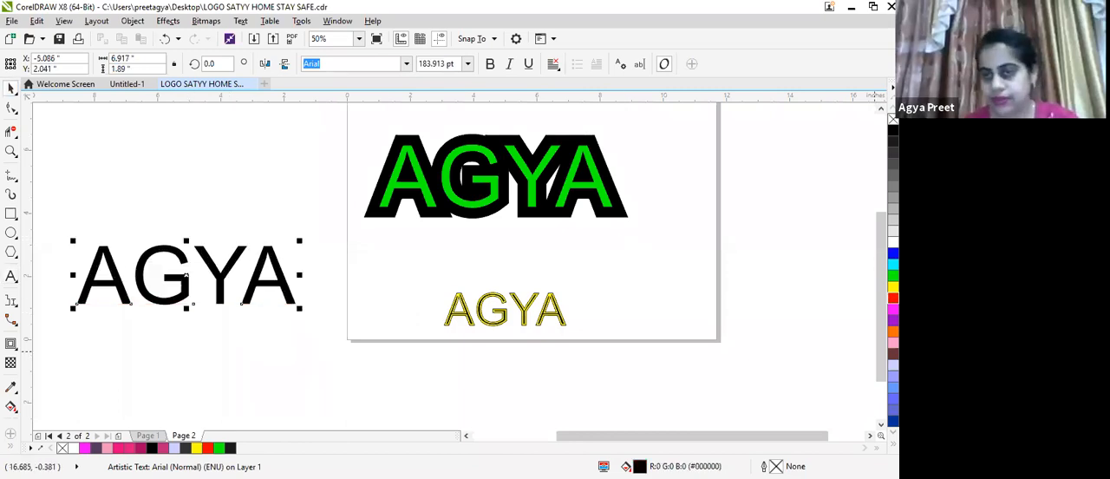
left_click(893, 297)
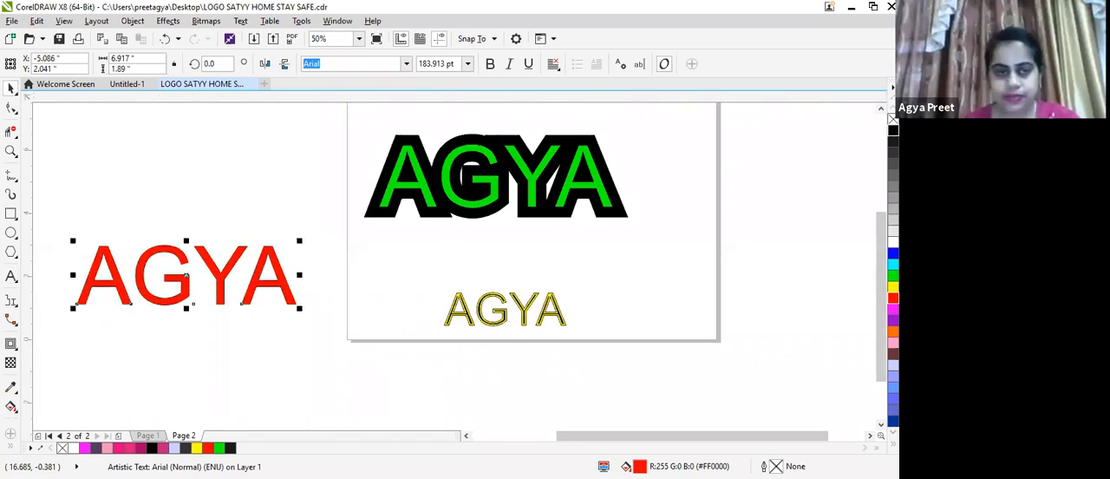
Extrude the red text toward the lower right with a depth of 20 and the vanishing point at about 4.4, -4.4 inches
left_click(11, 345)
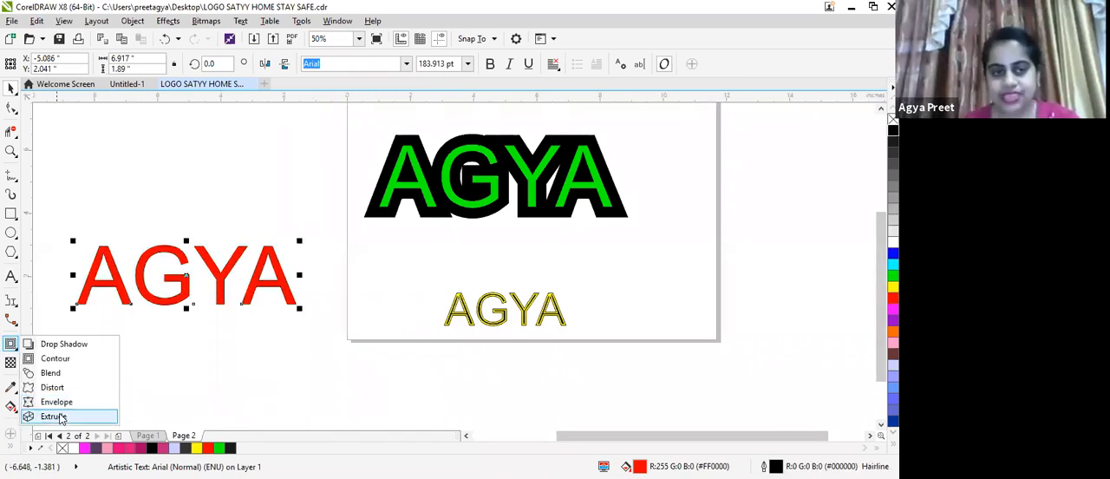
left_click(53, 416)
left_click_drag(194, 299, 326, 414)
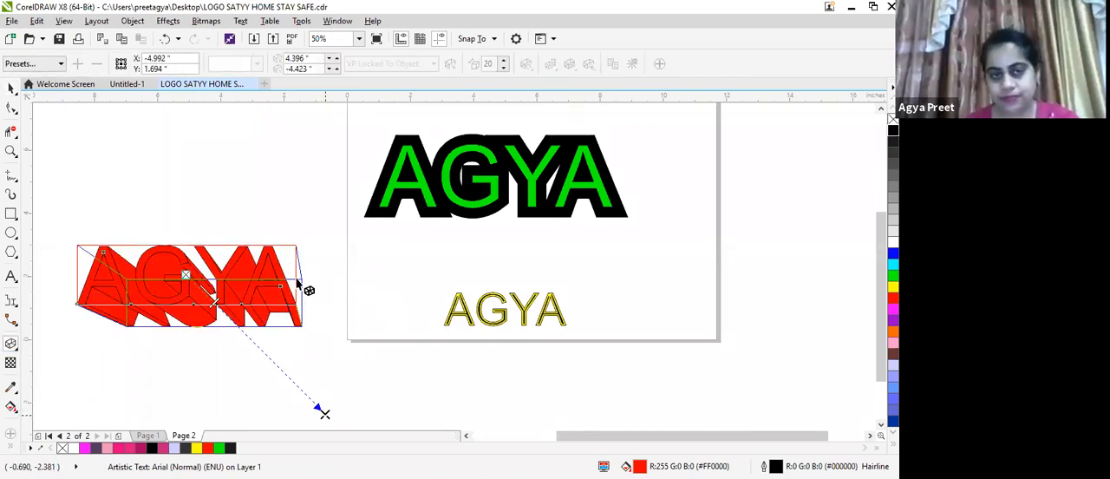
left_click(386, 399)
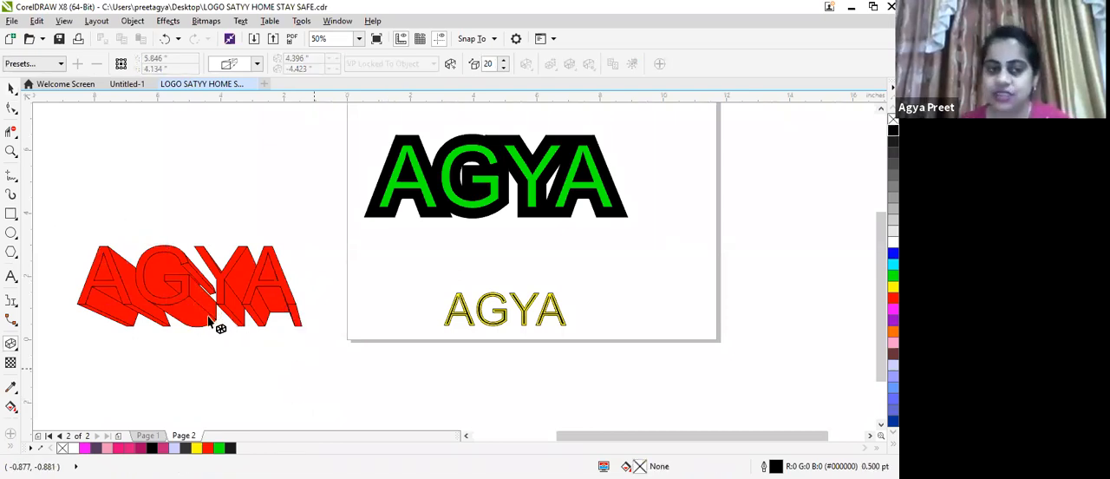
Redirect the red text's extrusion to the upper left, with the vanishing point at about -4.5, 4.6 inches, and deselect it
left_click(210, 286)
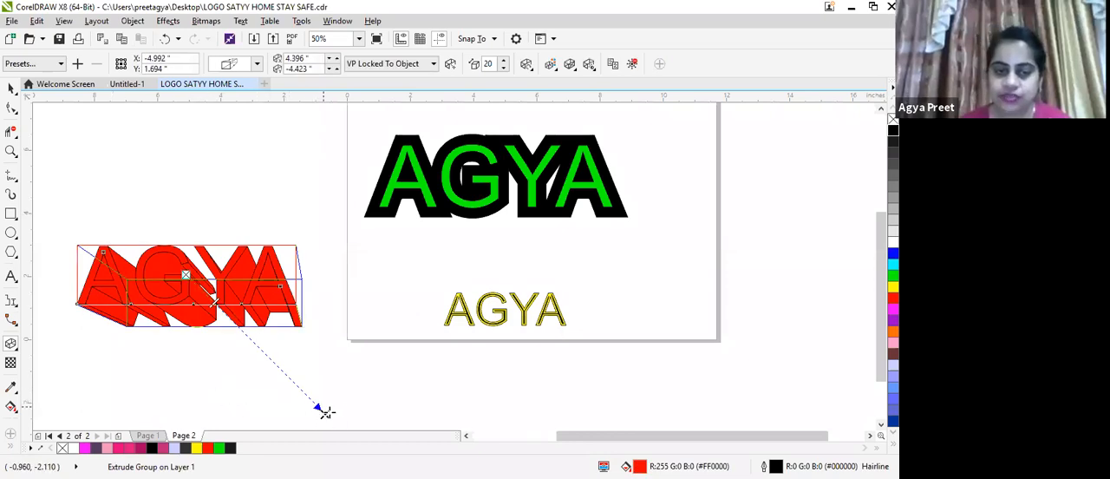
left_click_drag(76, 299, 57, 141)
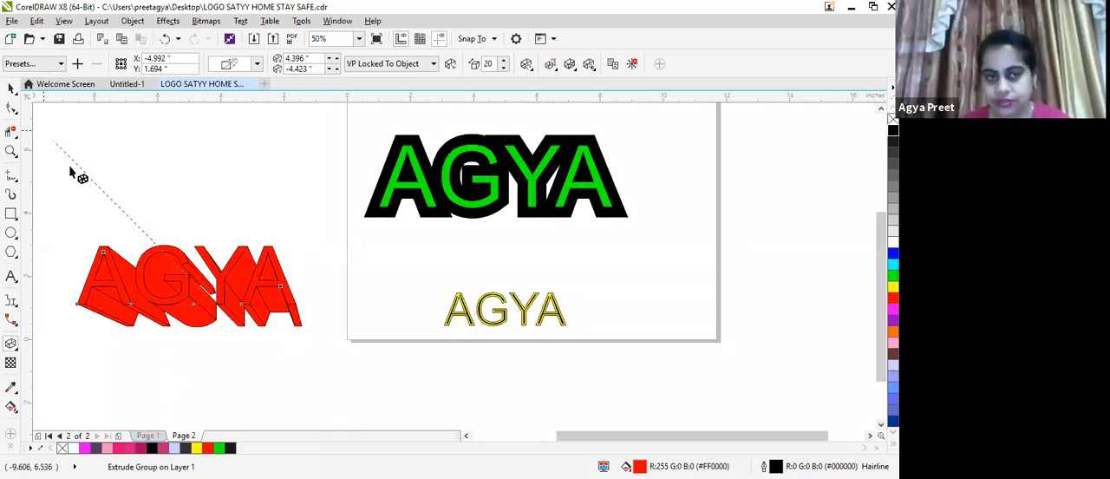
left_click(10, 87)
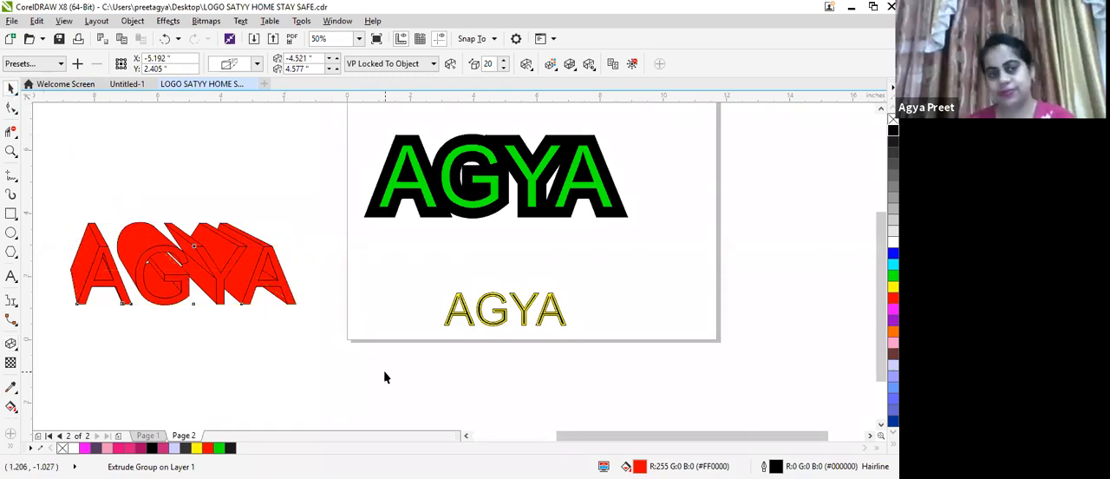
key("Escape")
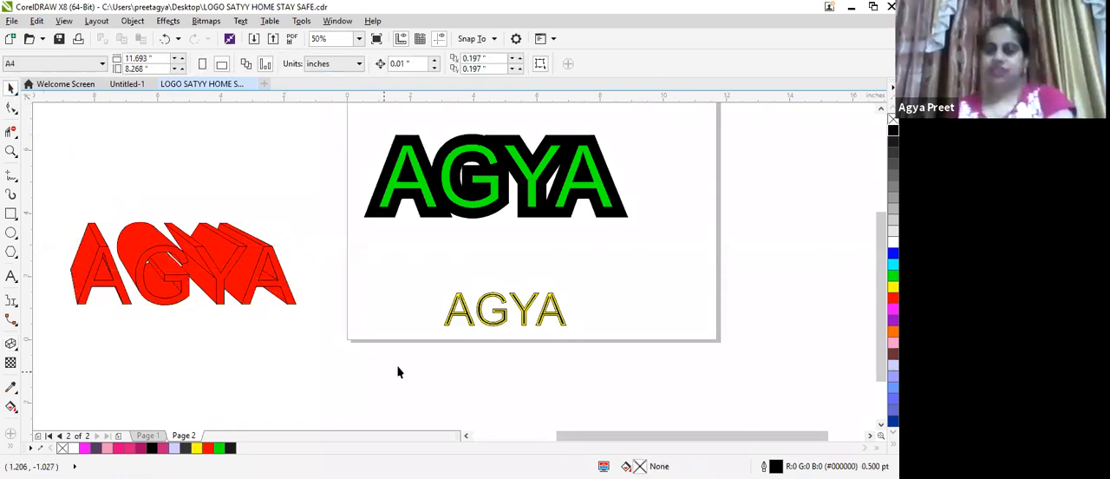